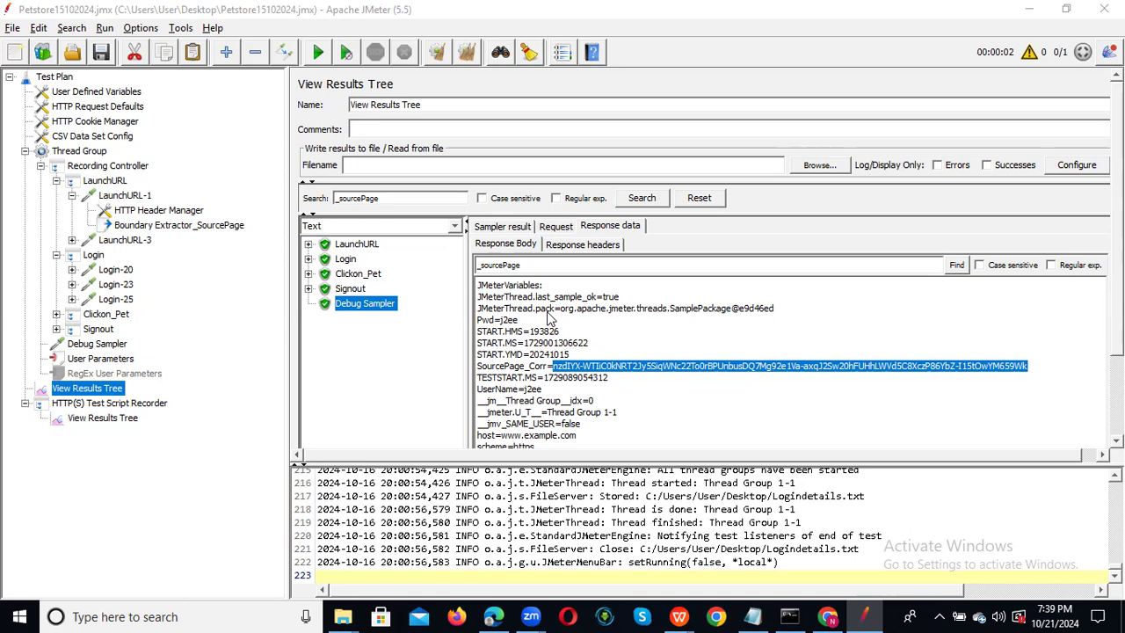
Review the CSV Data Set Config reading Logindetails.txt into UserName,Pwd, then show the desktop.
click(81, 139)
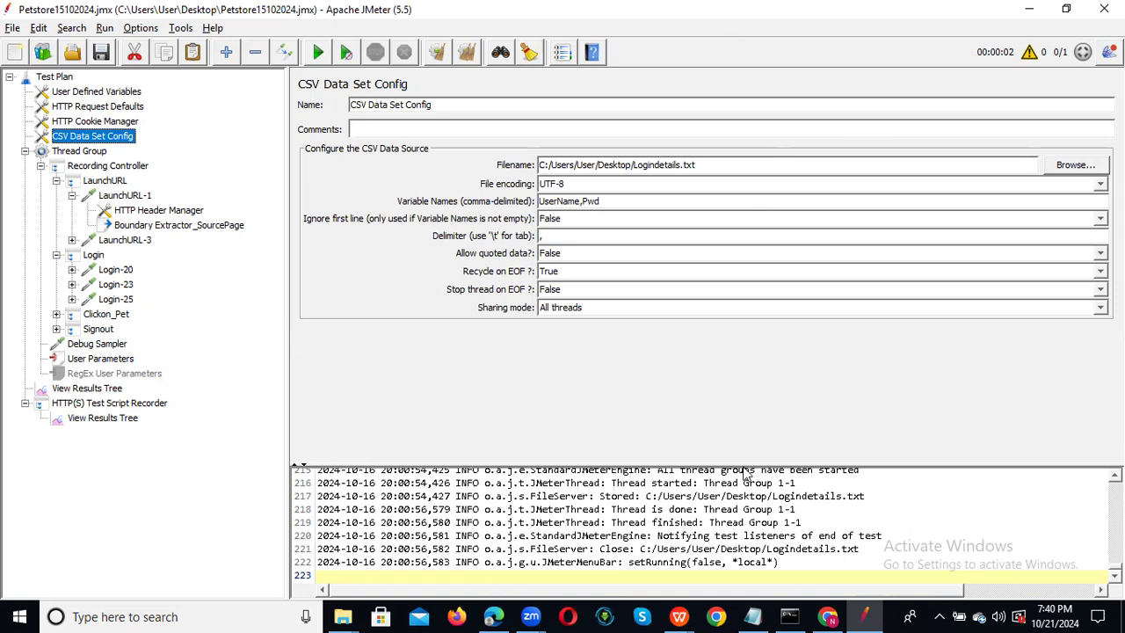
mouse_move(752, 611)
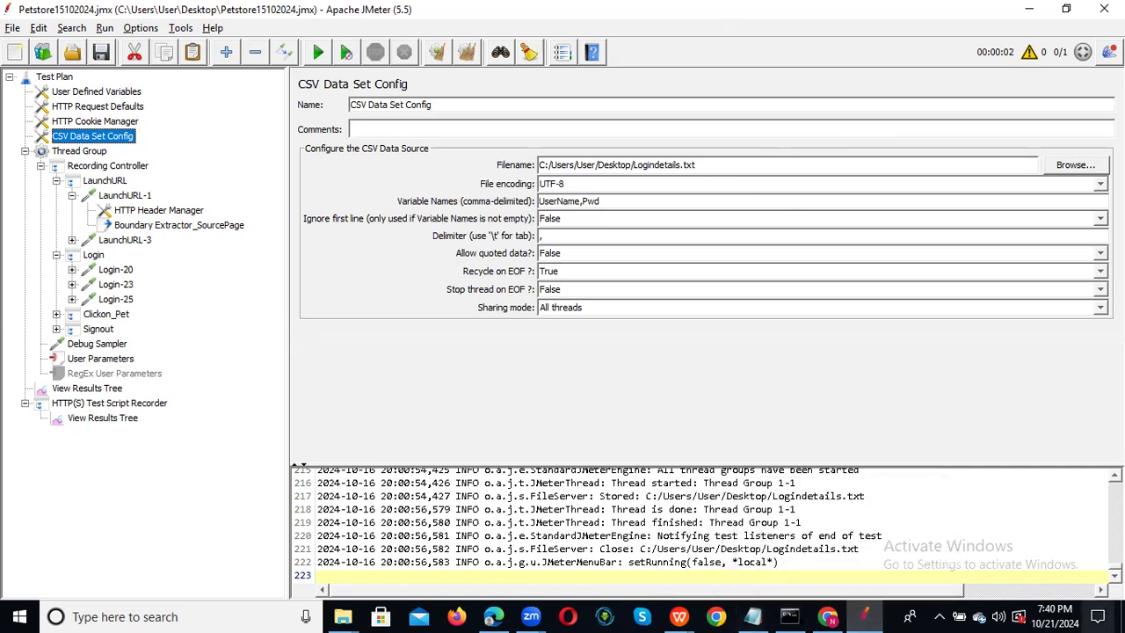
click(1123, 617)
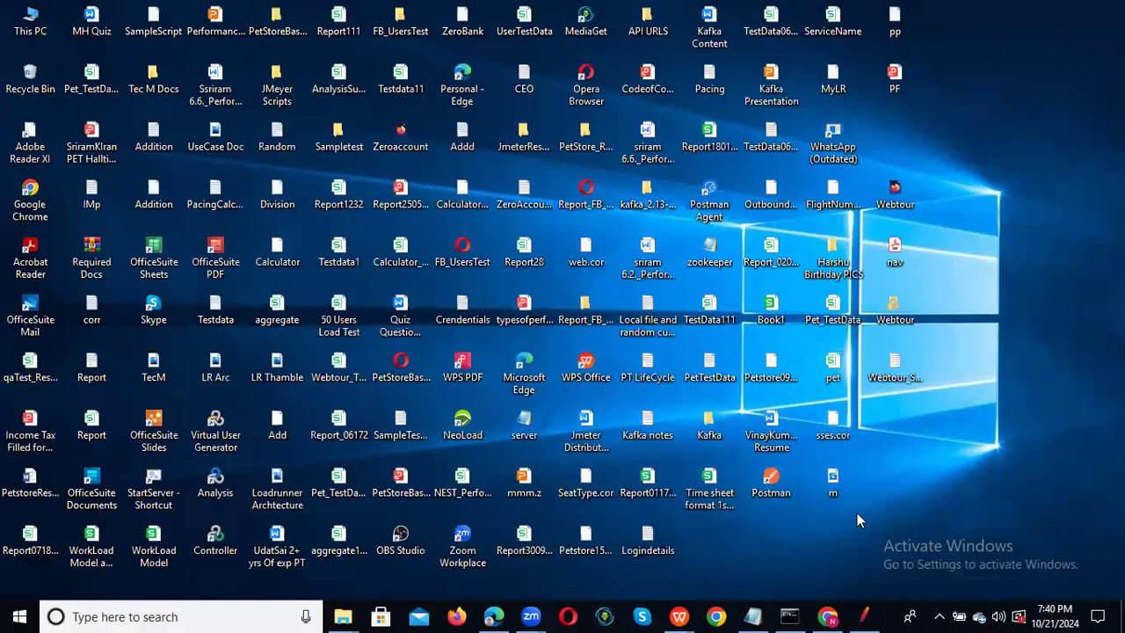
Open Logindetails.txt in Notepad, check its four username,password pairs, and return to JMeter.
click(637, 545)
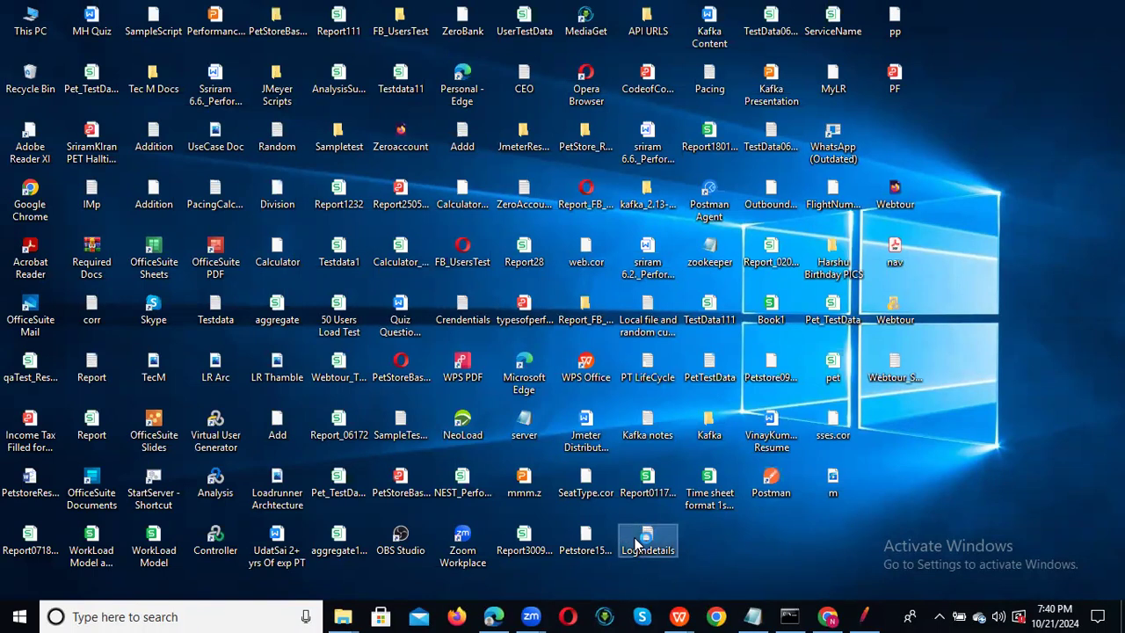
double_click(637, 545)
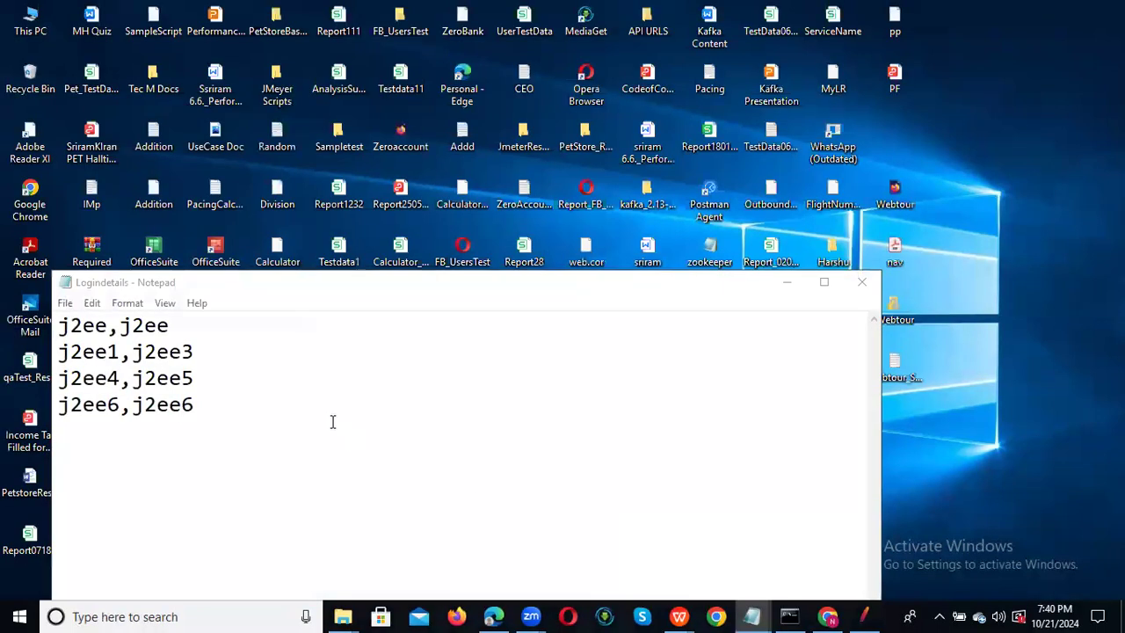
click(864, 285)
key(alt+Tab)
key(alt+Tab)
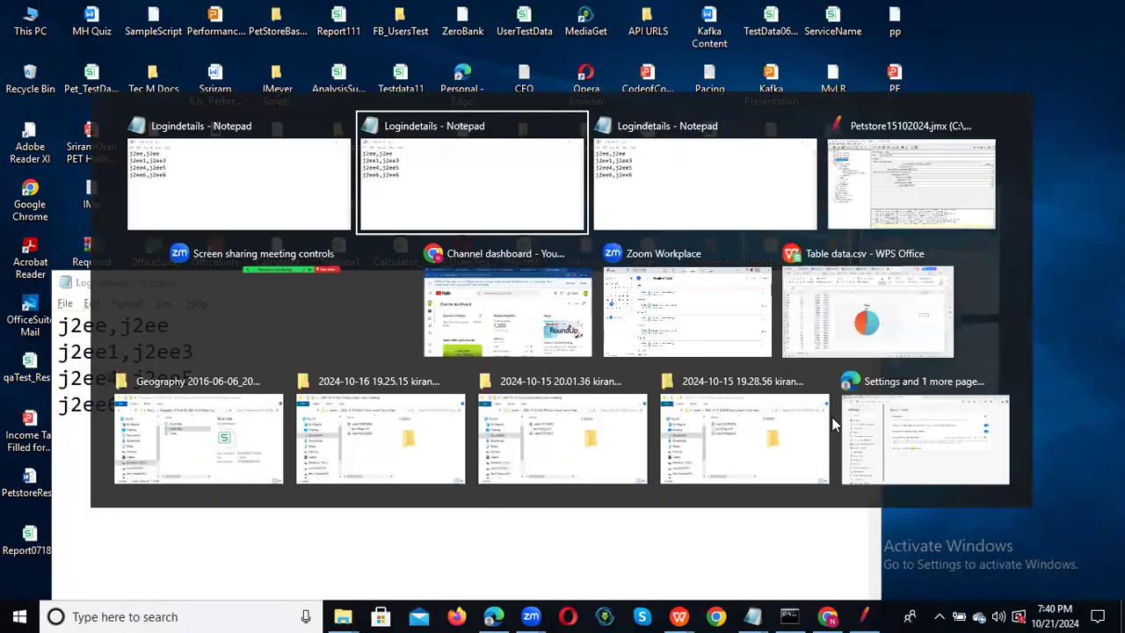
key(alt+Tab)
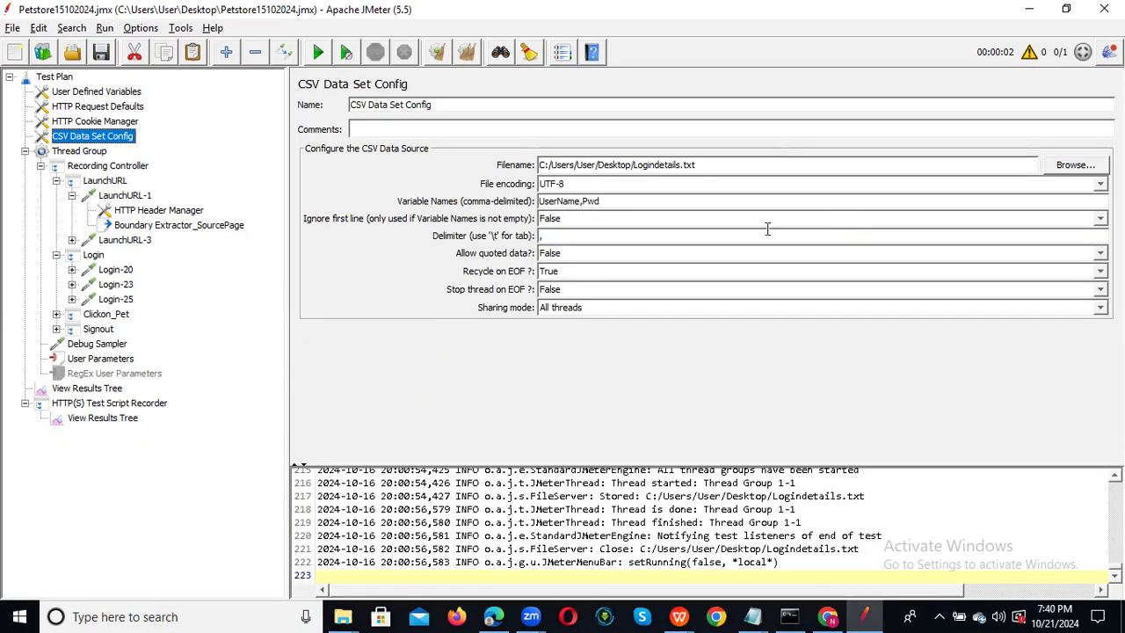
click(718, 165)
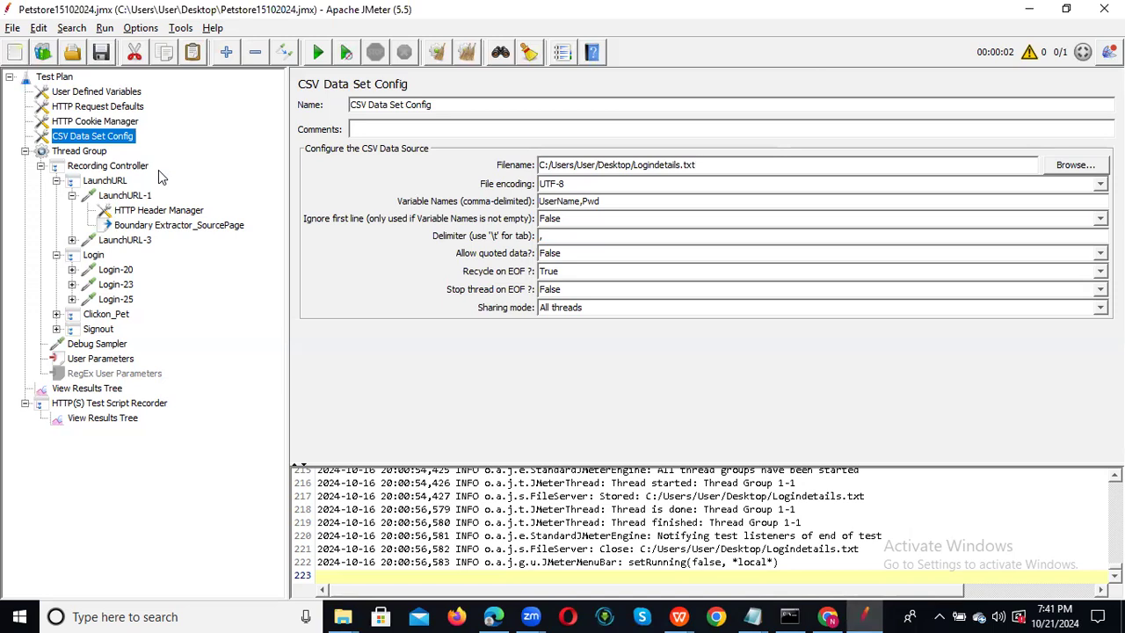
Browse the Thread Group's Add > Post Processors menu, then dismiss it without adding anything.
right_click(87, 154)
mouse_move(132, 161)
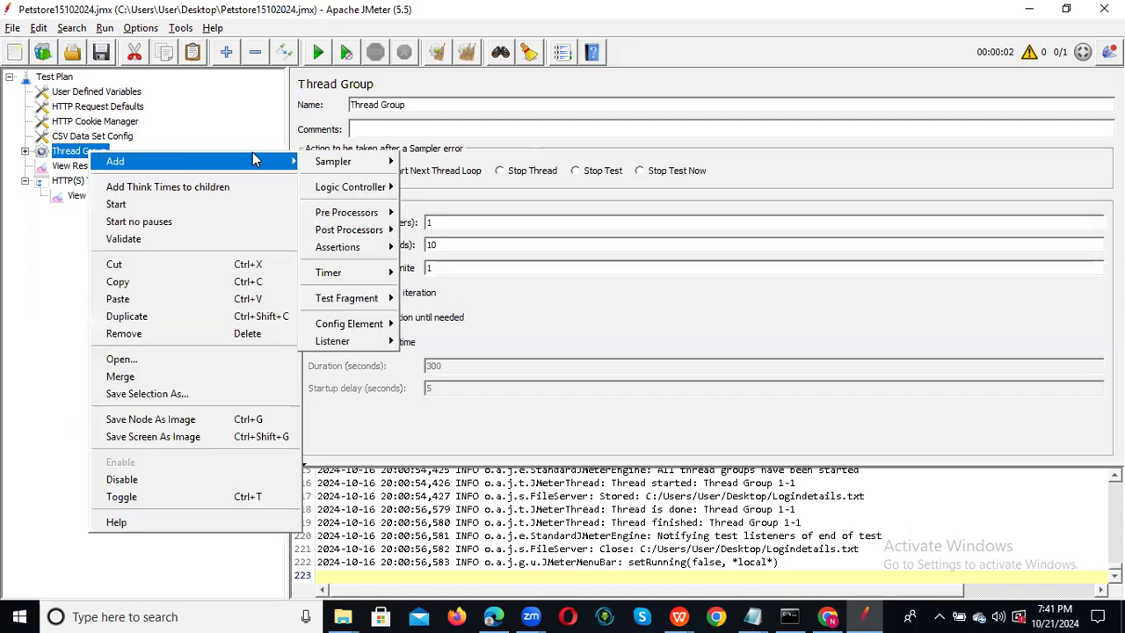
mouse_move(360, 230)
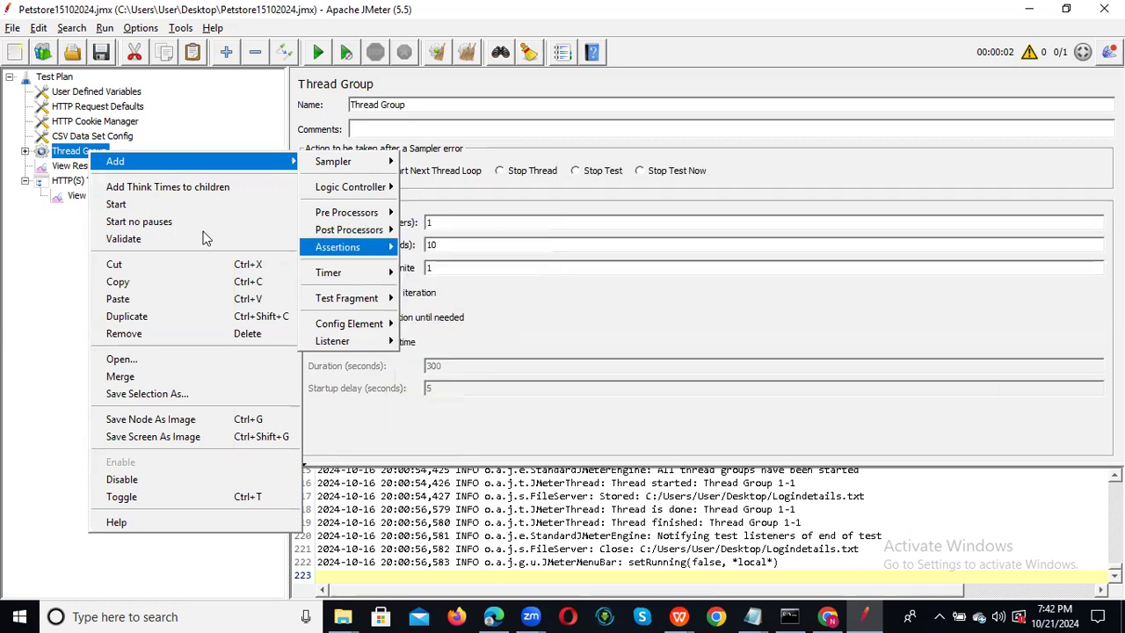
click(16, 330)
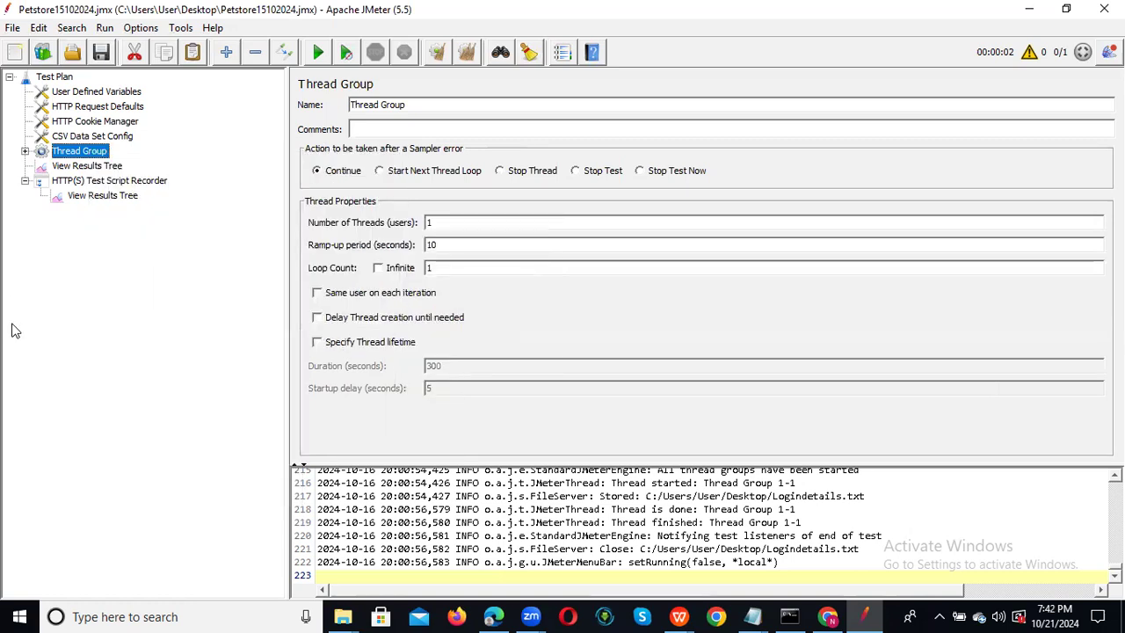
Expand the Thread Group and inspect Boundary Extractor_SourcePage's SourcePage_Corr variable and left boundary.
click(25, 151)
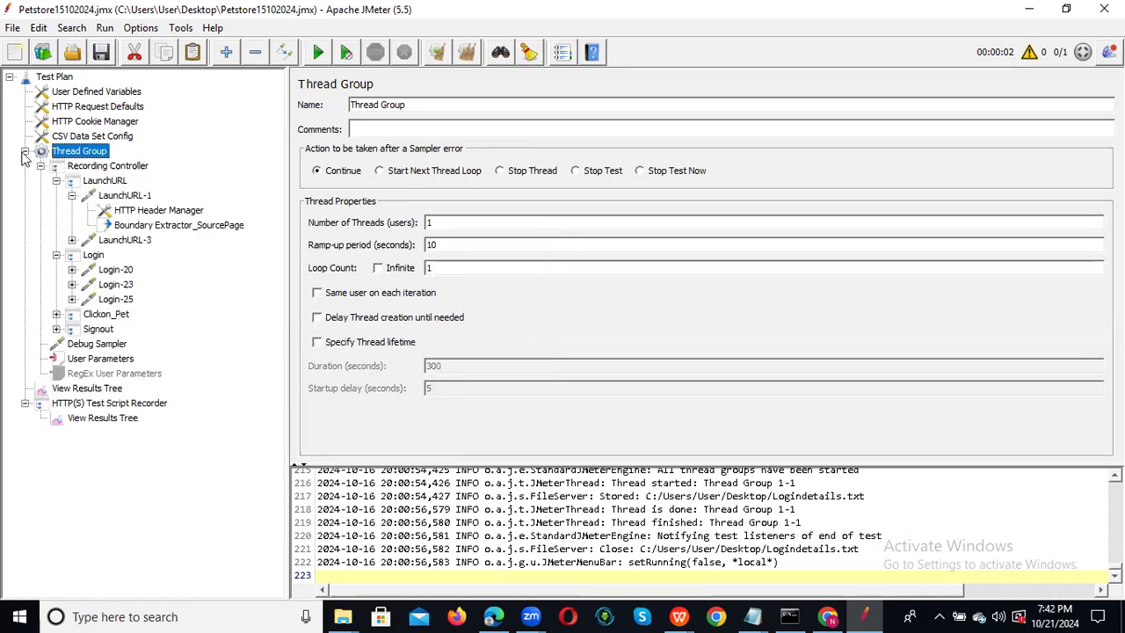
click(161, 226)
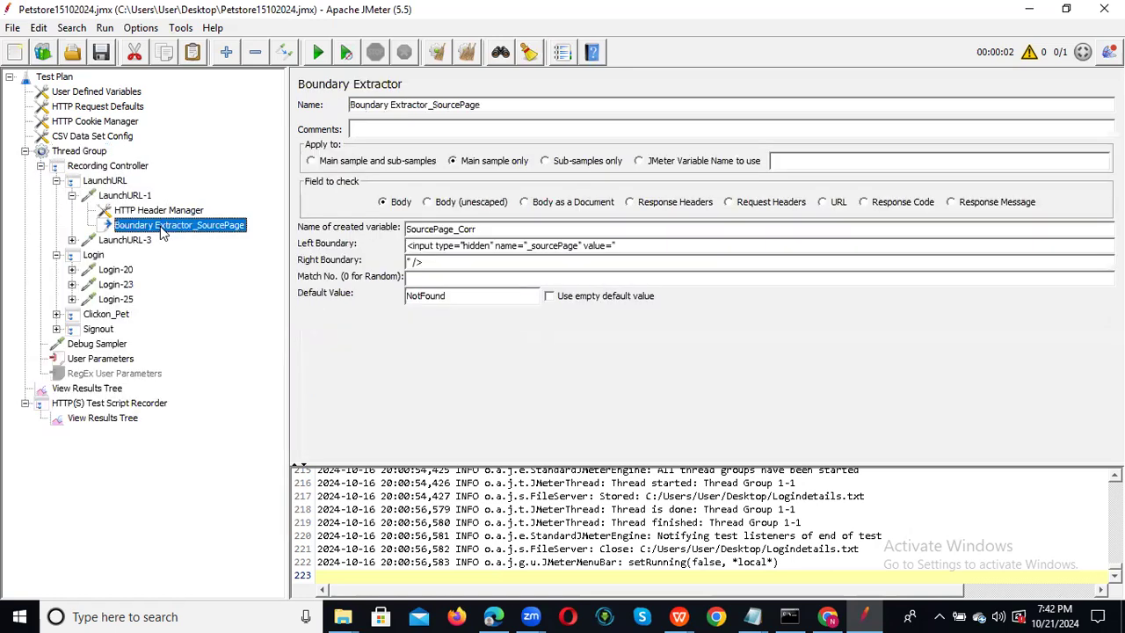
double_click(492, 228)
click(492, 229)
double_click(492, 228)
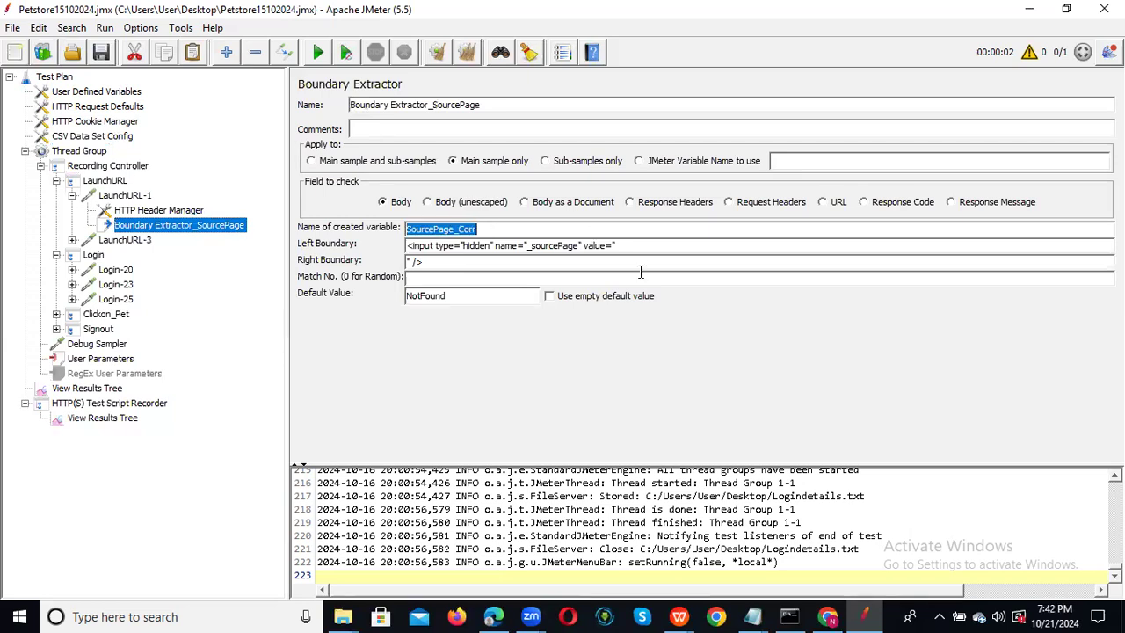
mouse_move(622, 246)
mouse_down()
mouse_move(502, 246)
mouse_move(617, 246)
mouse_up()
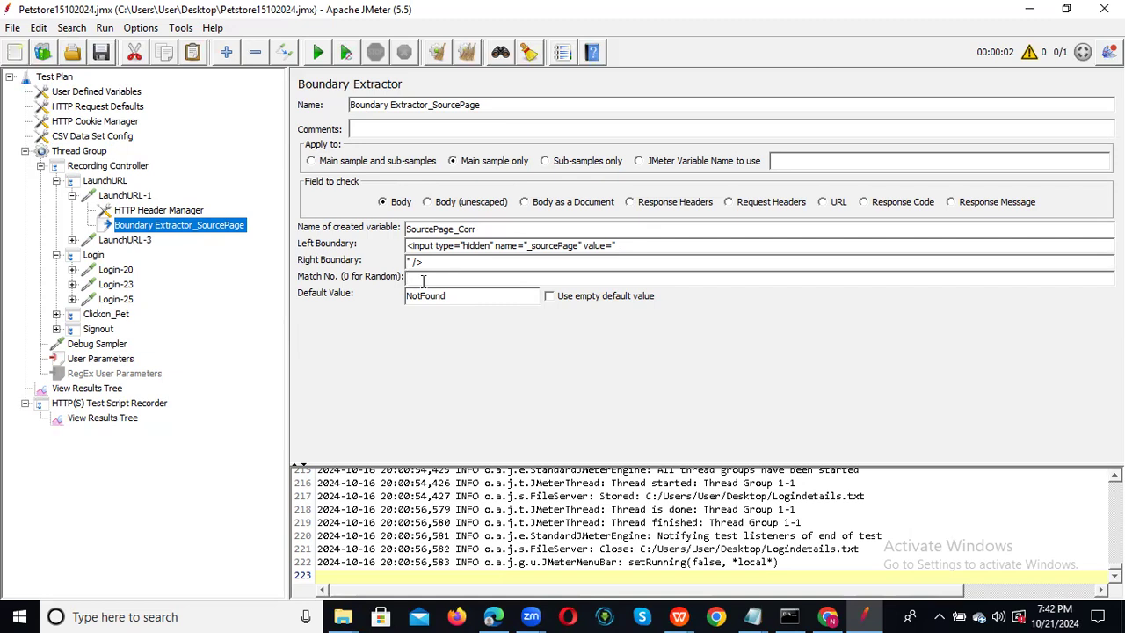
Enter 0 in Match No., then expand Login-20 to show its children.
click(423, 280)
text(0)
click(72, 270)
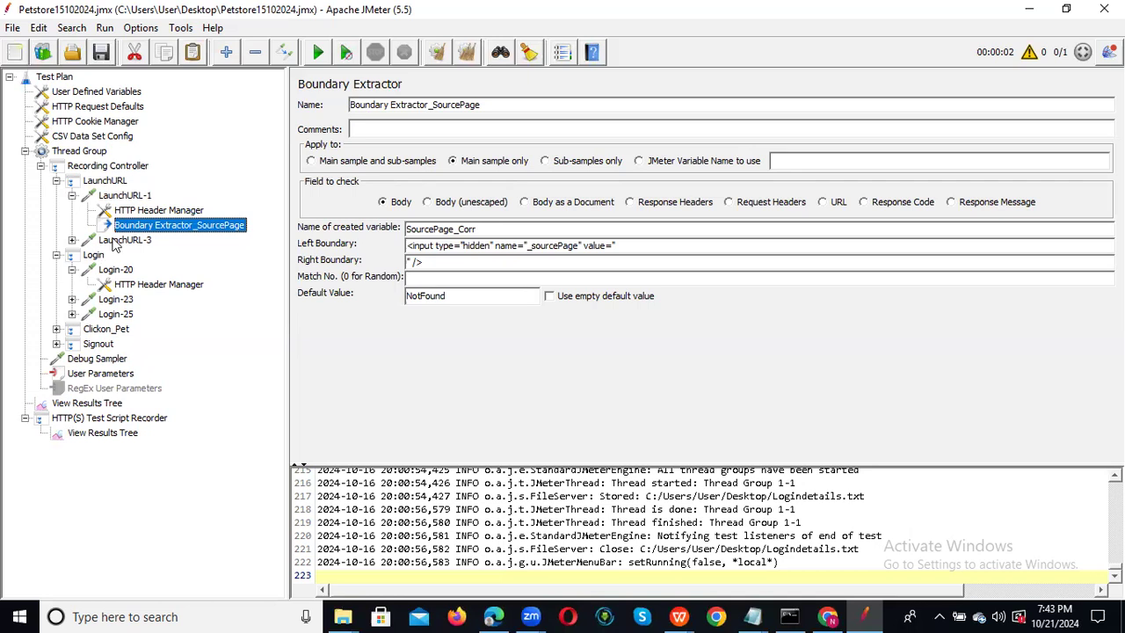
Review LaunchURL-3, the boundary extractor, LaunchURL-1, the Login transaction and Login-20.
click(116, 245)
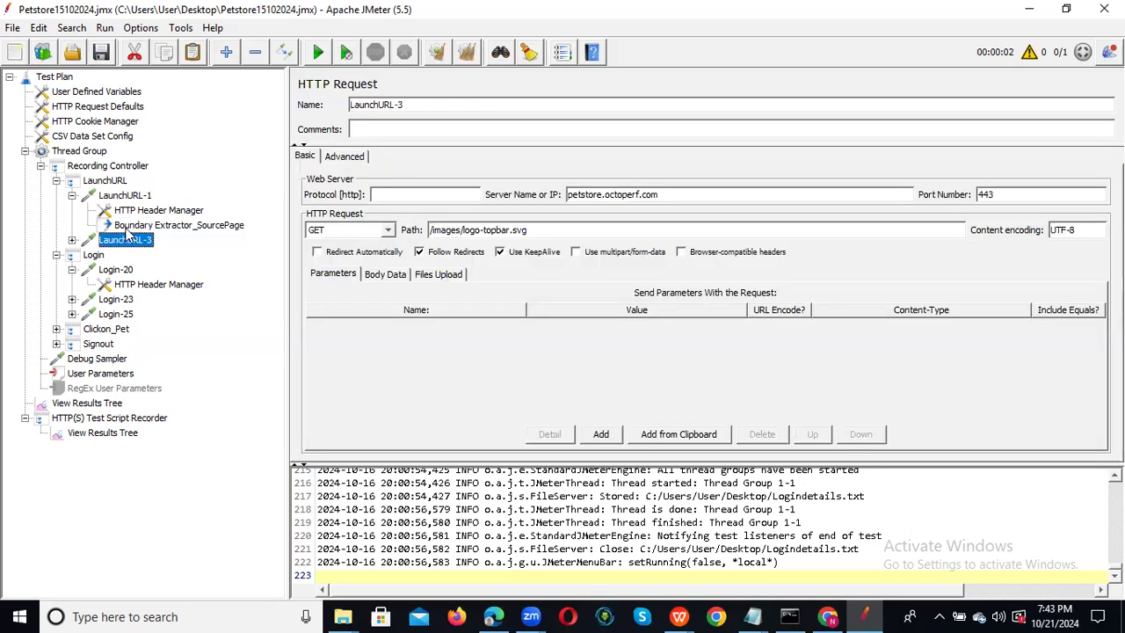
click(134, 229)
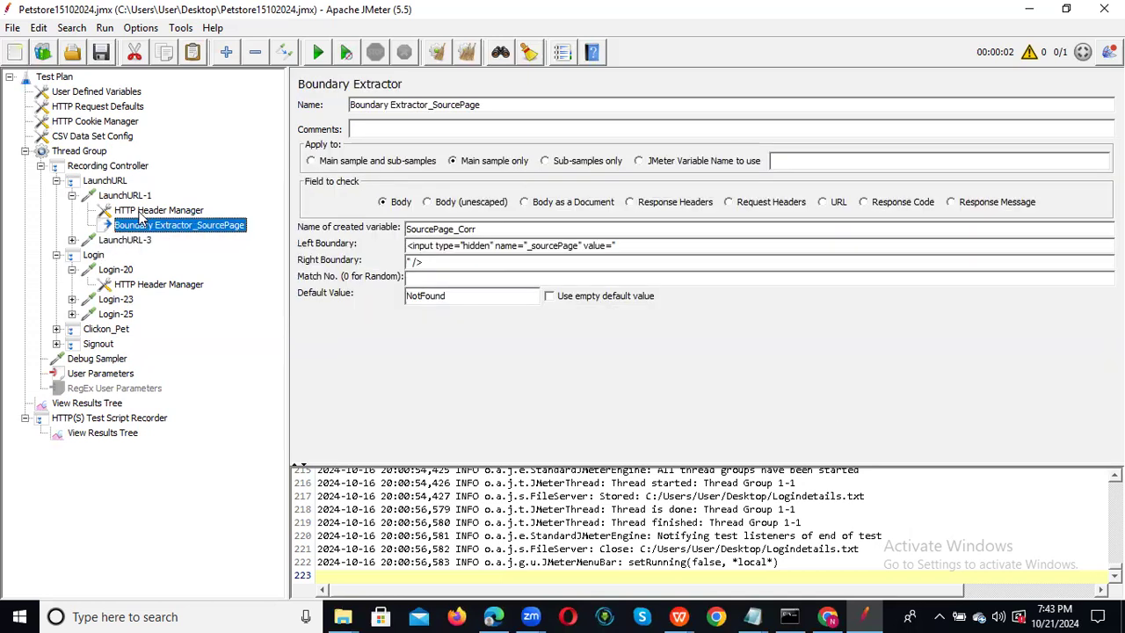
click(129, 199)
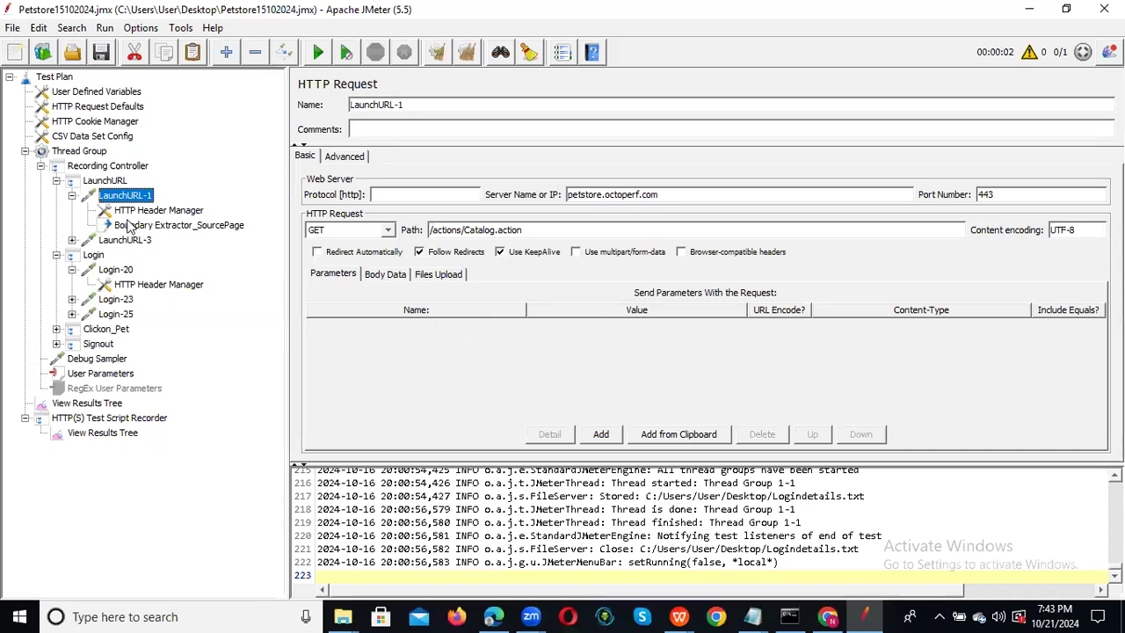
click(127, 240)
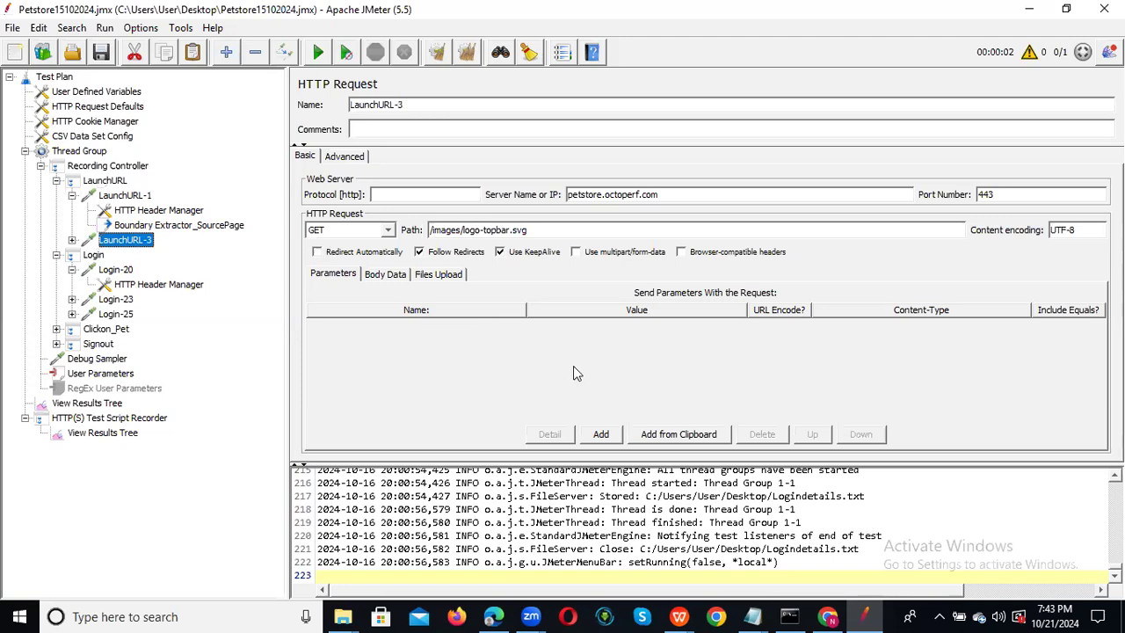
click(93, 255)
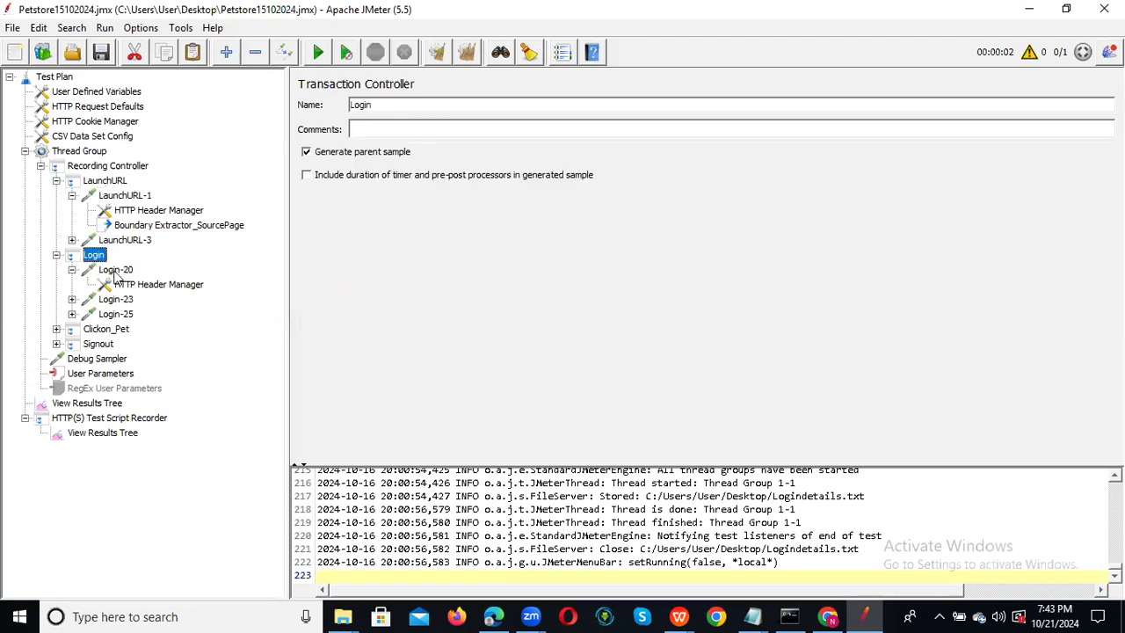
click(116, 271)
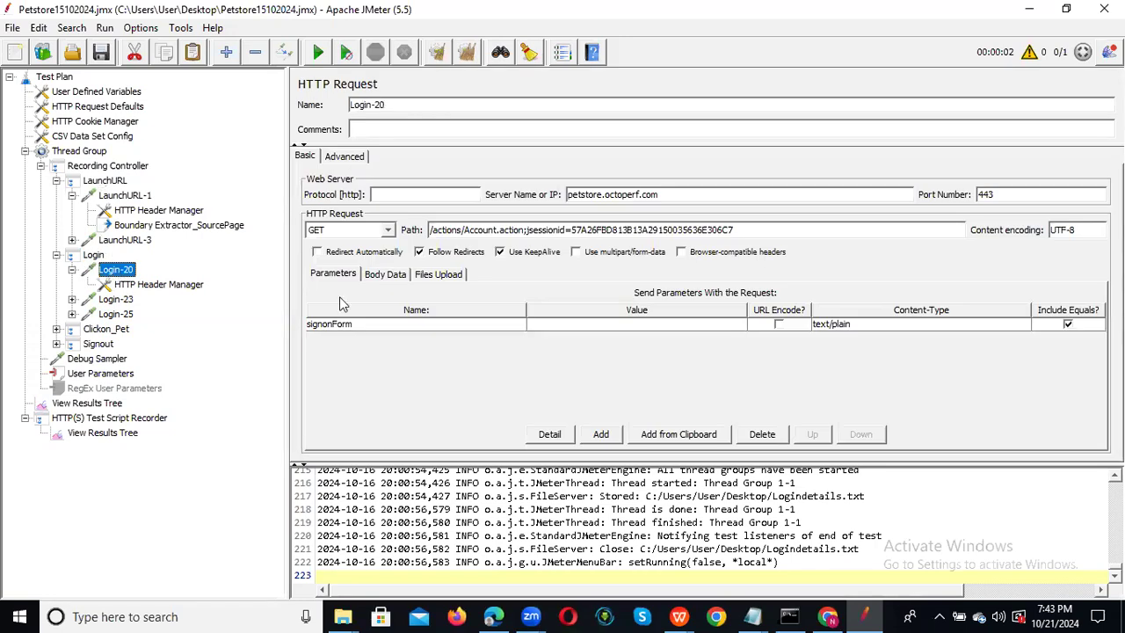
Show Login-23's POST parameters and select the hard-coded _fp value.
click(117, 300)
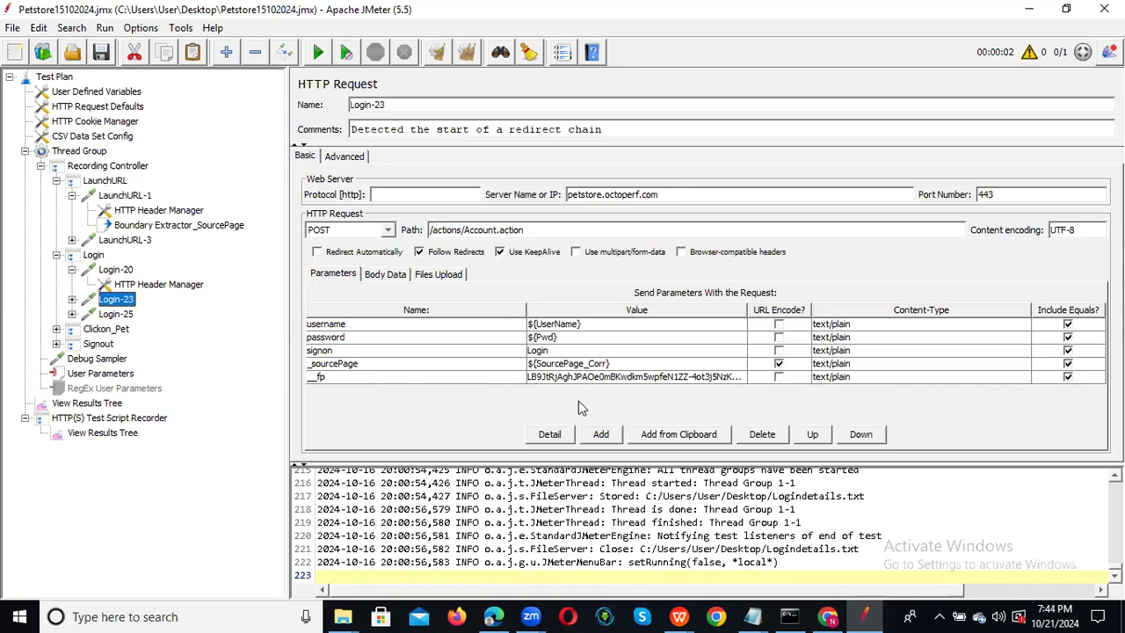
double_click(626, 377)
double_click(626, 378)
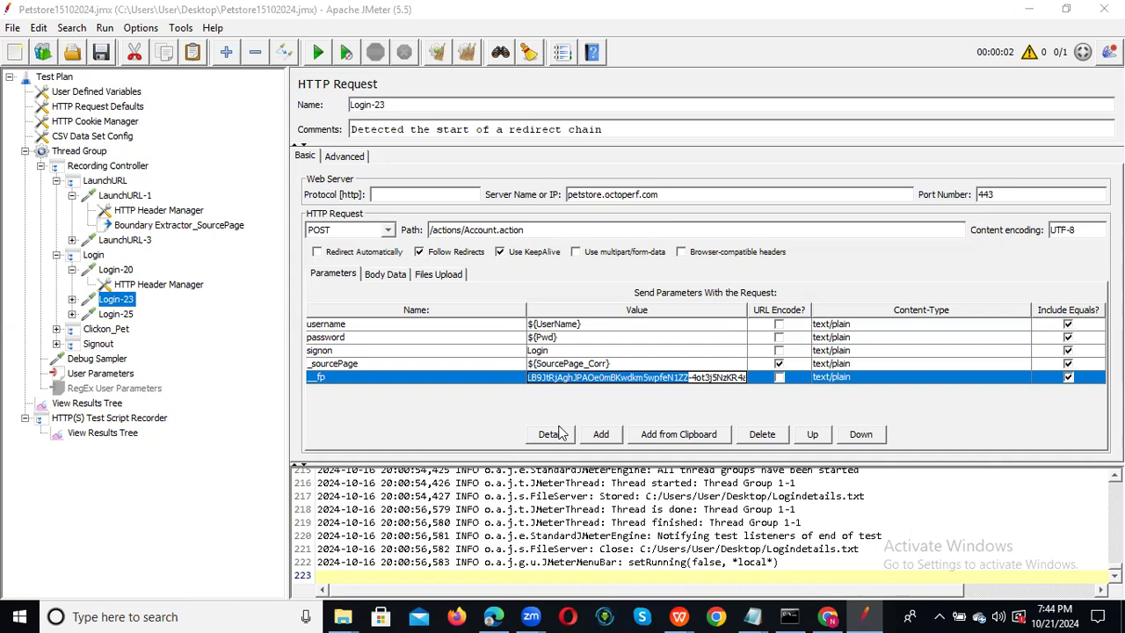
Deselect the _fp value and open View Results Tree to check the Debug Sampler's SourcePage_Corr.
click(593, 400)
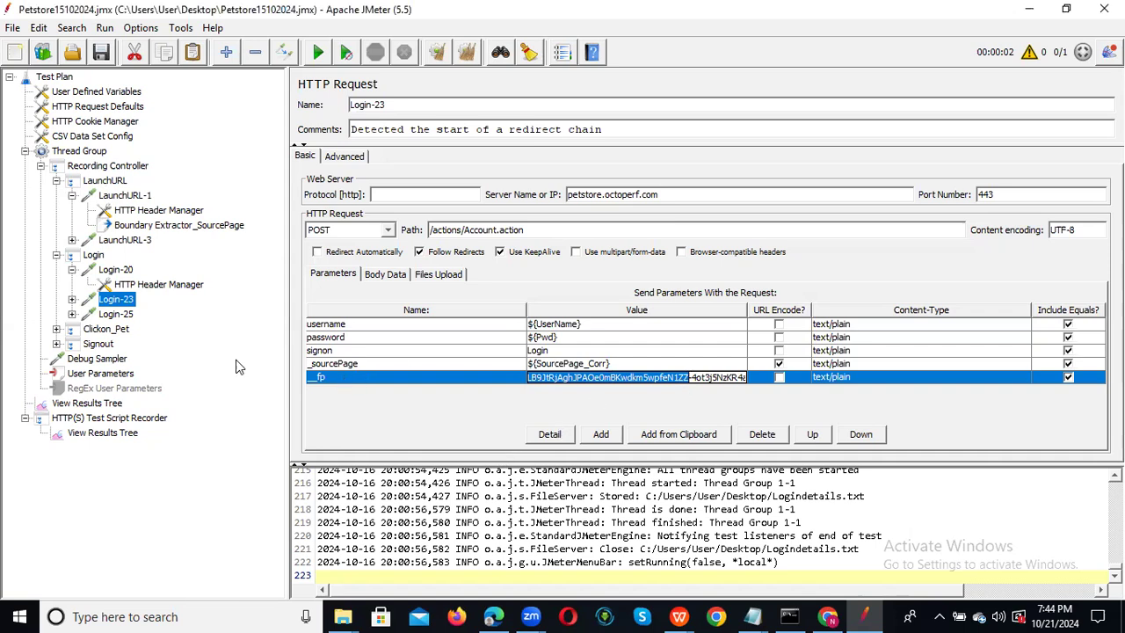
click(631, 378)
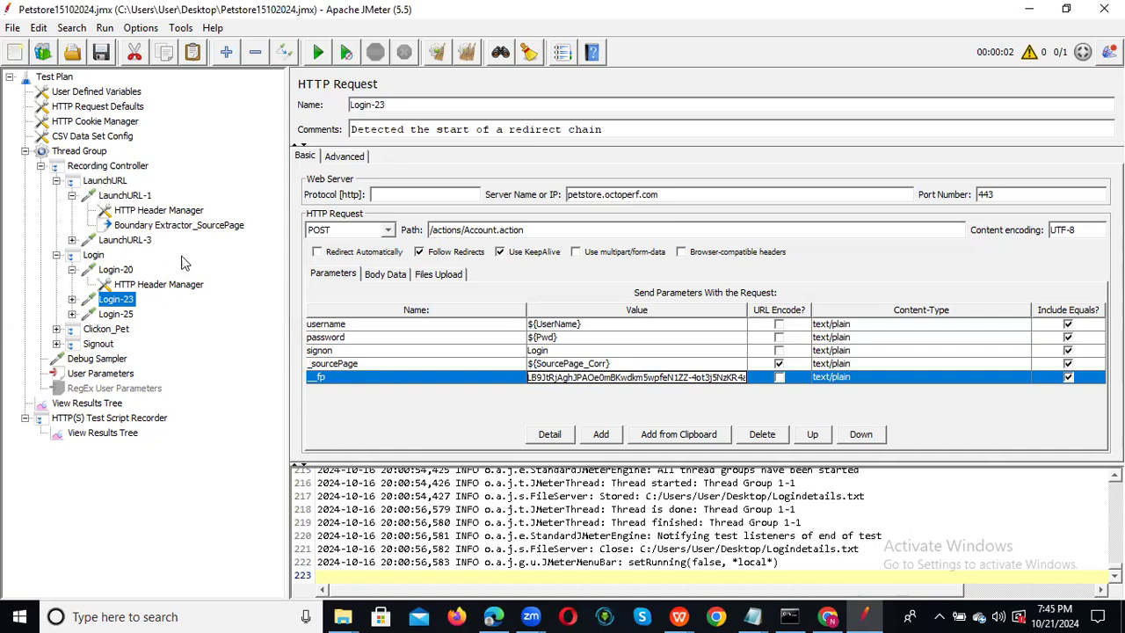
click(105, 406)
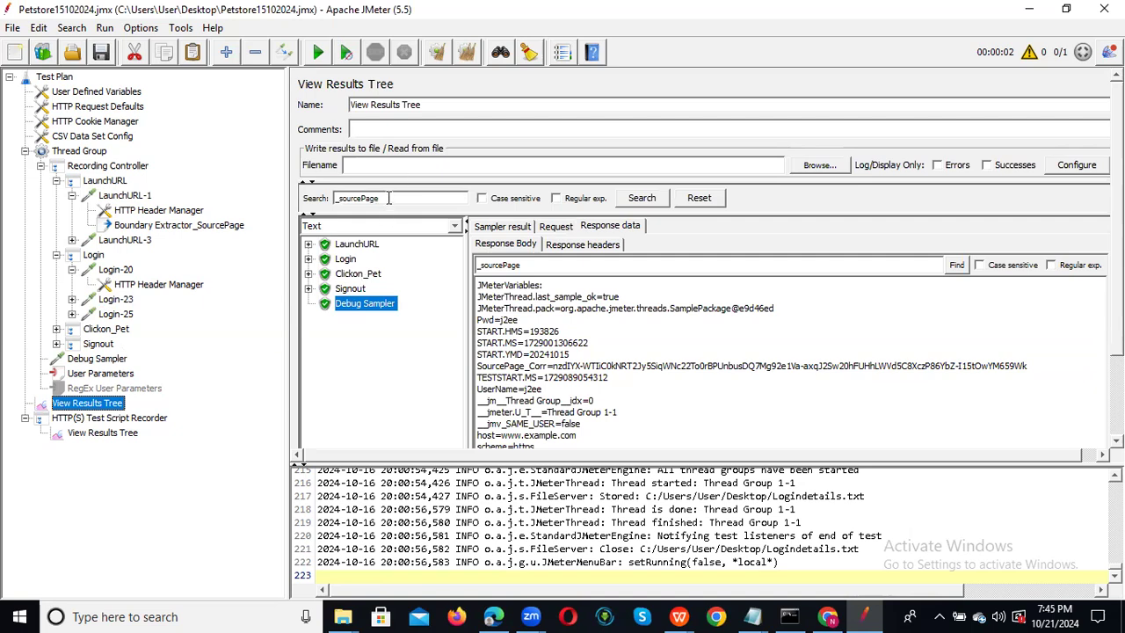
Search the results for _fp and find it in LaunchURL-1's response body.
drag(380, 198, 340, 198)
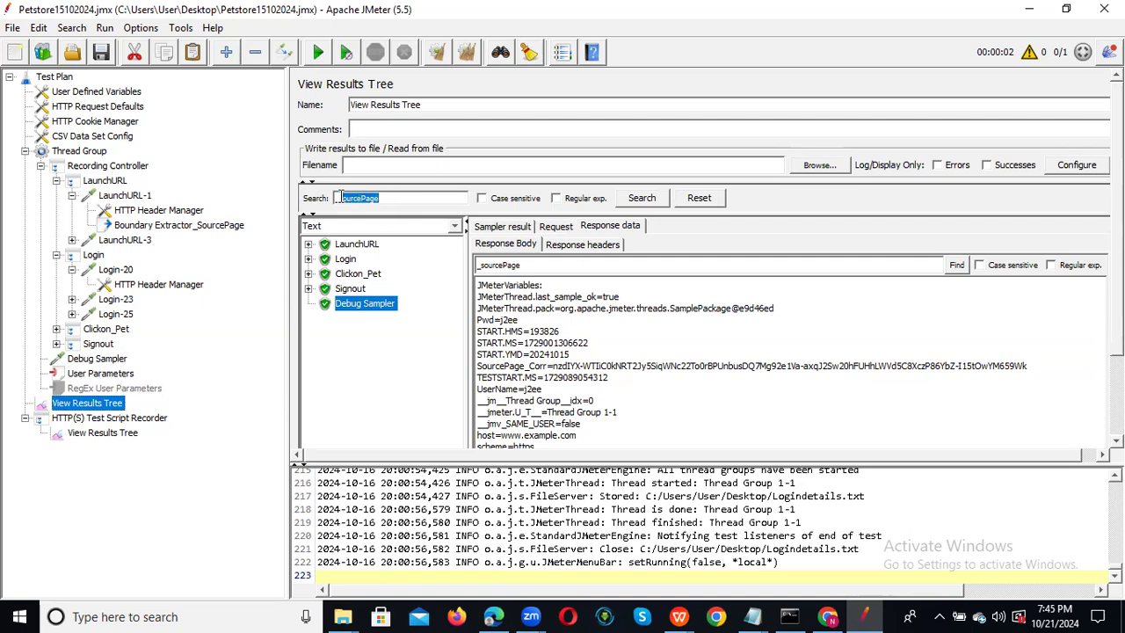
key(BackSpace)
click(642, 200)
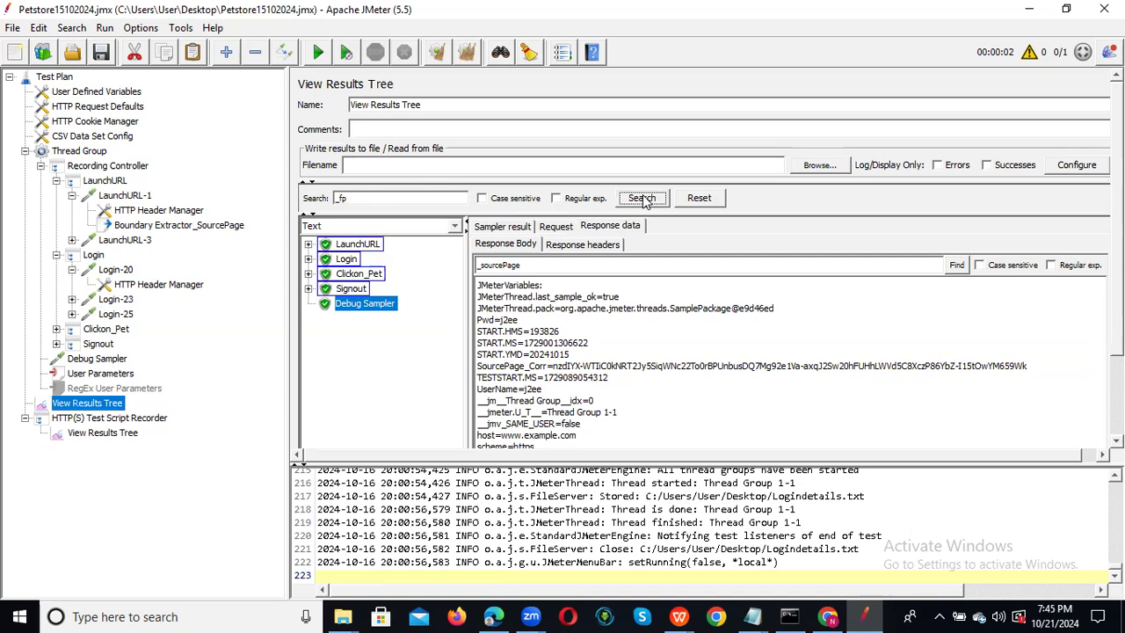
click(309, 245)
click(374, 262)
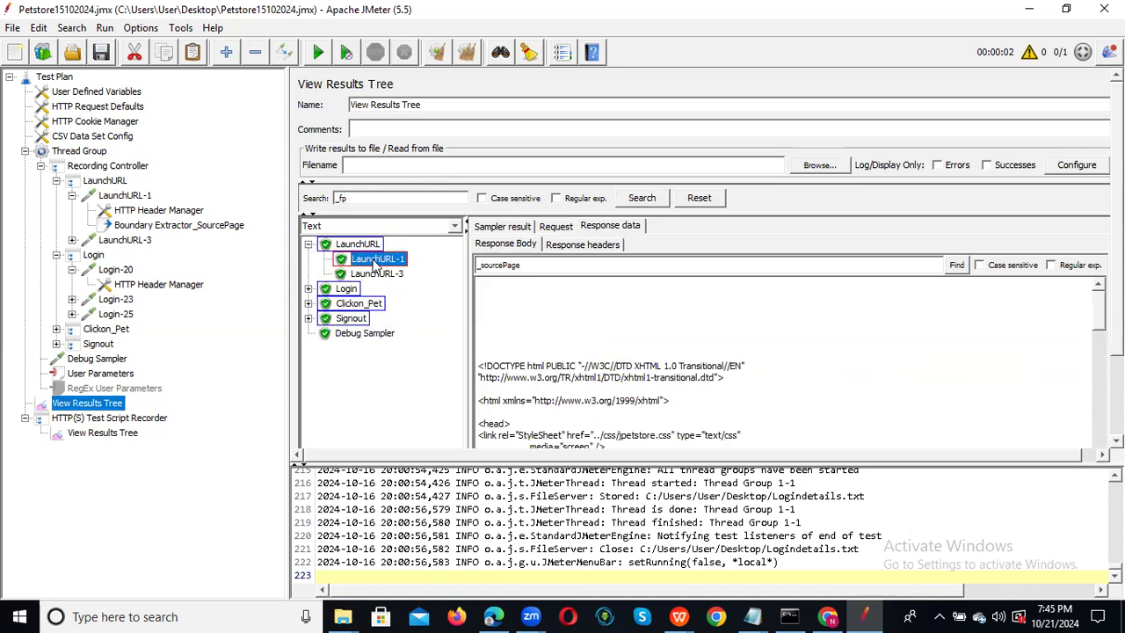
drag(523, 265, 480, 264)
key(BackSpace)
click(956, 265)
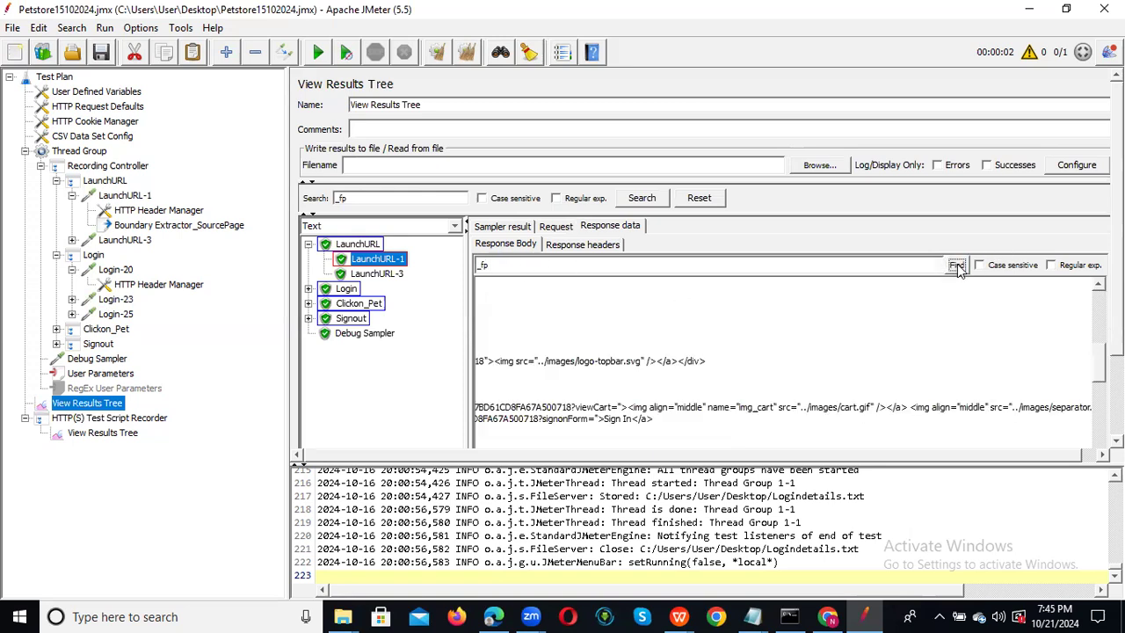
Inspect the hidden _sourcePage and __fp input markup in LaunchURL-1's response text.
scroll(835, 428, down, 4)
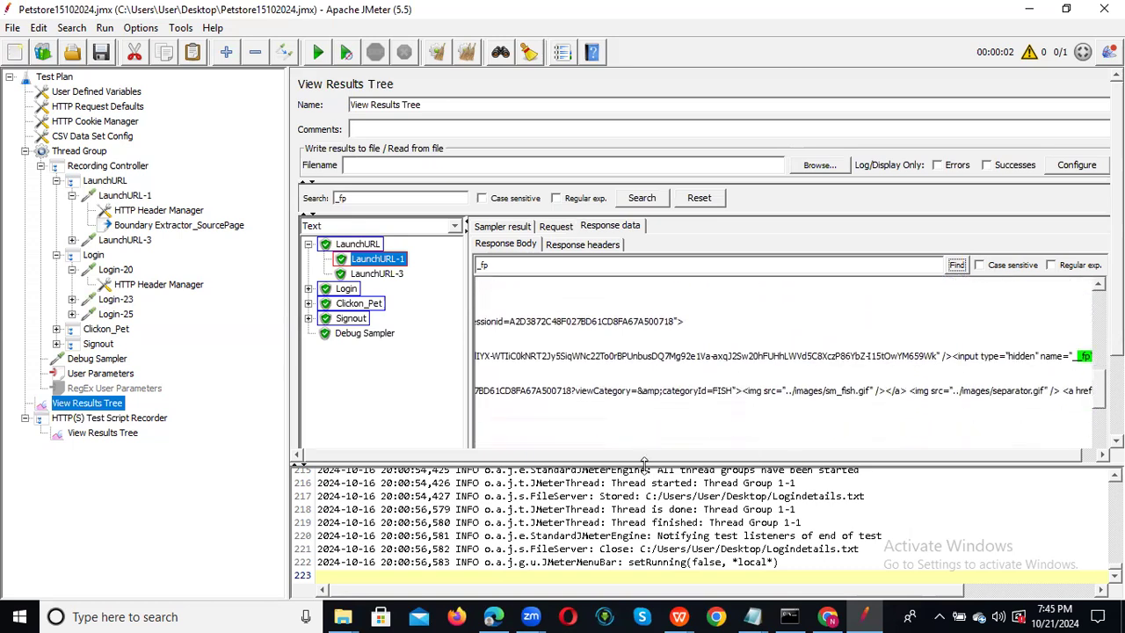
drag(1069, 456, 1086, 456)
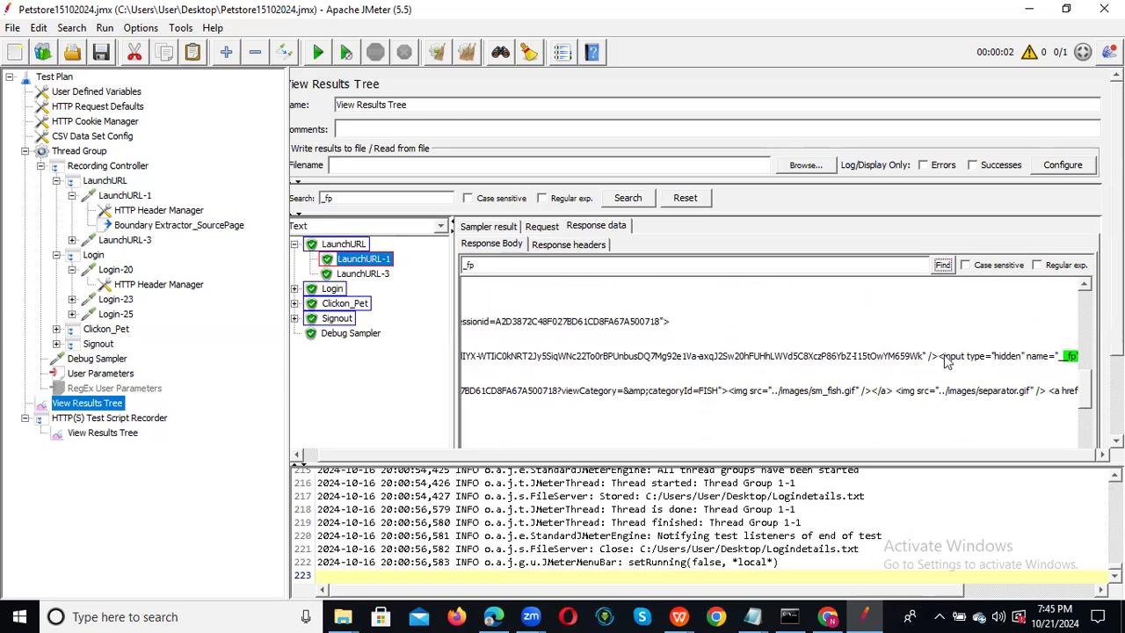
drag(940, 356, 951, 379)
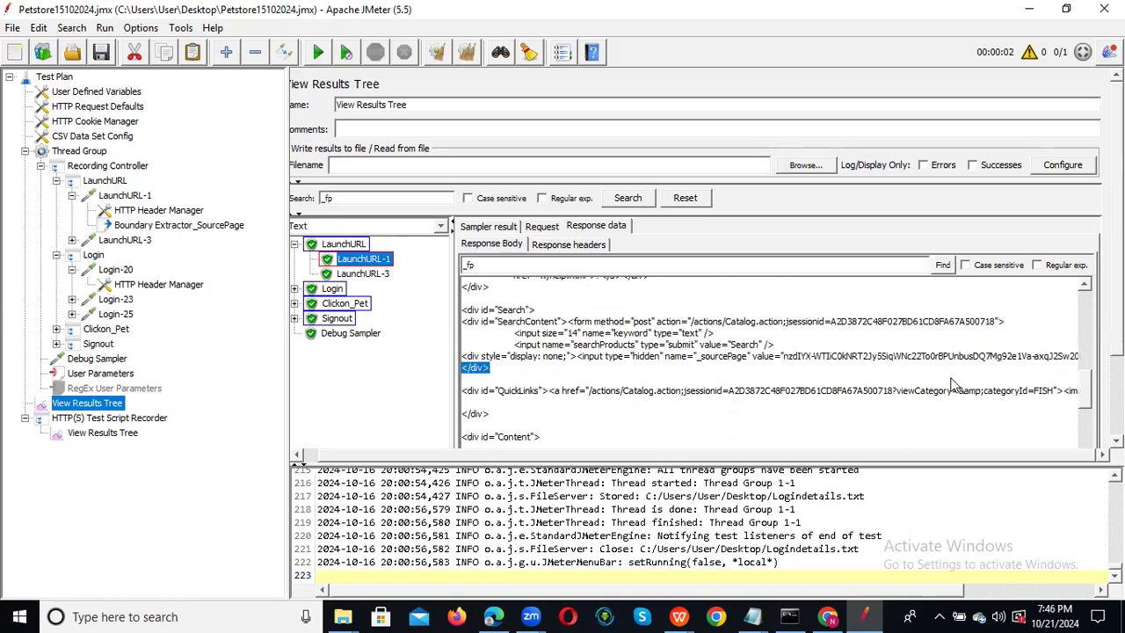
triple_click(1072, 355)
mouse_move(1073, 355)
mouse_down()
mouse_move(1043, 363)
mouse_move(1052, 359)
mouse_up()
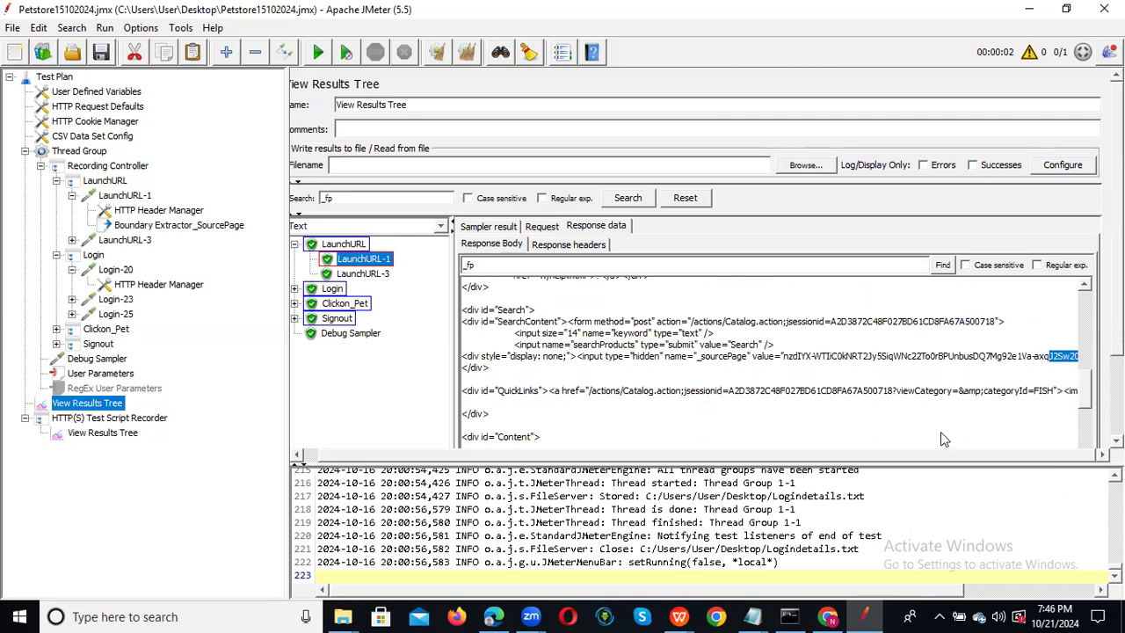
click(942, 265)
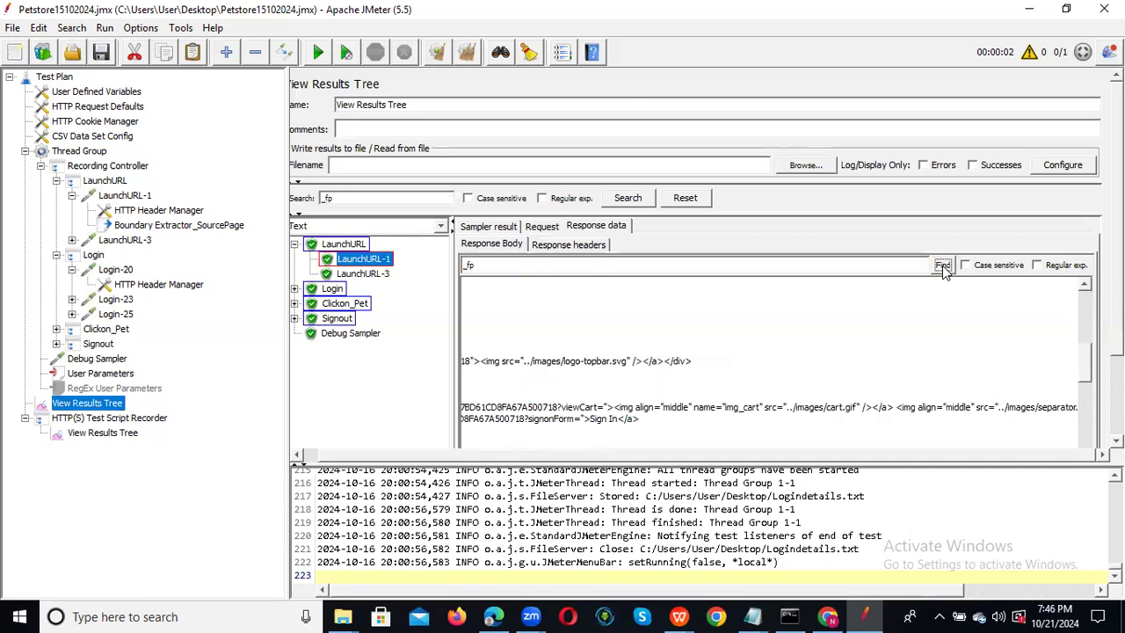
drag(1088, 367, 1086, 397)
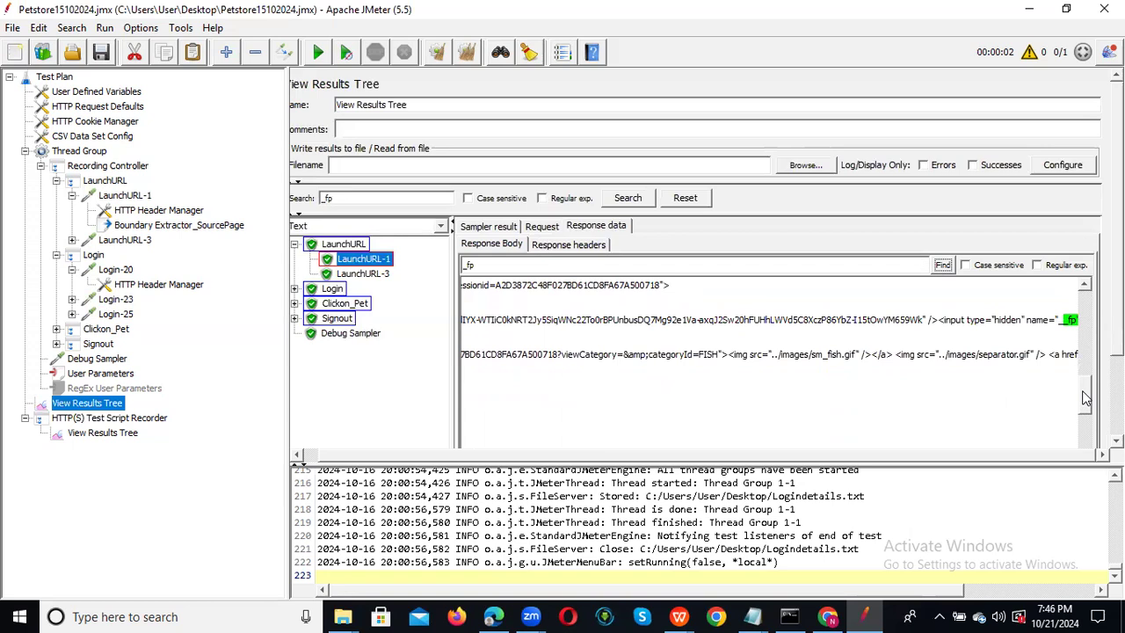
click(1060, 322)
drag(926, 321, 1052, 324)
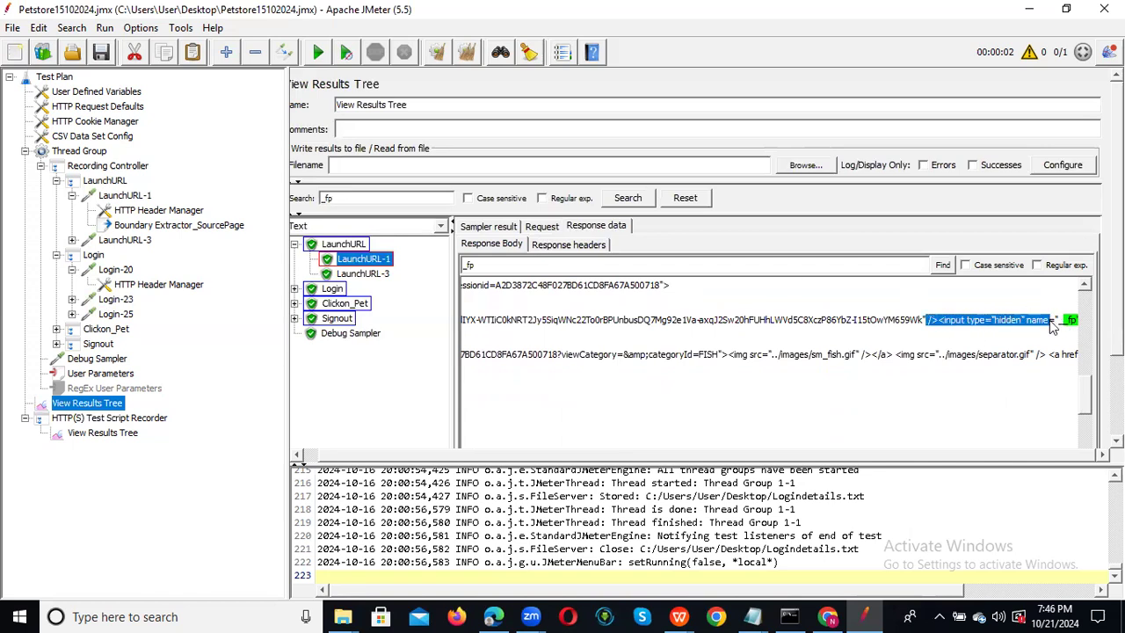
click(1054, 337)
drag(462, 332, 650, 354)
Select the entire LaunchURL-1 response body and switch to the untitled Notepad notes.
key(ctrl+a)
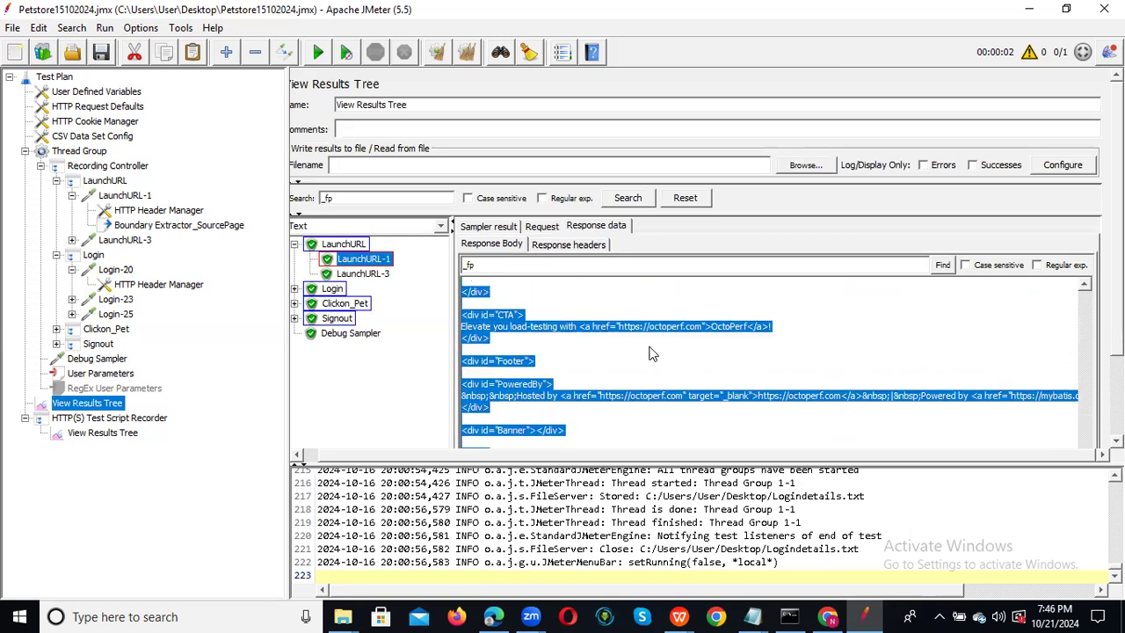
click(752, 615)
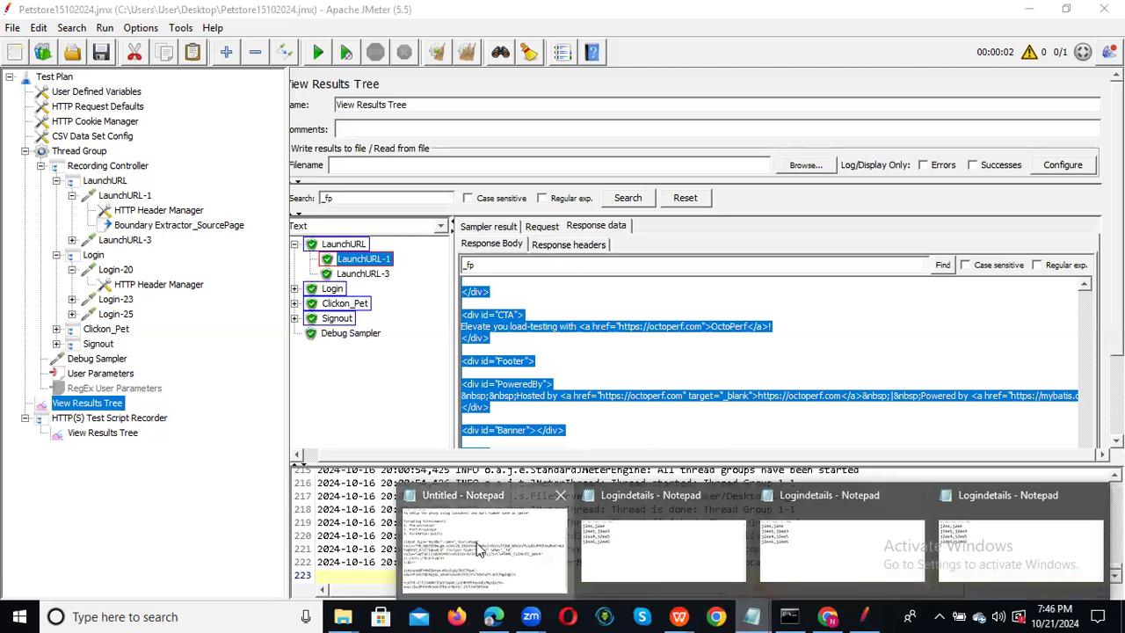
click(479, 549)
click(132, 615)
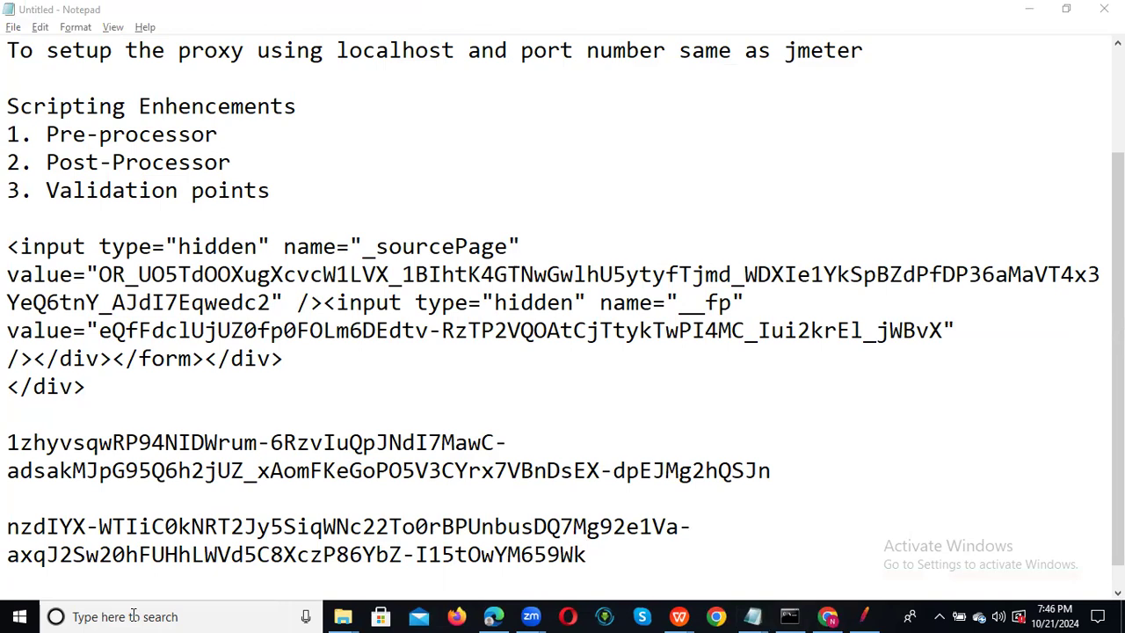
text(no)
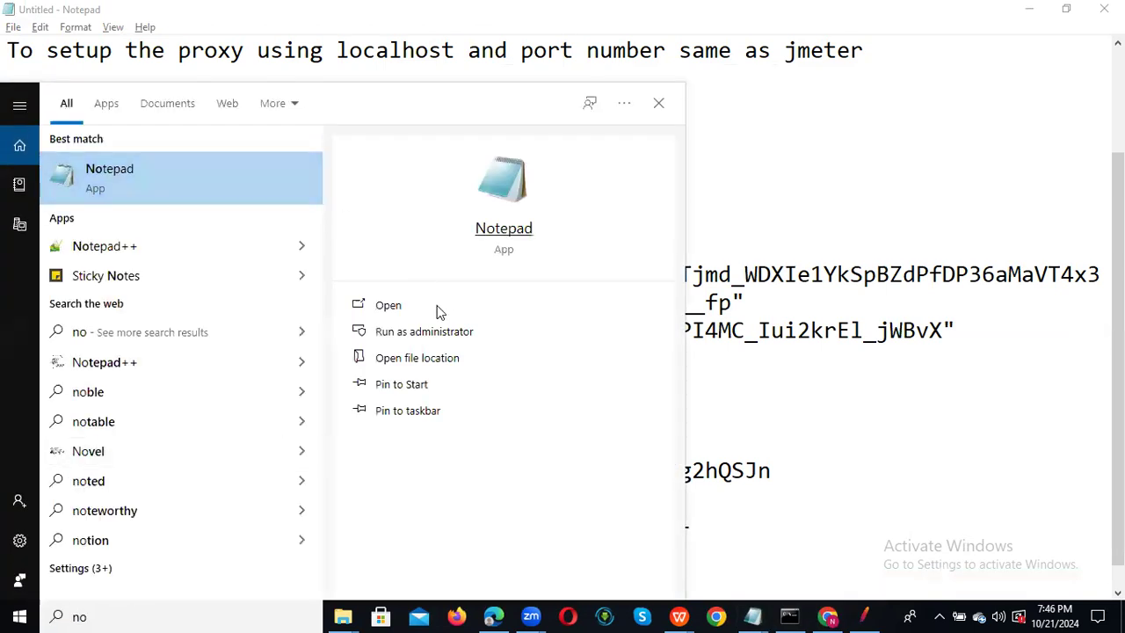
Launch a new maximized Notepad and paste the copied response HTML.
click(419, 314)
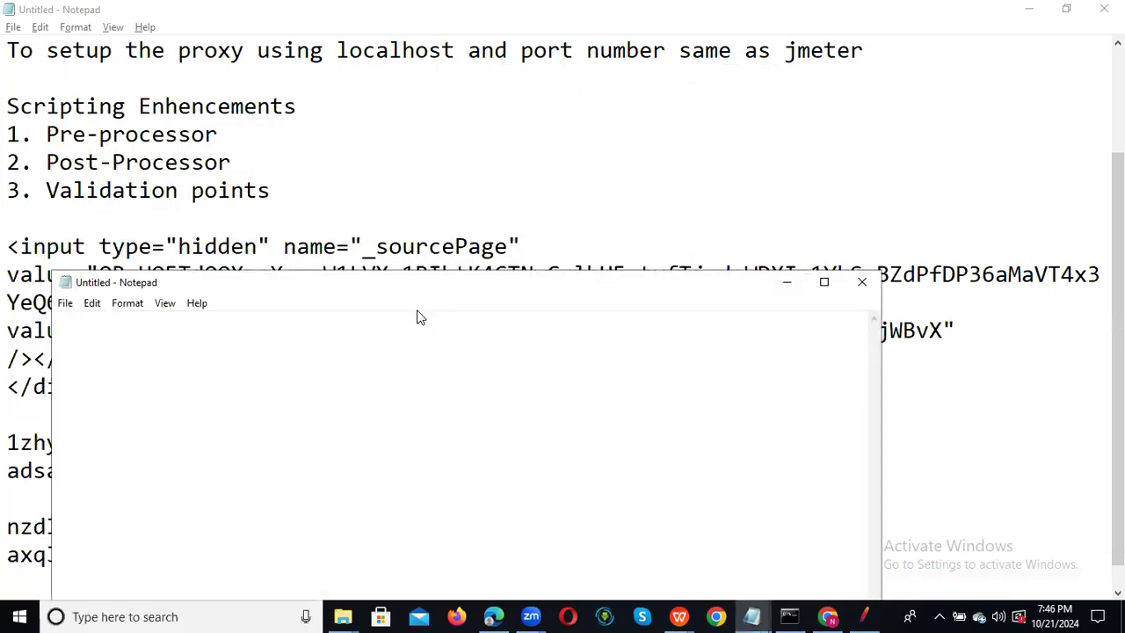
click(823, 282)
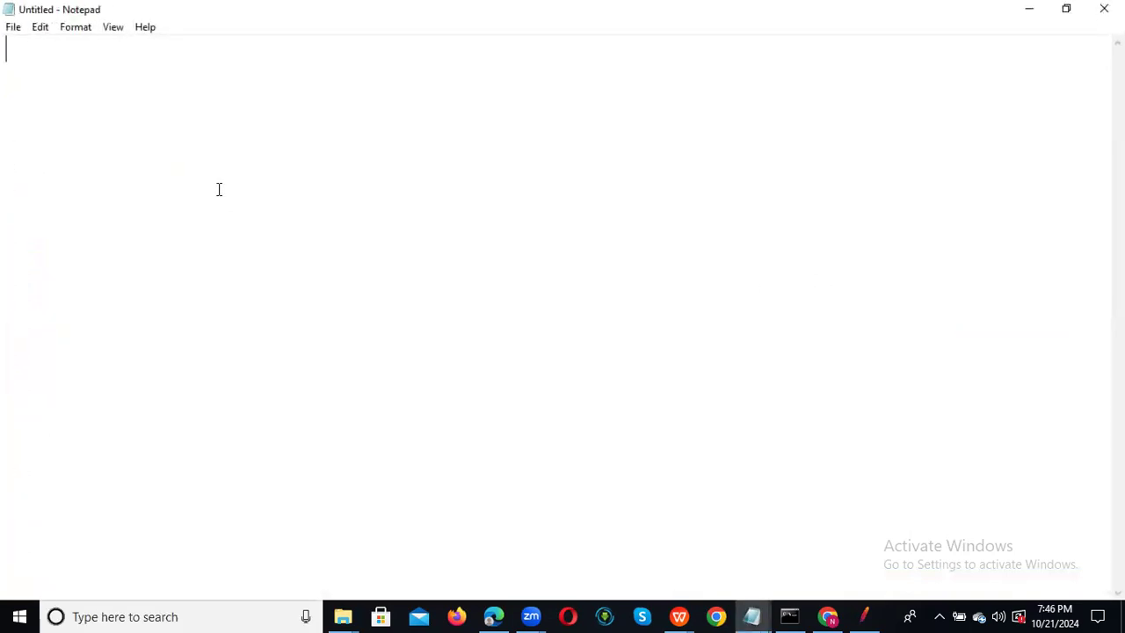
key(ctrl+v)
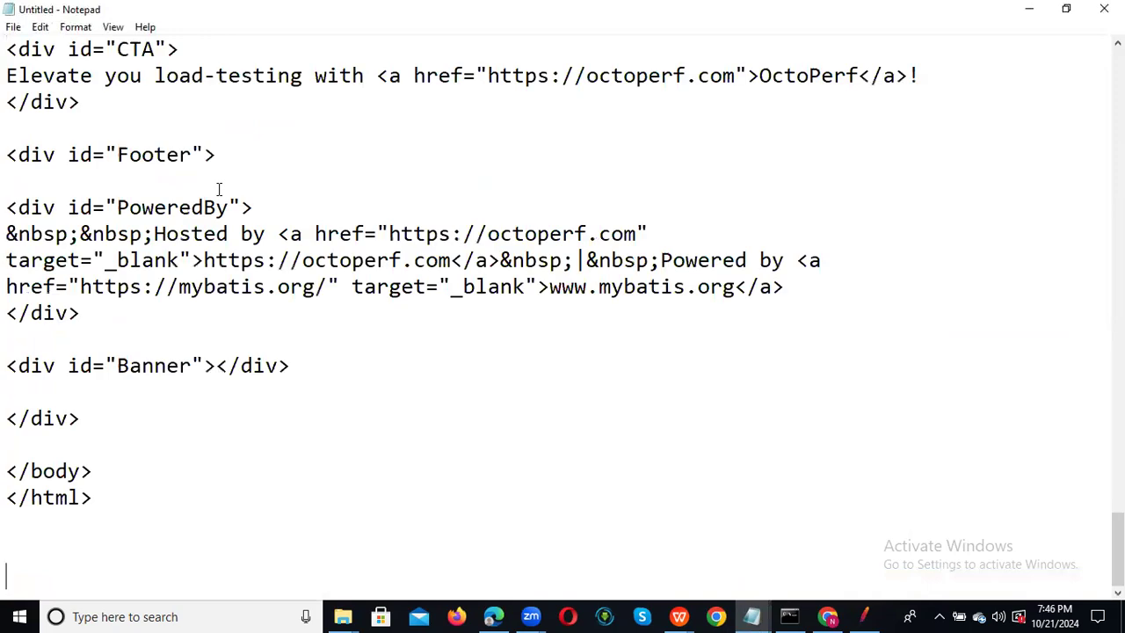
Search for _fp from the top of the document to reach the first __fp hidden input.
click(504, 146)
key(ctrl+f)
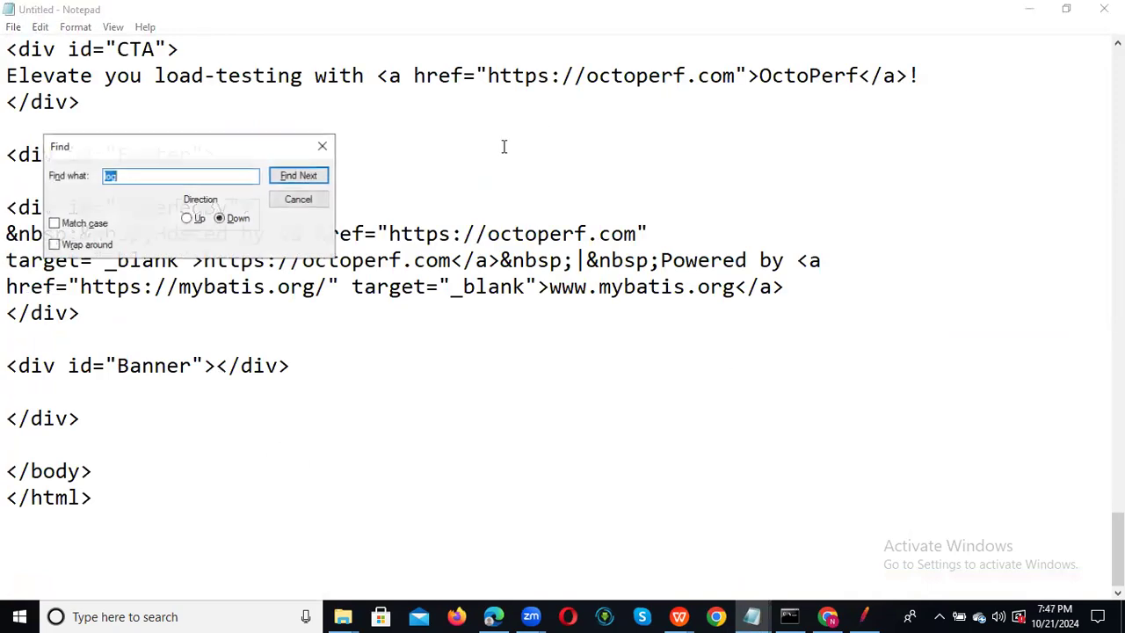
text(_fp)
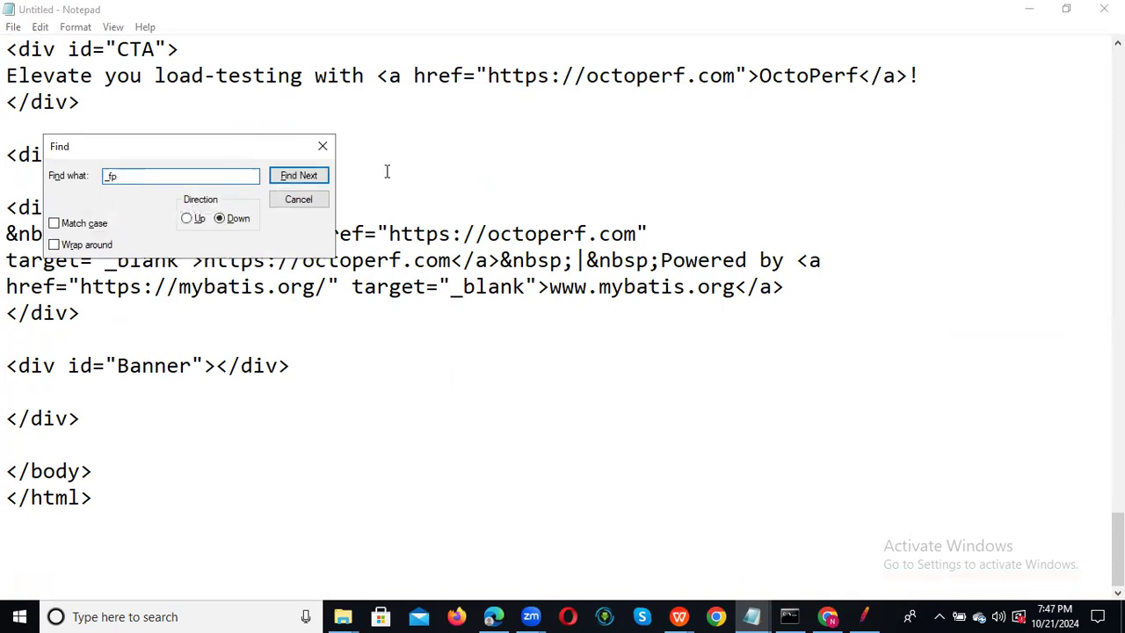
click(293, 182)
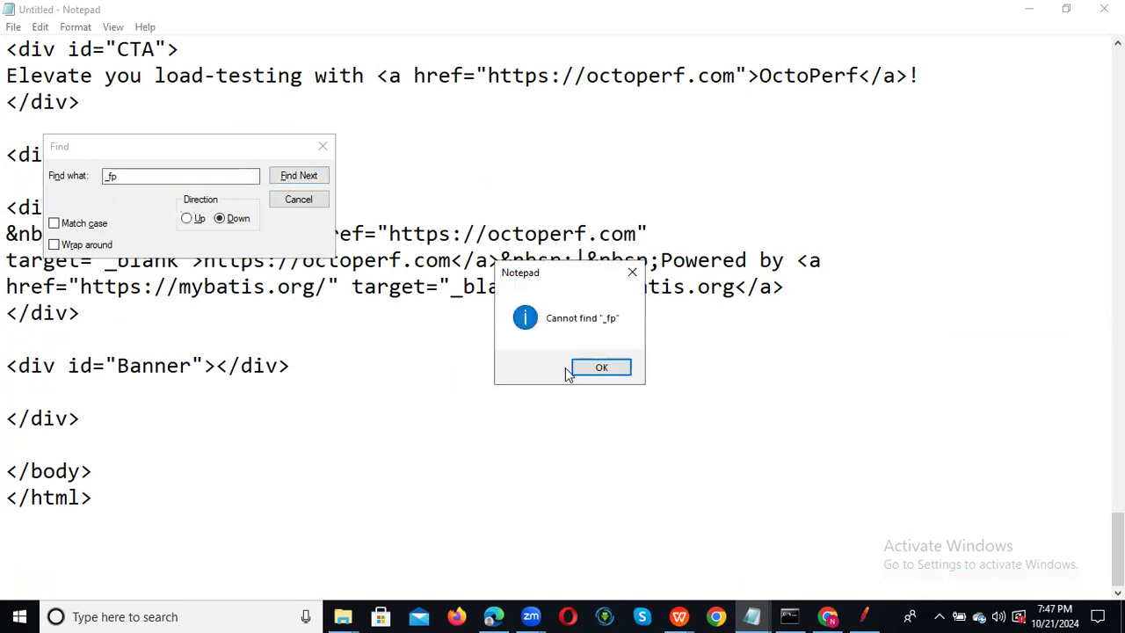
click(603, 368)
click(413, 66)
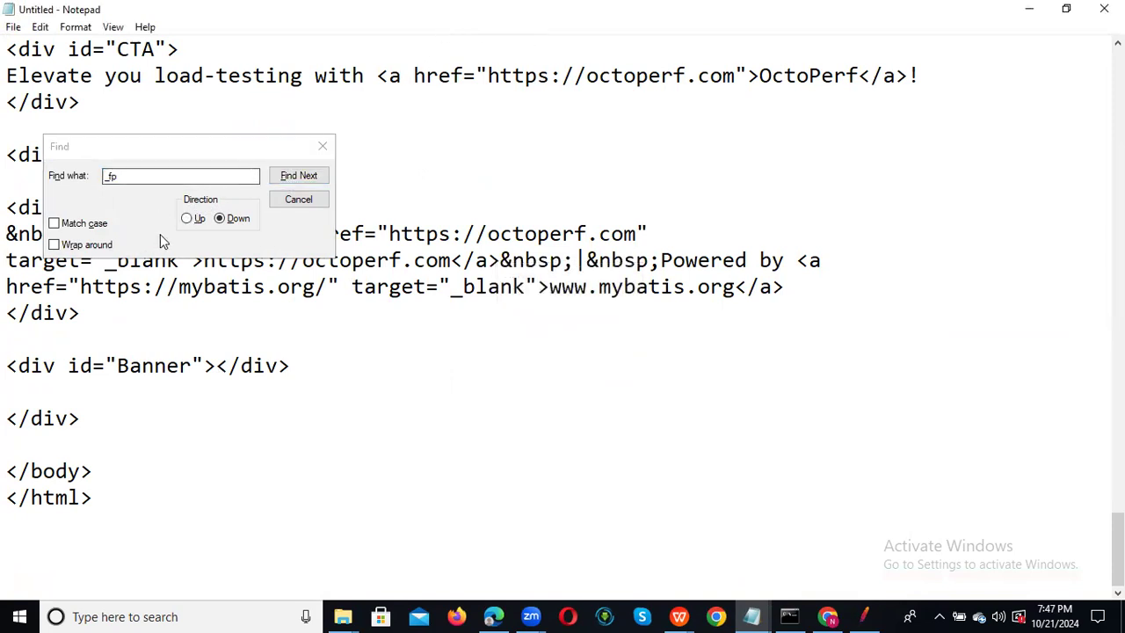
drag(1118, 540, 1117, 79)
click(140, 73)
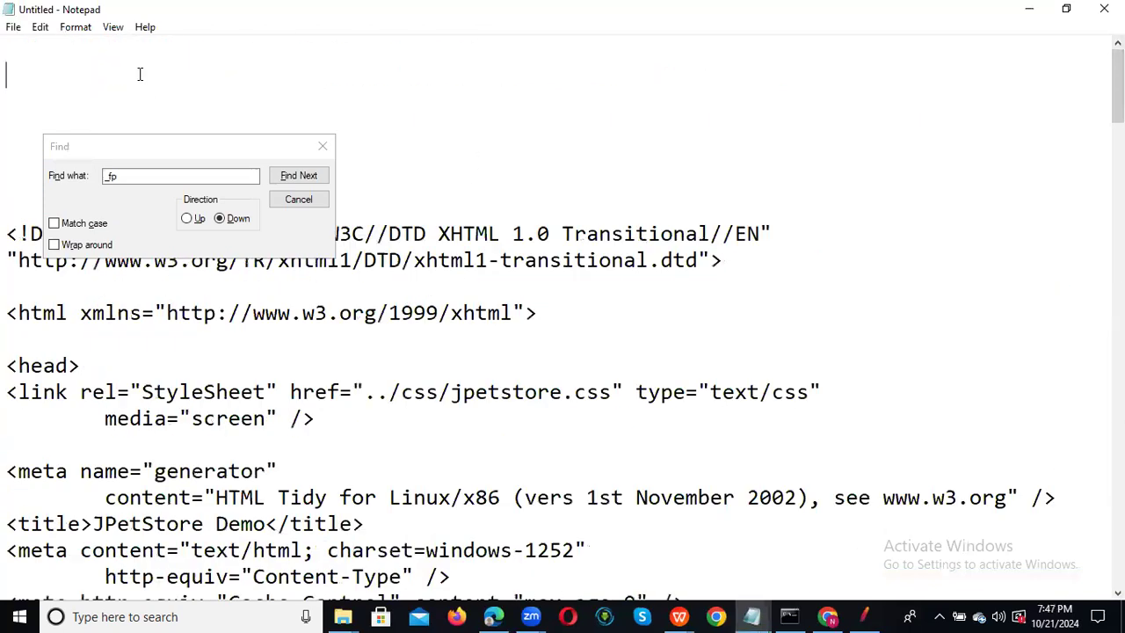
click(293, 178)
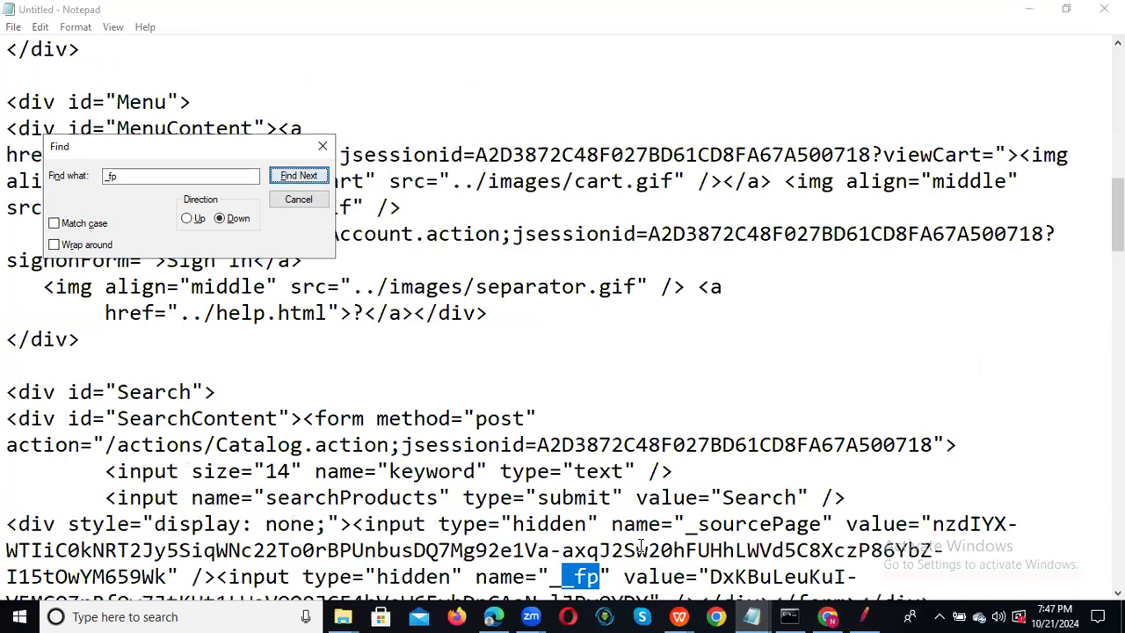
Replace the document's contents with just the __fp hidden input snippet and closing divs.
drag(1117, 214, 1117, 244)
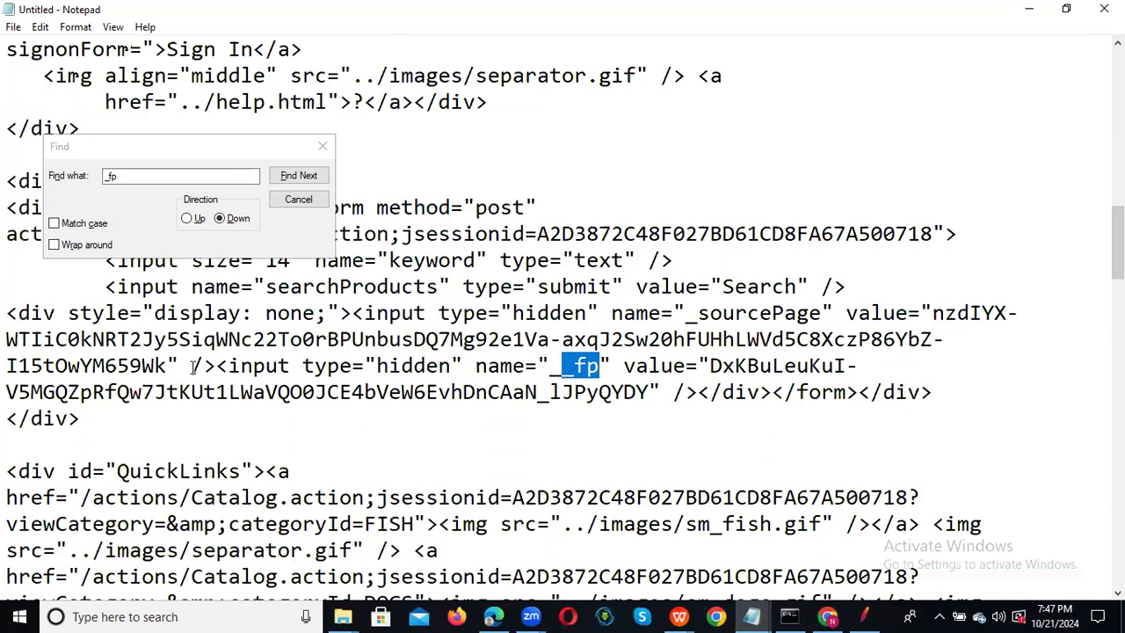
drag(216, 366, 192, 410)
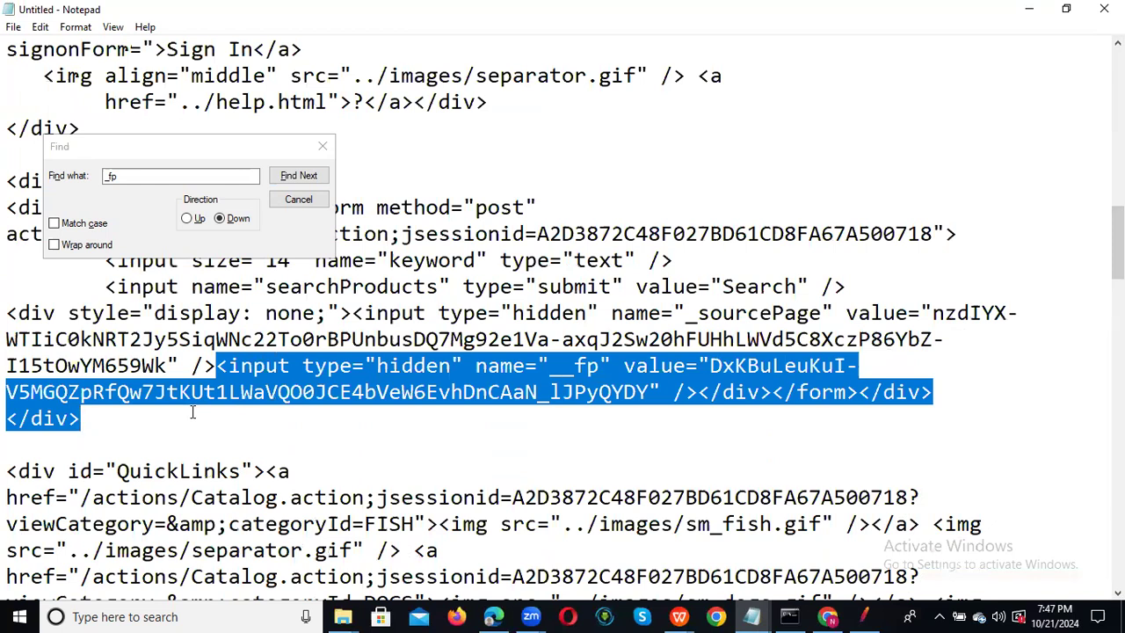
key(ctrl+shift+End)
key(ctrl+c)
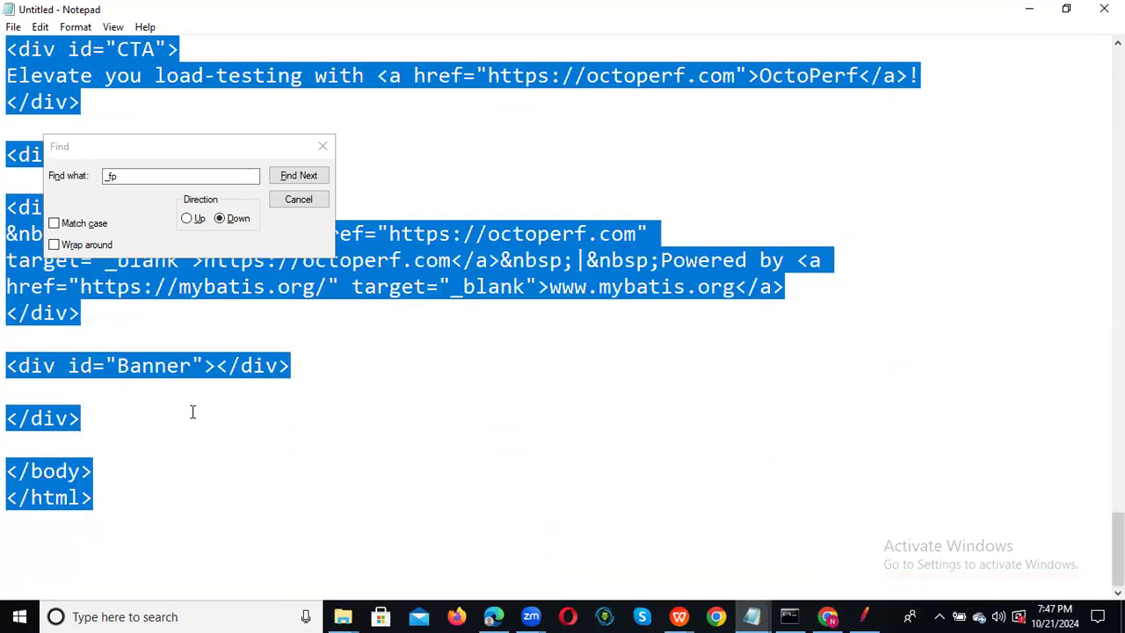
key(Delete)
key(ctrl+v)
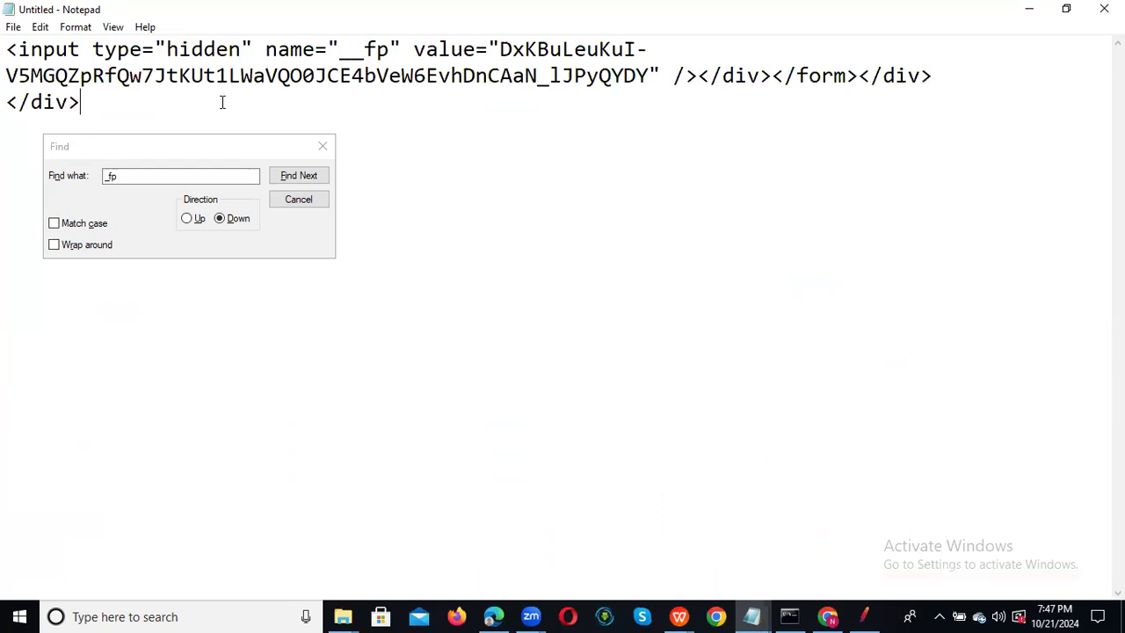
key(Return)
key(Return)
Move the Find window aside, put the caret on the empty line, and return to JMeter.
drag(219, 145, 557, 261)
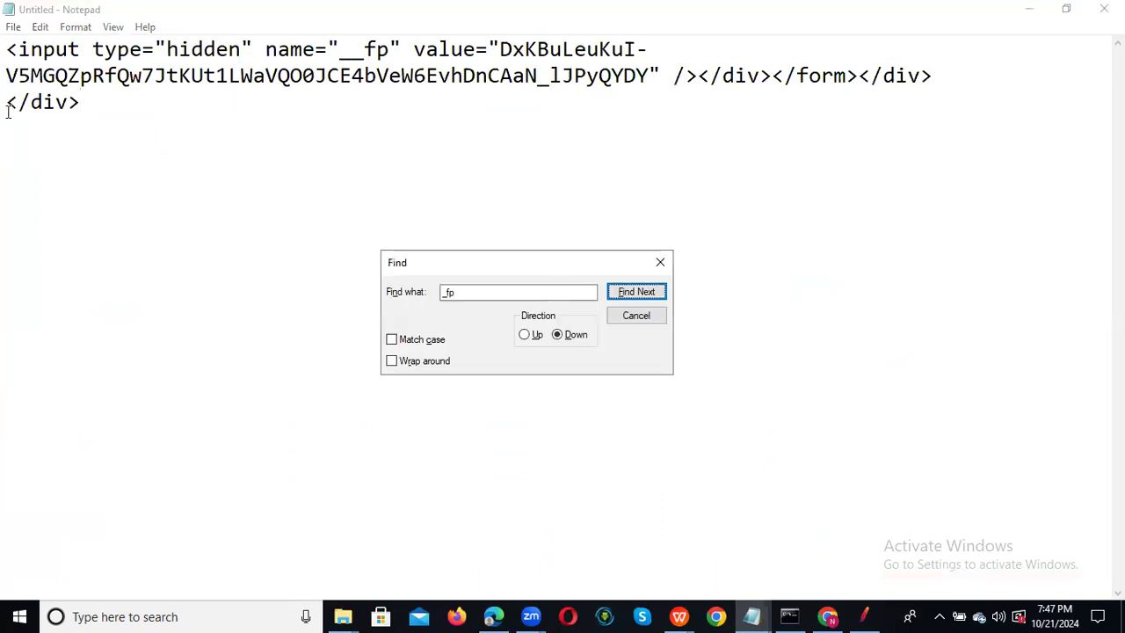
click(32, 156)
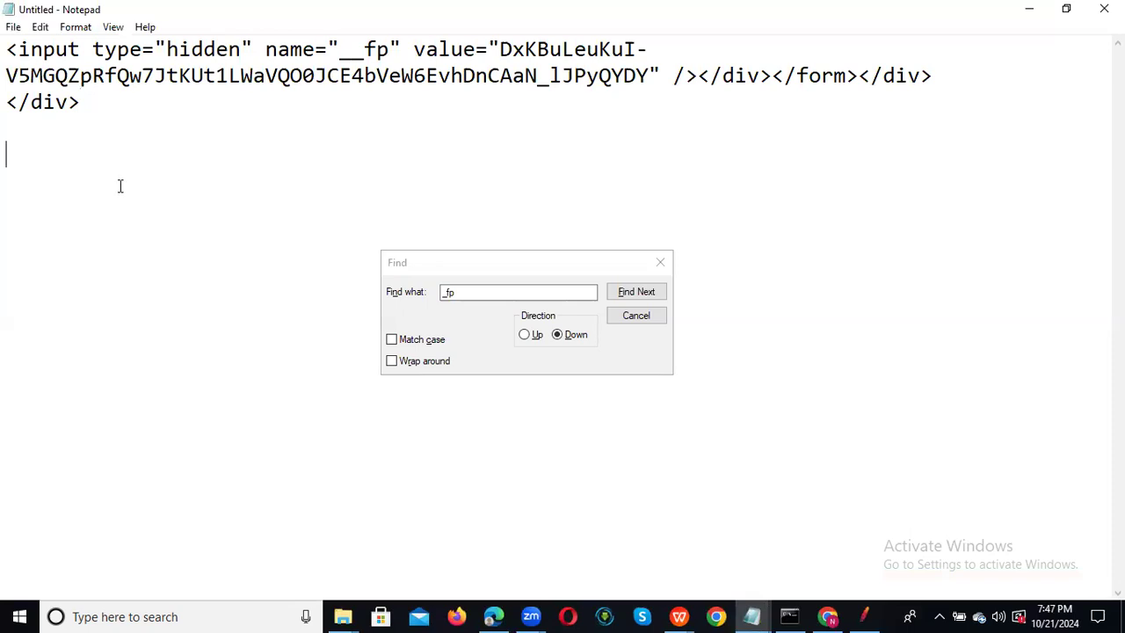
key(alt+Tab)
key(alt+Tab)
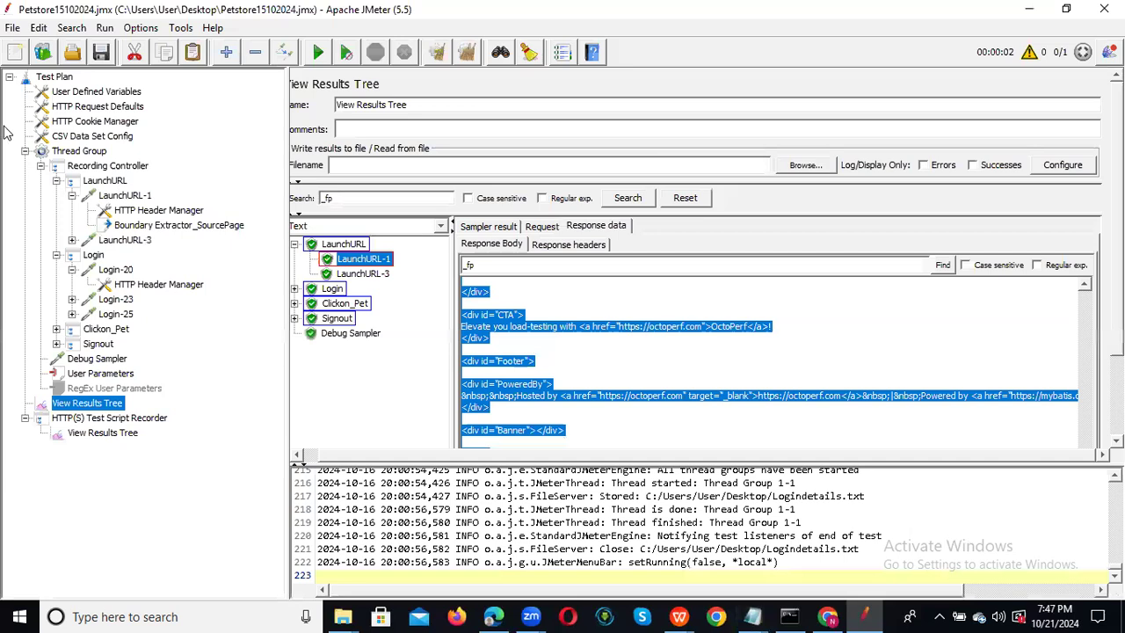
Compare the LaunchURL, LaunchURL-1 and Login-20 results, then select the LaunchURL controller in the test plan.
click(342, 246)
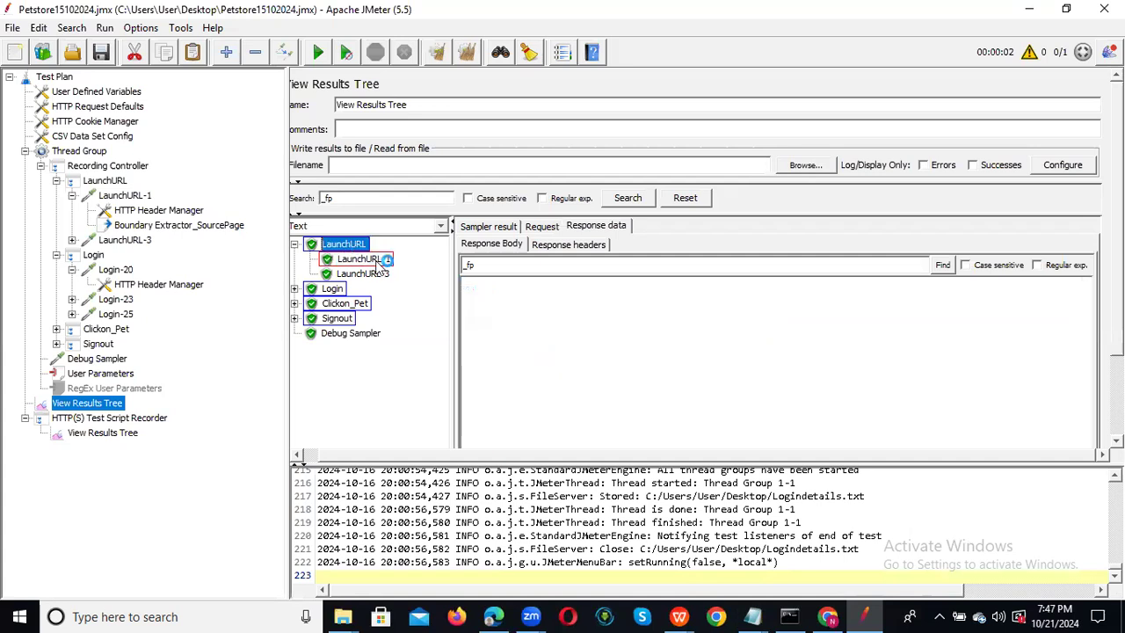
click(374, 259)
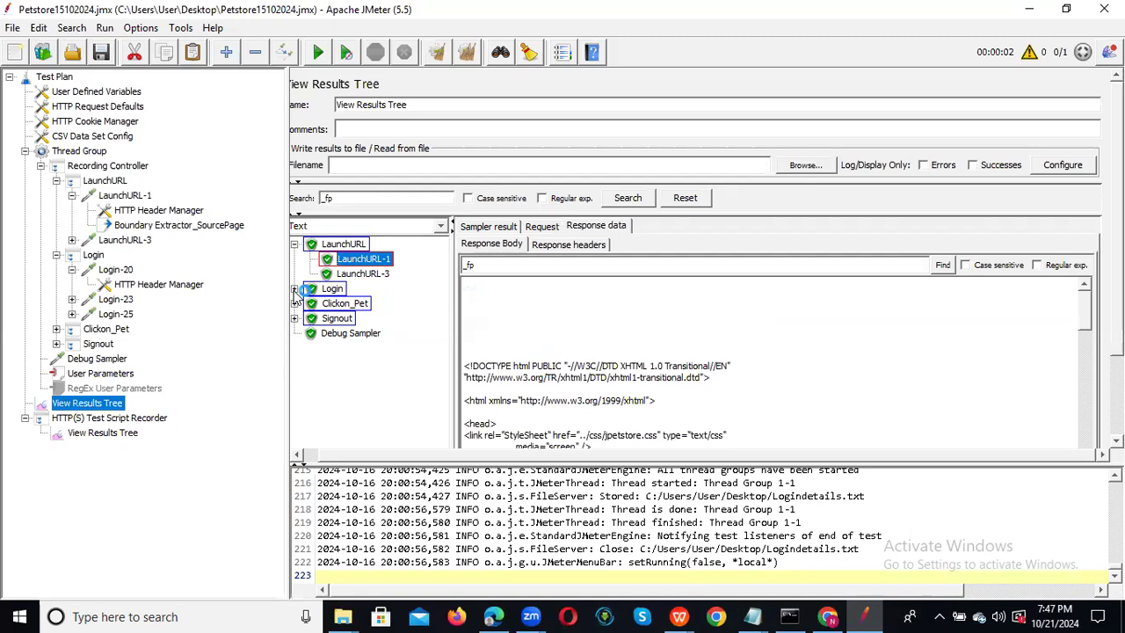
click(295, 289)
click(352, 304)
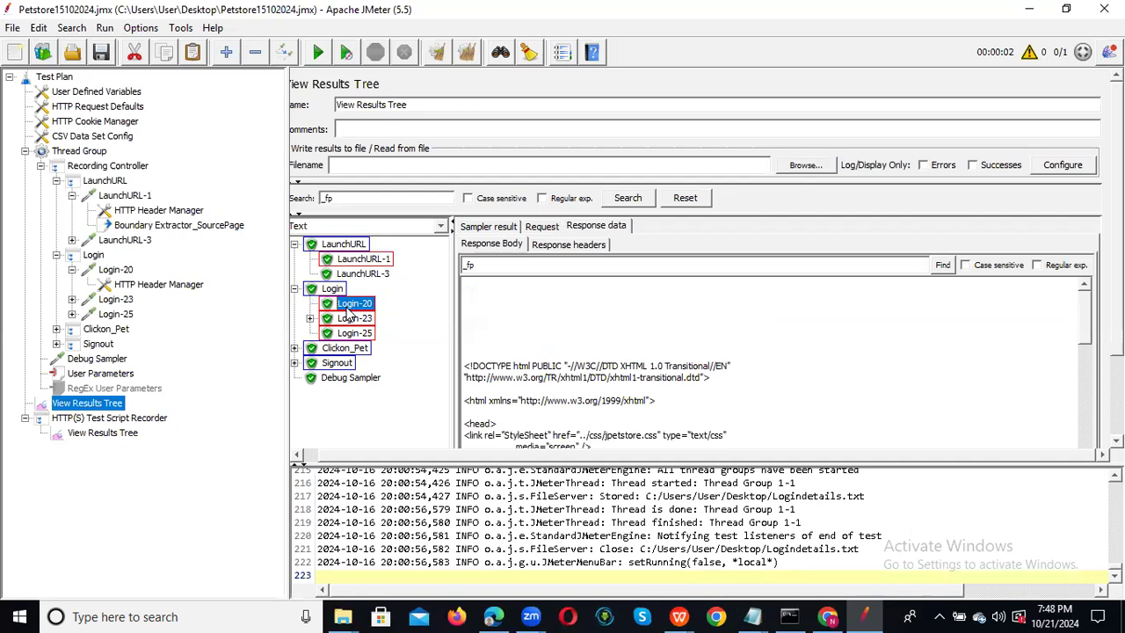
click(376, 266)
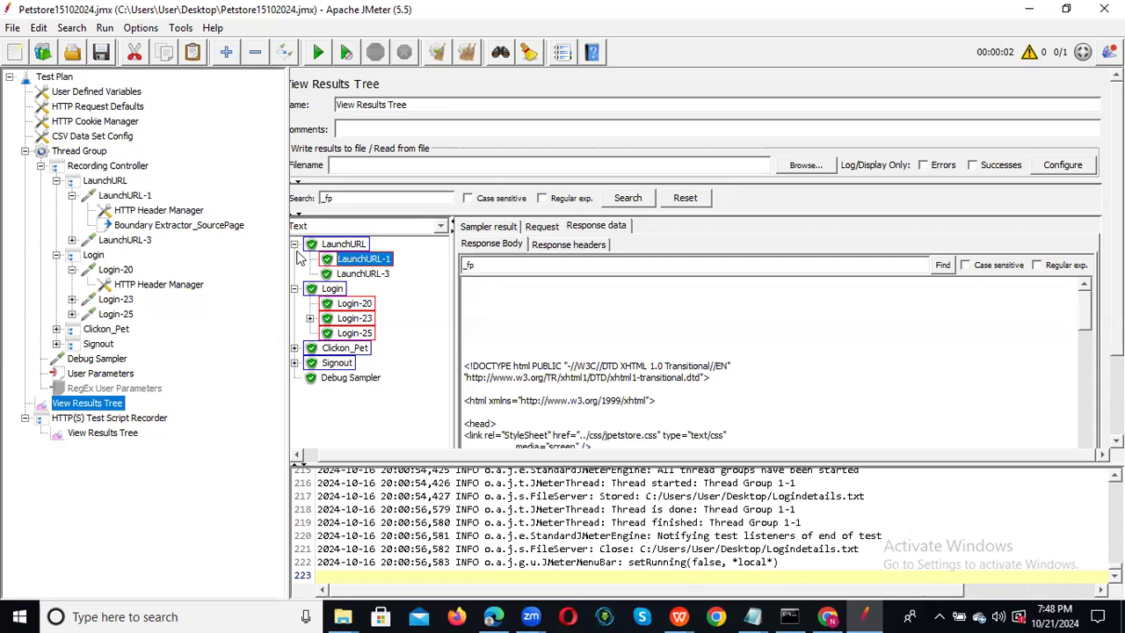
click(112, 183)
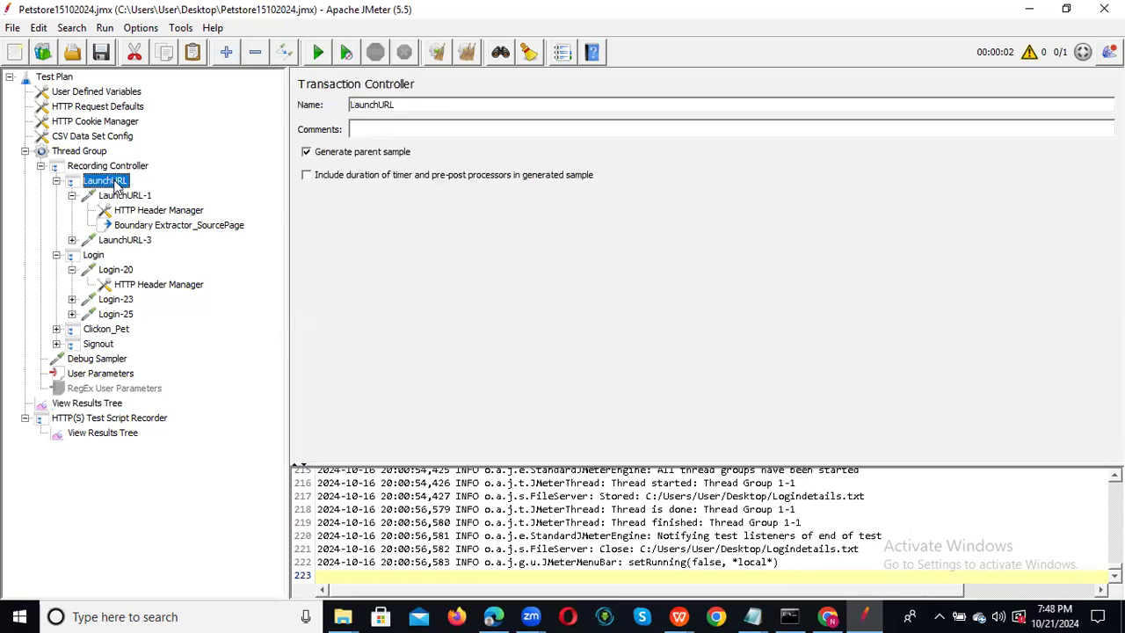
Add a Regular Expression Extractor under LaunchURL-1 for variable fp_Corr, then switch to Notepad.
click(124, 210)
click(123, 195)
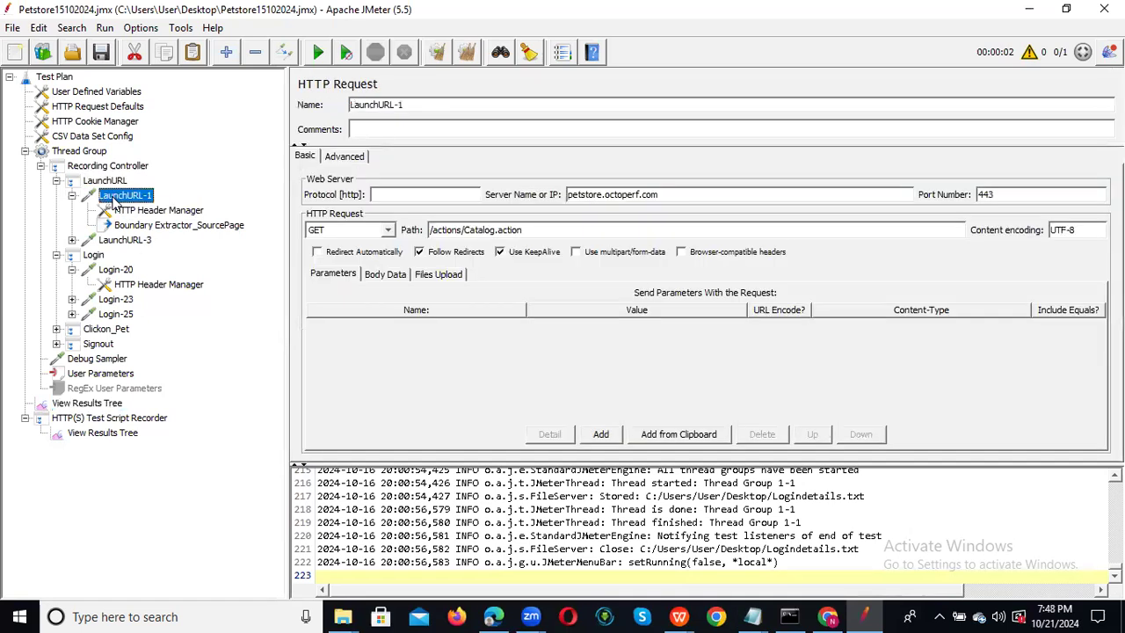
right_click(111, 200)
mouse_move(160, 209)
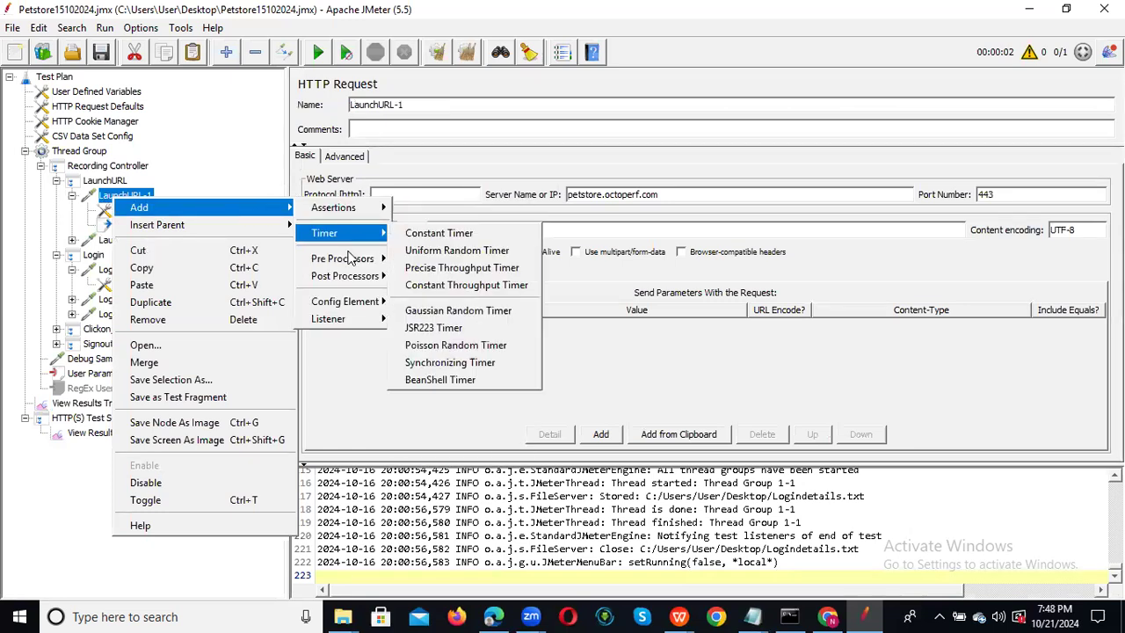
mouse_move(360, 272)
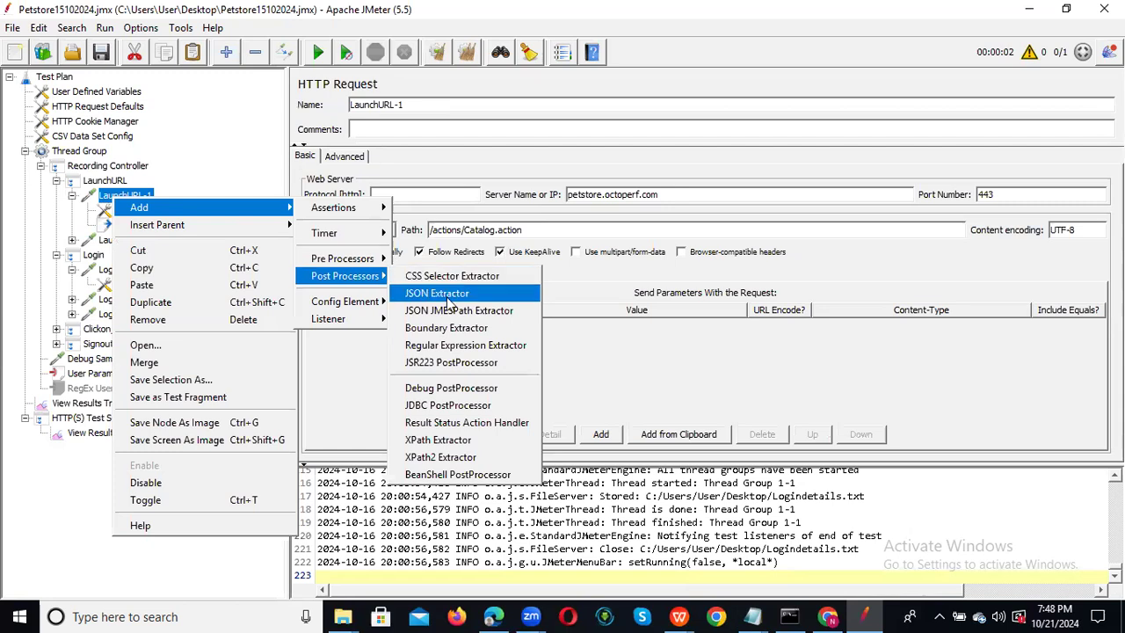
click(455, 346)
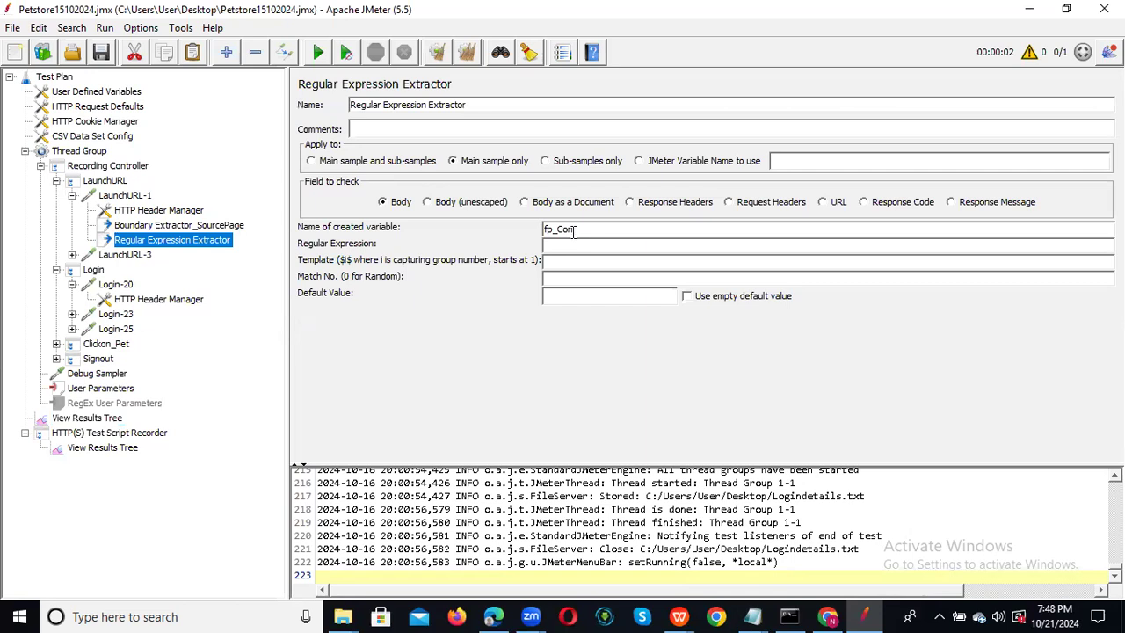
click(573, 248)
key(alt+Tab)
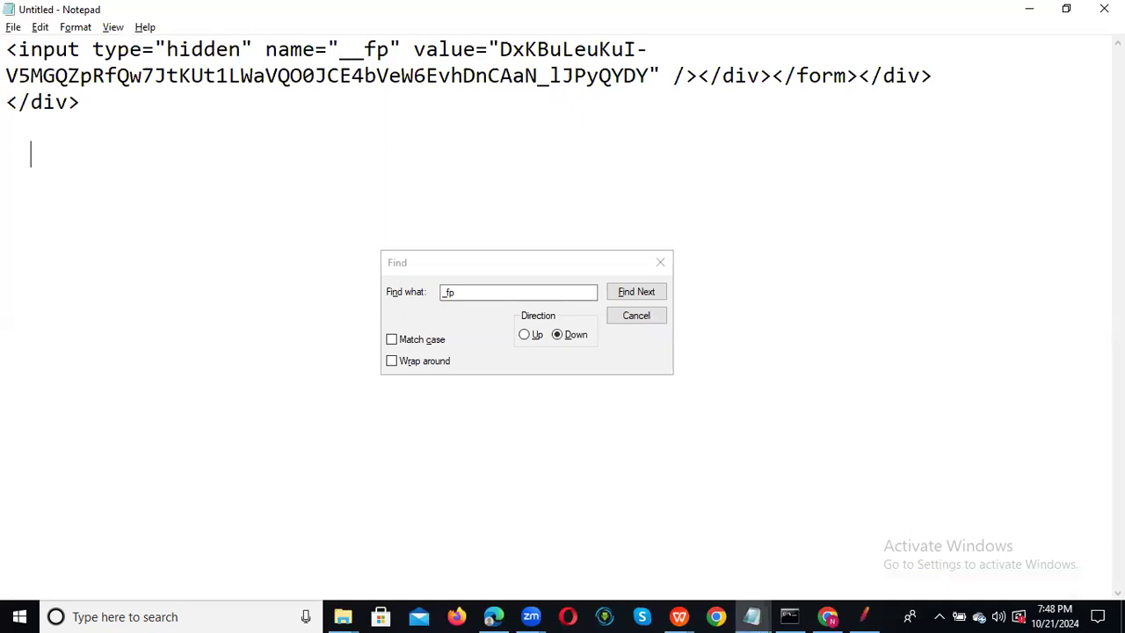
Copy the start of the hidden __fp input tag onto a new line below the page source.
drag(9, 49, 503, 38)
key(ctrl+c)
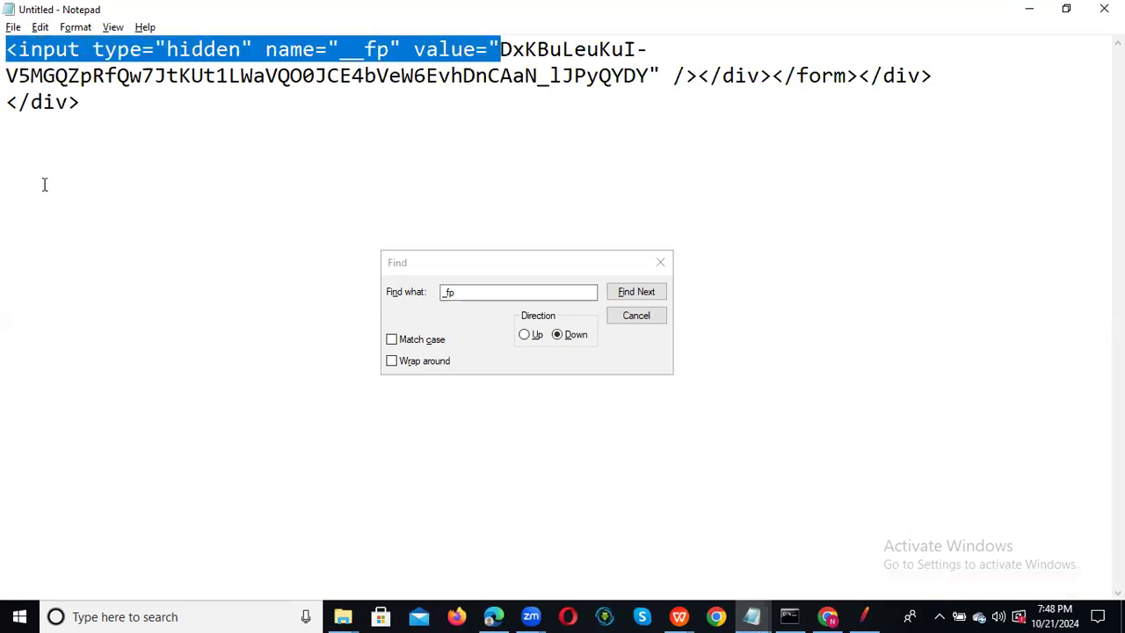
click(73, 176)
key(ctrl+v)
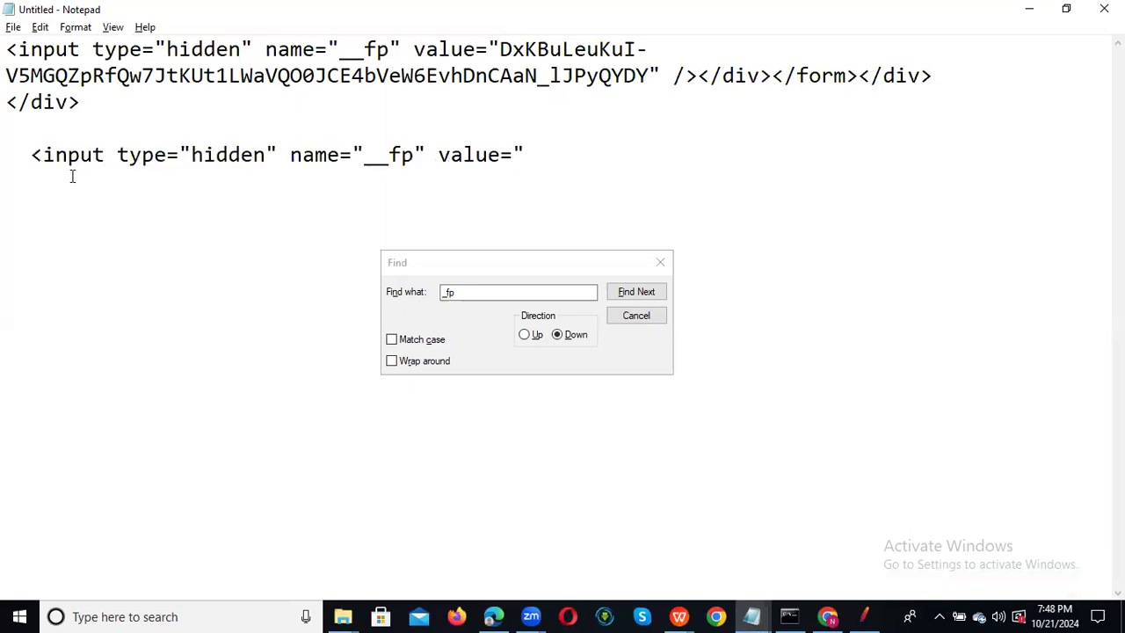
drag(500, 49, 647, 79)
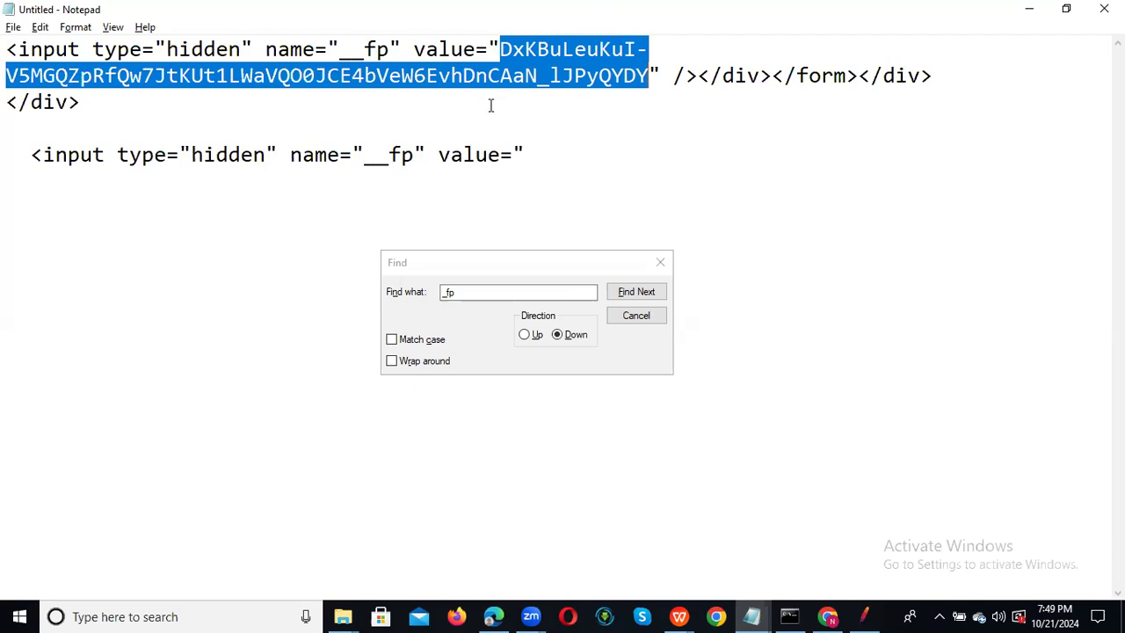
Complete the line as <input type="hidden" name="__fp" value="(.*?)" and copy it to JMeter.
click(542, 155)
text((.)
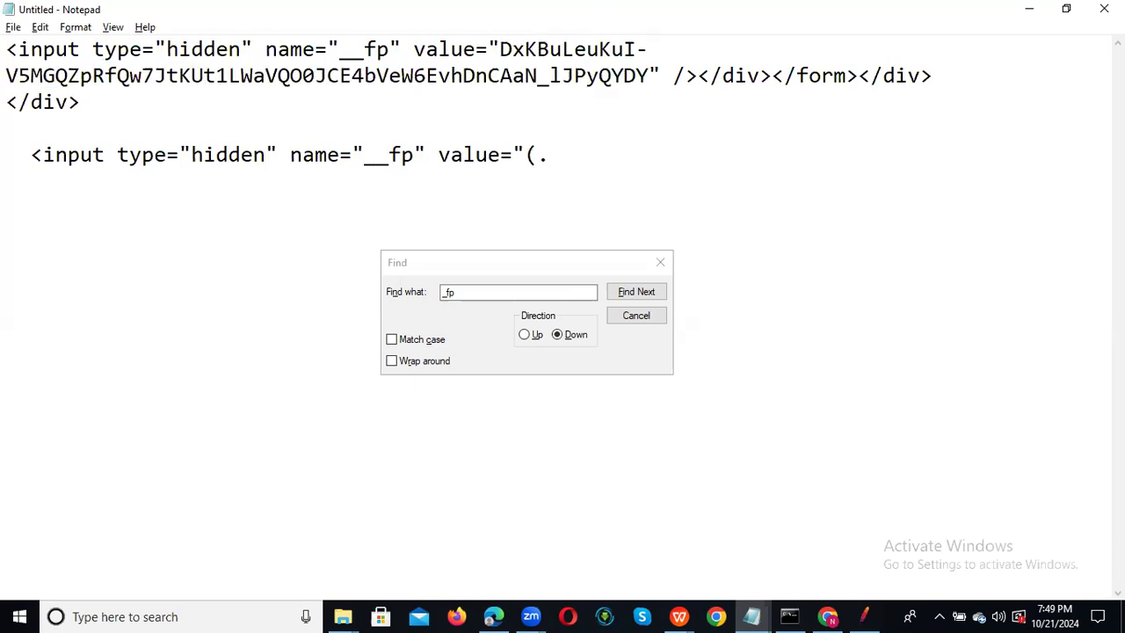
text(*?))
click(649, 73)
drag(649, 74, 661, 72)
key(ctrl+c)
click(599, 152)
key(ctrl+v)
drag(599, 153, 29, 171)
key(ctrl+c)
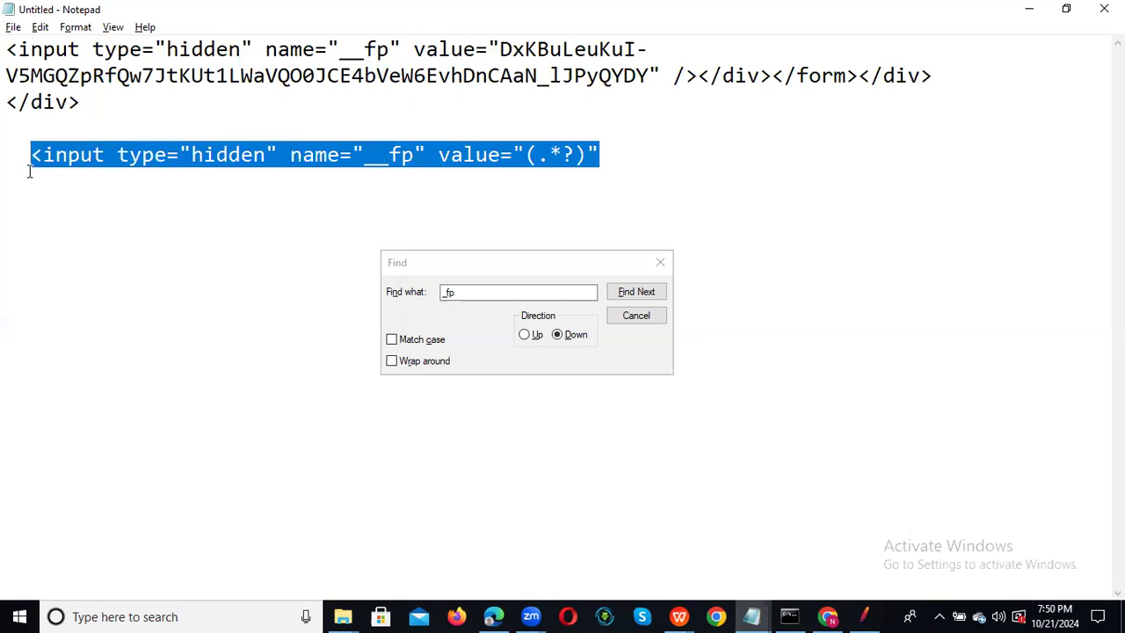
key(alt+Tab)
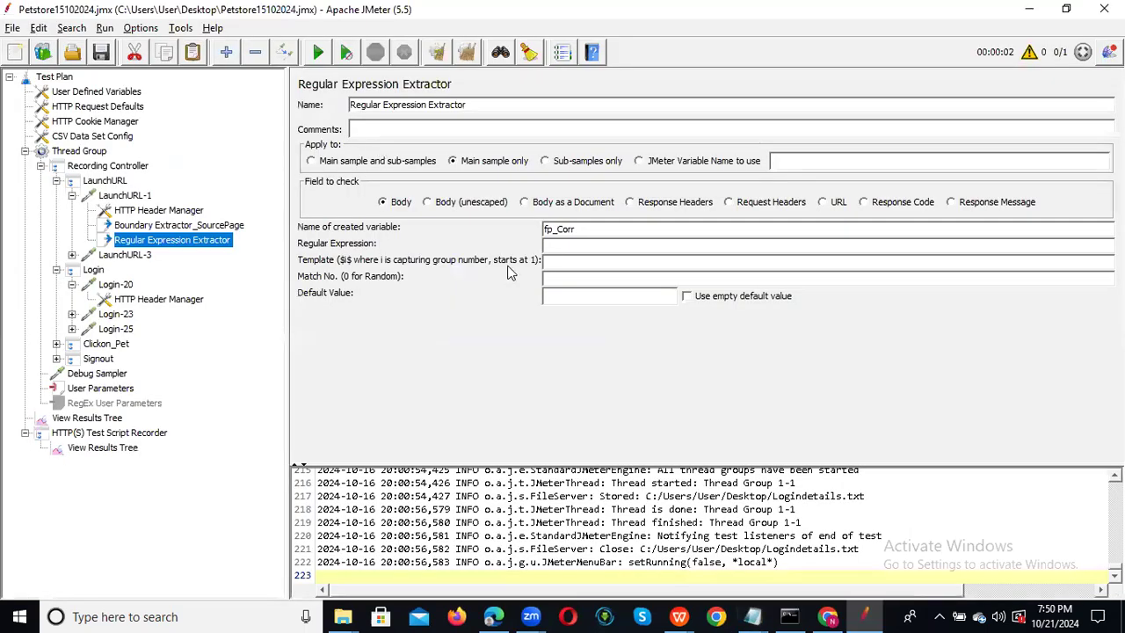
Fill the extractor with the pasted __fp regex, template $1$ and default value NotFound.
click(561, 247)
key(ctrl+v)
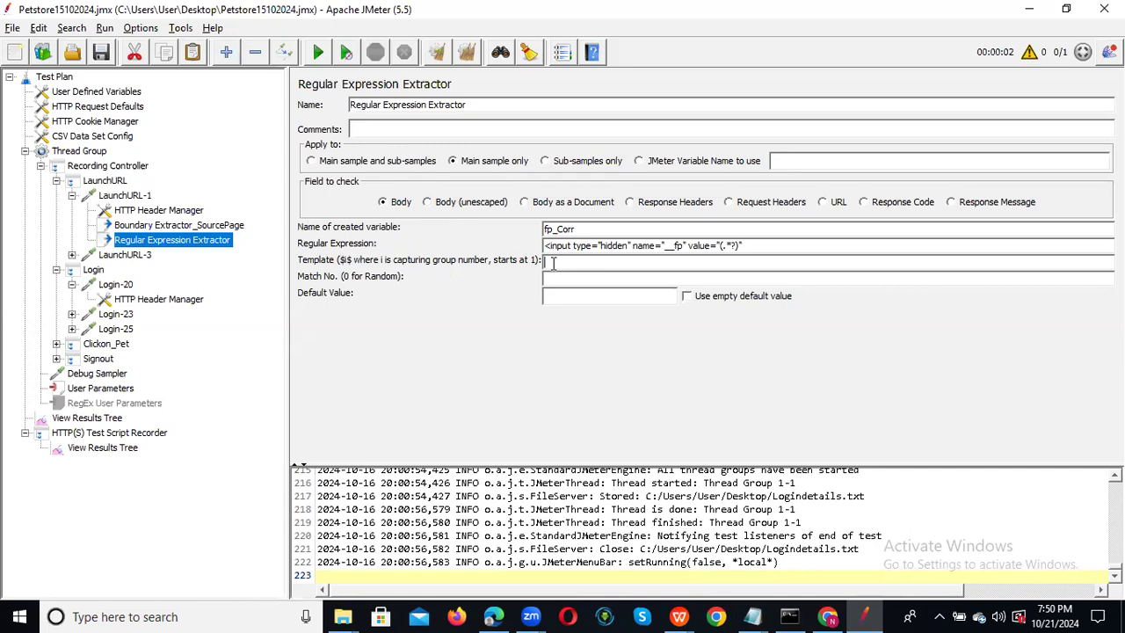
text($1$)
click(578, 279)
click(563, 298)
text(NotFound)
drag(590, 229, 520, 226)
key(ctrl+c)
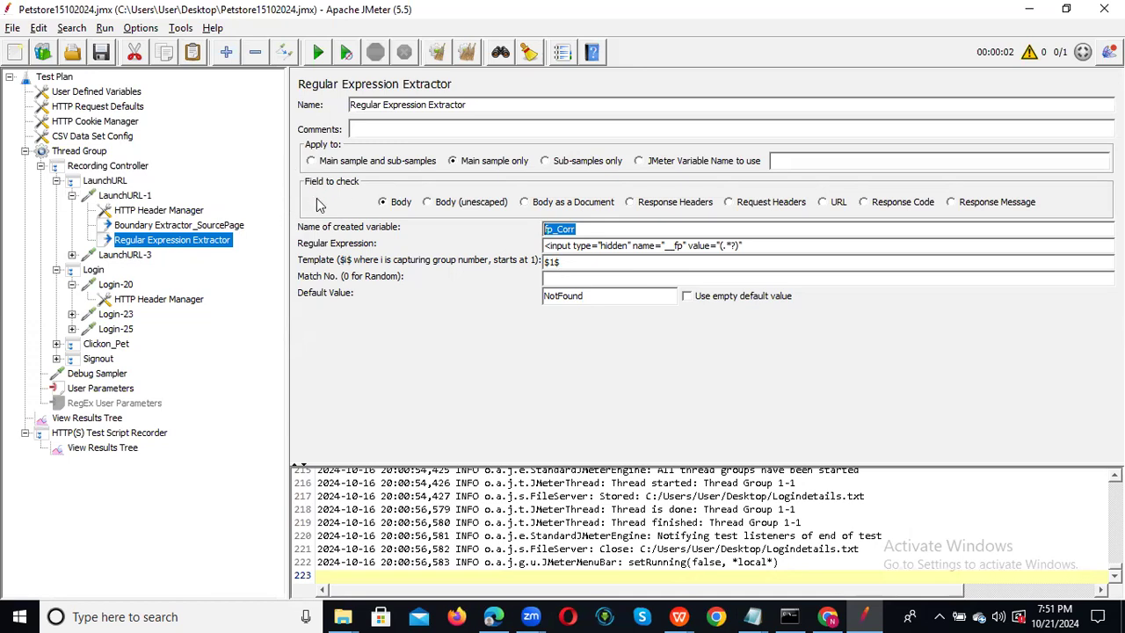
key(ctrl+f)
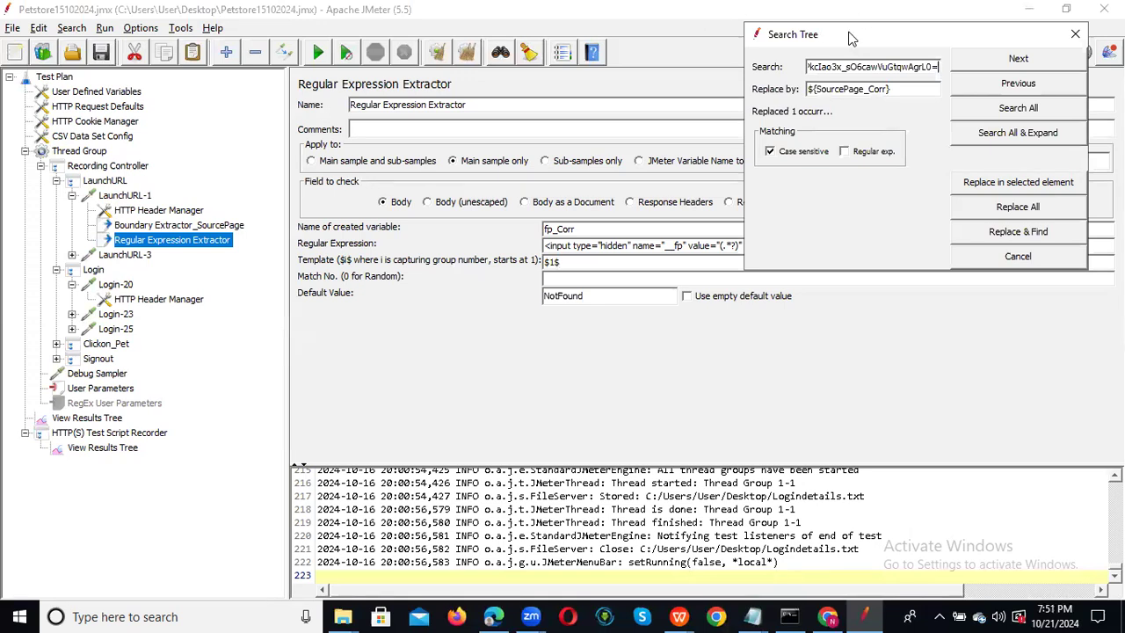
Set the Search Tree replacement to ${fp_Corr} and copy Login-23's recorded __fp value.
drag(850, 37, 828, 129)
double_click(857, 181)
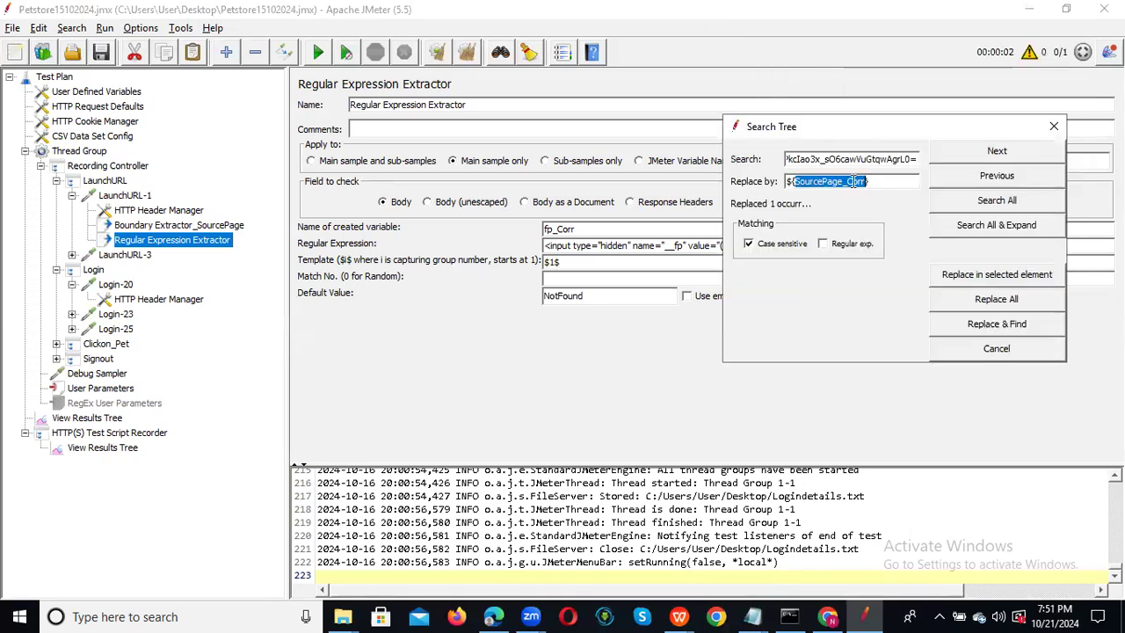
key(ctrl+v)
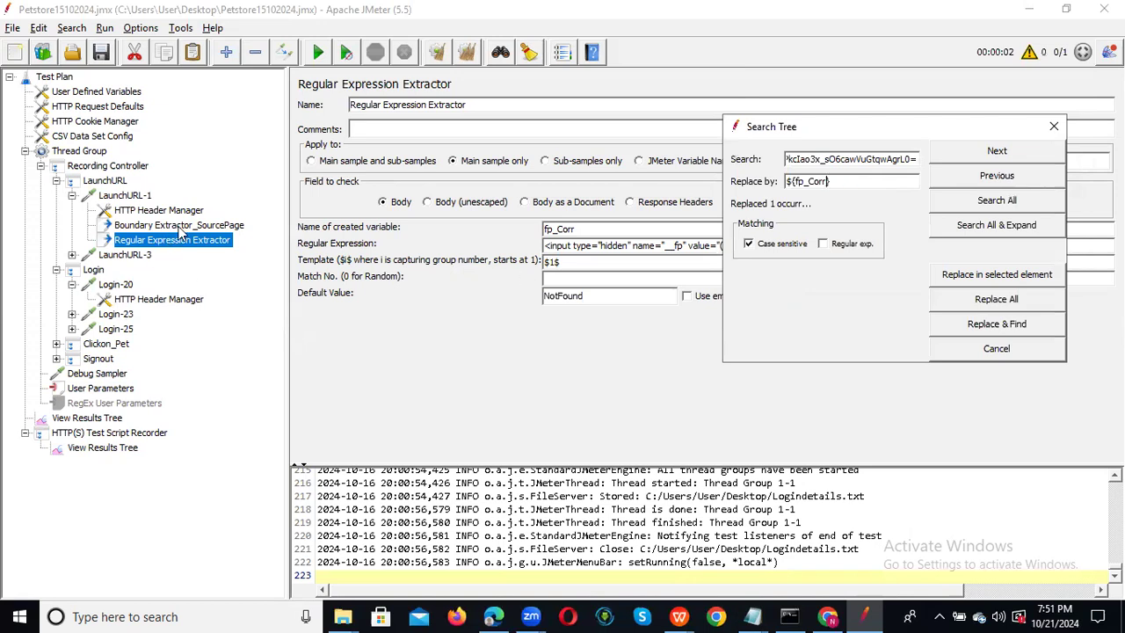
click(124, 288)
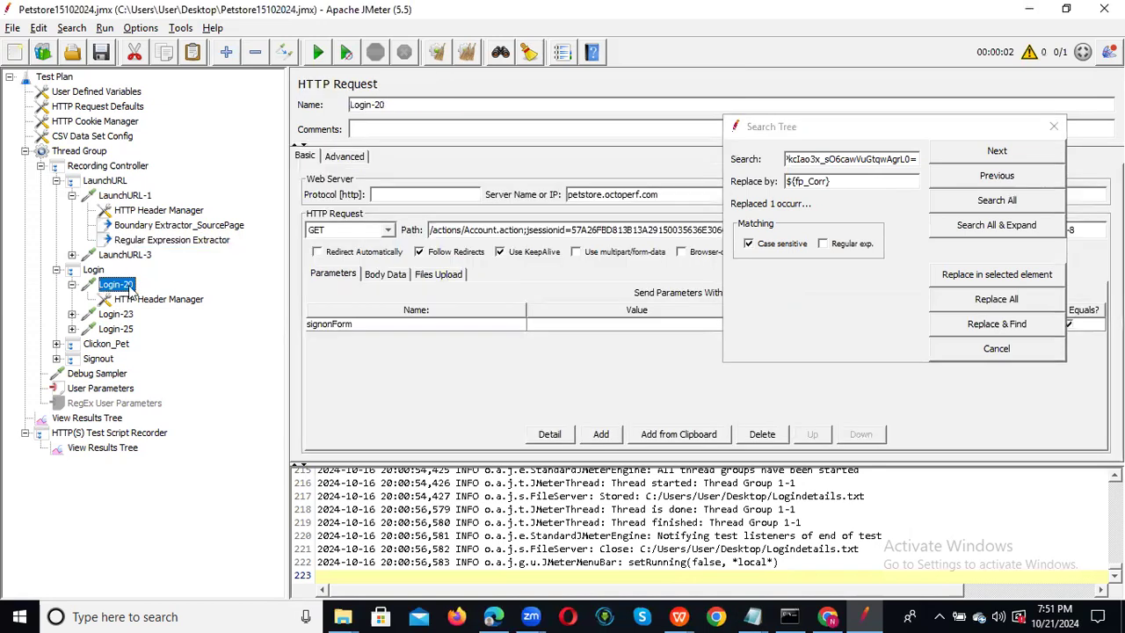
click(123, 314)
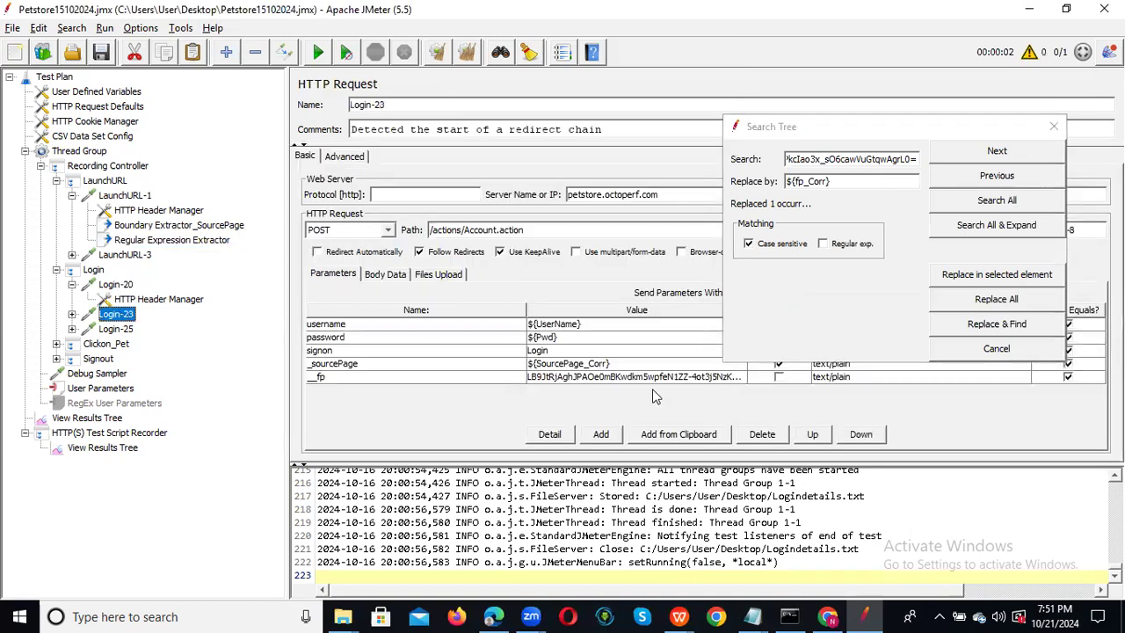
double_click(626, 376)
key(ctrl+a)
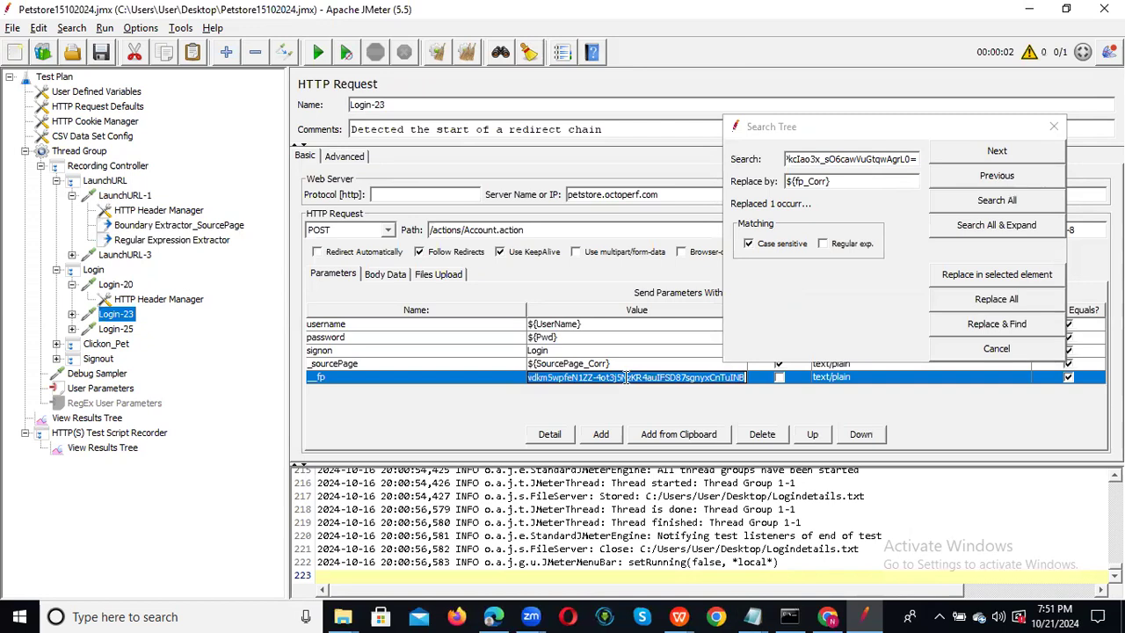
Search for the recorded __fp value and replace it in Login-23 with ${fp_Corr}.
click(854, 161)
key(ctrl+a)
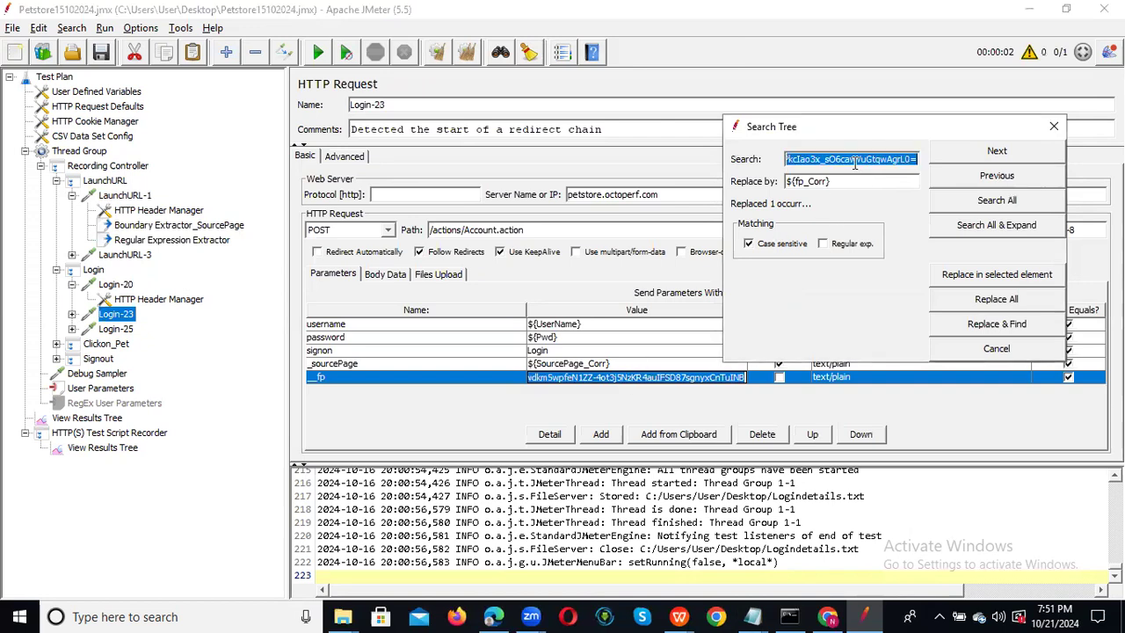
key(BackSpace)
text(vdkm5wpfeN1ZZ-4ot3j5NzKR4auIFSD87sgnyxCnTuINB)
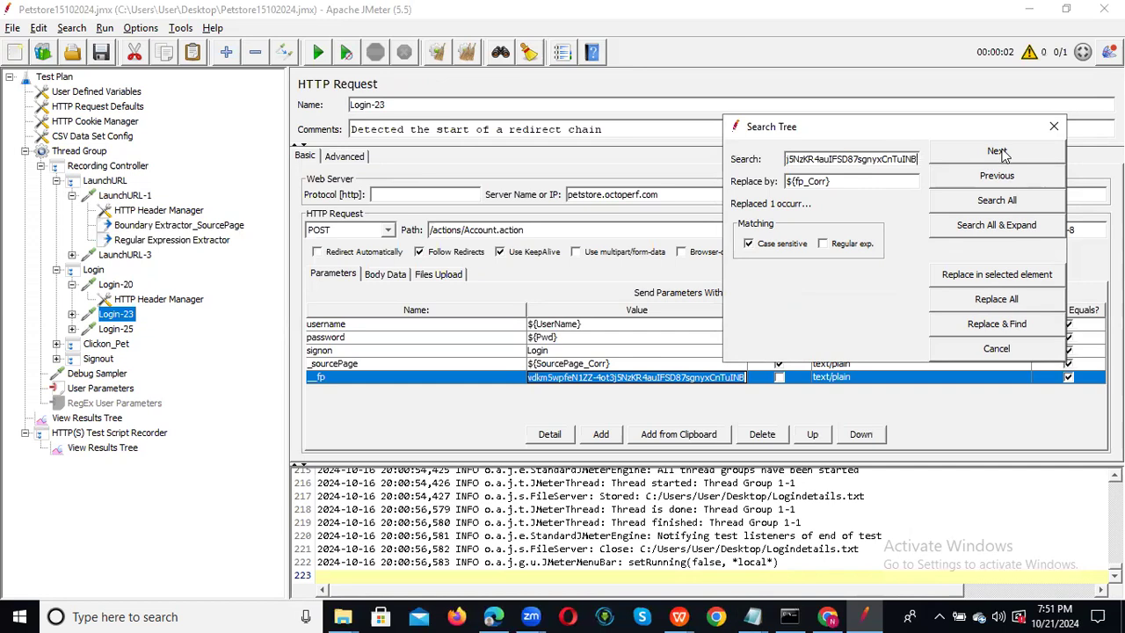
click(156, 213)
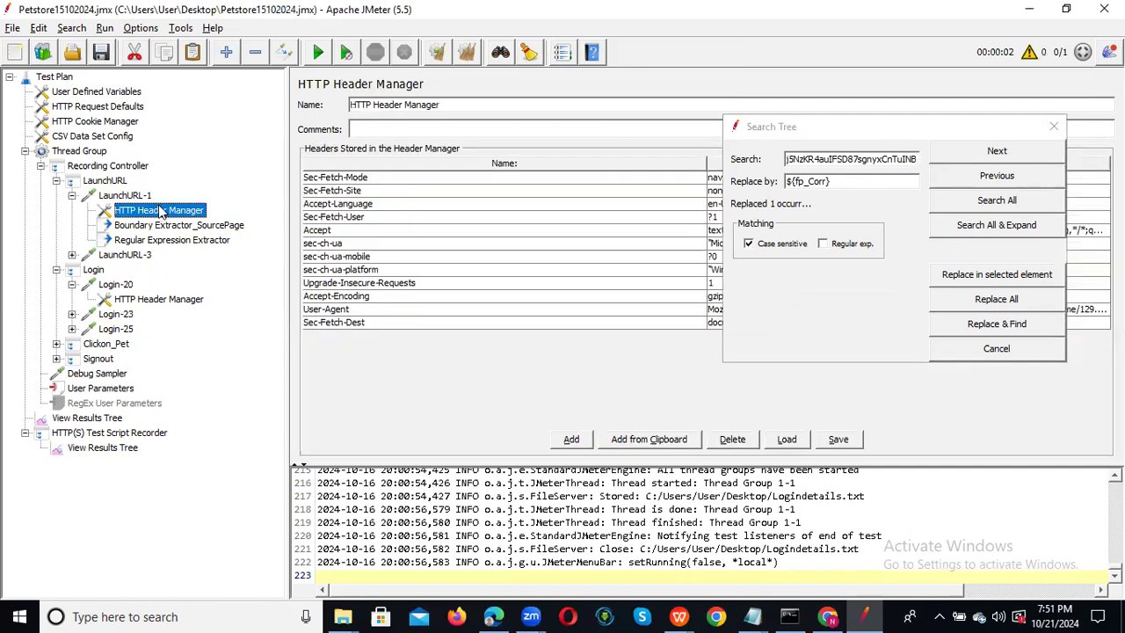
click(988, 155)
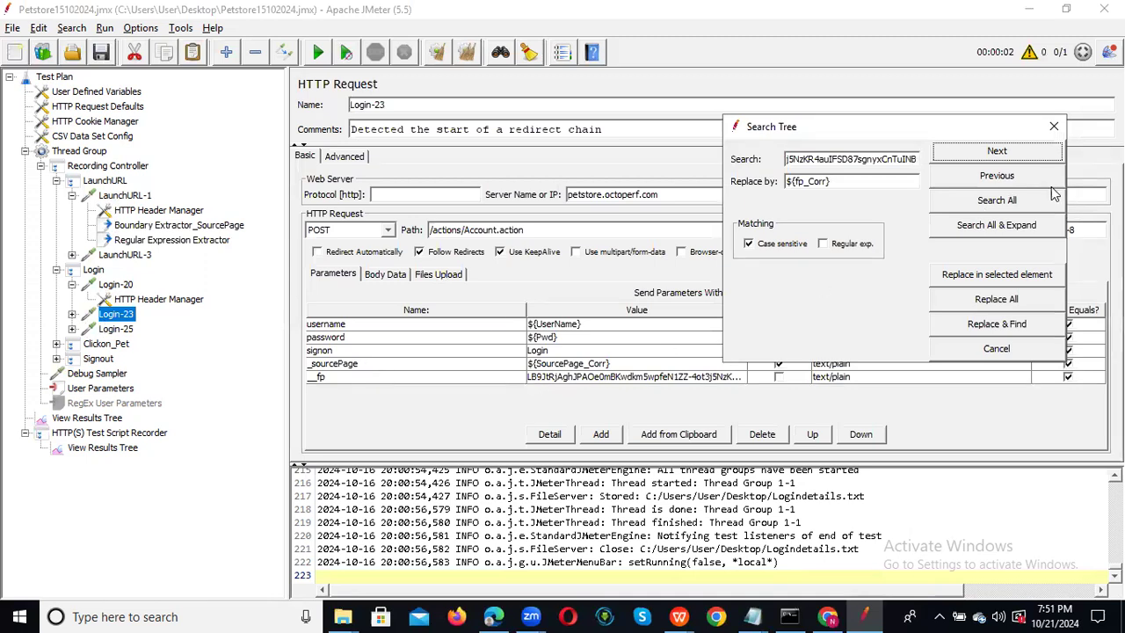
click(982, 330)
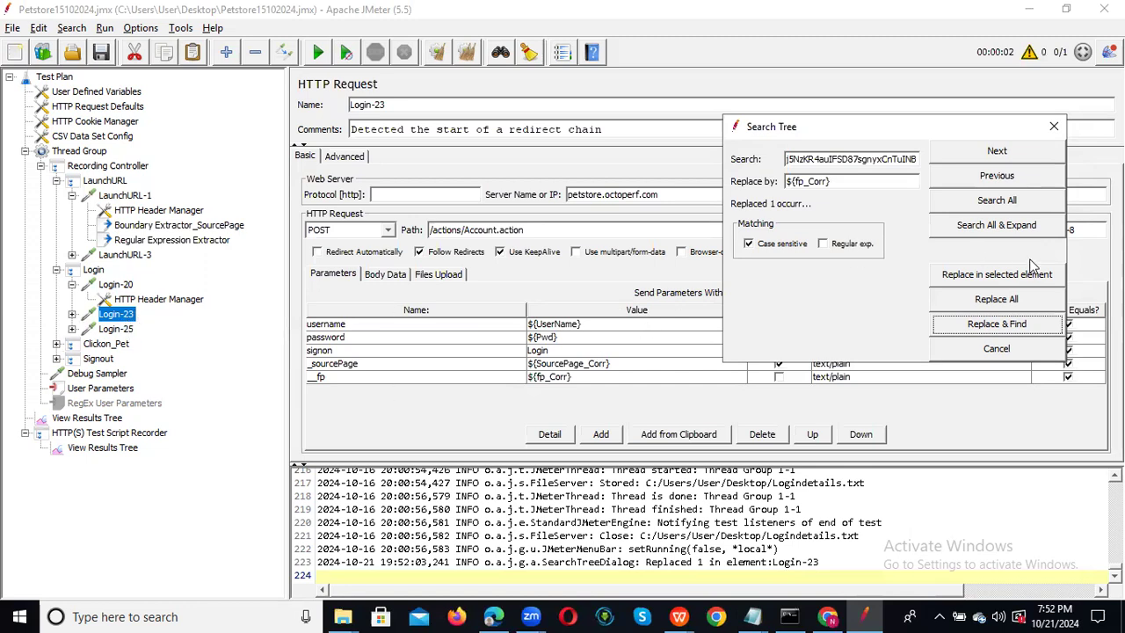
click(999, 157)
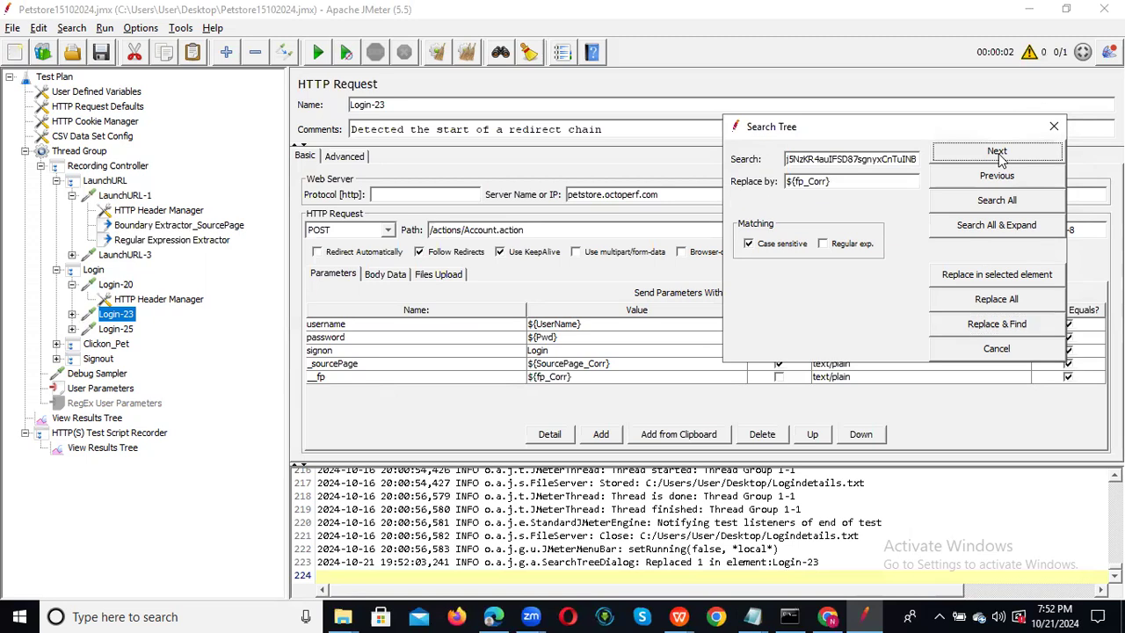
click(999, 157)
click(999, 157)
click(1052, 126)
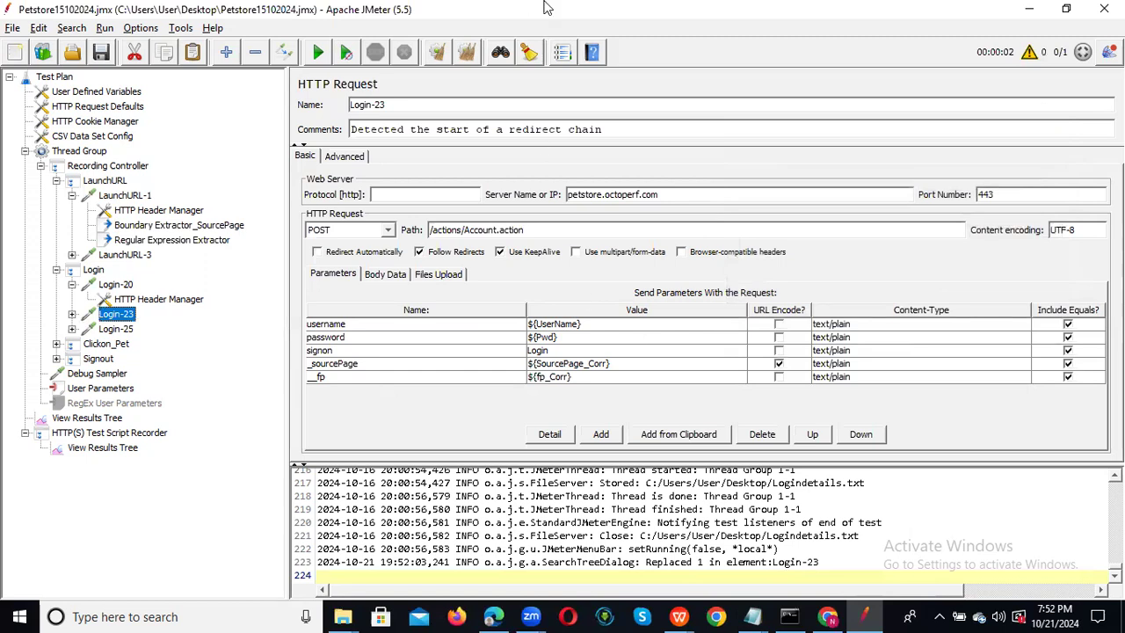
Save the test plan and rerun it with cleared View Results Tree results, appending to file.
click(98, 56)
click(89, 419)
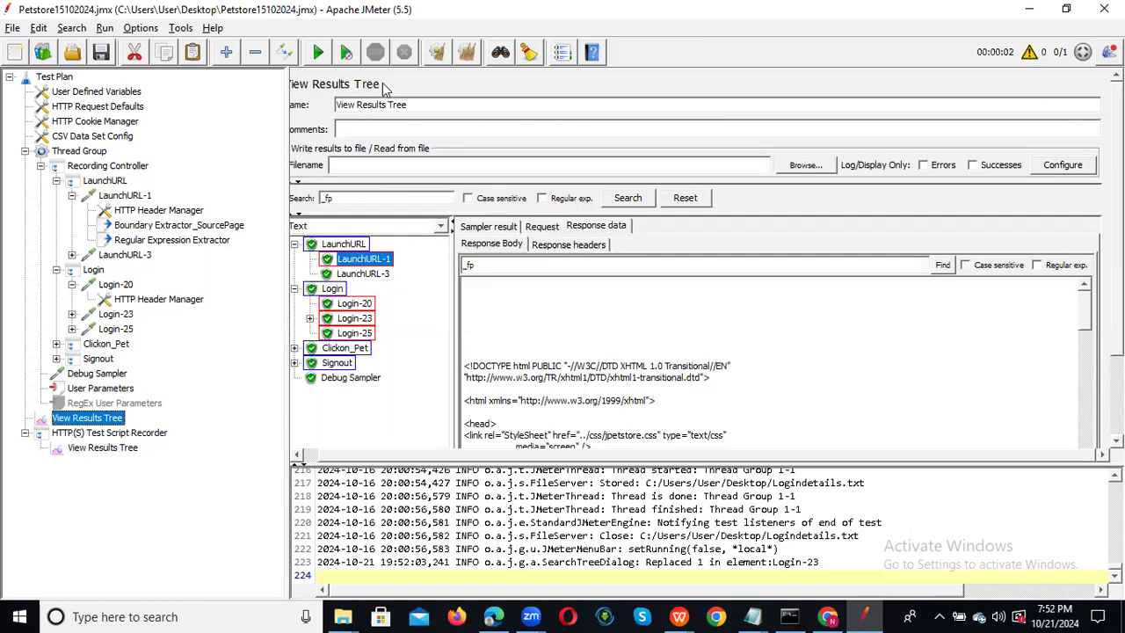
click(438, 53)
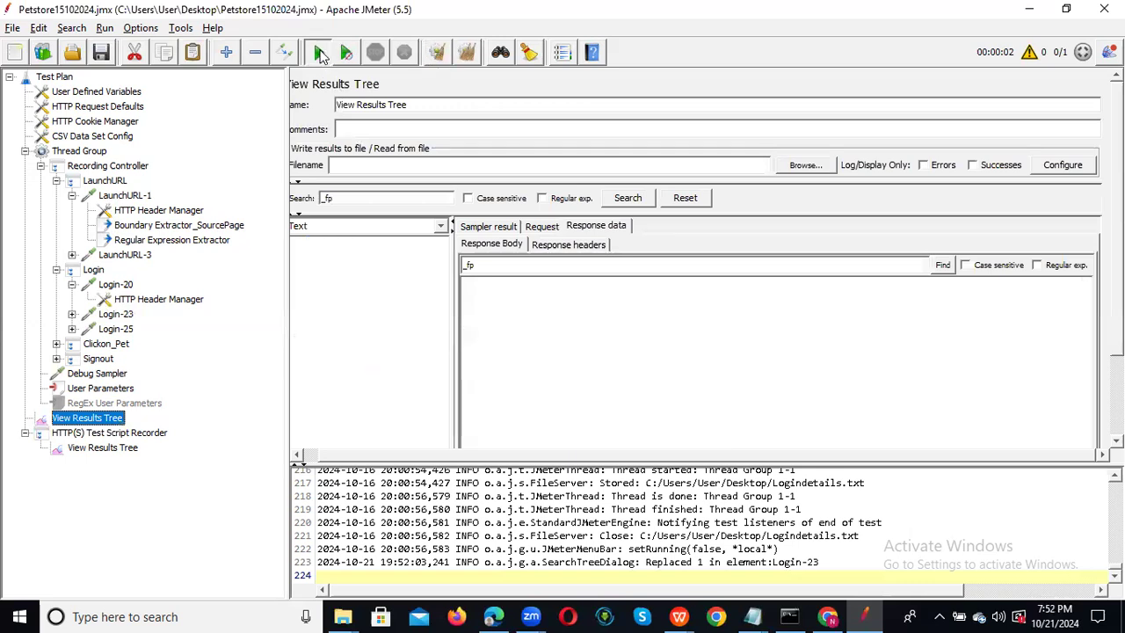
click(318, 53)
click(473, 327)
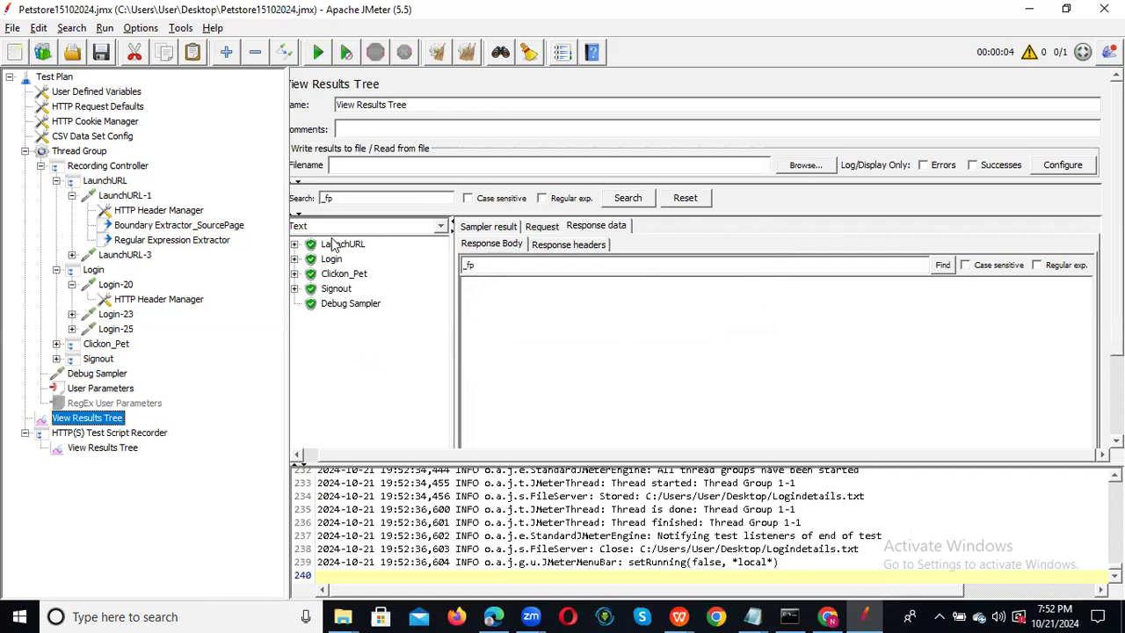
Copy the extracted fp_Corr value from the Debug Sampler and switch to Notepad.
click(351, 306)
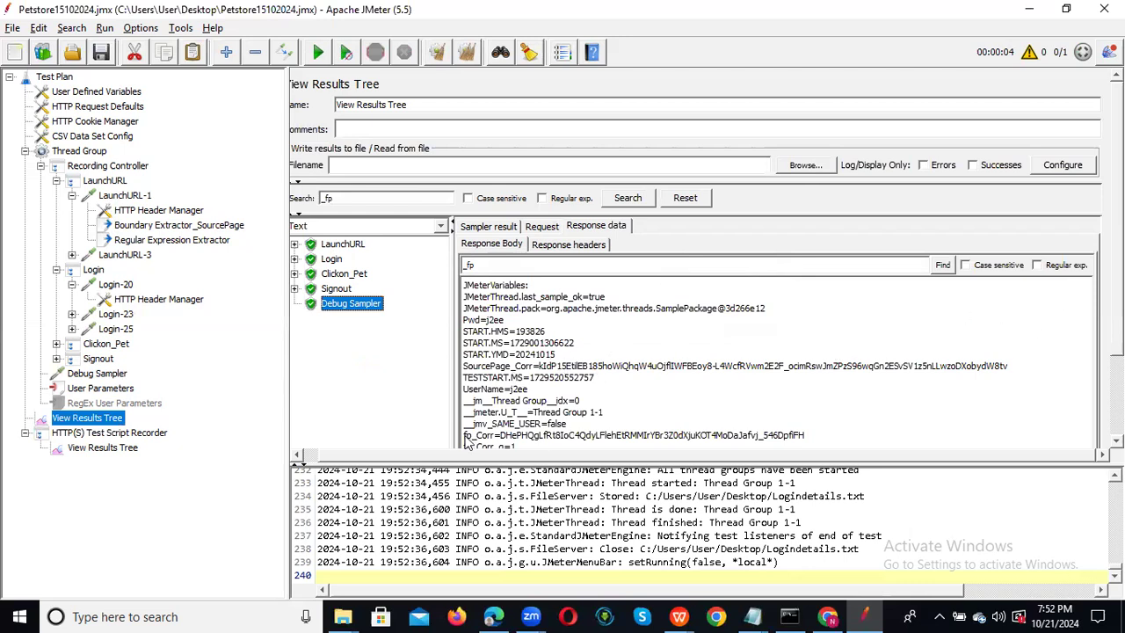
drag(463, 436, 736, 427)
double_click(762, 433)
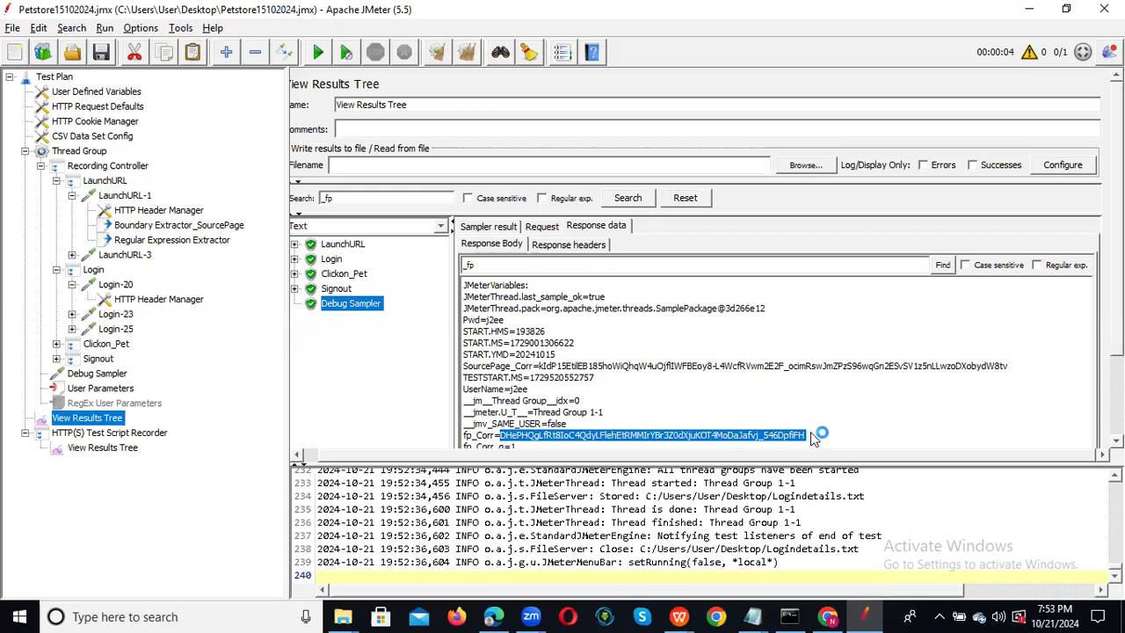
key(alt+Tab)
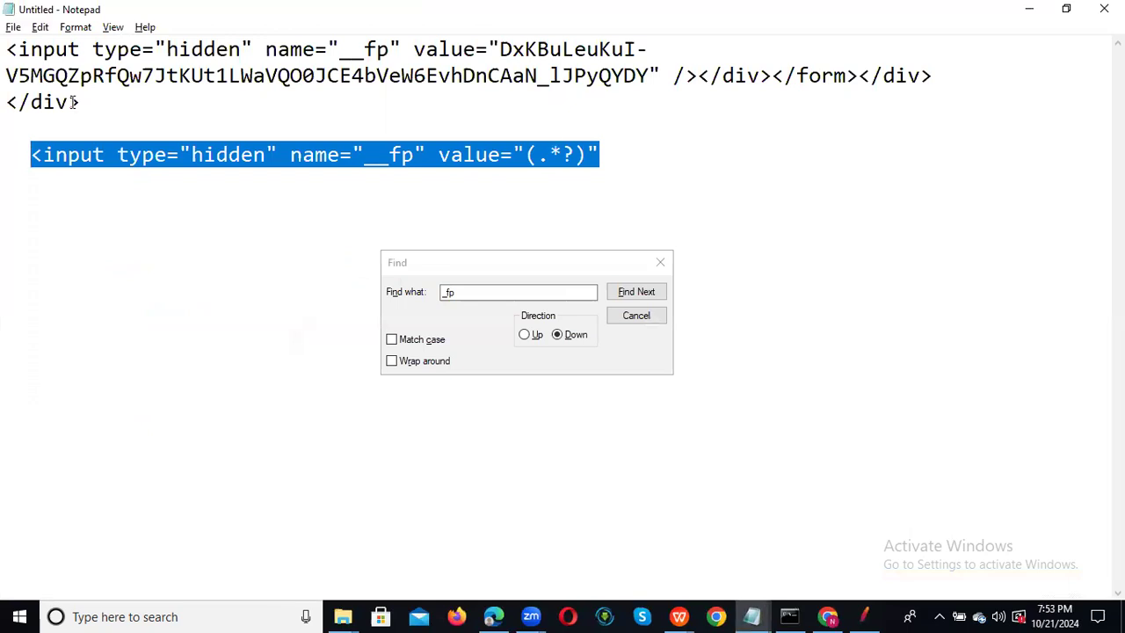
Paste the extracted fp_Corr token on its own line under the __fp markup, then minimize Notepad.
click(105, 102)
drag(101, 102, 796, 132)
key(ctrl+v)
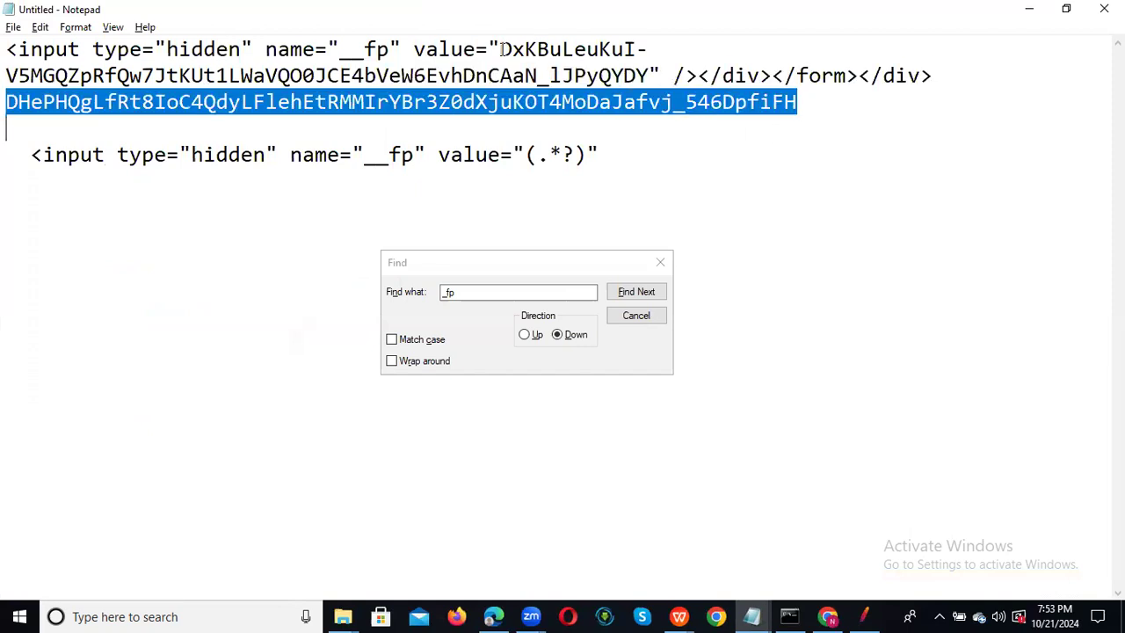
drag(500, 49, 550, 50)
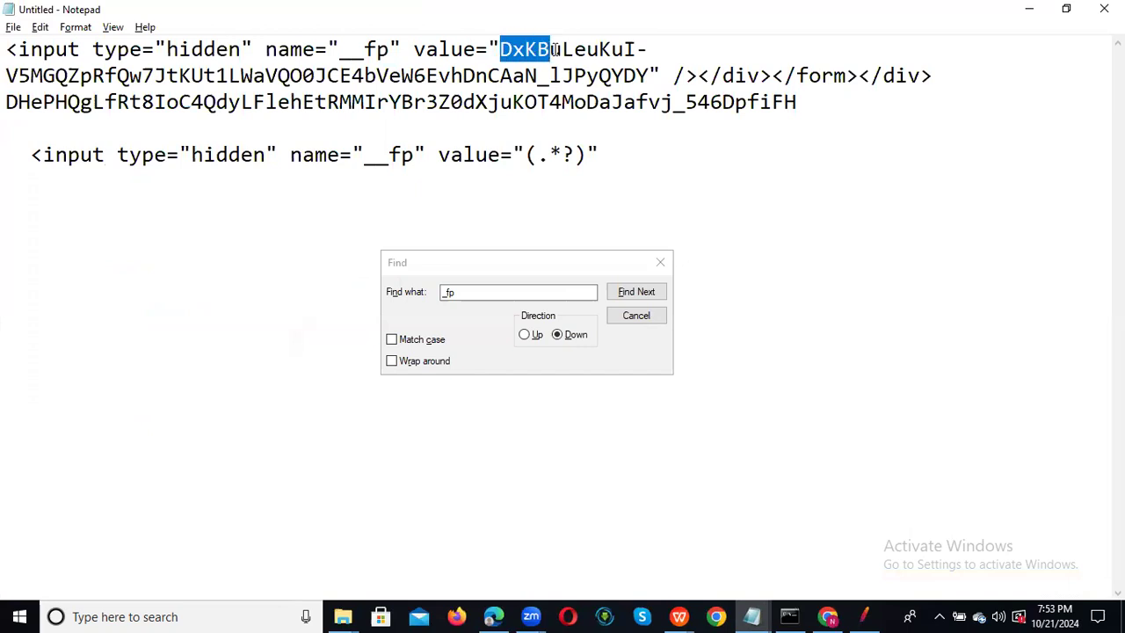
drag(9, 103, 812, 110)
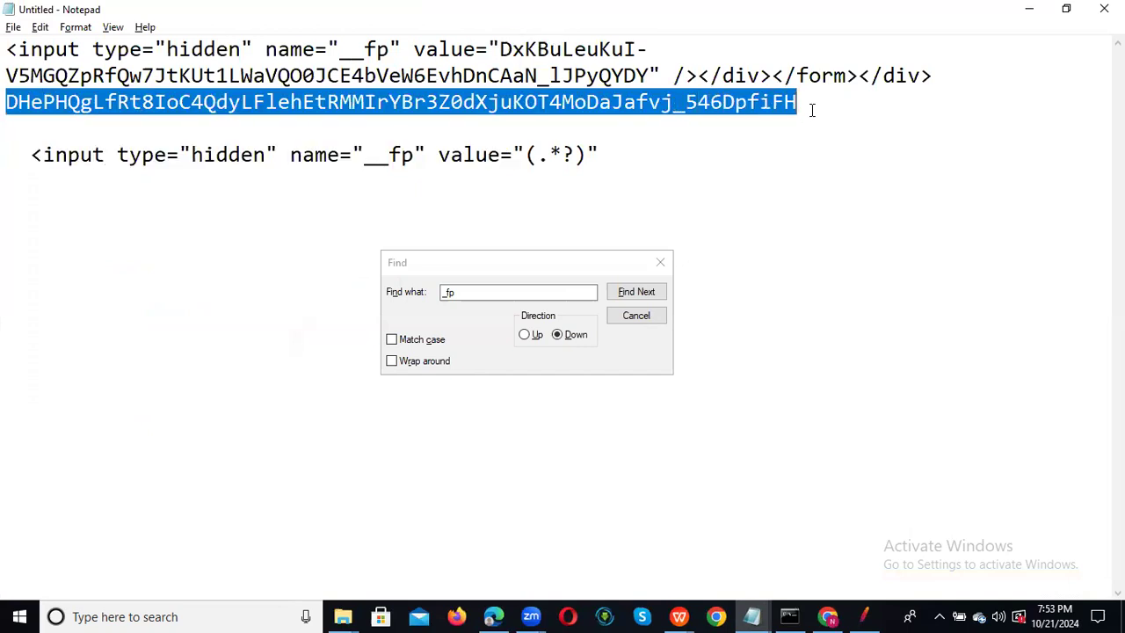
click(1029, 9)
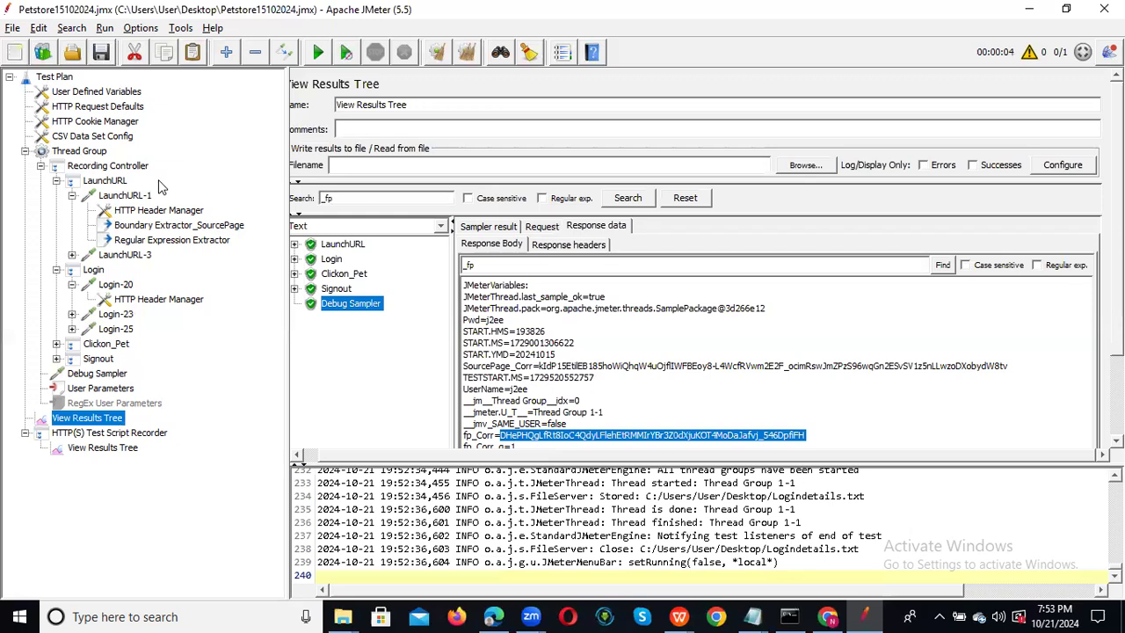
Add a JSON Extractor under the LaunchURL-1 request.
double_click(126, 201)
right_click(126, 200)
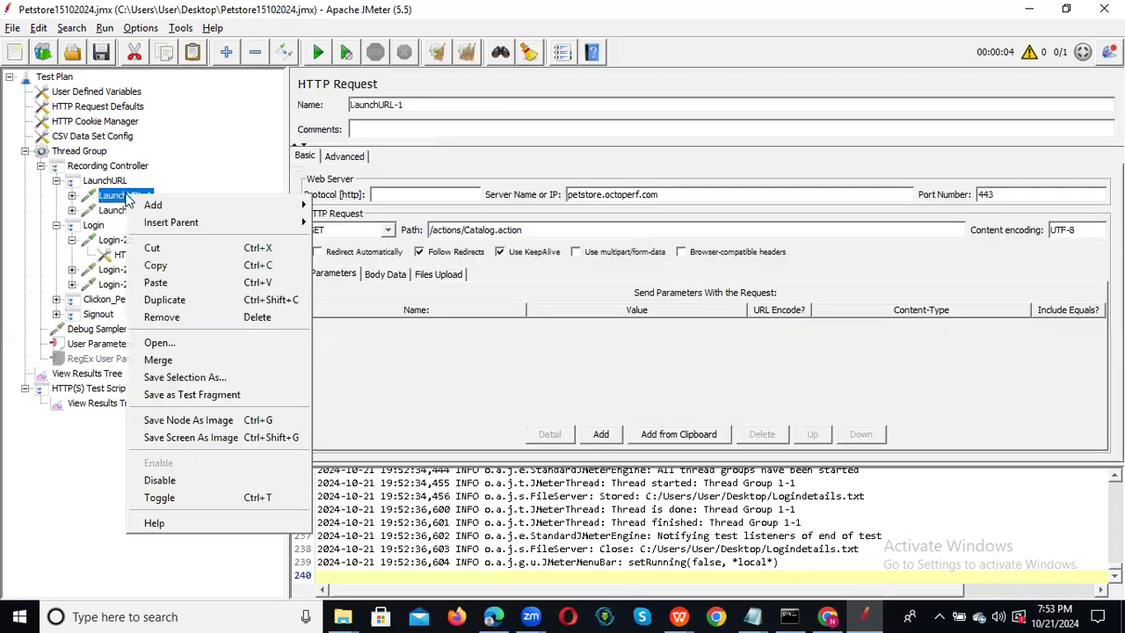
mouse_move(233, 213)
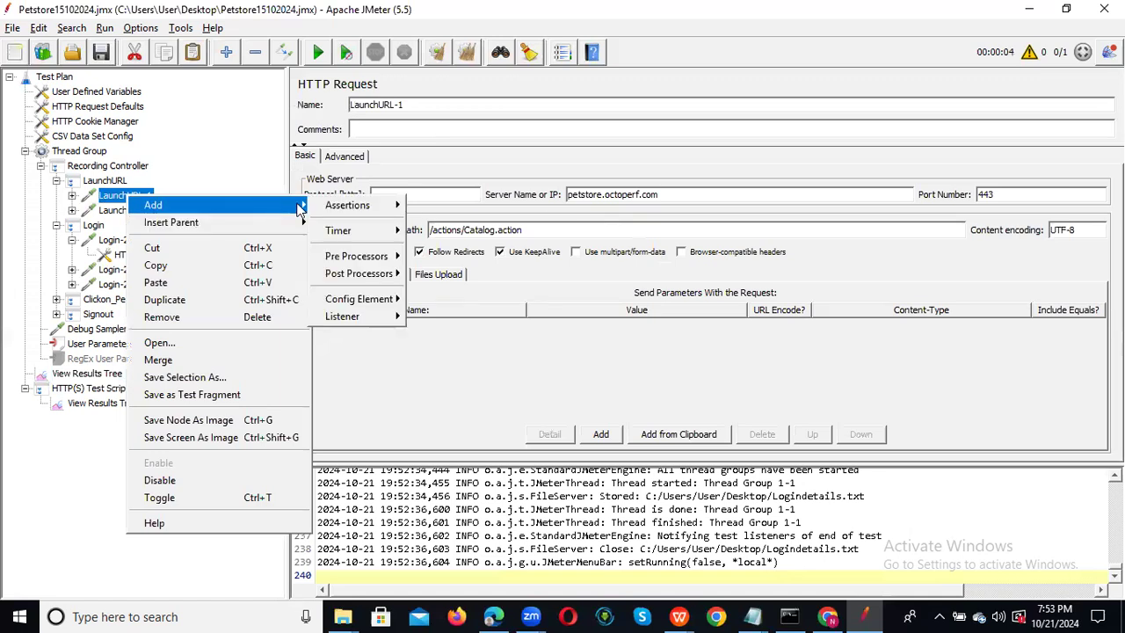
mouse_move(365, 273)
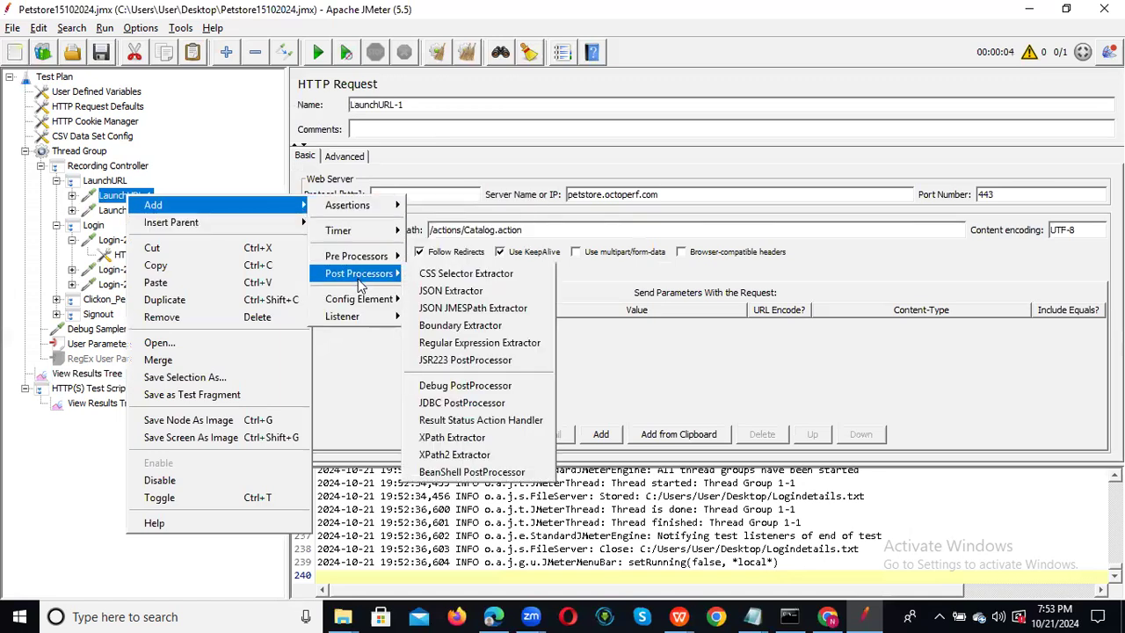
click(483, 290)
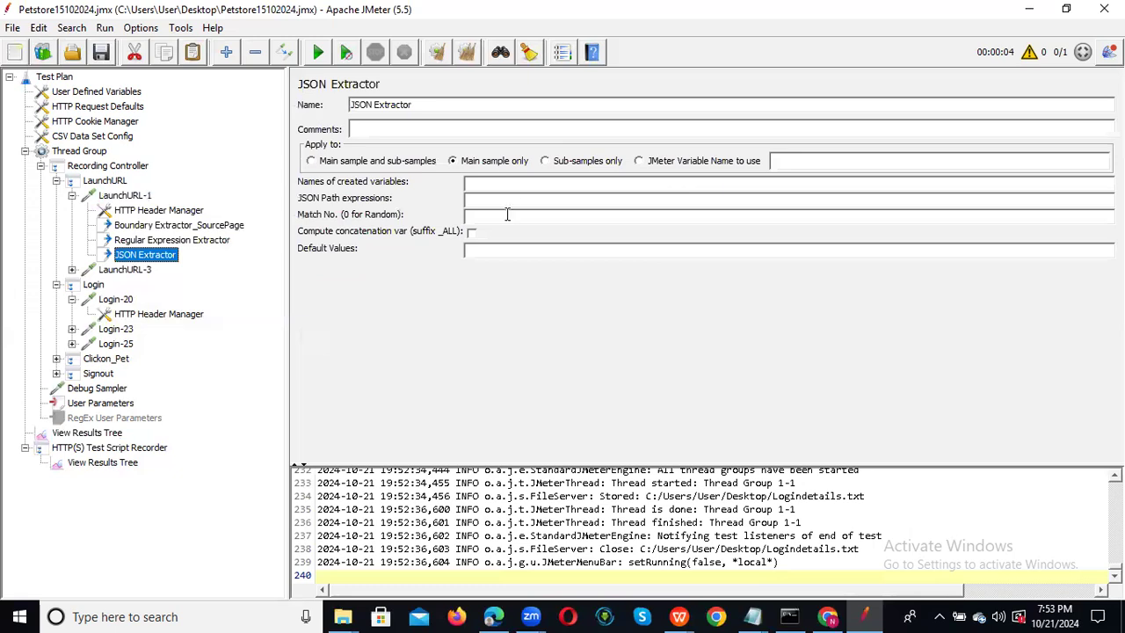
Enter querypath${FN} into the JSON Extractor's settings field.
click(509, 185)
text(querypath)
text({FN})
key(Left)
key(Left)
key(Left)
key(Left)
text($)
click(565, 200)
click(86, 153)
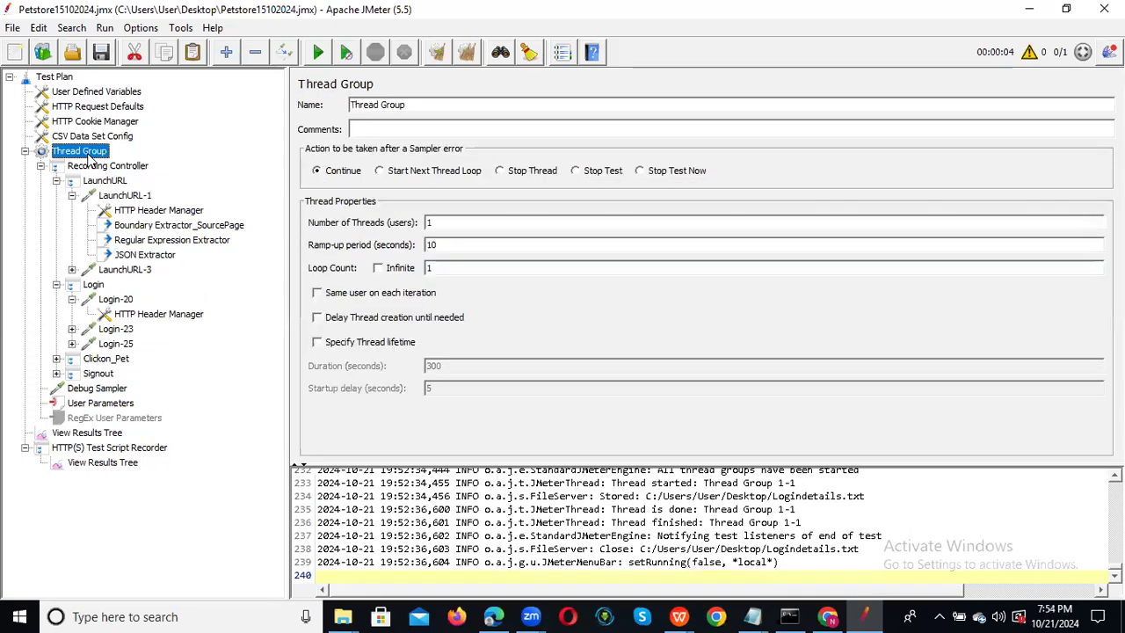
Browse the Thread Group's Add menu without adding anything, then collapse the Thread Group branch.
right_click(86, 152)
mouse_move(303, 166)
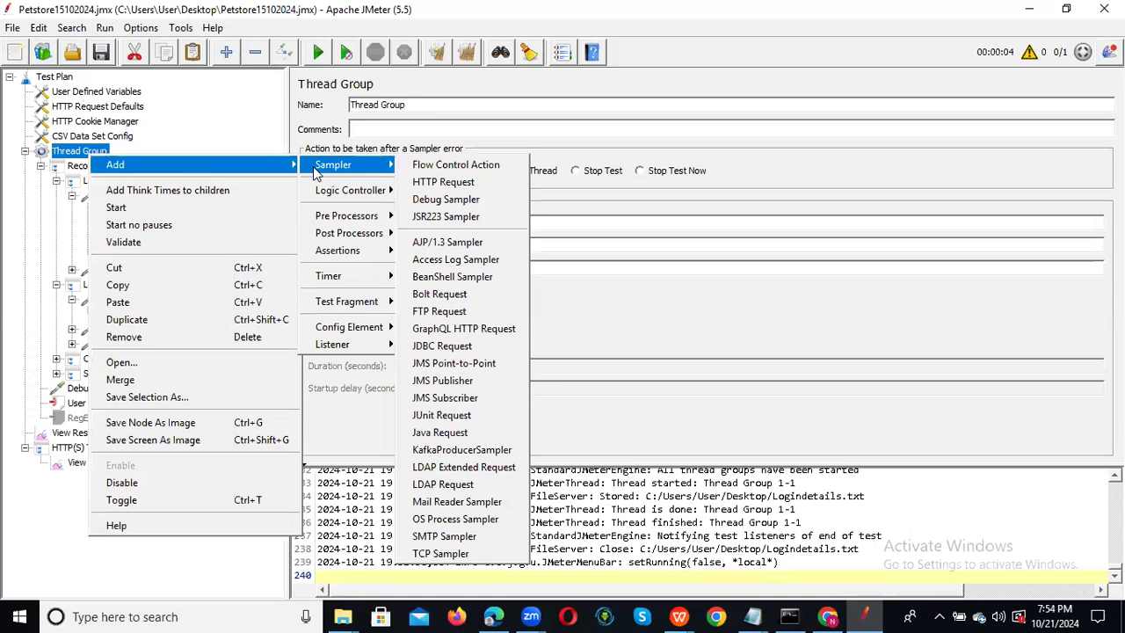
mouse_move(353, 237)
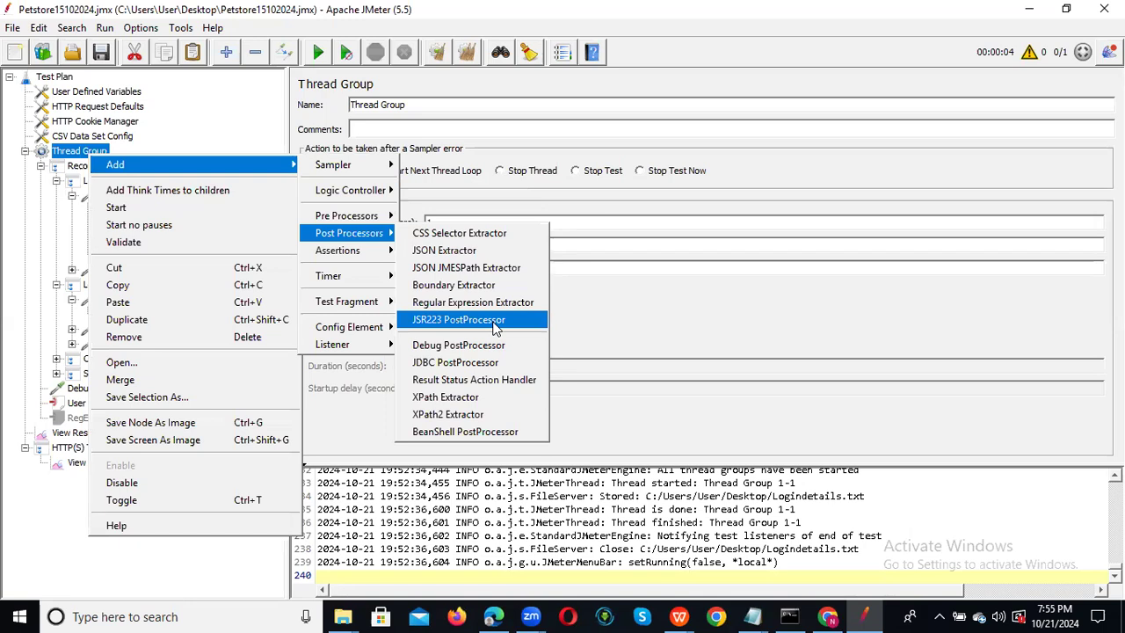
click(696, 326)
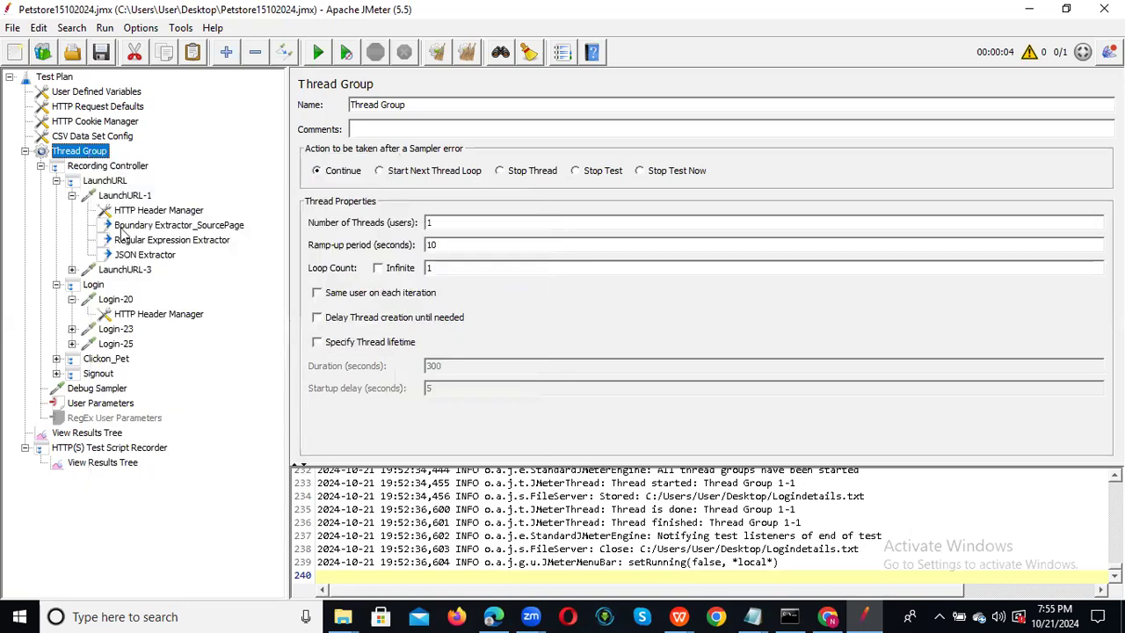
click(25, 151)
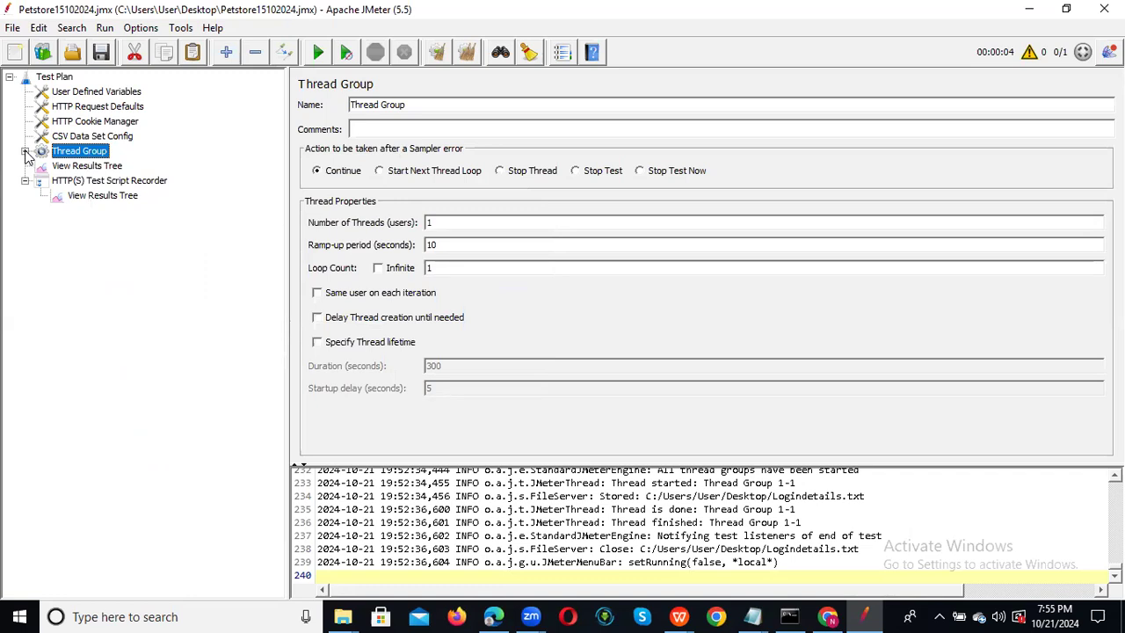
Add a second Thread Group to the Test Plan.
click(50, 77)
right_click(52, 78)
mouse_move(106, 86)
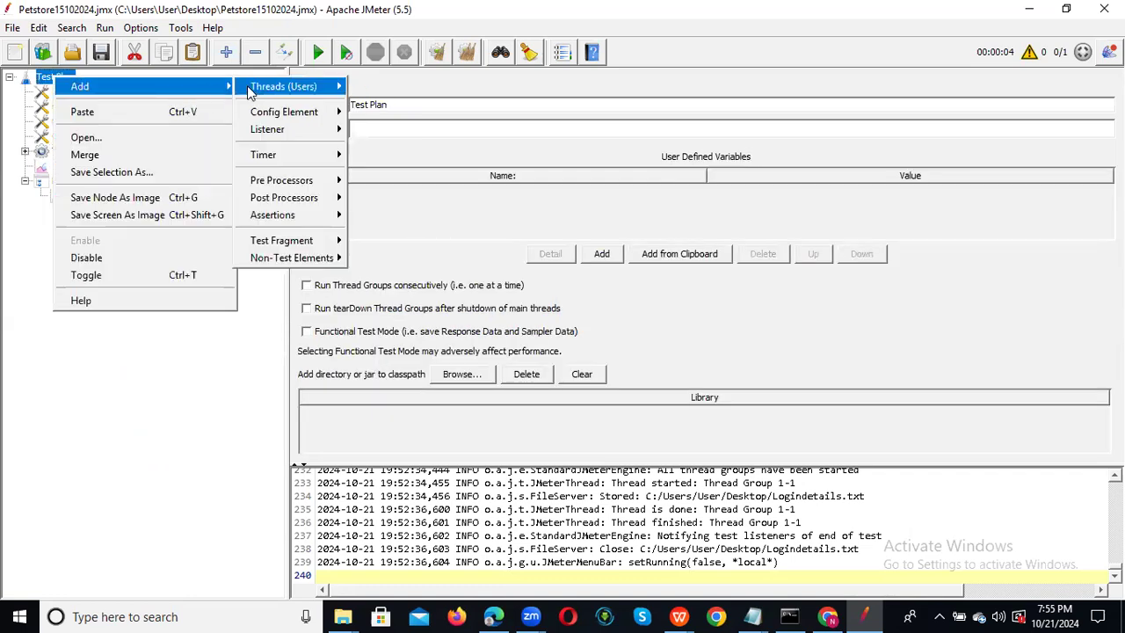
mouse_move(290, 86)
click(444, 107)
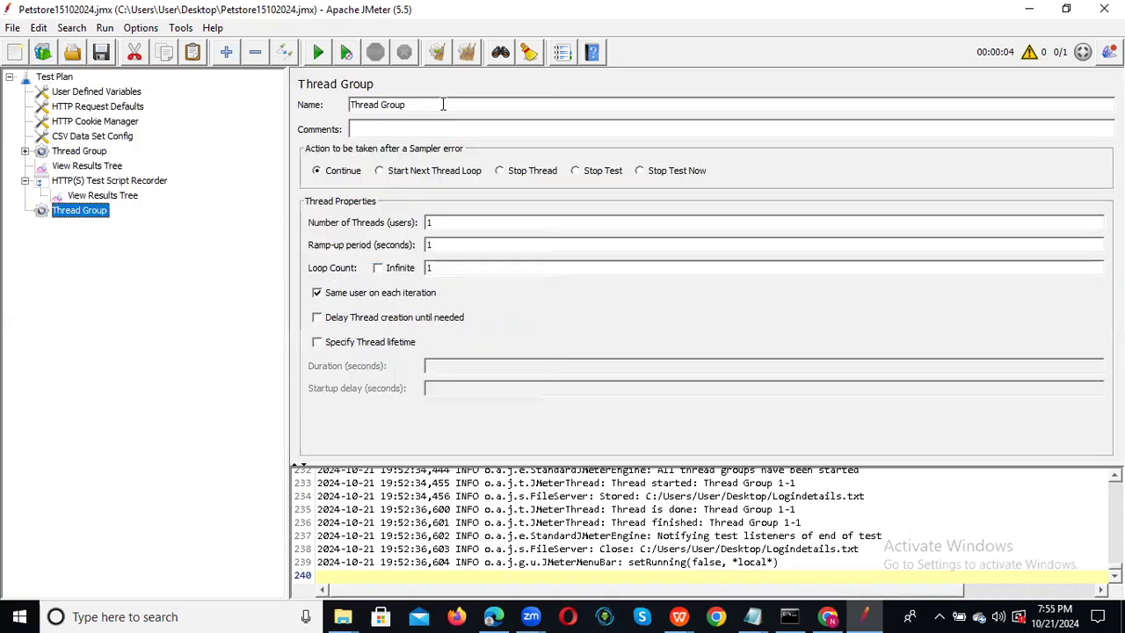
Add a Recording Controller under the new Thread Group.
right_click(92, 216)
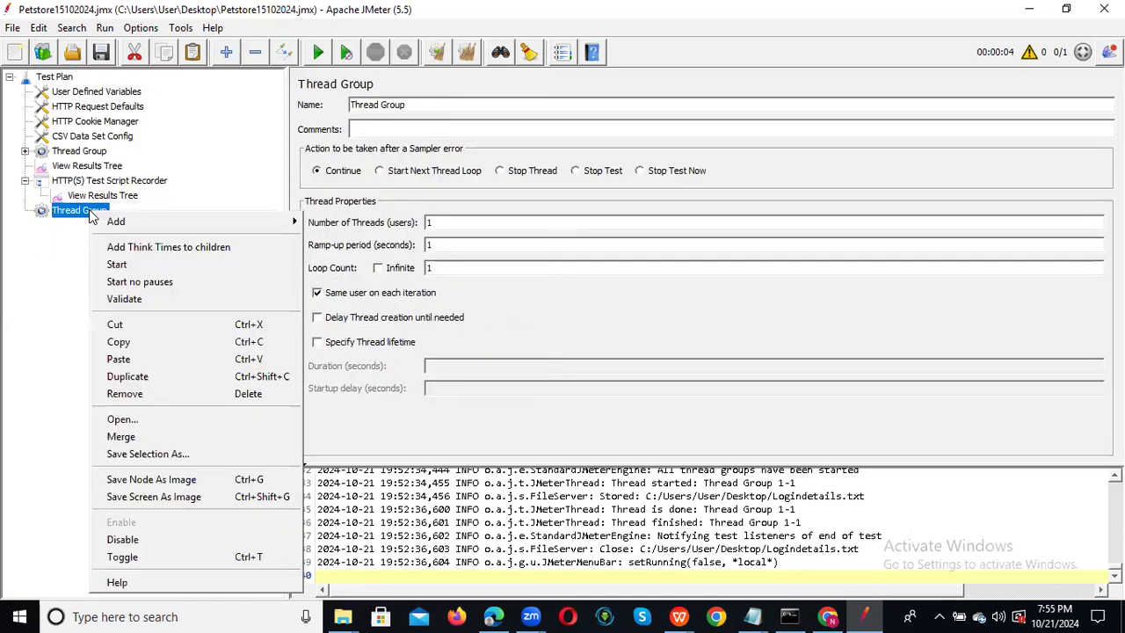
mouse_move(194, 226)
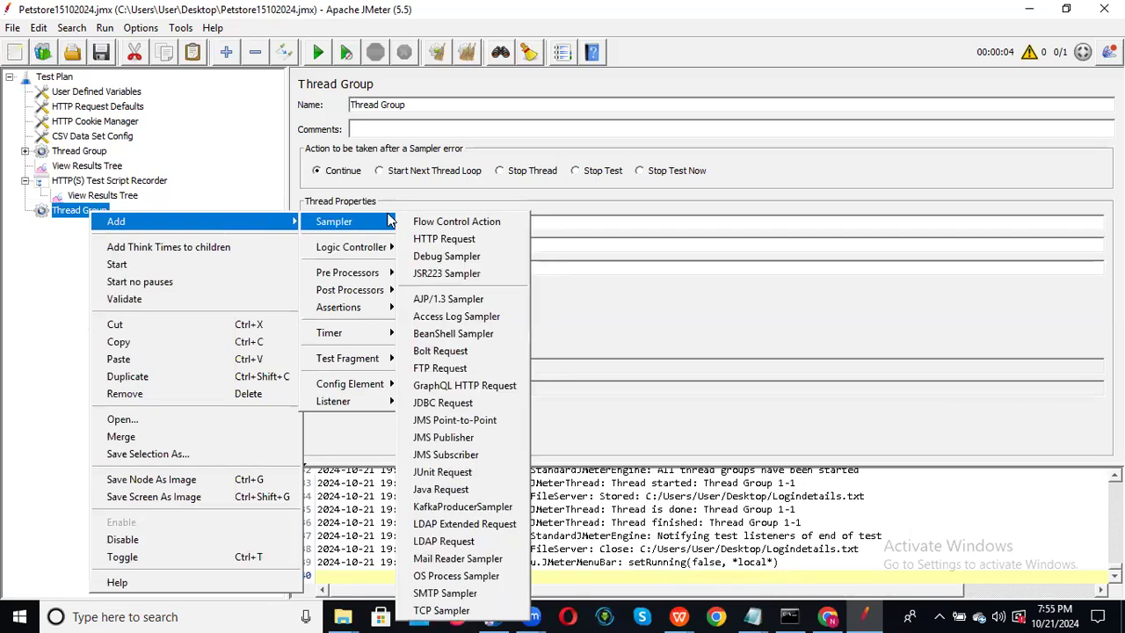
mouse_move(367, 242)
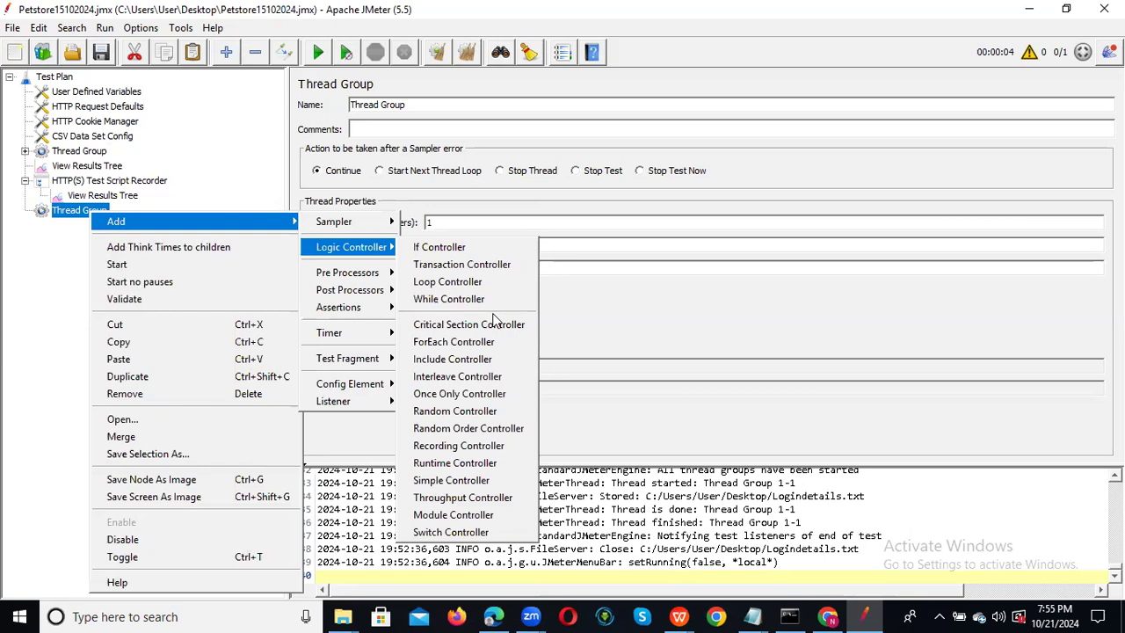
click(483, 447)
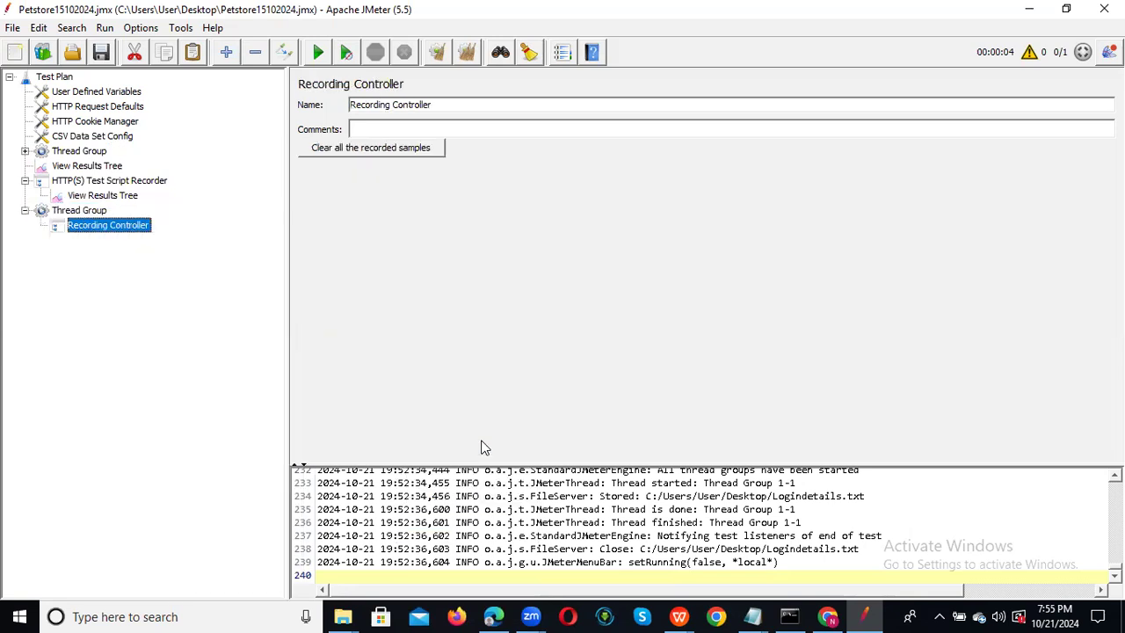
Add an HTTP Request under the Recording Controller with server google.com.
right_click(112, 230)
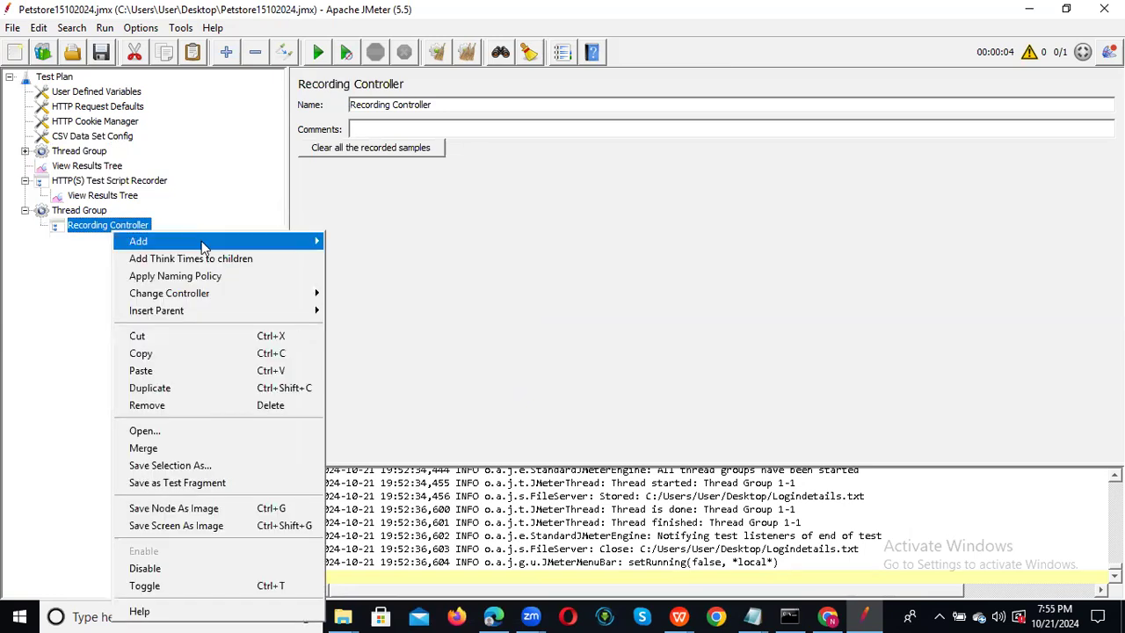
mouse_move(255, 246)
mouse_move(386, 244)
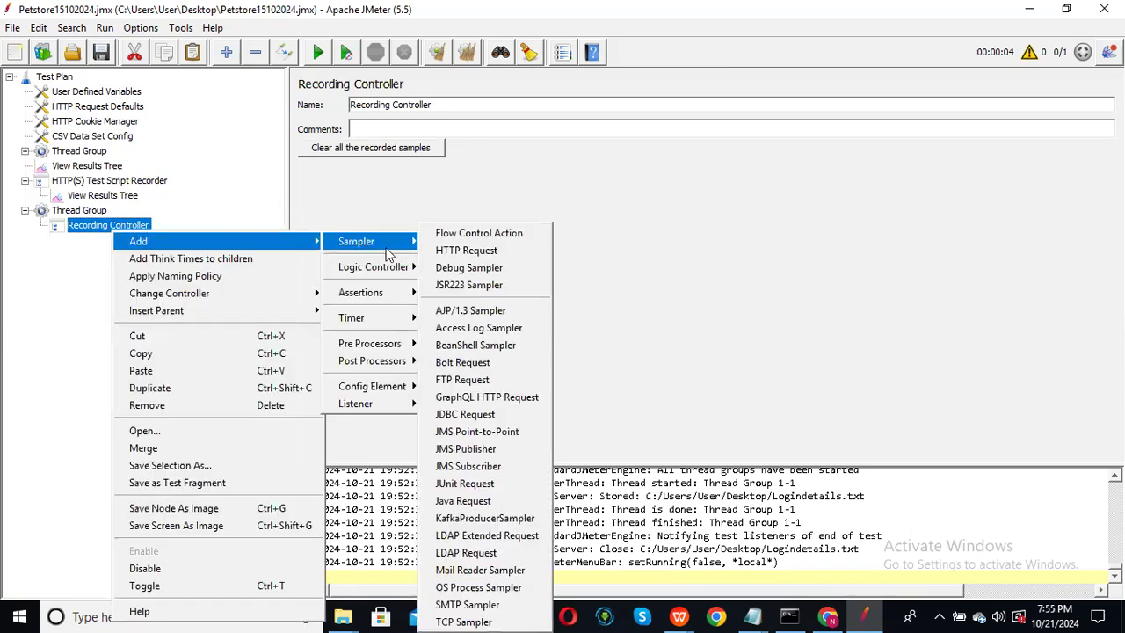
click(461, 250)
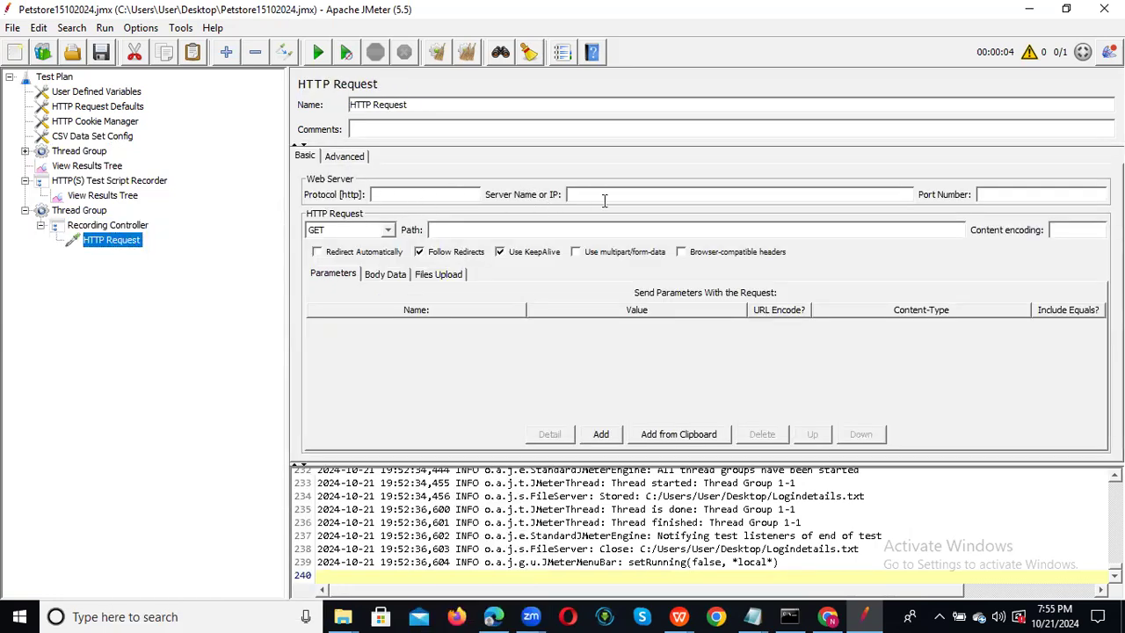
text(google.com)
Collapse the second Thread Group and compare both Thread Groups' settings.
click(97, 227)
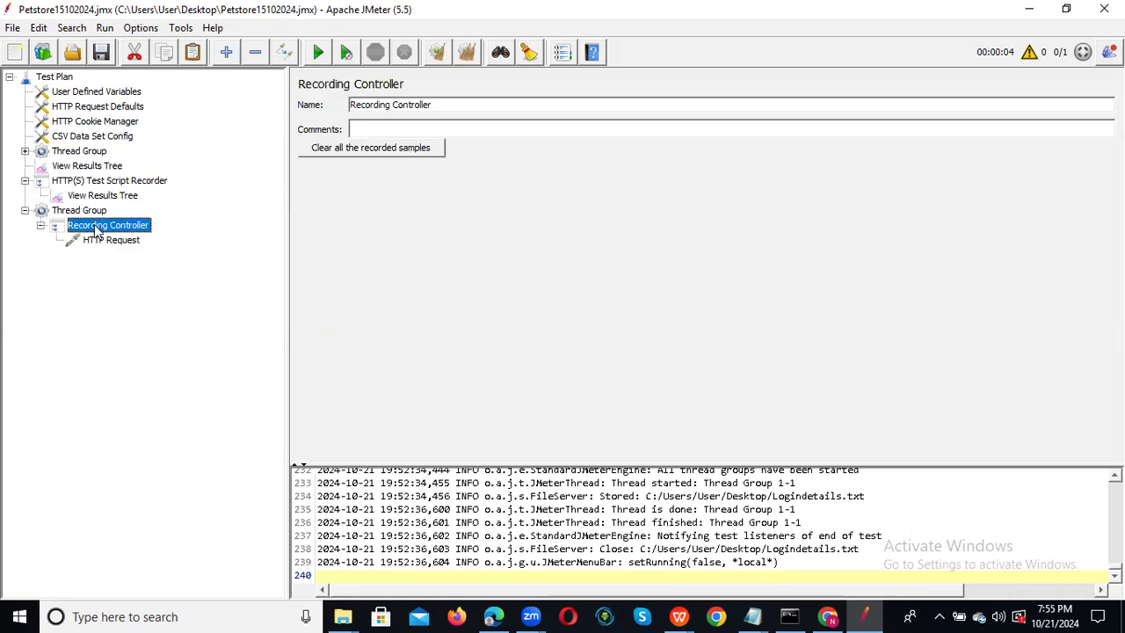
click(24, 211)
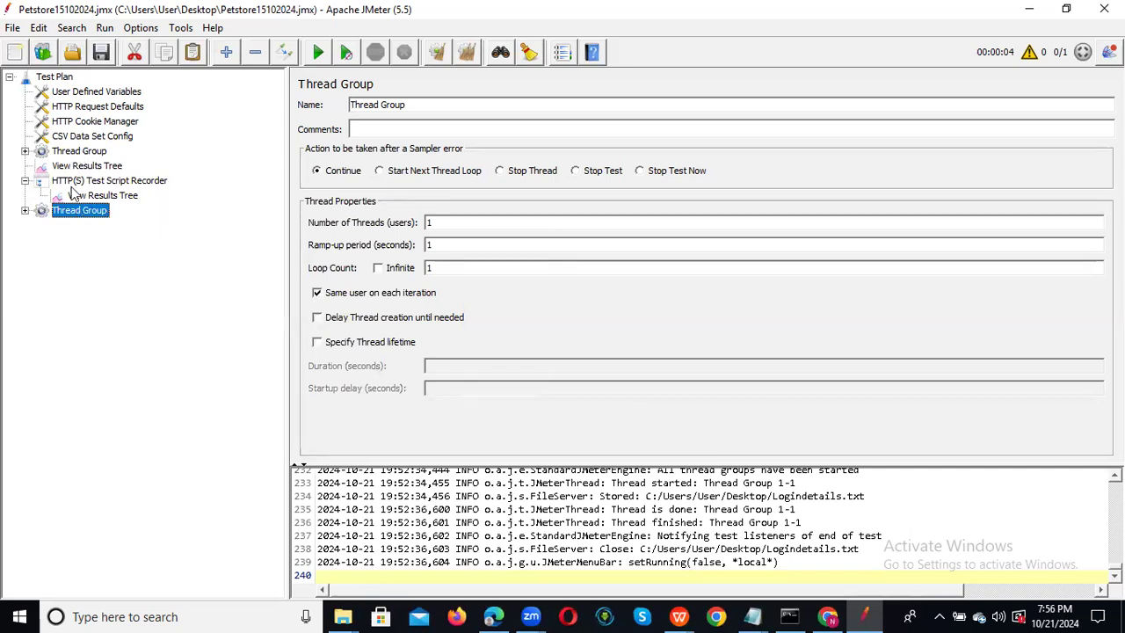
click(79, 153)
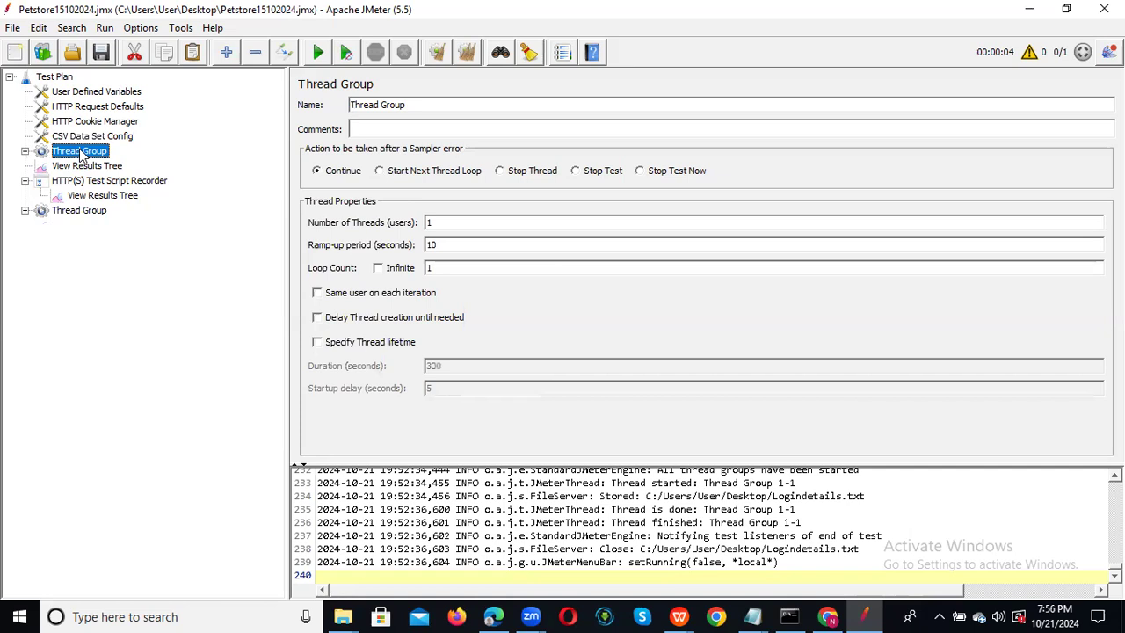
click(79, 213)
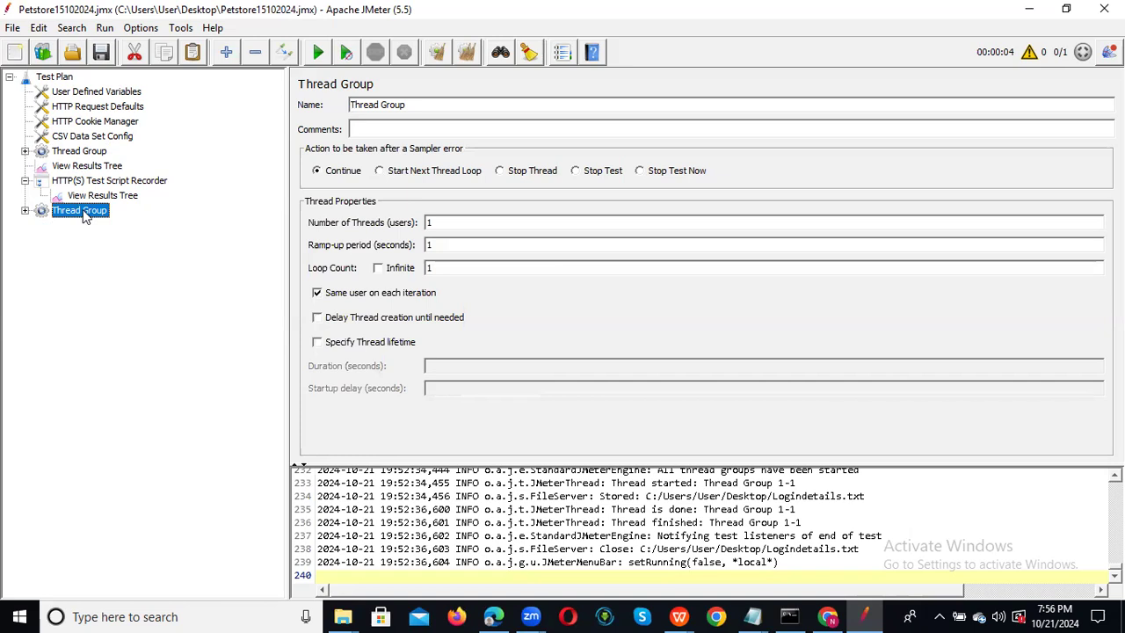
right_click(90, 154)
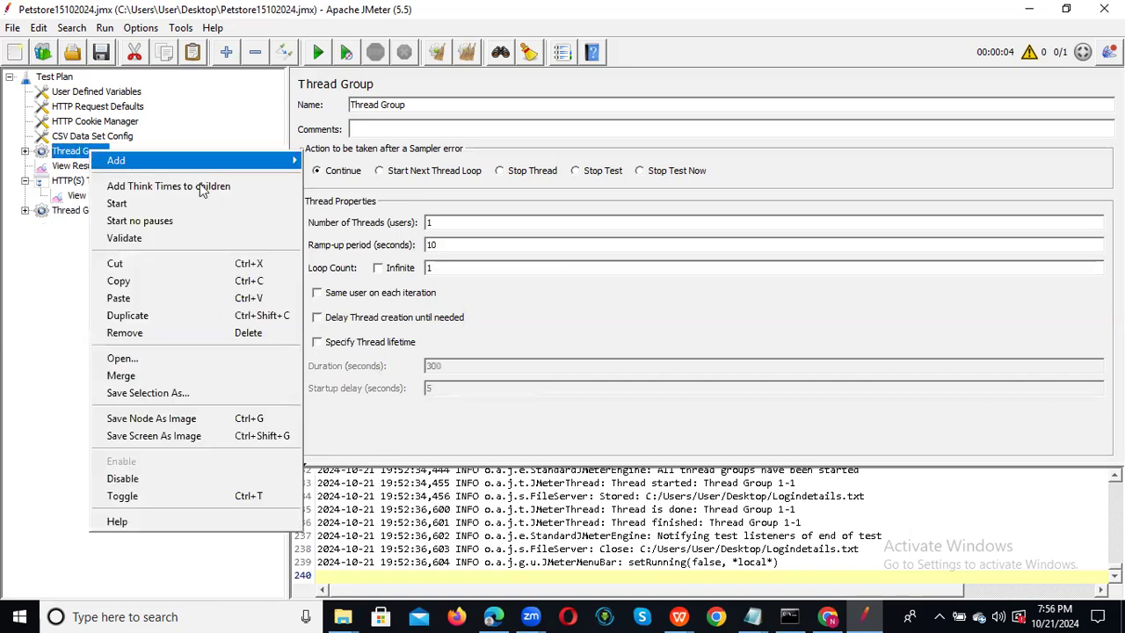
Show the Add > Post Processors submenu for the original Thread Group.
mouse_move(262, 158)
mouse_move(380, 193)
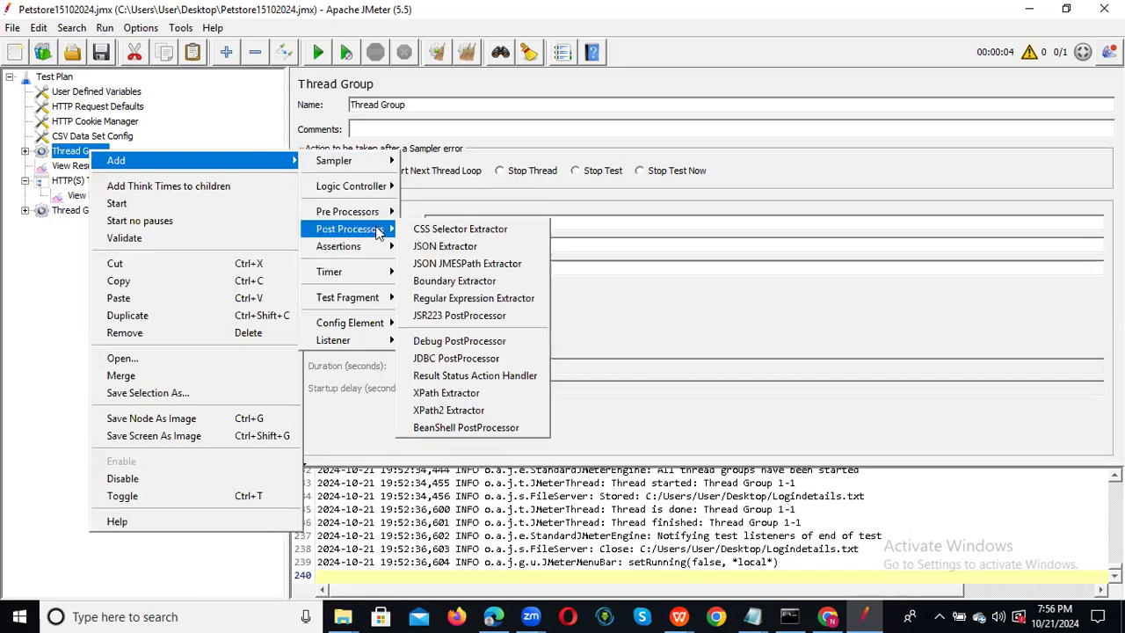
mouse_move(380, 216)
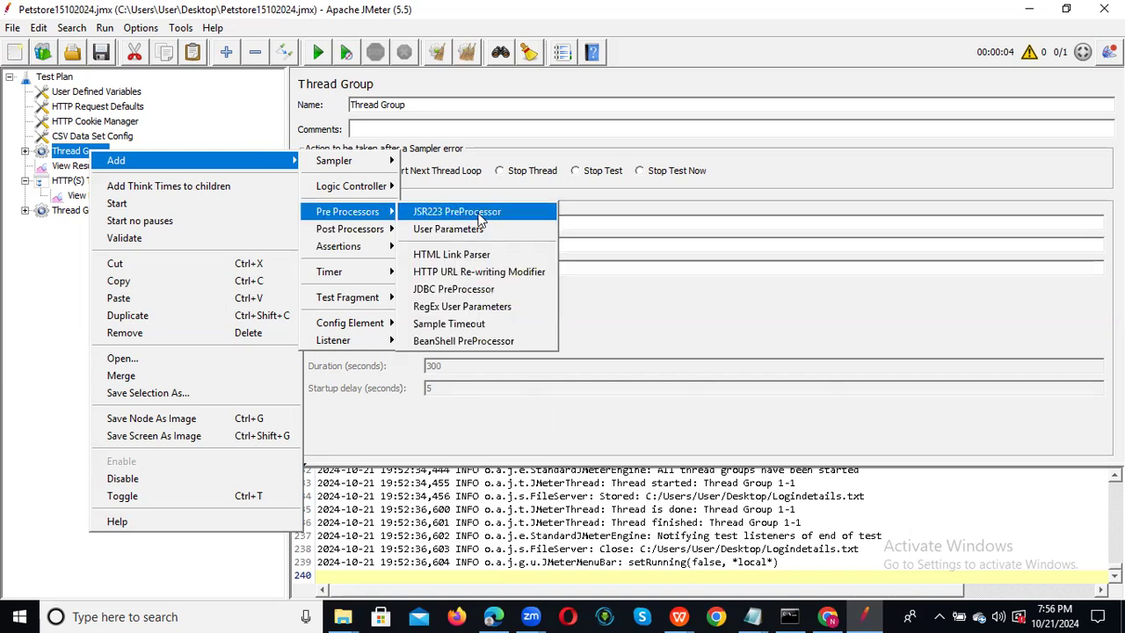
mouse_move(349, 236)
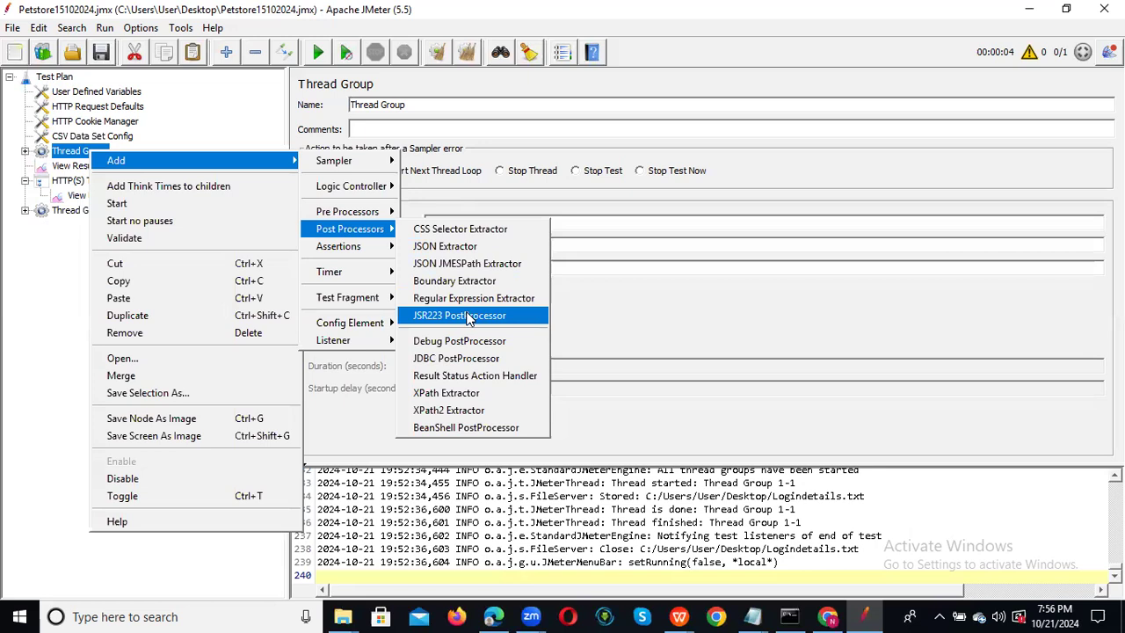
Begin the BeanShell PostProcessor script with the declaration int i;.
click(473, 431)
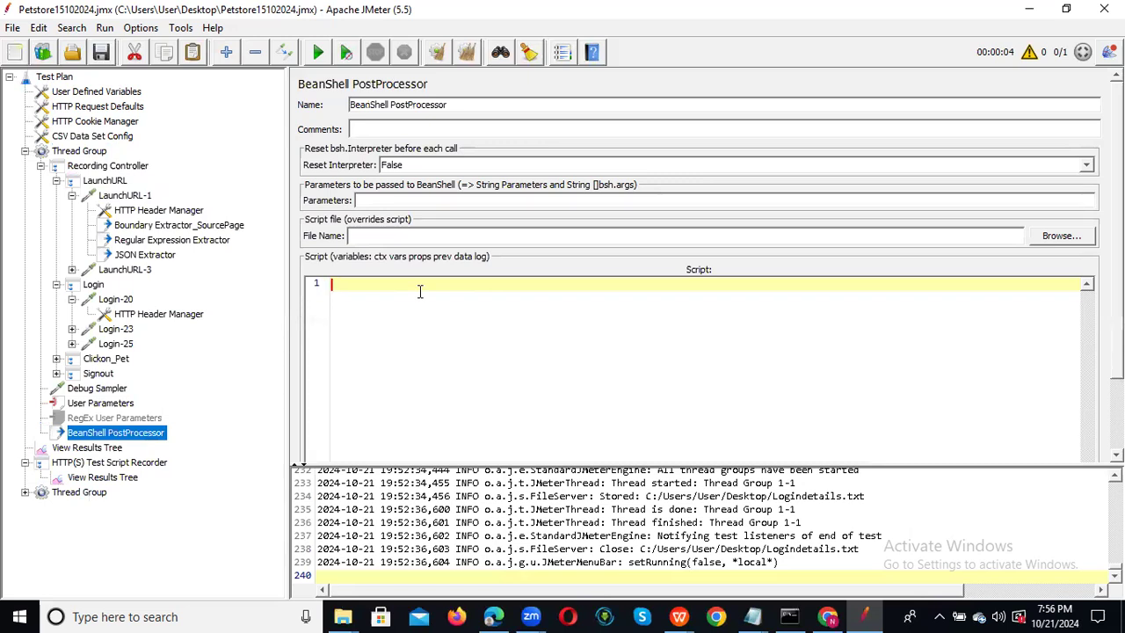
text(s)
key(BackSpace)
text(inti)
key(BackSpace)
text(i;)
key(Return)
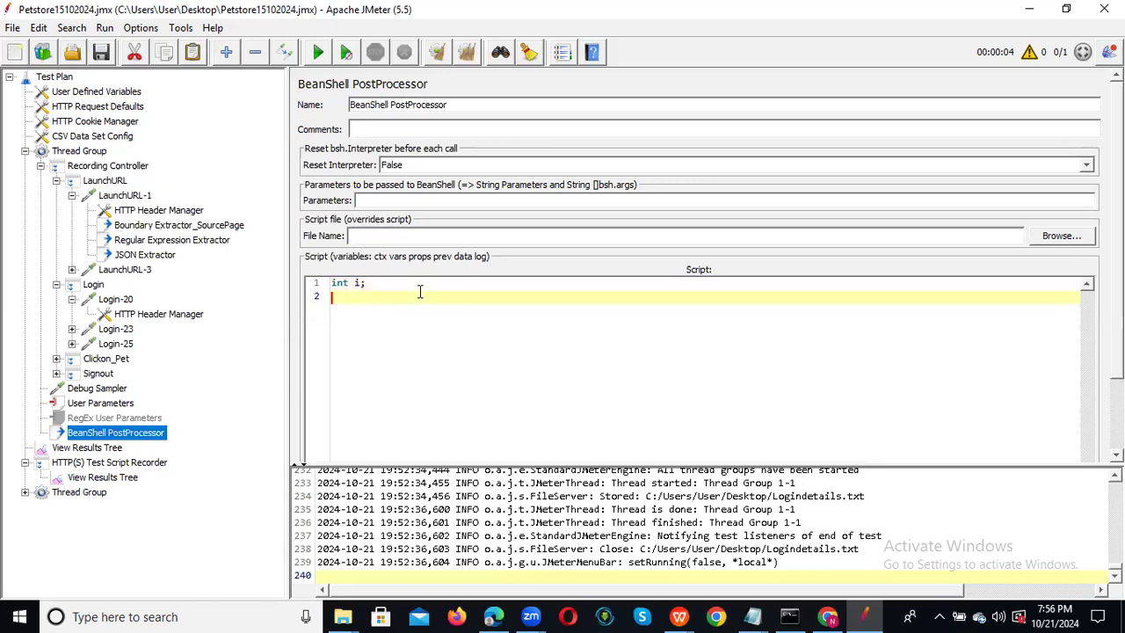
Add an if(i=3) block calling ouuput-message("Print i values"), then select the script block.
text(if(i=3))
key(Return)
text({)
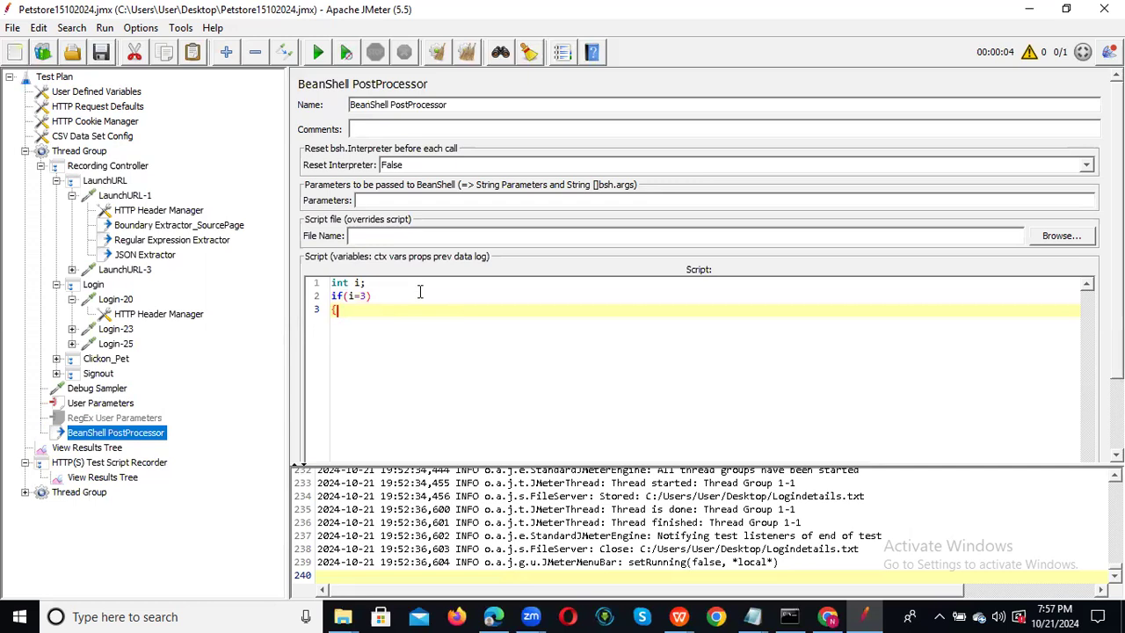
key(Return)
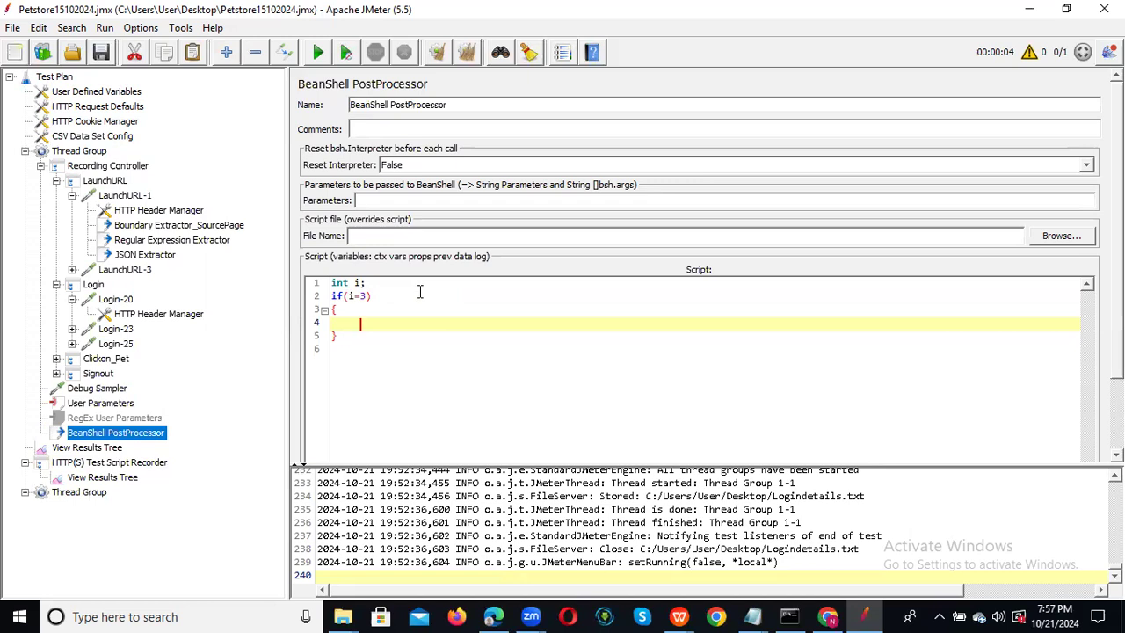
text(ouuput-message(""))
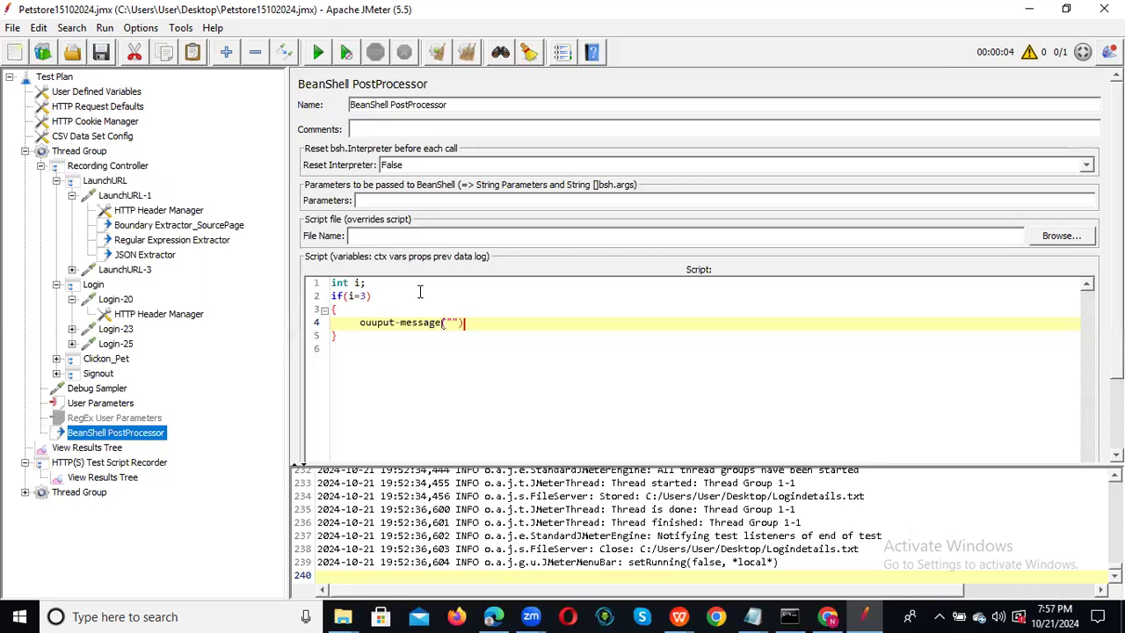
key(Left)
key(Left)
text(Print i values)
click(346, 340)
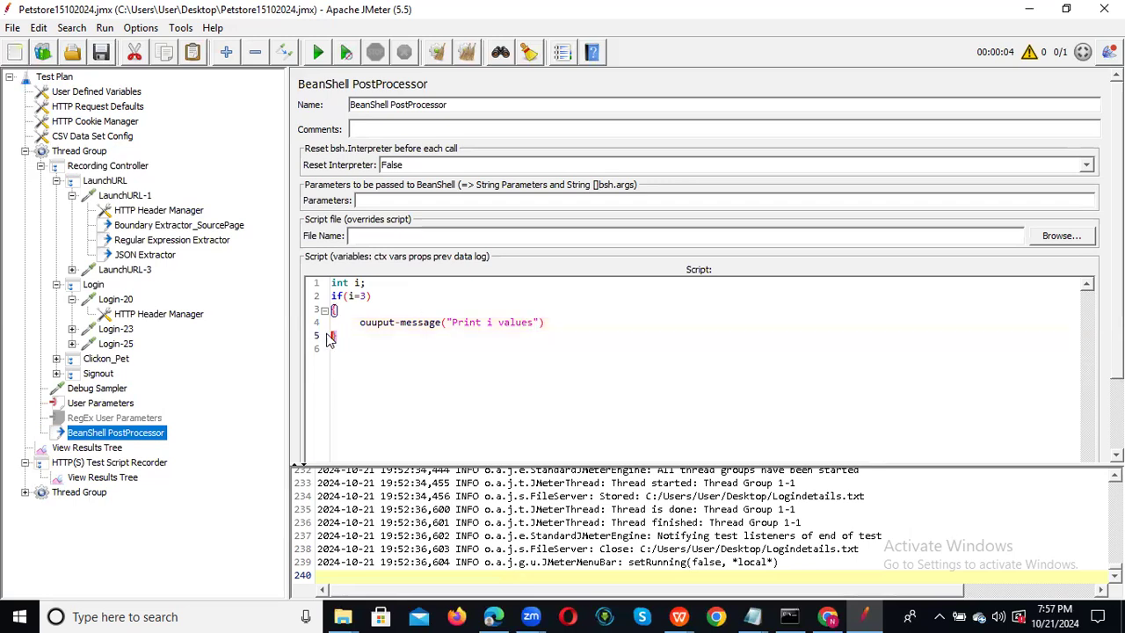
drag(329, 339, 326, 283)
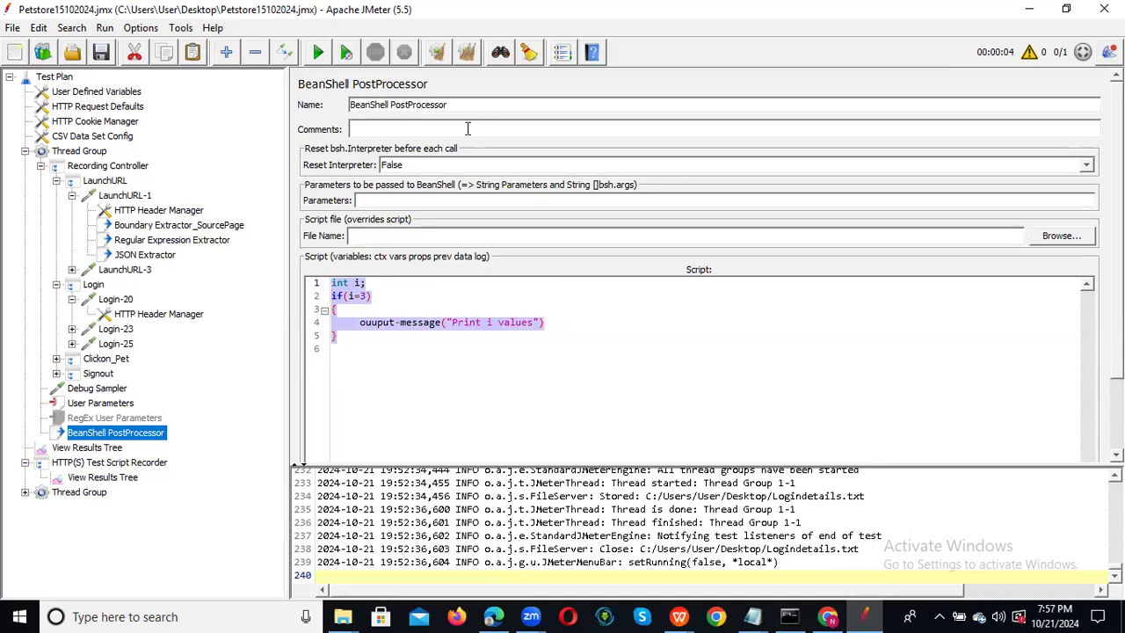
Below the script, write o/p: followed by lines i=1, i=2, i=3 and i=4.
click(374, 356)
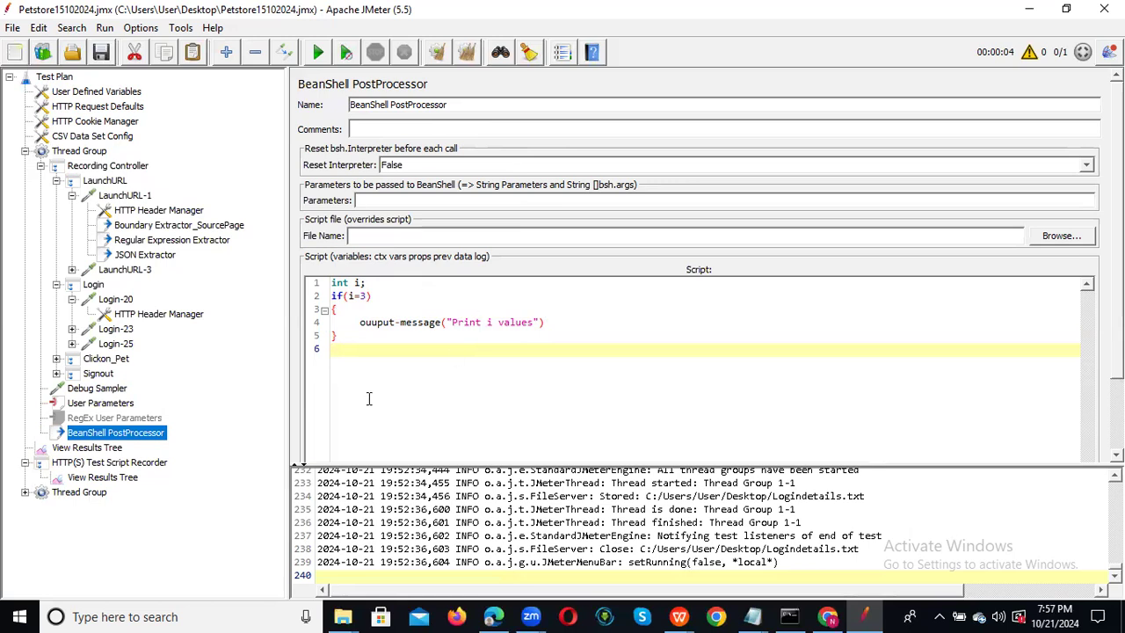
text(o/p:)
key(Return)
text(i=1)
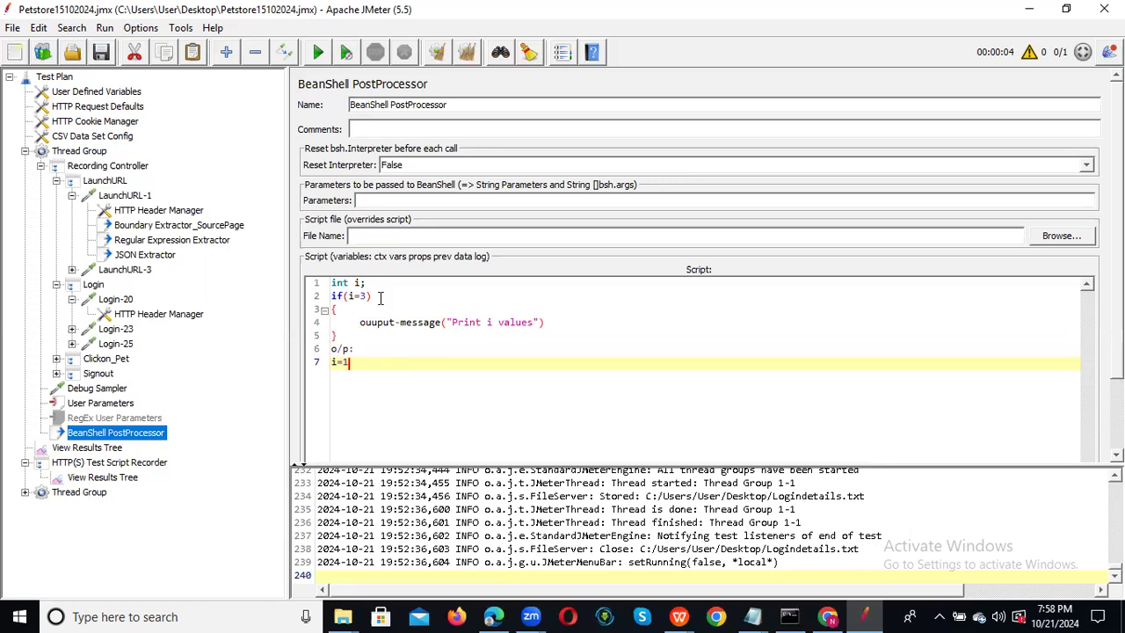
key(Return)
text(i=2)
key(Return)
text(i=3)
key(Return)
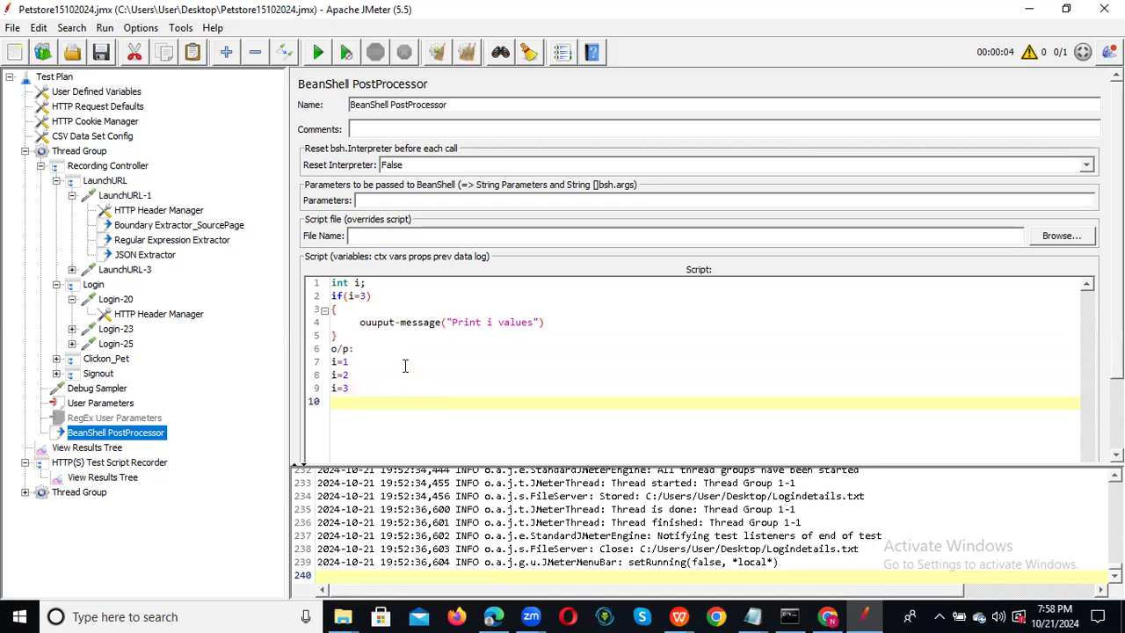
text(i=4)
Select the script lines, then bring up the Recording Controller and Thread Group settings.
click(360, 295)
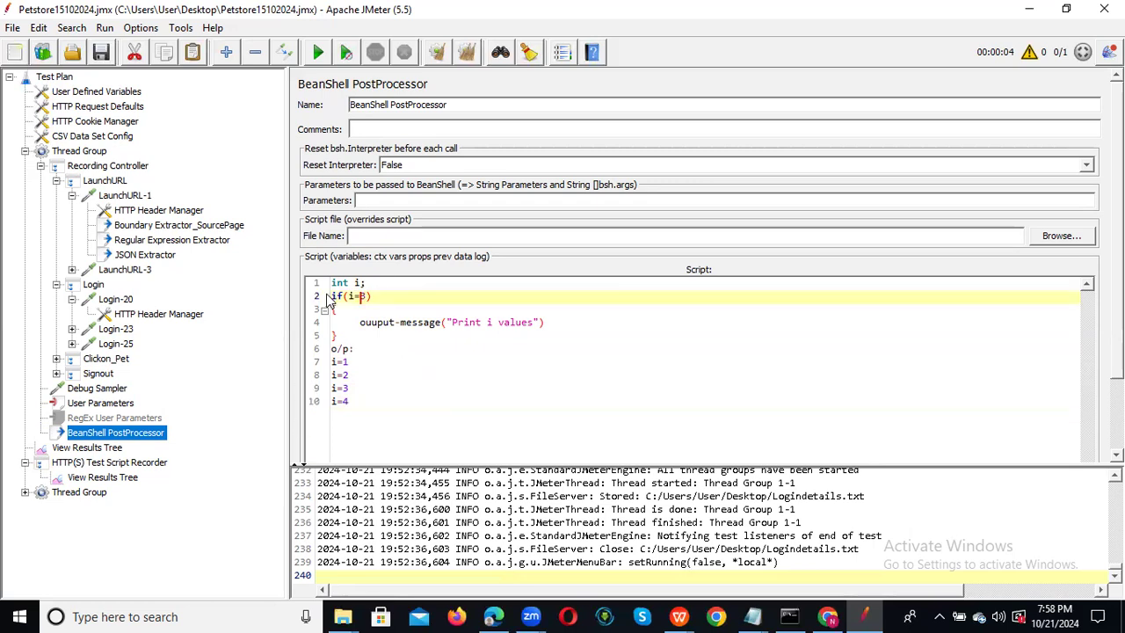
mouse_move(330, 295)
mouse_down()
mouse_move(374, 309)
mouse_move(392, 381)
mouse_move(382, 399)
mouse_move(325, 310)
mouse_move(325, 282)
mouse_up()
click(380, 399)
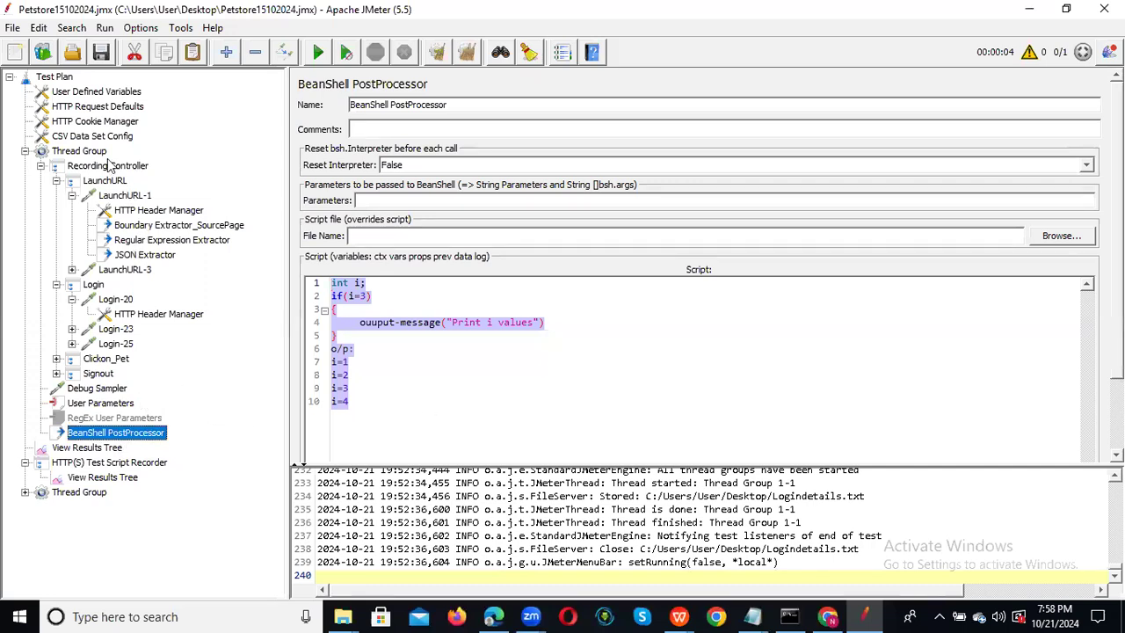
click(109, 166)
click(92, 151)
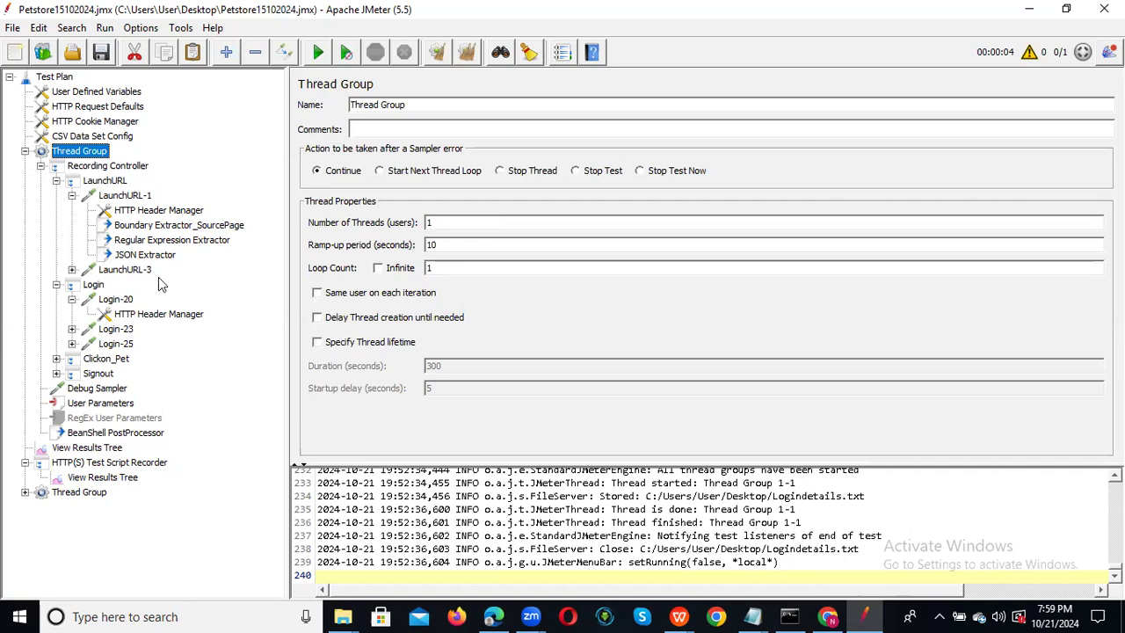
View the LaunchURL sampler result statistics in View Results Tree, then right-click the Thread Group.
click(103, 449)
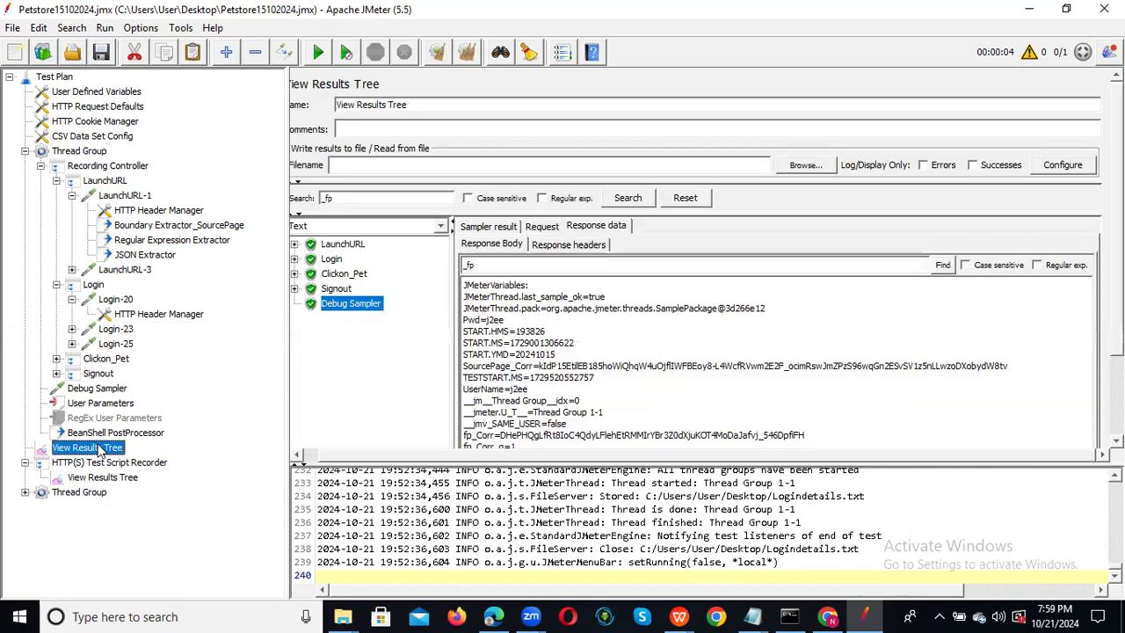
click(342, 244)
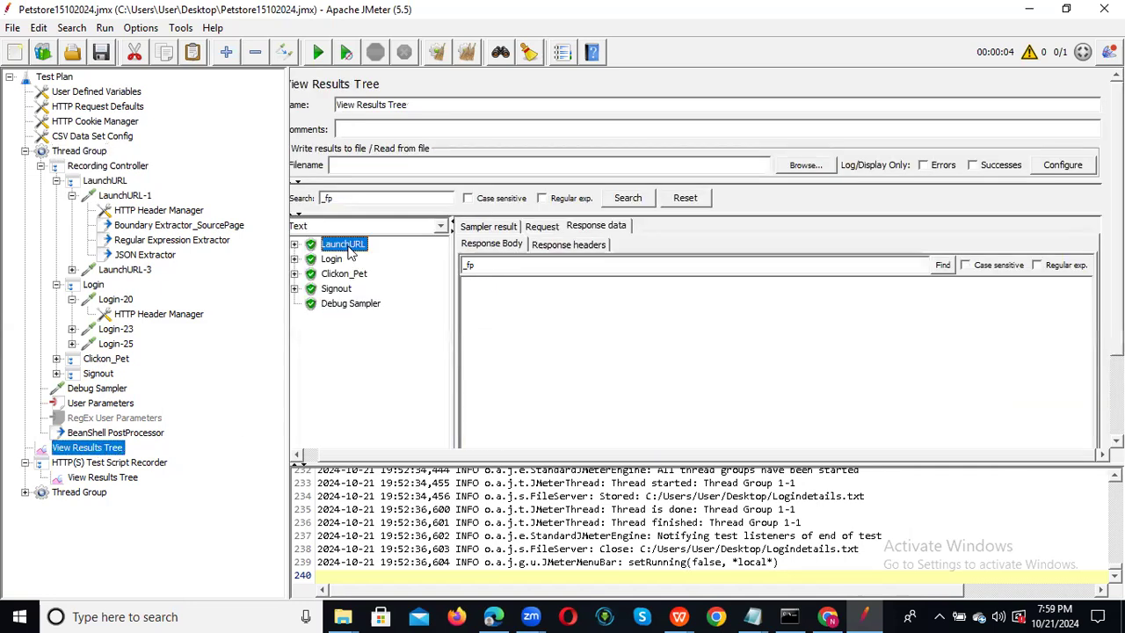
click(488, 227)
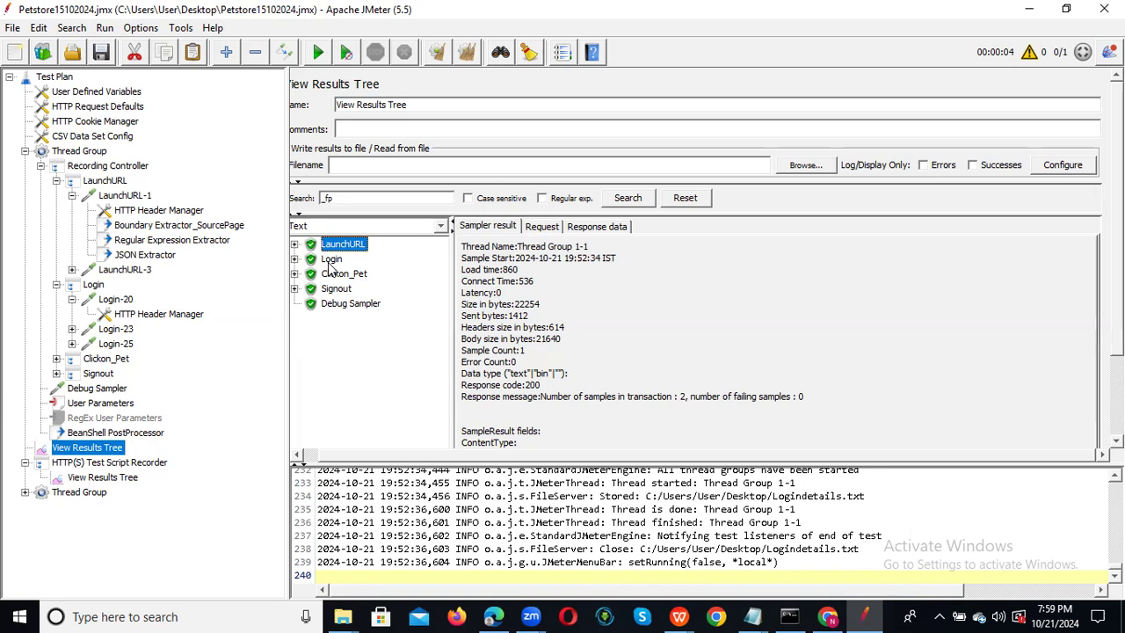
right_click(88, 156)
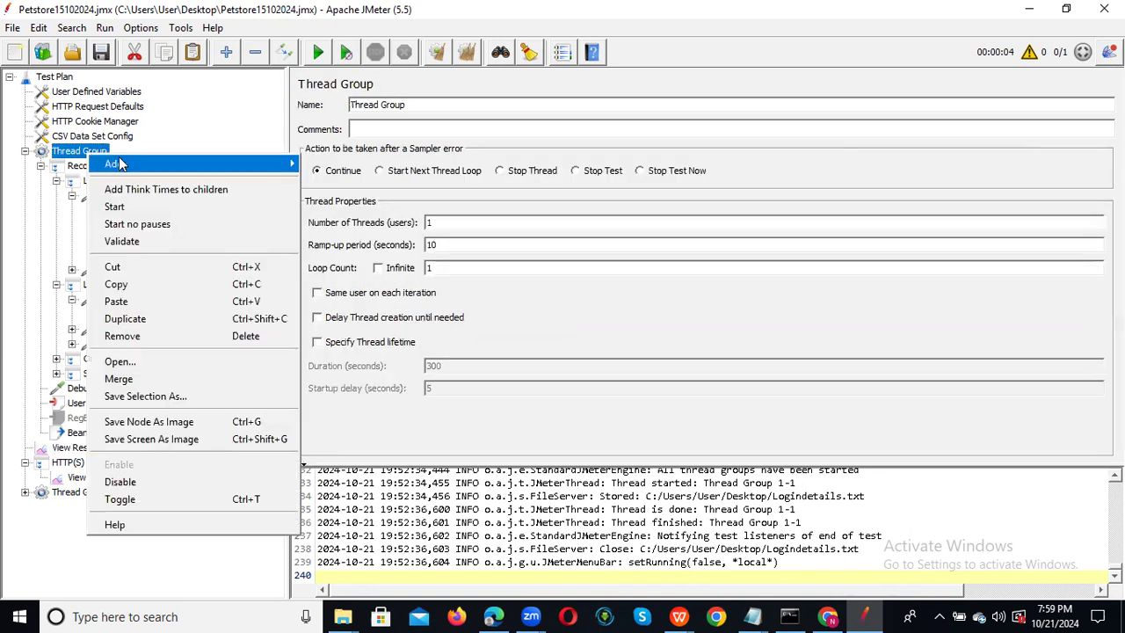
Add a Response Assertion to the Thread Group and move it under Login-20.
mouse_move(220, 165)
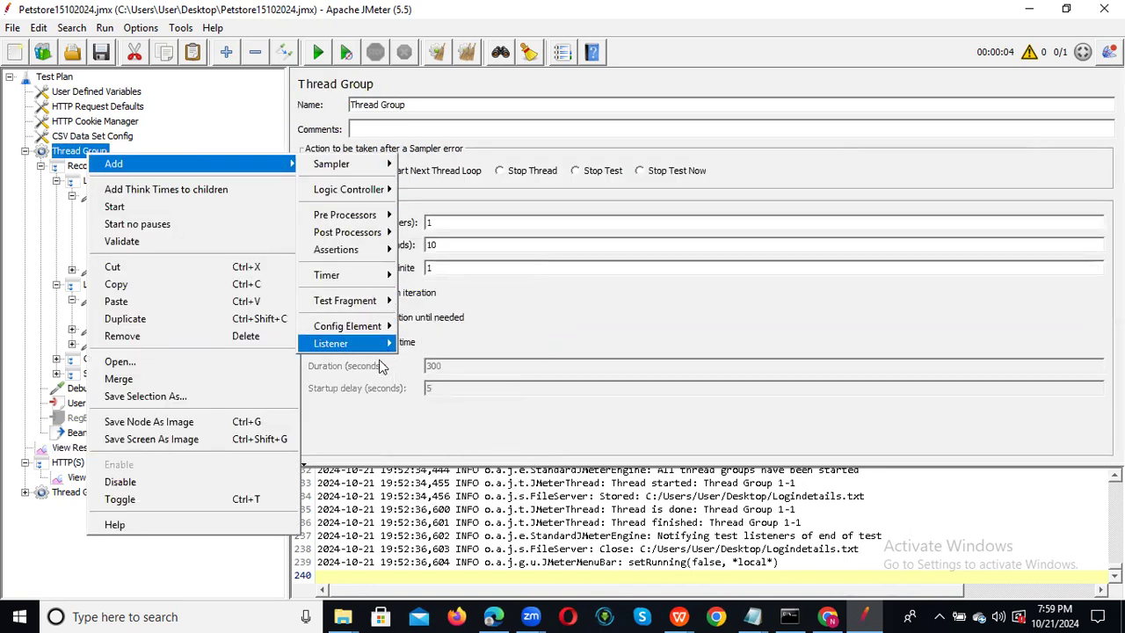
mouse_move(392, 252)
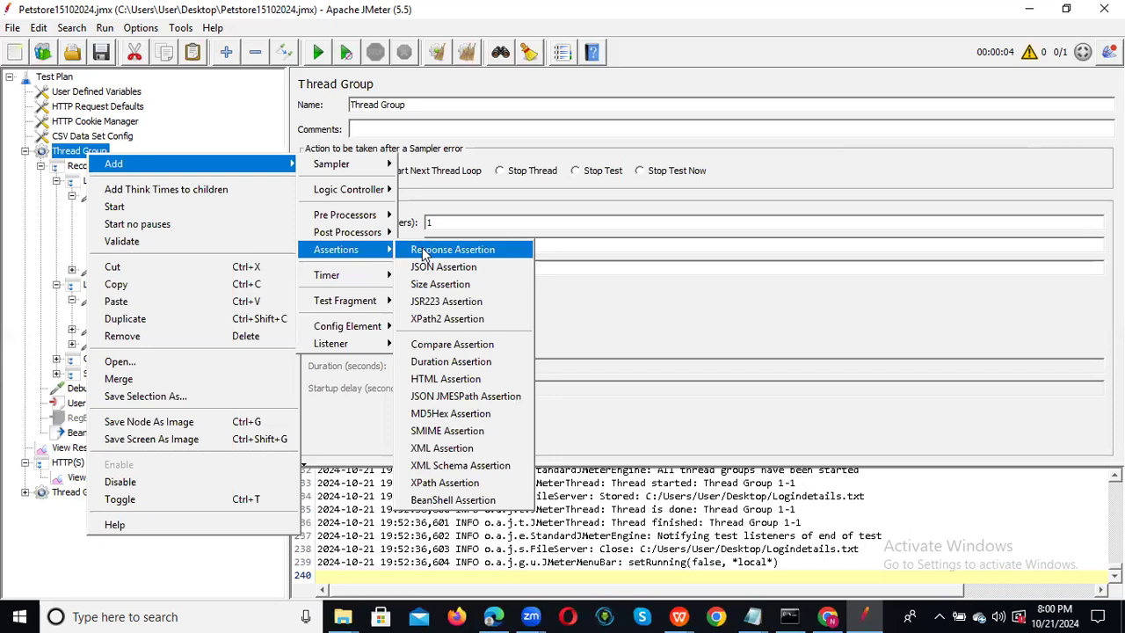
click(430, 253)
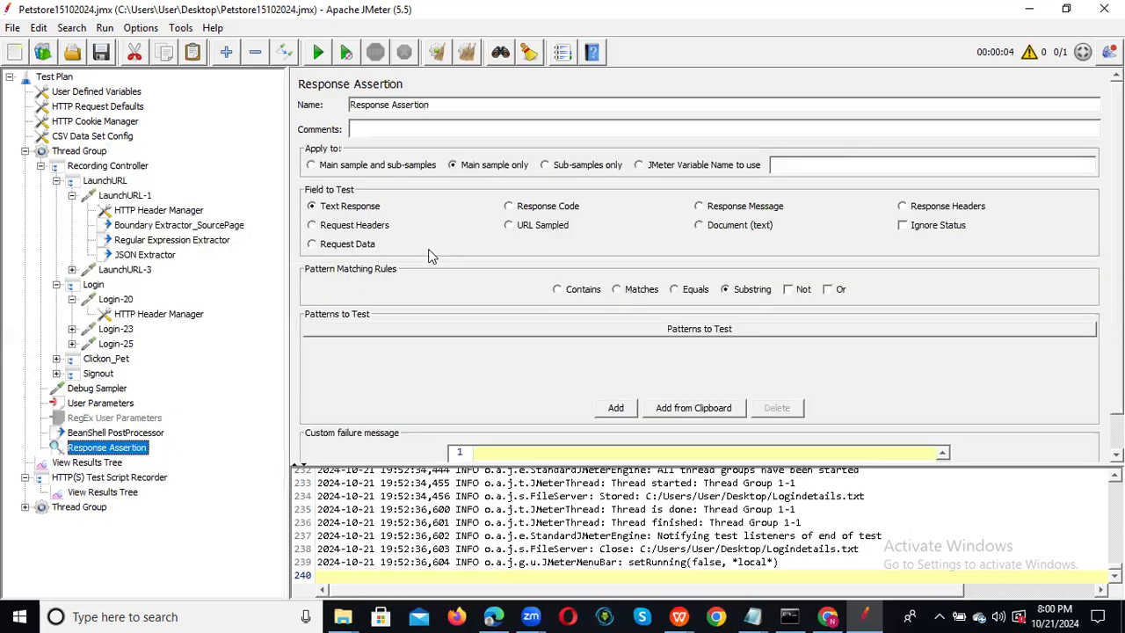
drag(78, 452, 142, 325)
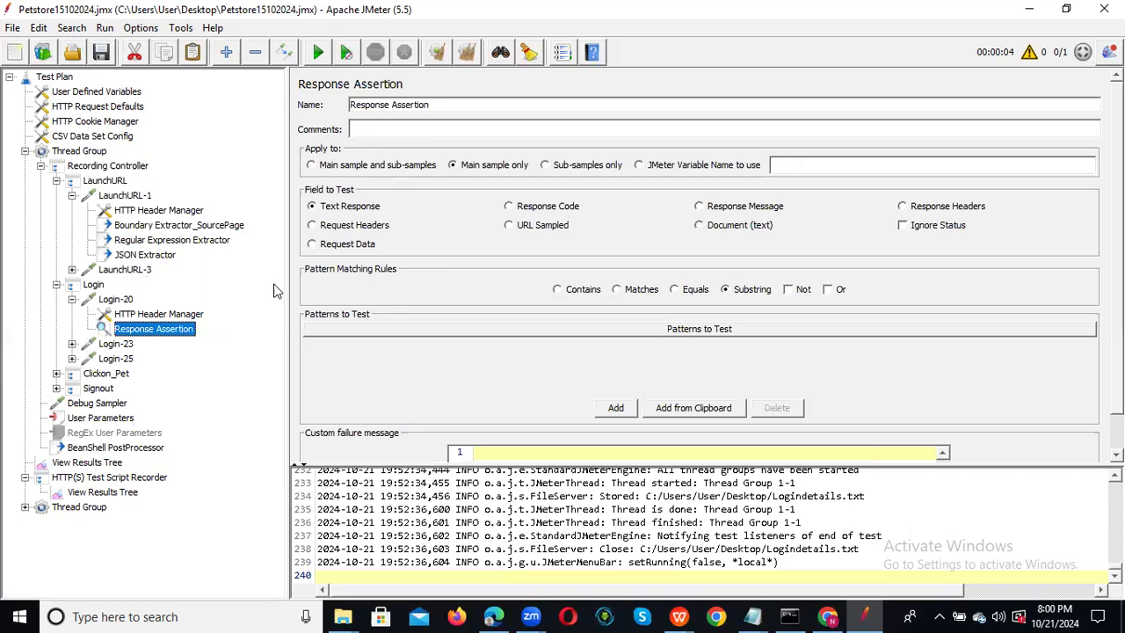
Apply the assertion to a JMeter Variable, keeping Text Response as the field to test.
drag(435, 105, 333, 107)
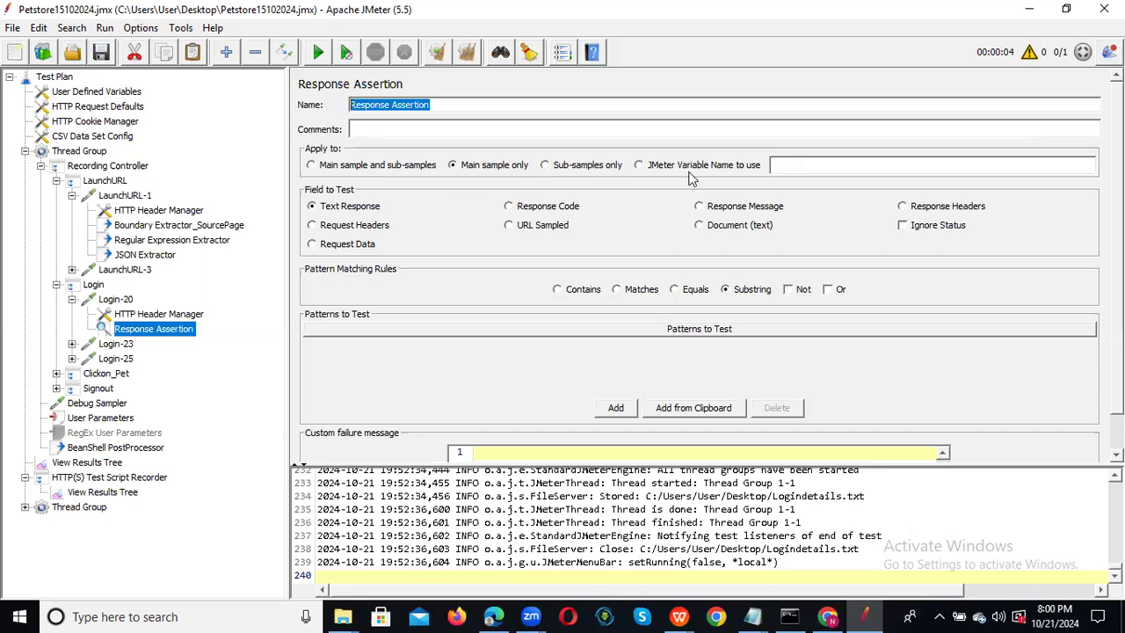
click(640, 166)
click(809, 164)
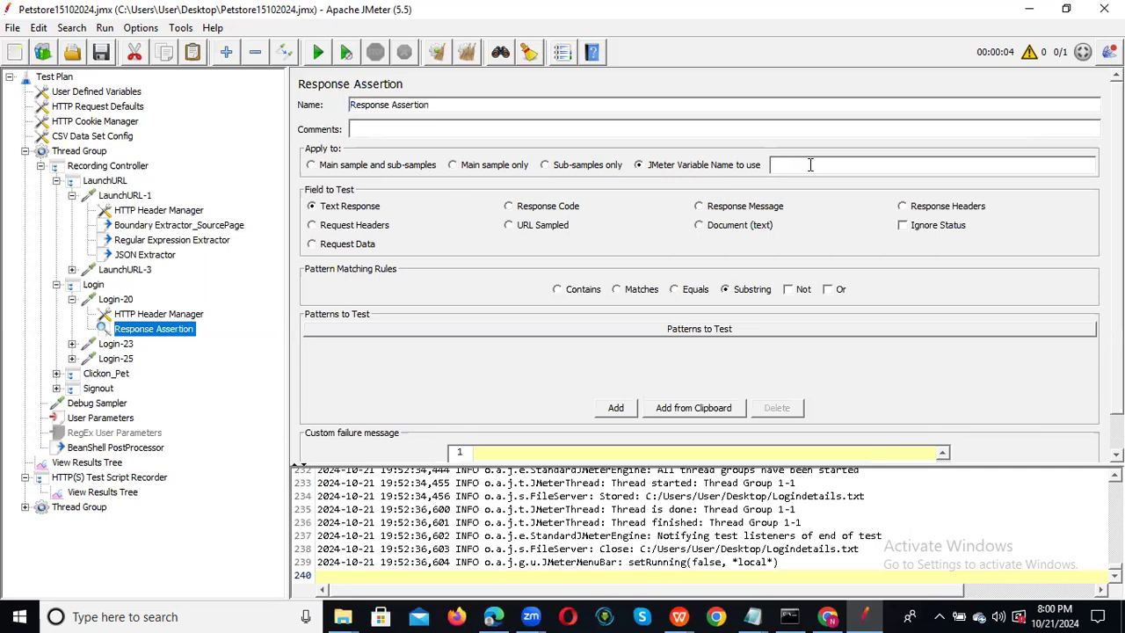
click(367, 215)
Clear the _fp search and view the LaunchURL-1 HTML response body under Response data.
click(91, 463)
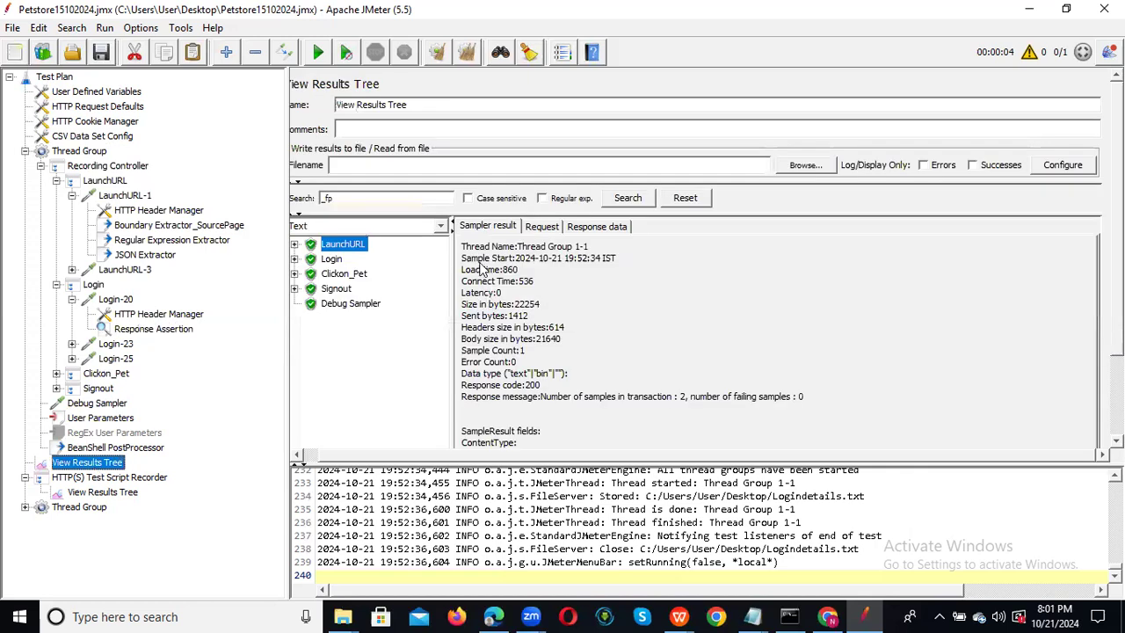
click(602, 226)
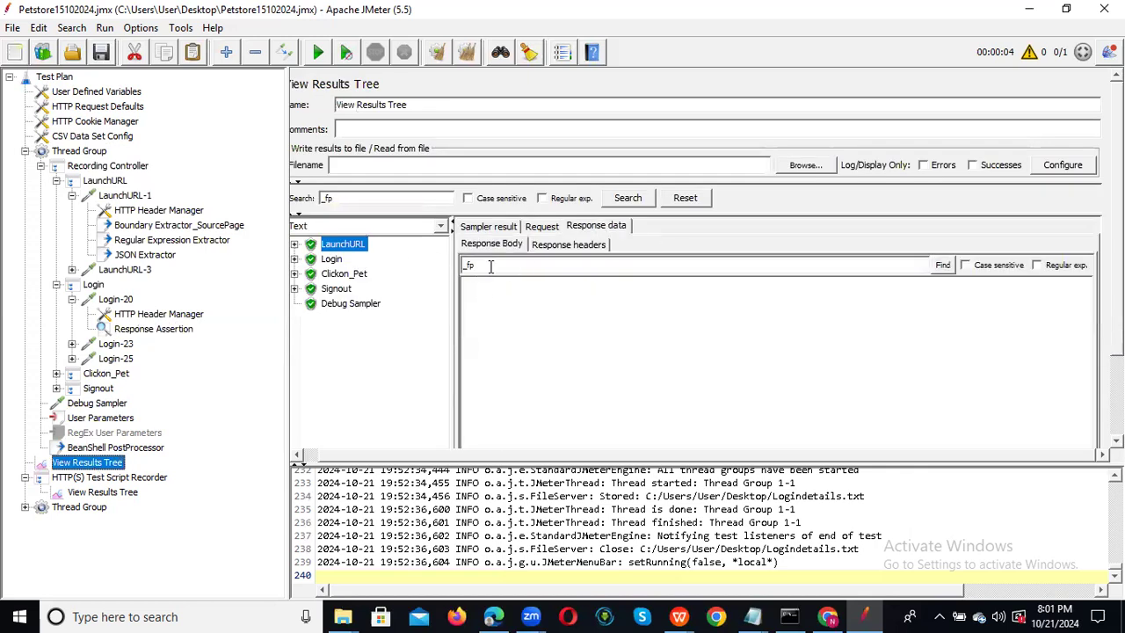
key(BackSpace)
key(BackSpace)
key(BackSpace)
click(943, 266)
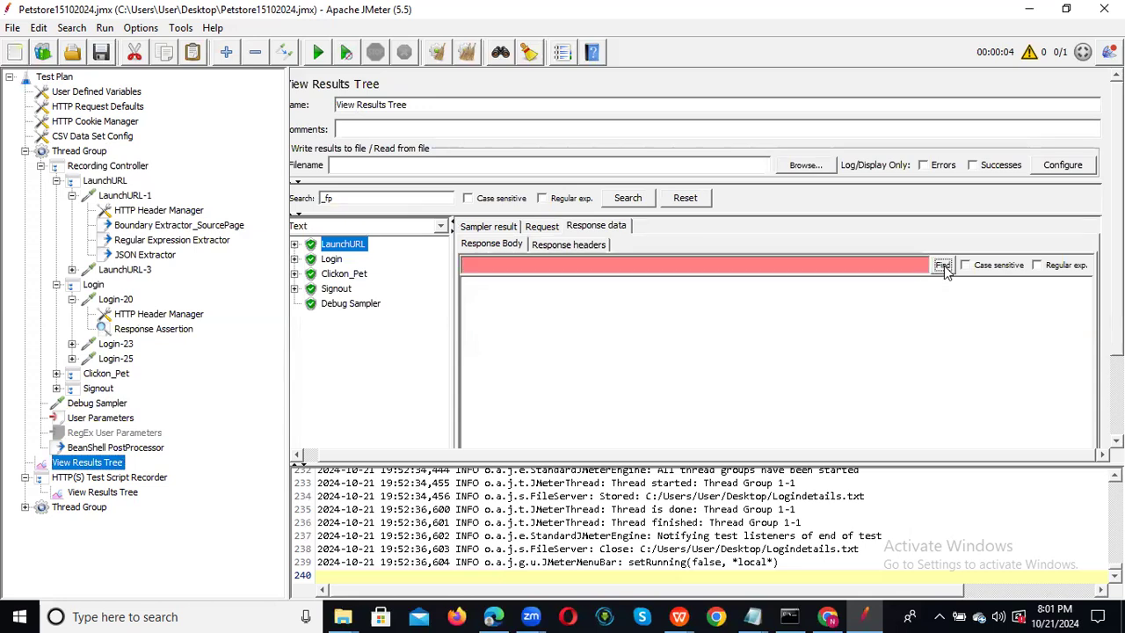
click(594, 227)
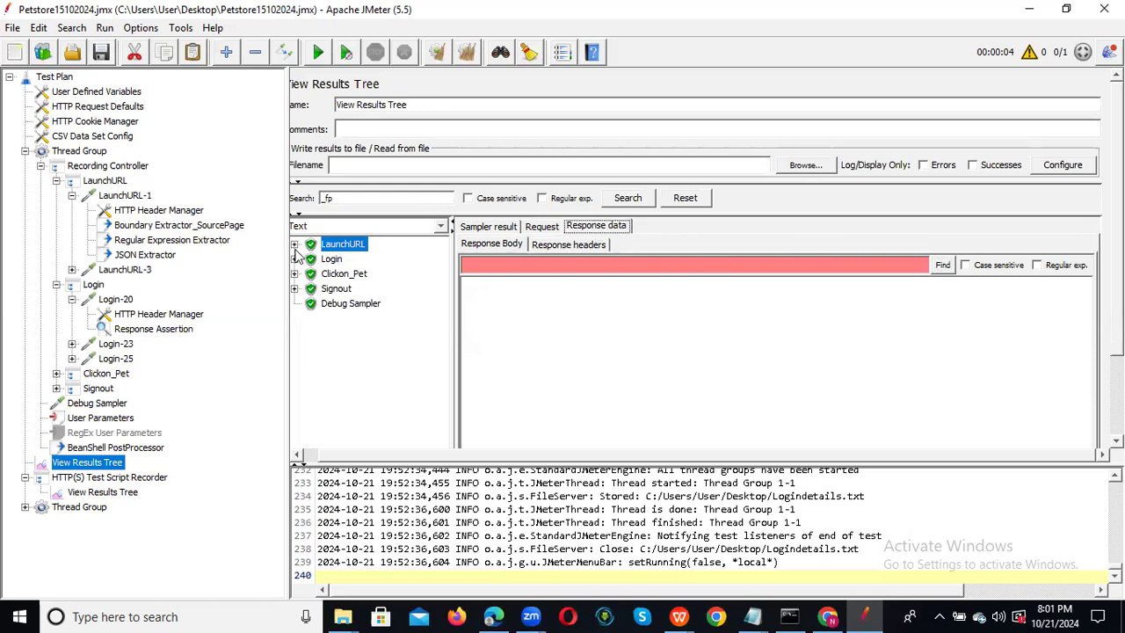
click(294, 244)
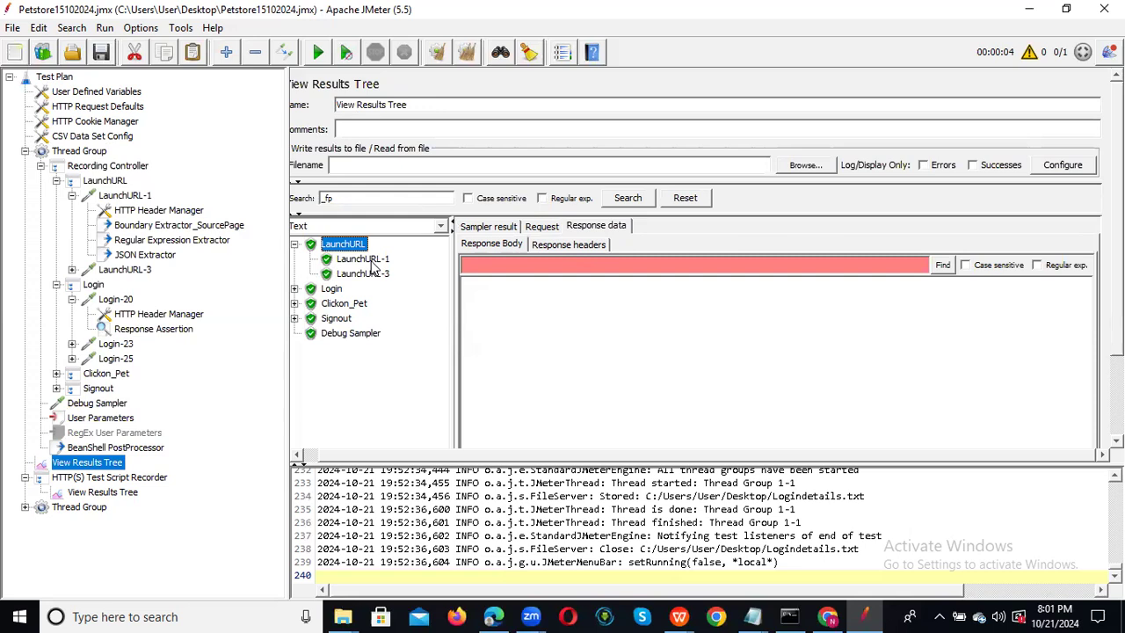
click(362, 260)
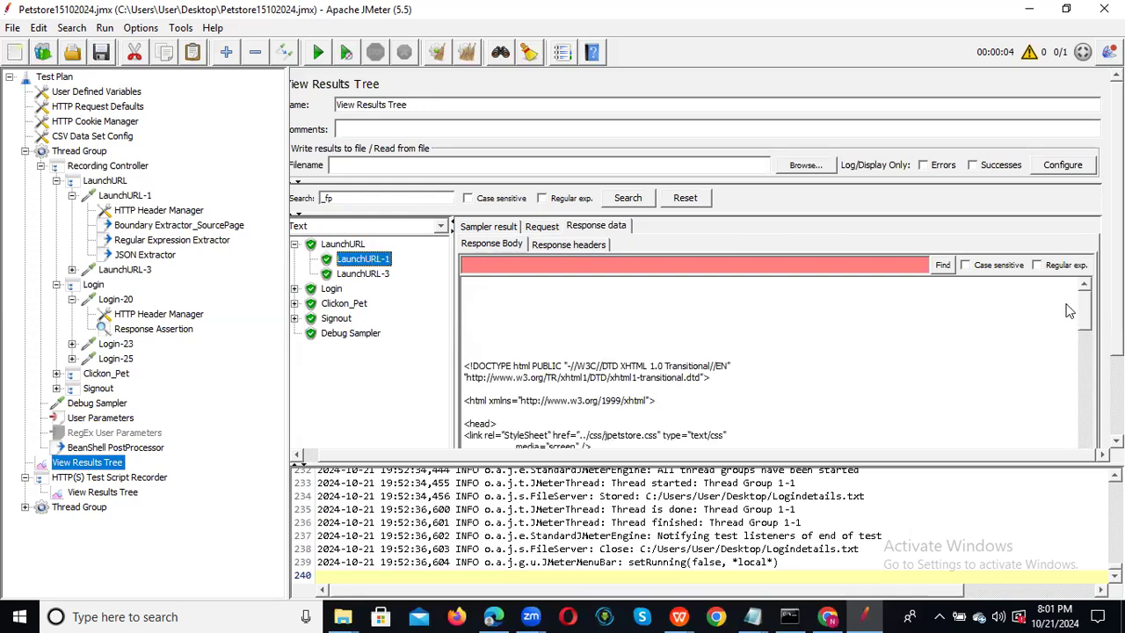
drag(1085, 309, 1090, 428)
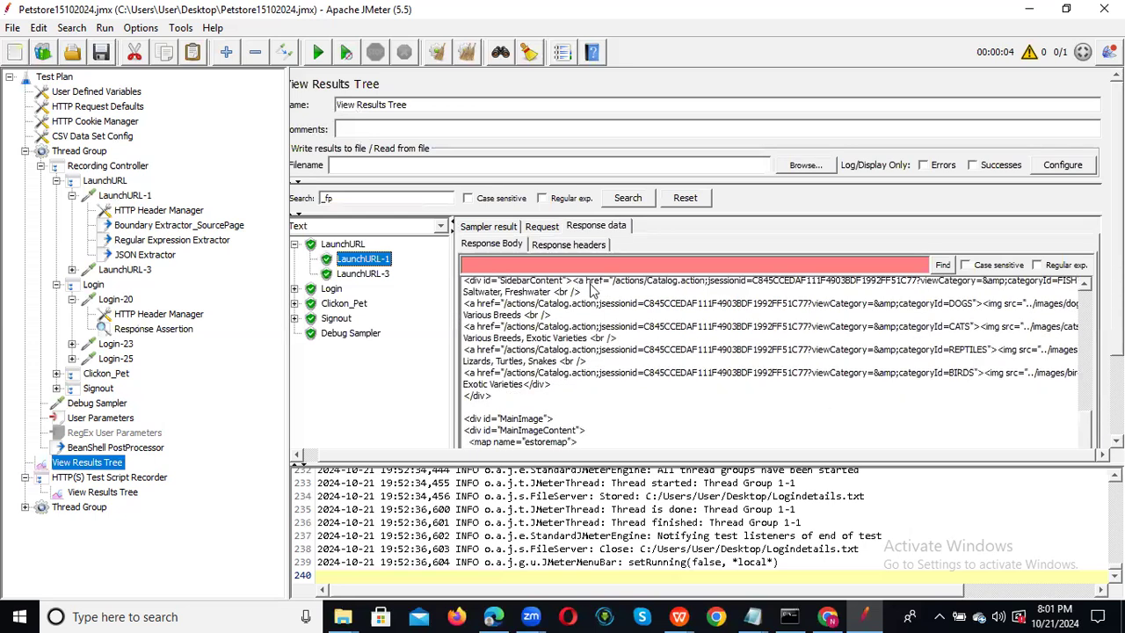
click(582, 227)
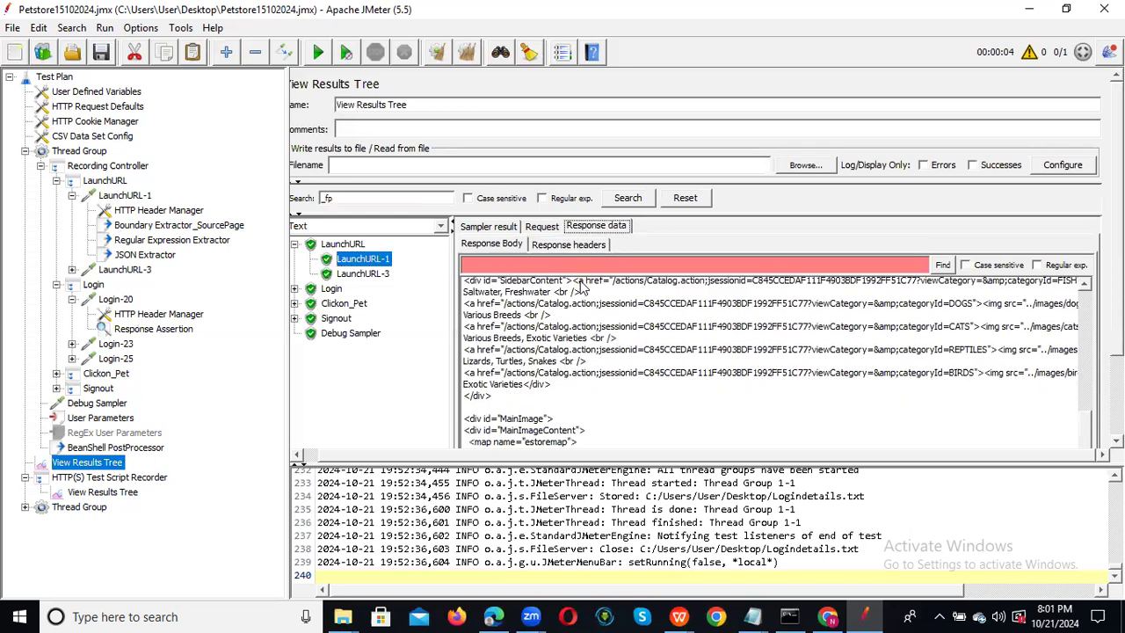
click(670, 352)
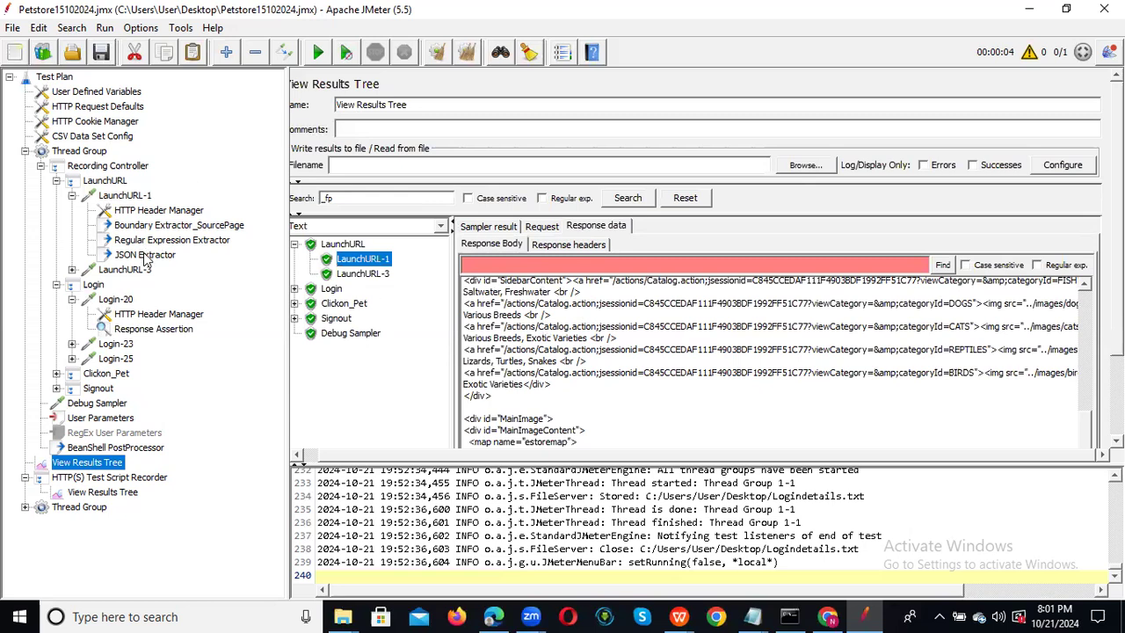
Set the Response Assertion's custom failure message to '200 ok' and test Response Headers.
click(154, 328)
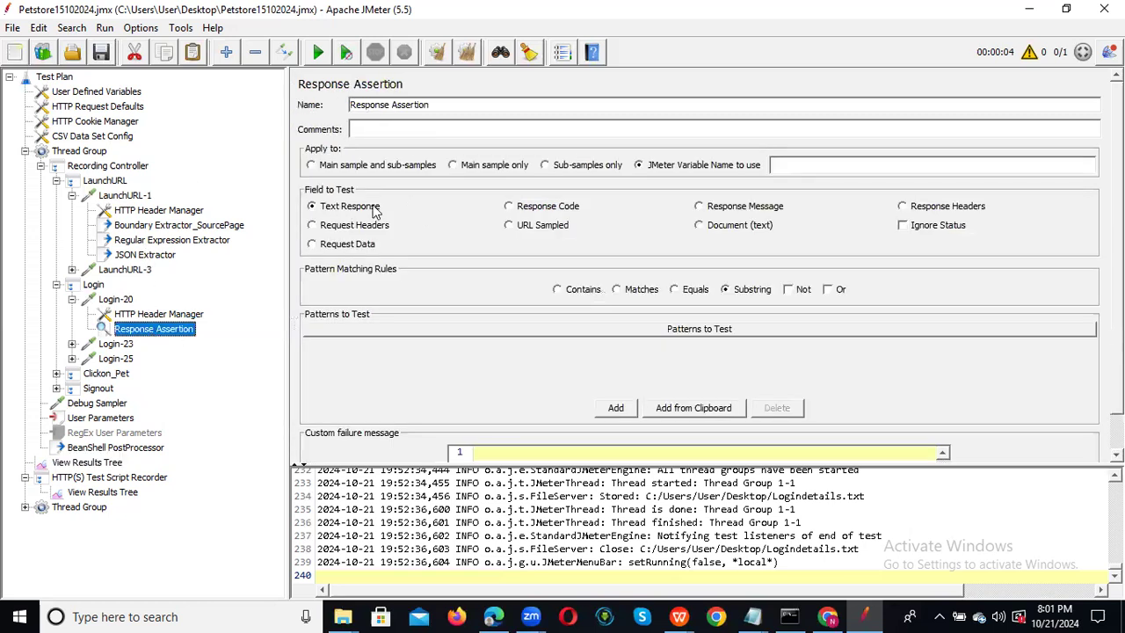
click(530, 211)
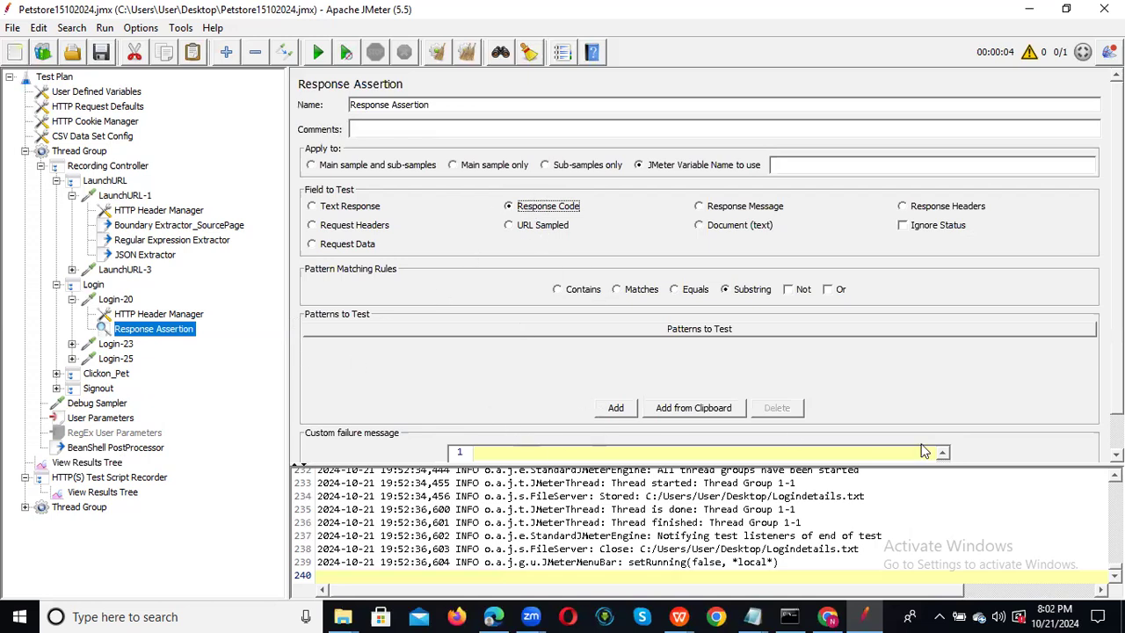
scroll(698, 263, down, 2)
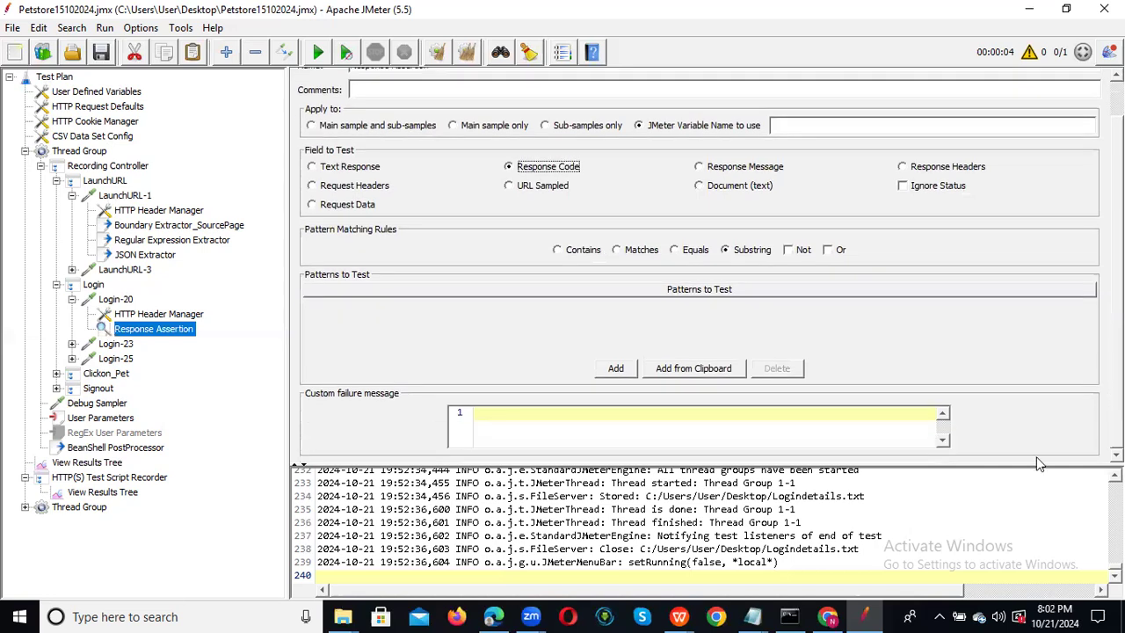
click(530, 417)
text(200 ok)
click(745, 176)
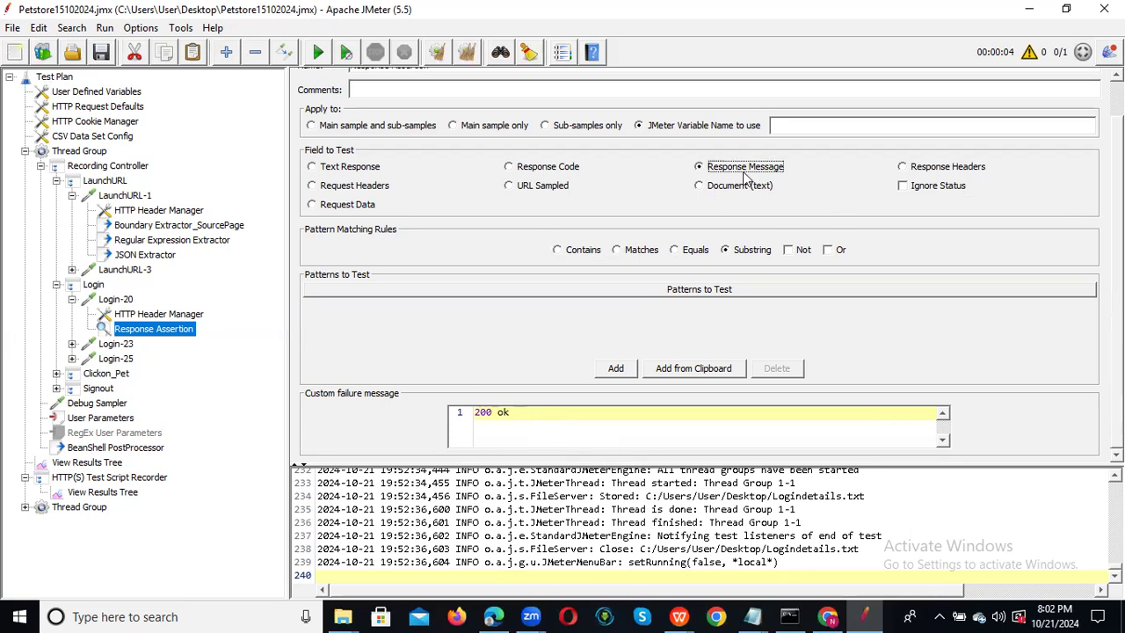
click(941, 172)
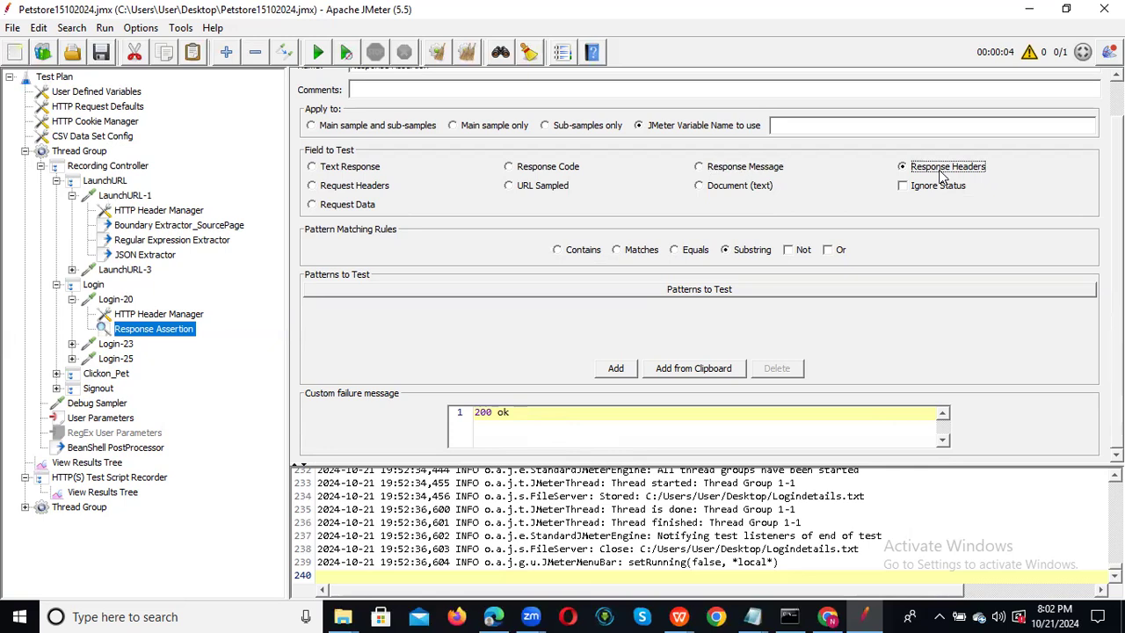
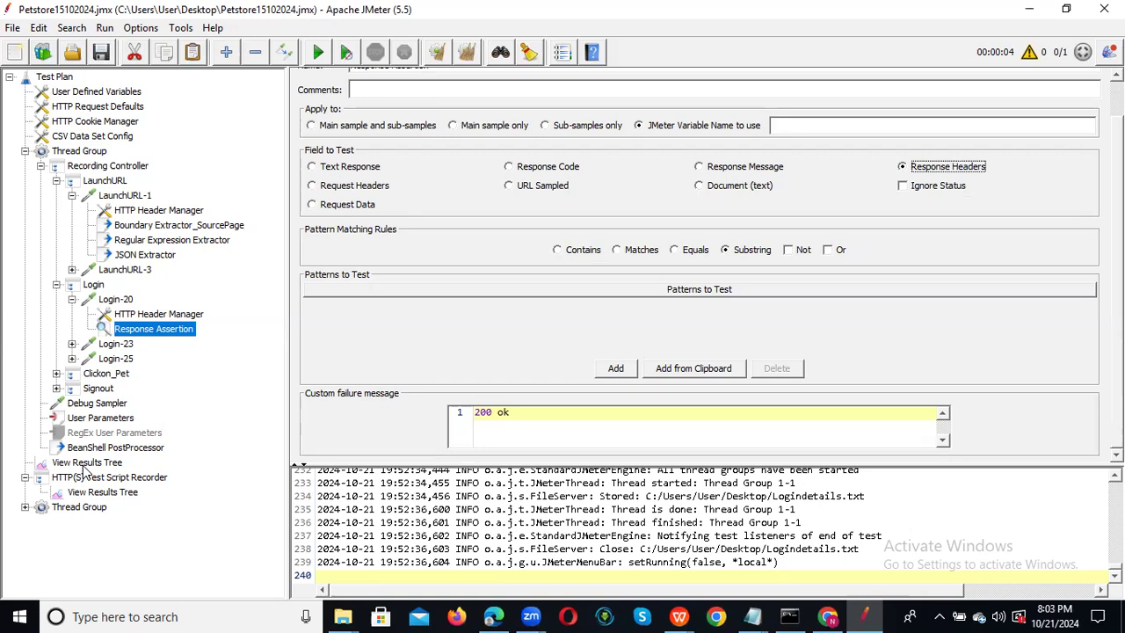
Select the View Results Tree listener to show the last run's LaunchURL-1 response data.
click(85, 463)
right_click(84, 464)
click(418, 395)
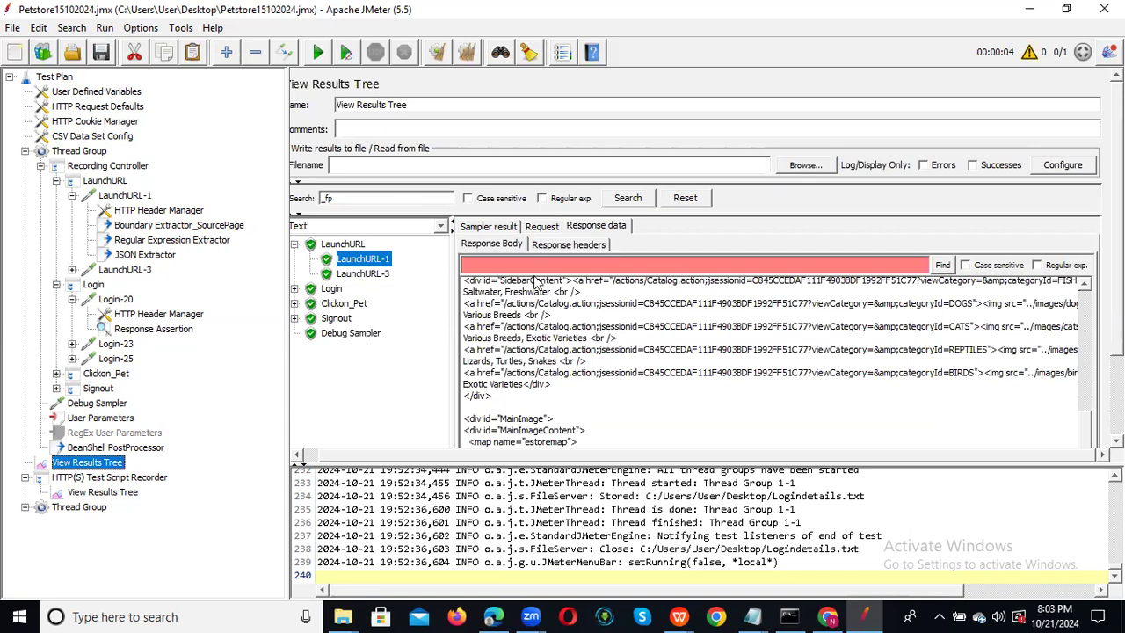
Review the LaunchURL-1 and LaunchURL-3 sampler results, then shorten the failure message to '200'.
click(488, 226)
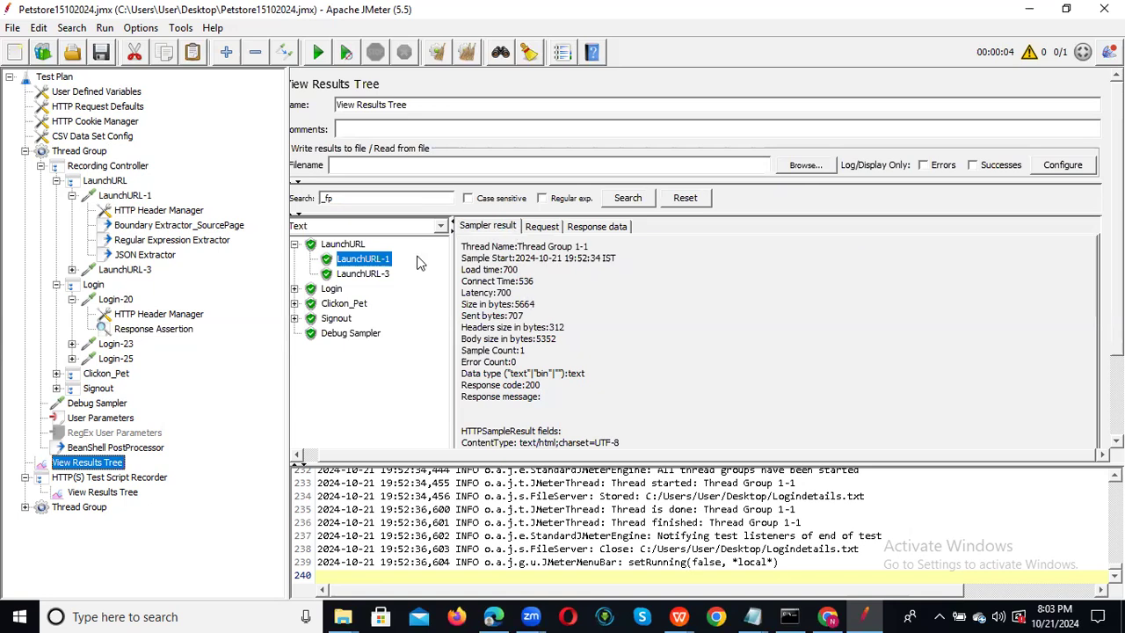
click(368, 274)
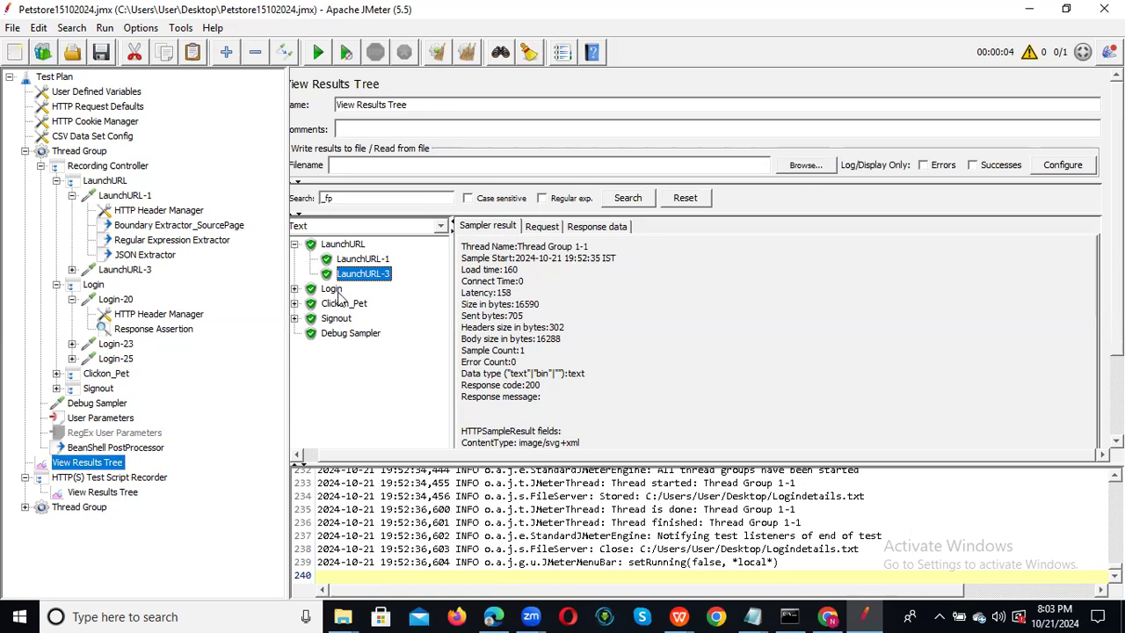
click(163, 330)
click(513, 412)
key(BackSpace)
key(BackSpace)
key(BackSpace)
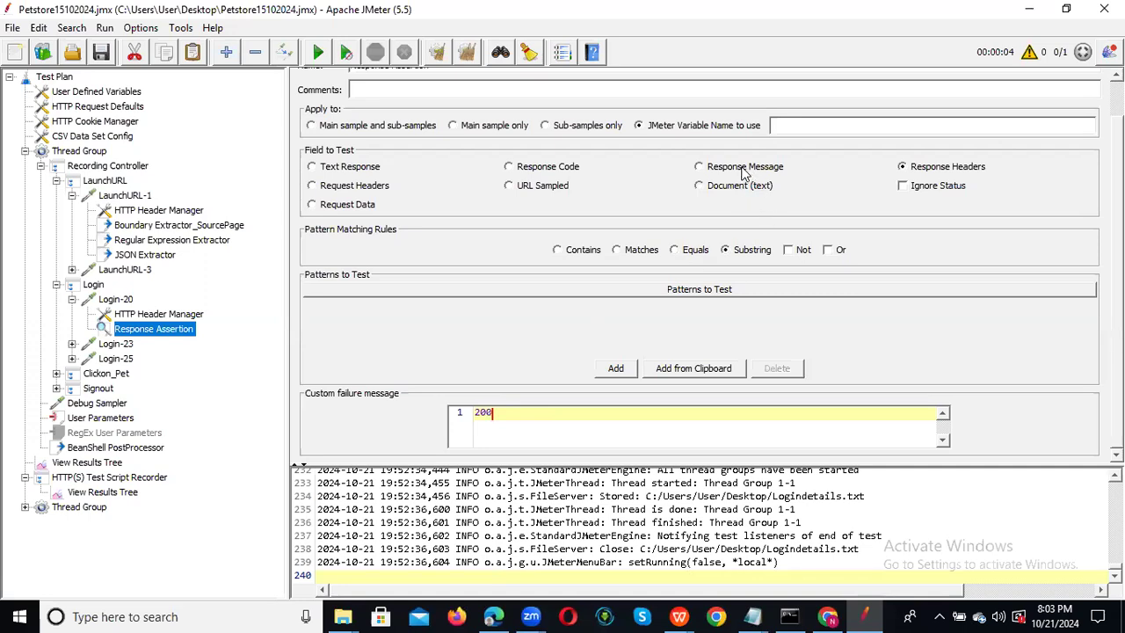
Test Response Code in the assertion, save, and rerun the plan appending to recording.xml.
click(542, 168)
click(105, 59)
click(88, 462)
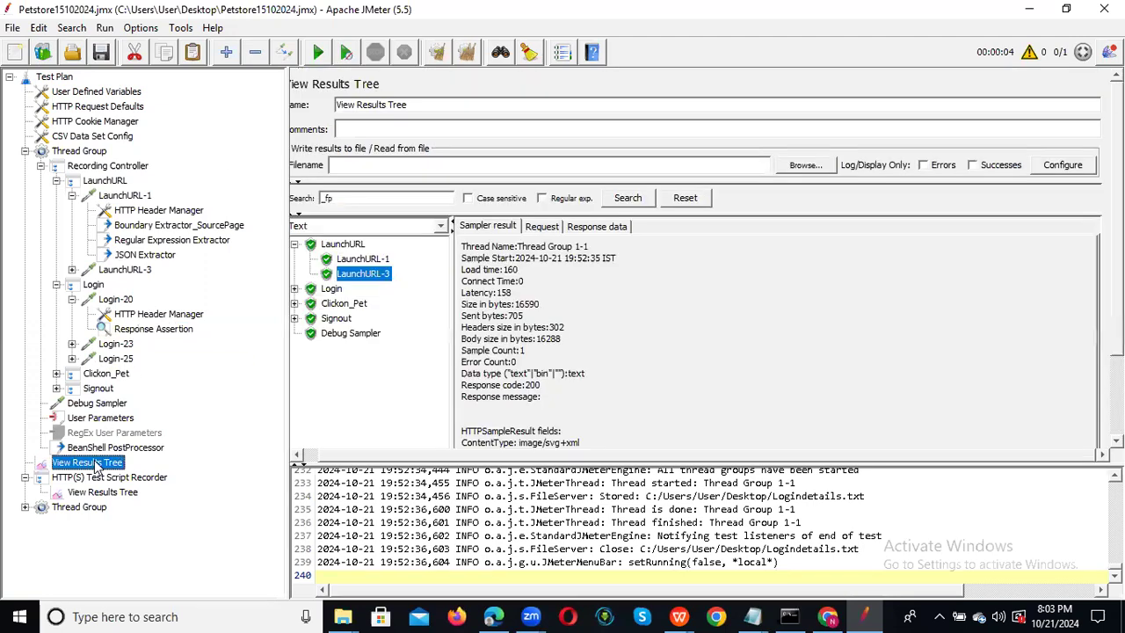
click(465, 59)
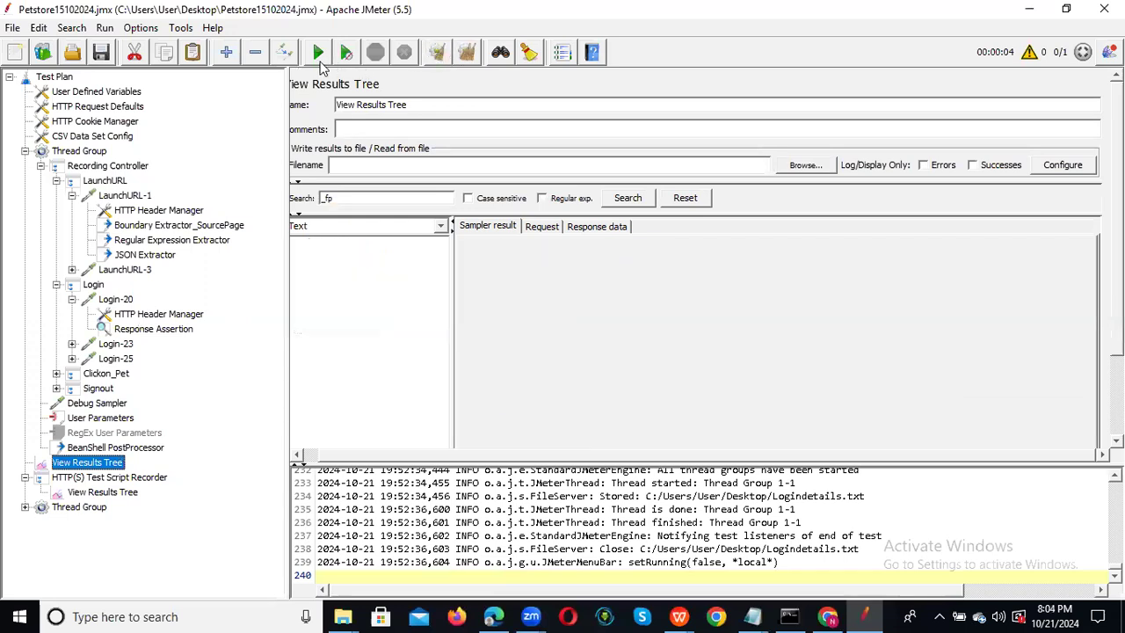
click(318, 54)
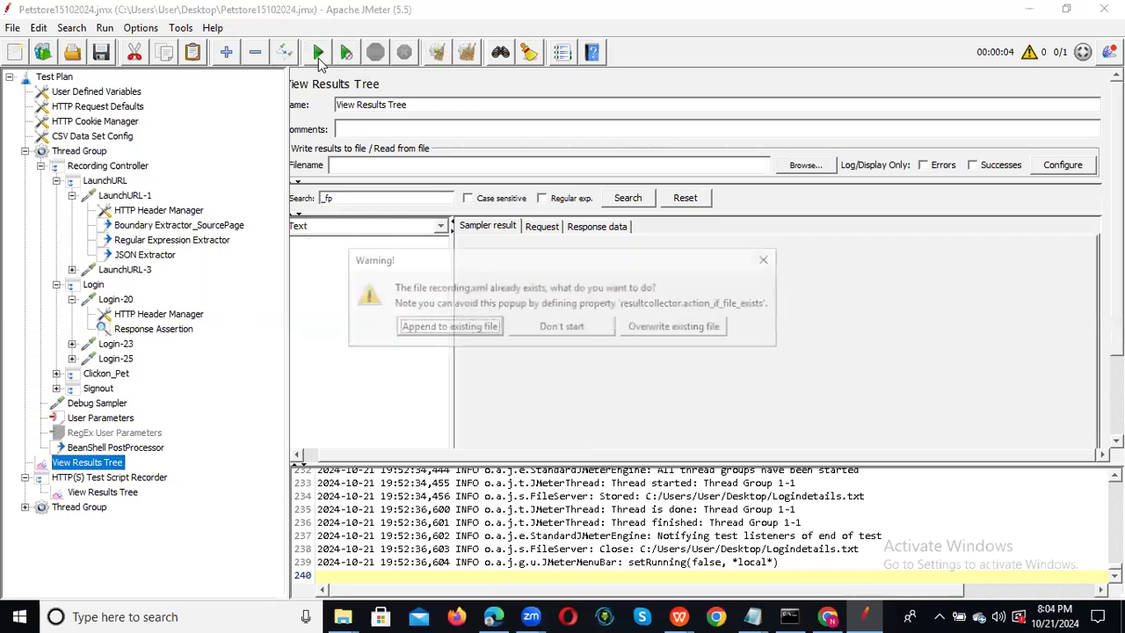
click(447, 326)
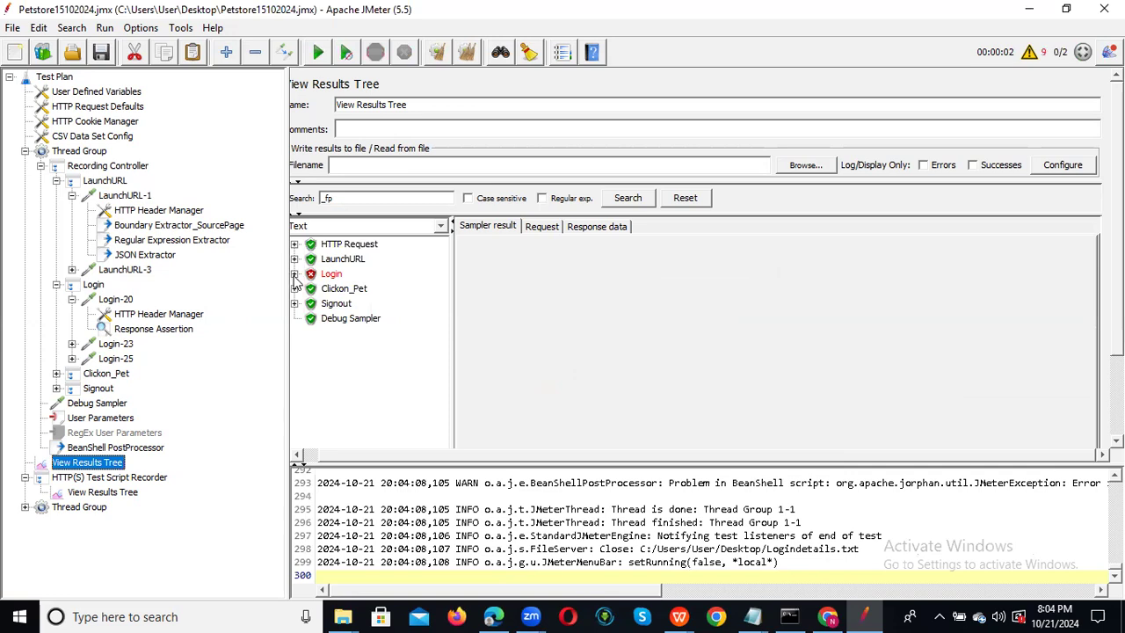
Inspect Login-20's failed Response Assertion ('Response was null') and reopen its settings.
click(294, 274)
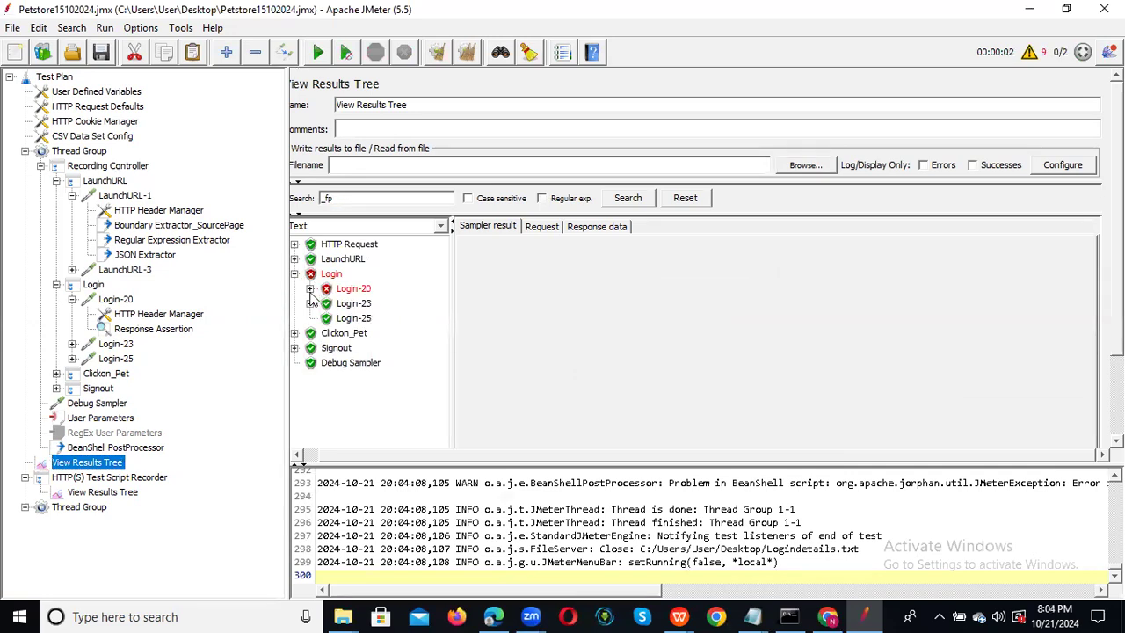
click(310, 289)
click(387, 304)
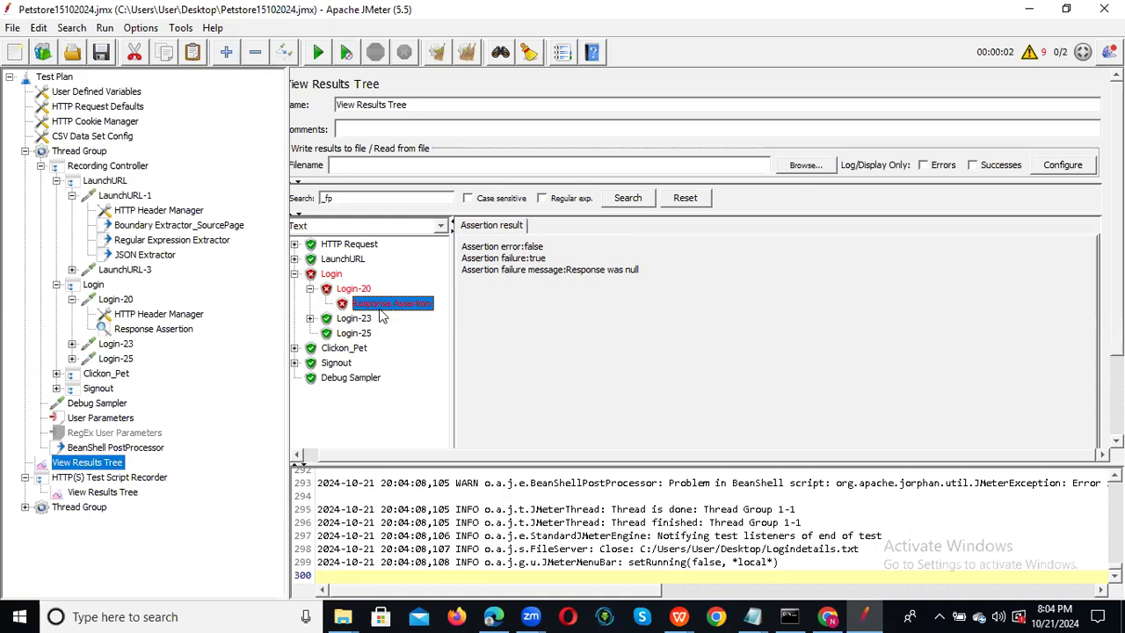
click(154, 329)
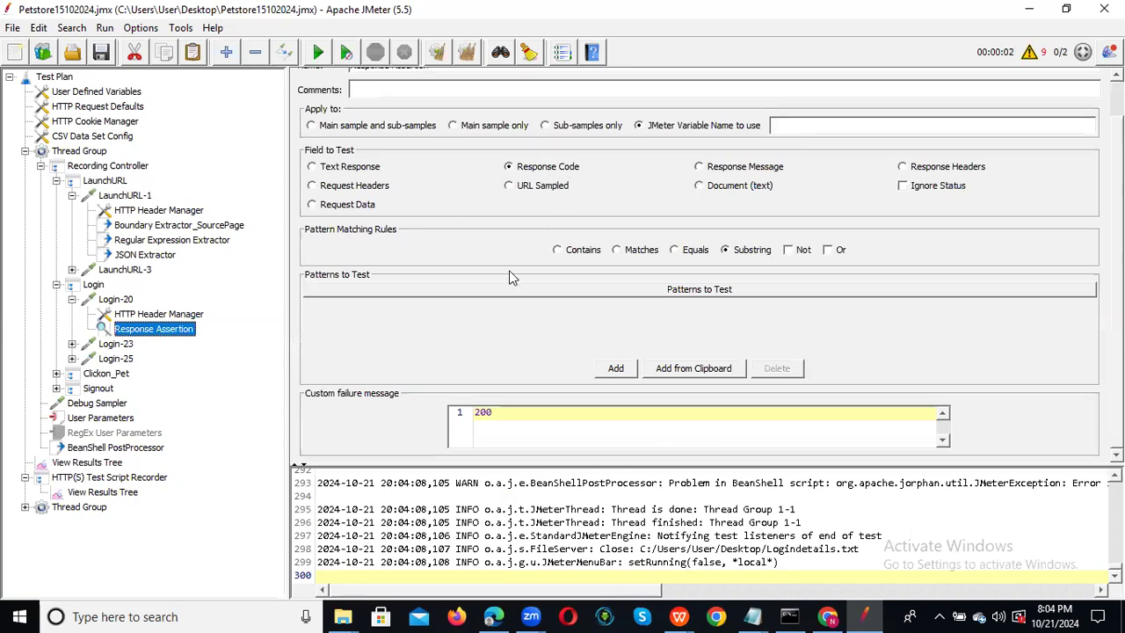
Apply Login-20's Response Assertion to the main sample only and save the plan.
click(538, 168)
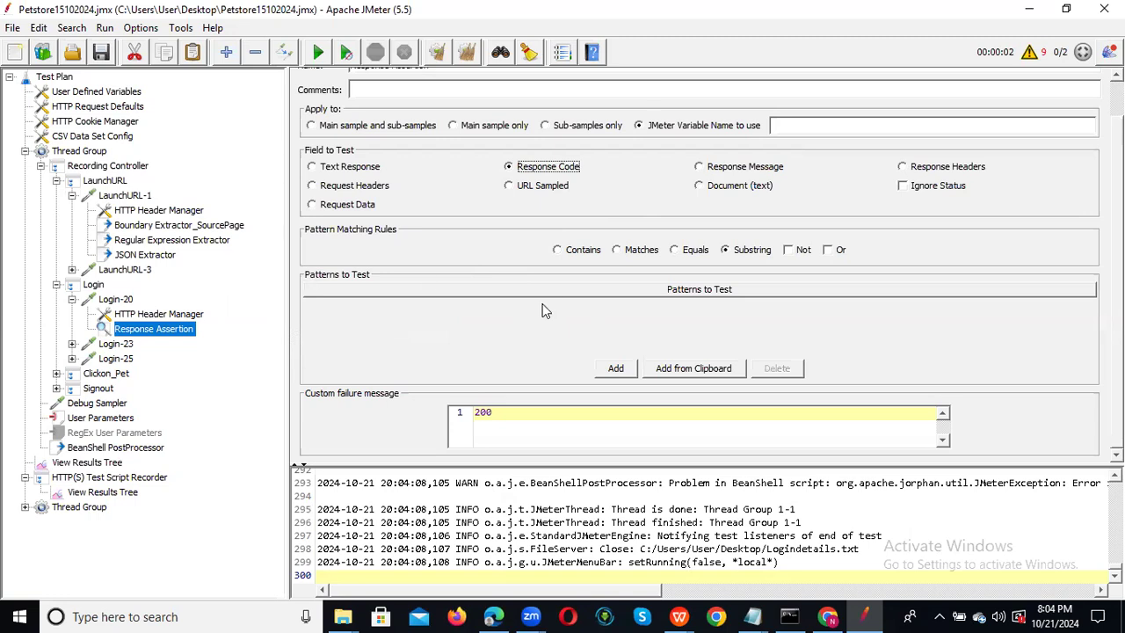
click(524, 413)
click(480, 128)
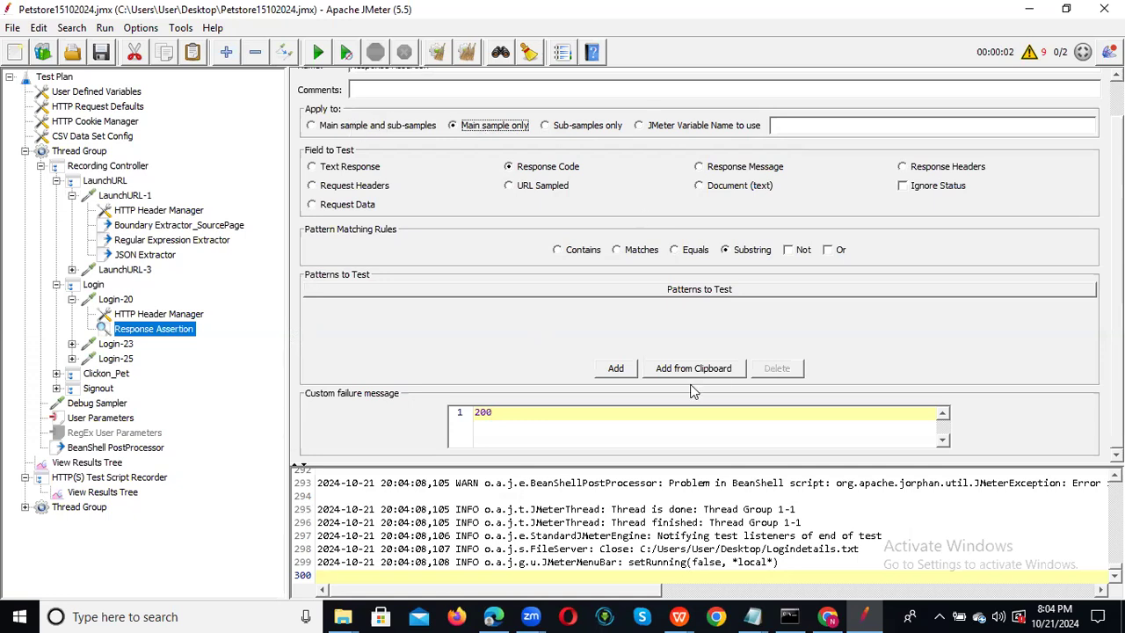
click(101, 55)
click(88, 462)
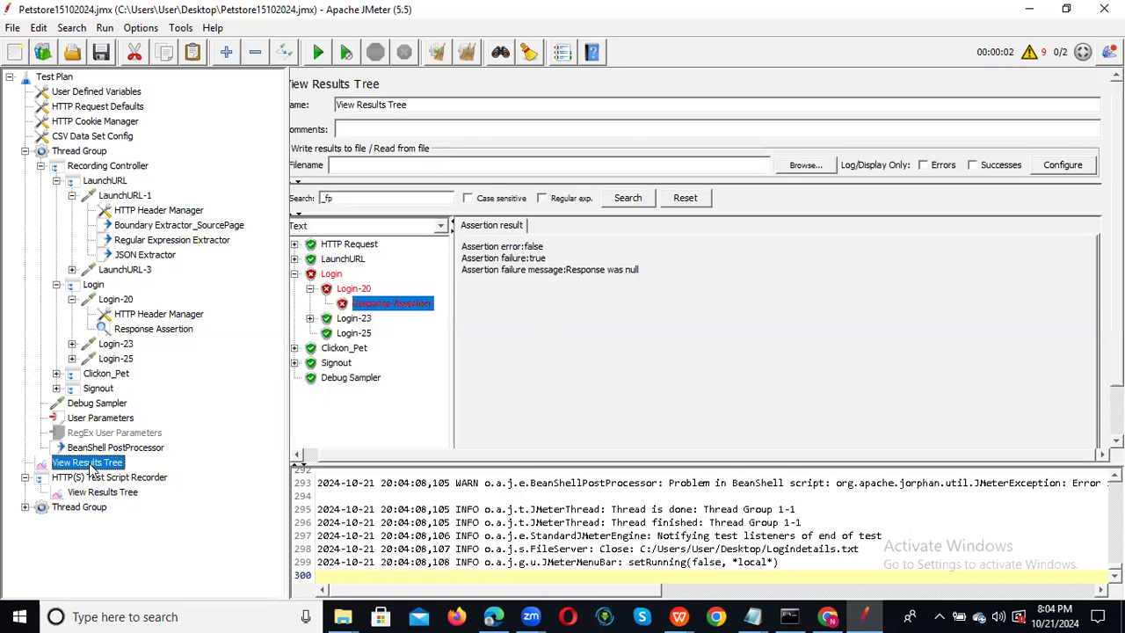
Clear the old results and rerun the plan, appending to recording.xml.
click(437, 53)
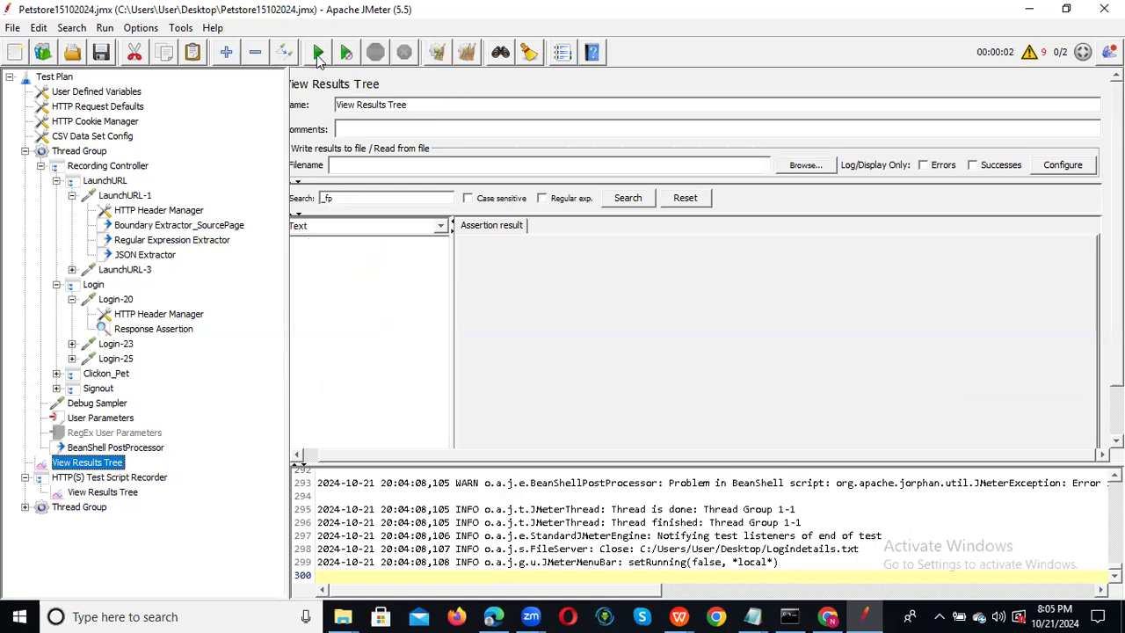
click(317, 52)
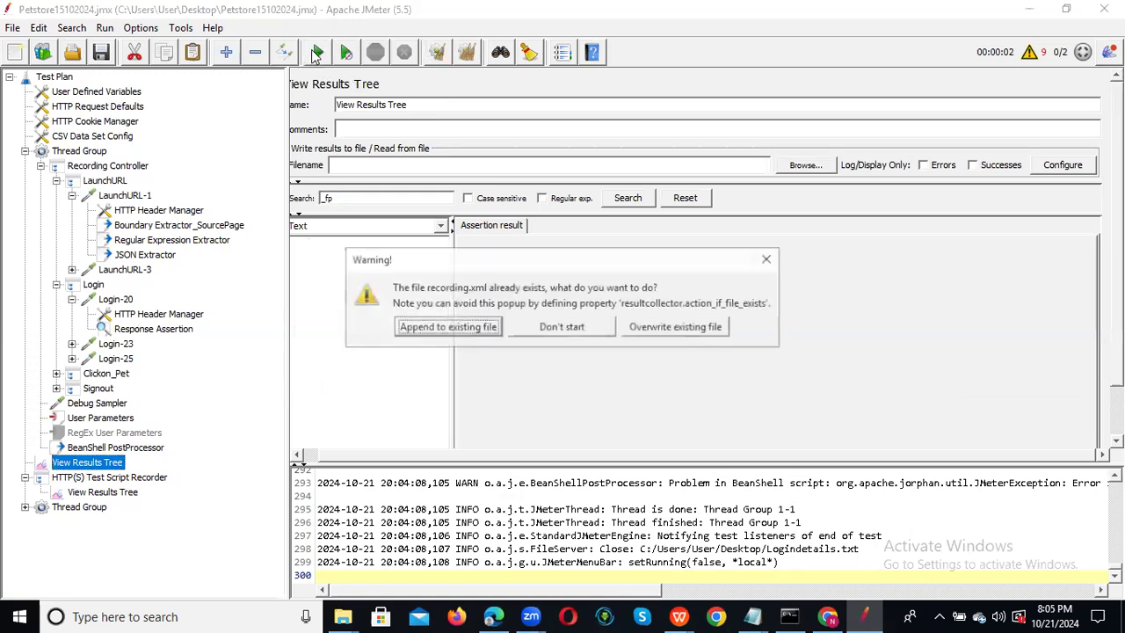
click(451, 326)
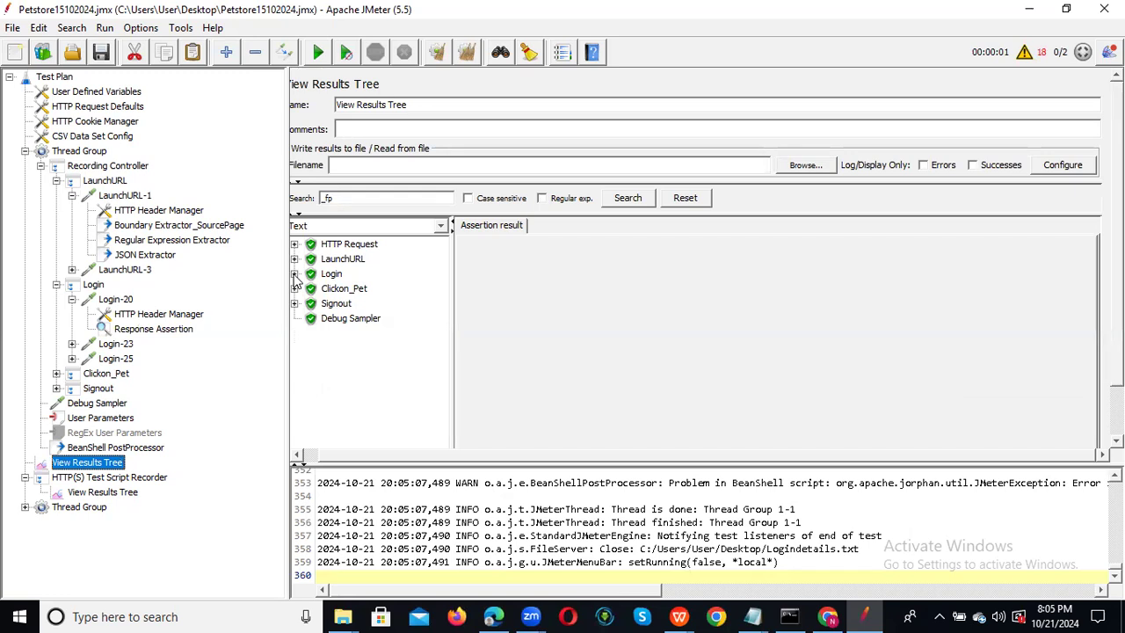
Confirm Login-20 now passes with response code 200, and check the Debug Sampler result.
click(294, 274)
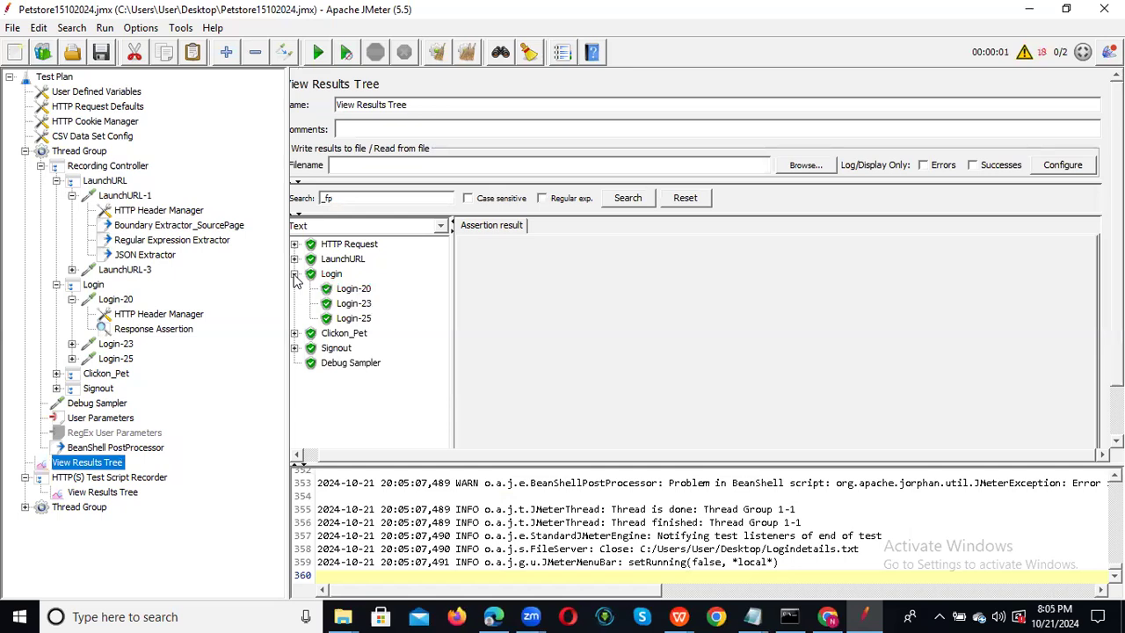
click(355, 293)
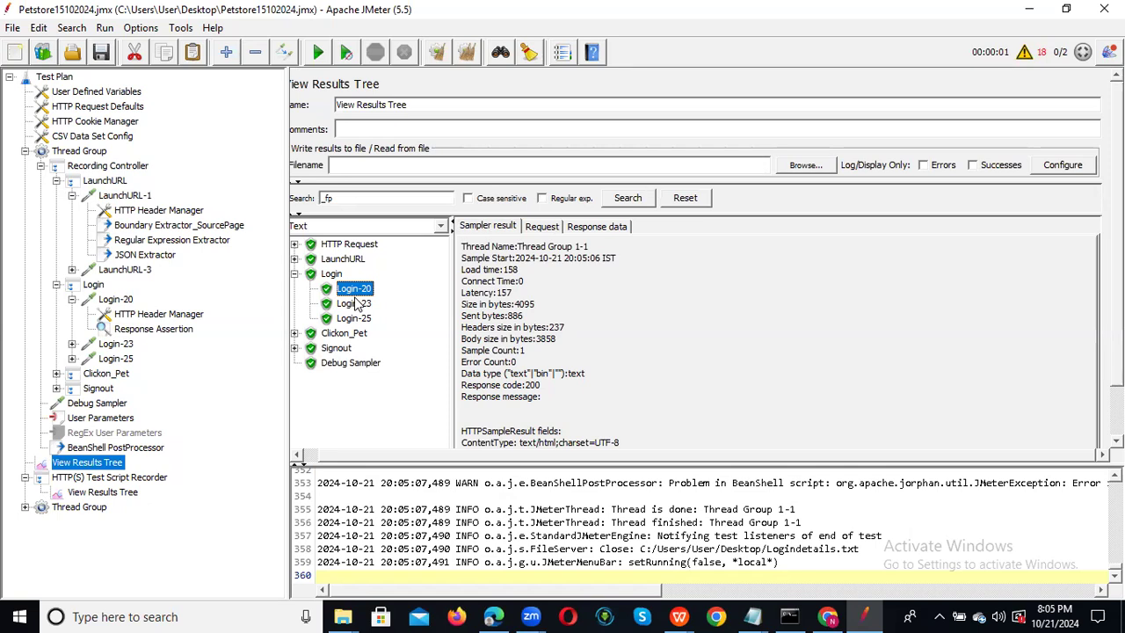
click(351, 363)
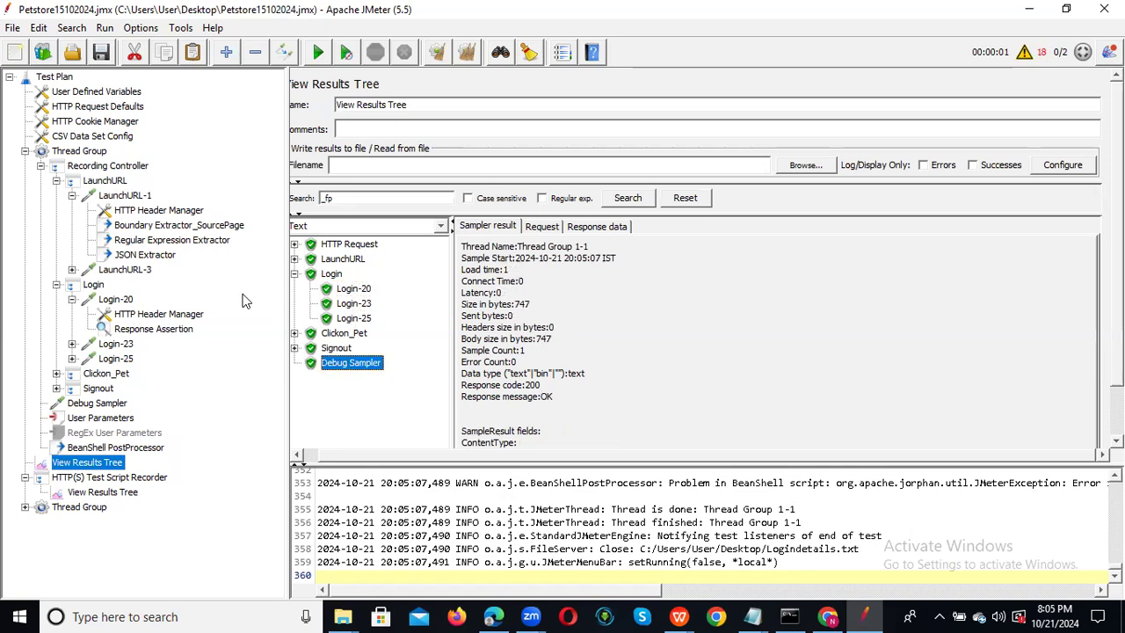
click(165, 335)
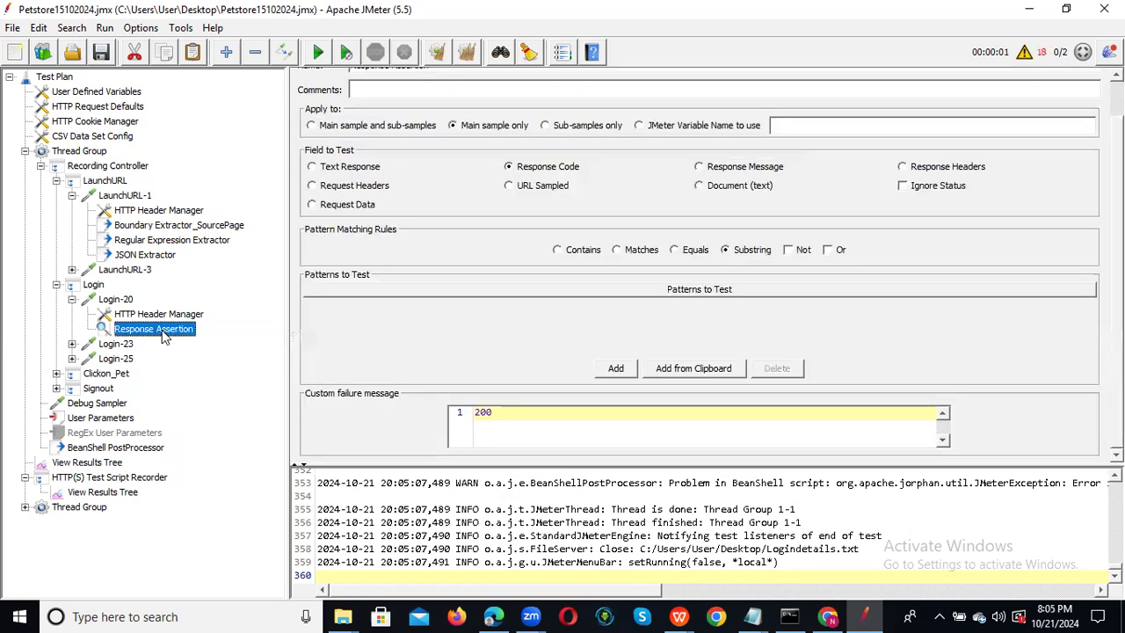
Delete the leading 2 from the failure message, rerun appending to recording.xml, and check Login-20 passes.
click(478, 413)
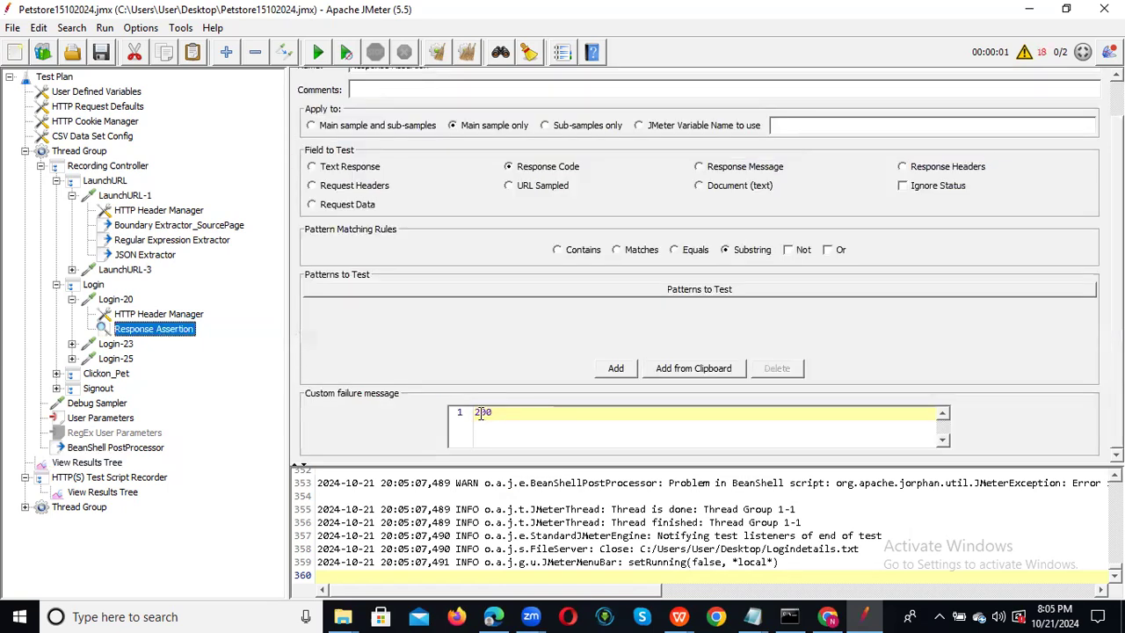
key(BackSpace)
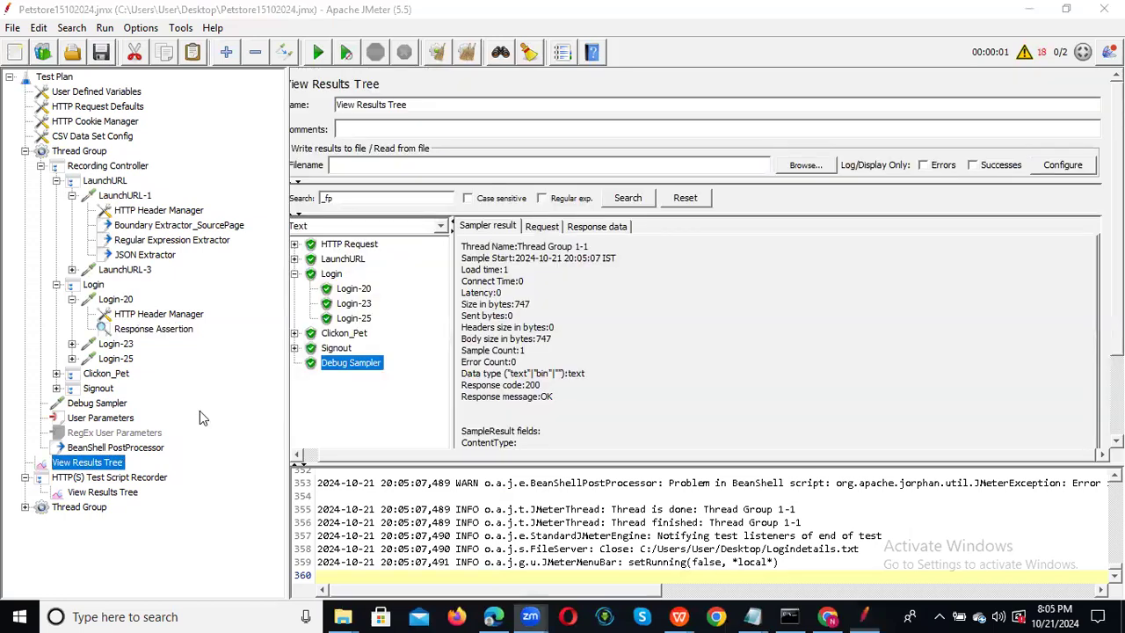
click(436, 53)
click(318, 54)
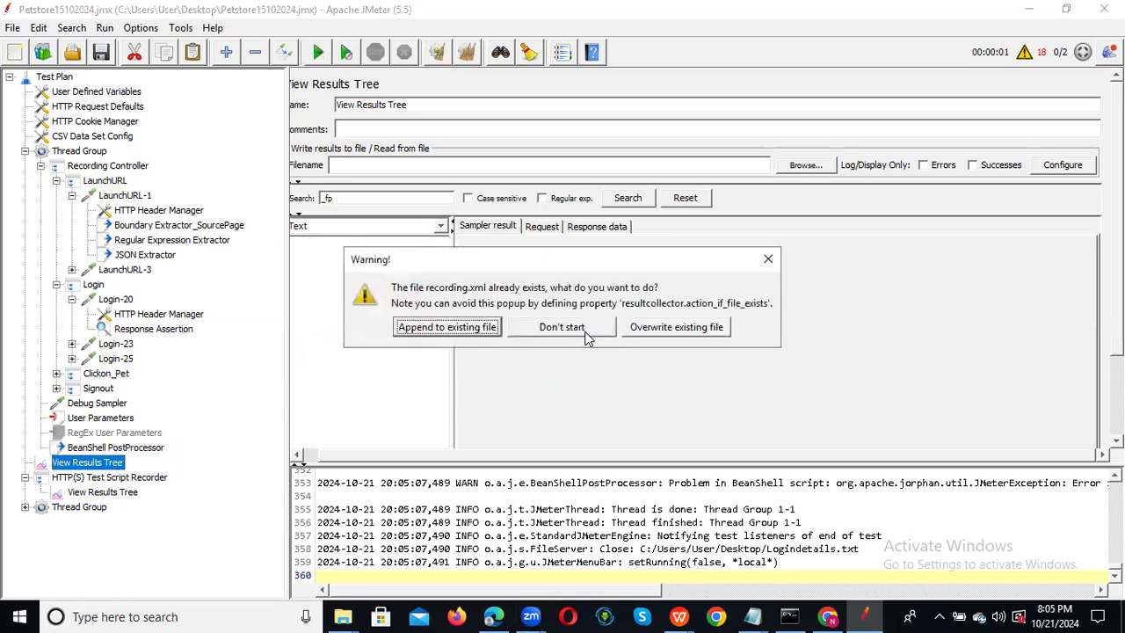
click(468, 327)
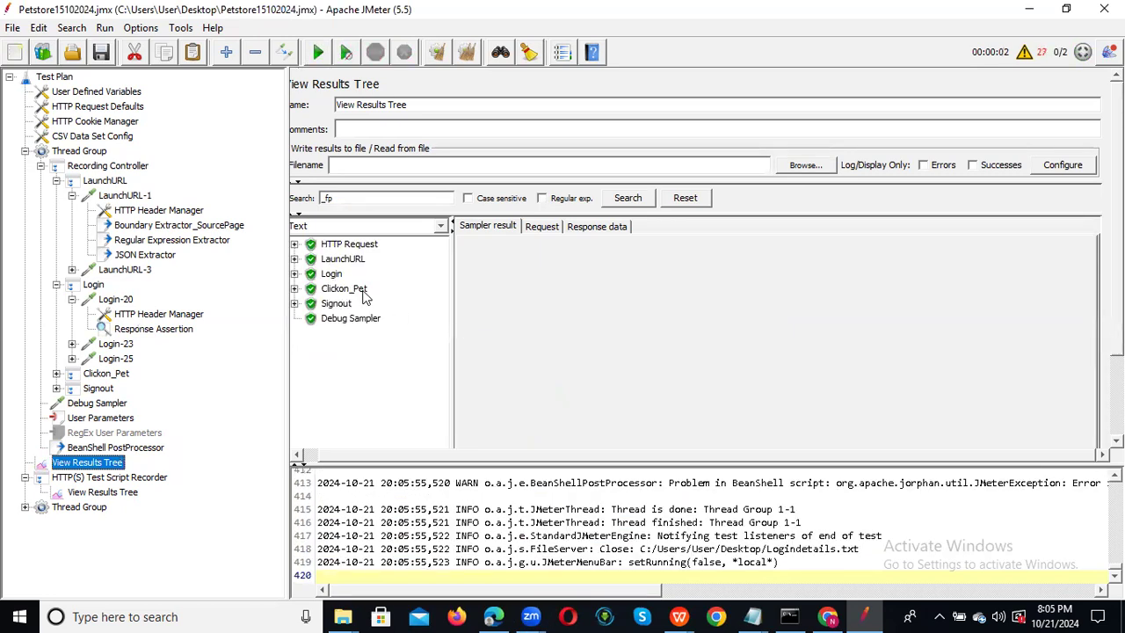
click(295, 273)
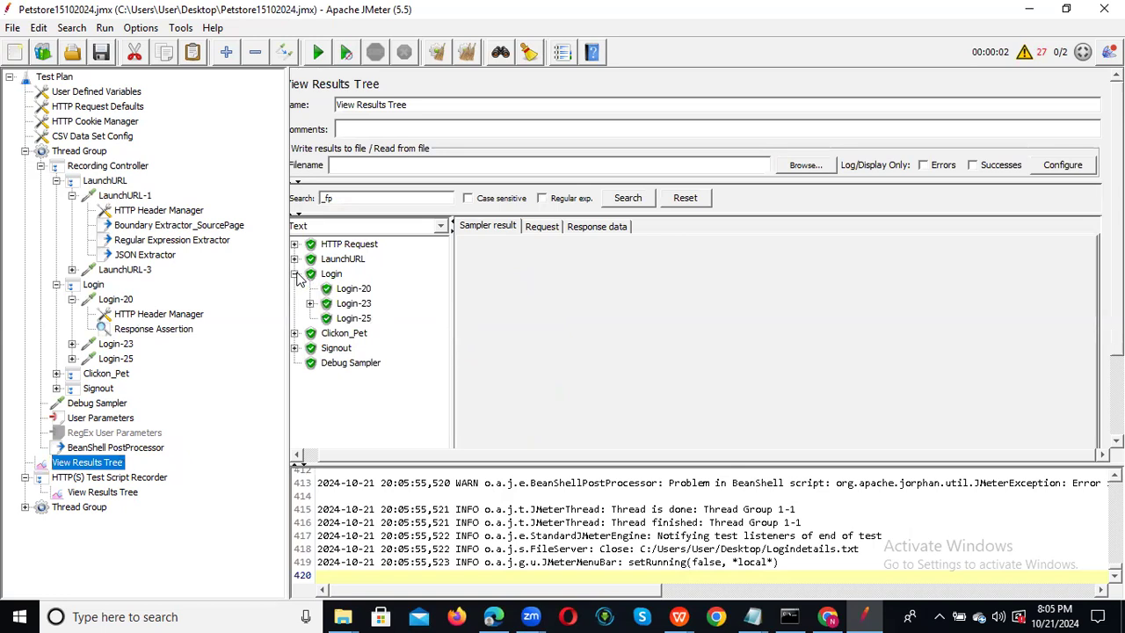
click(349, 292)
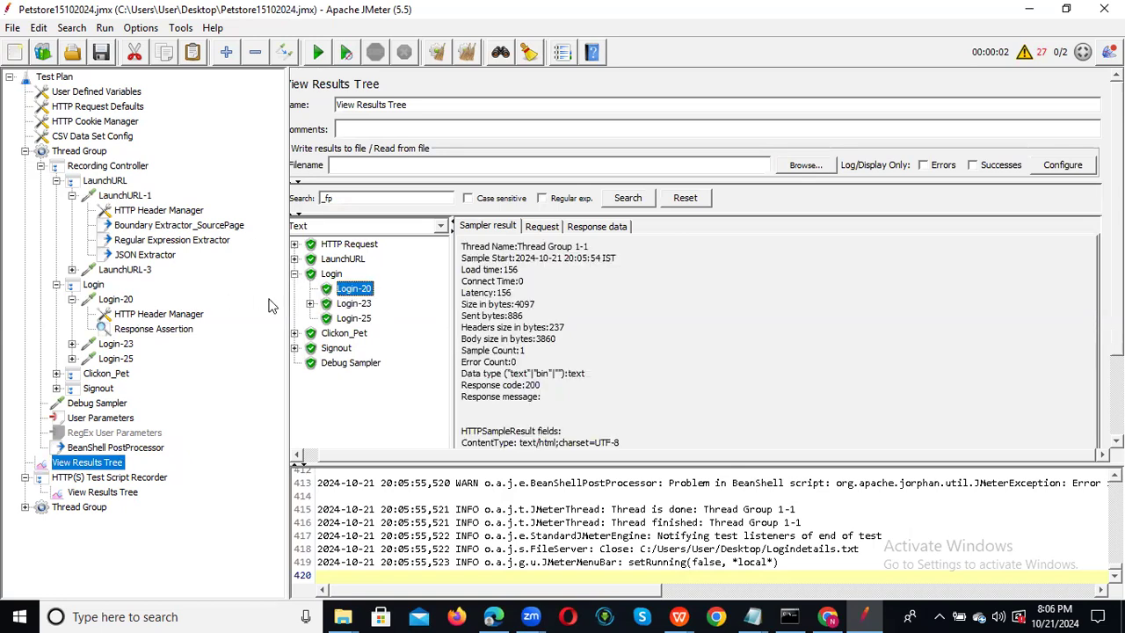
click(169, 332)
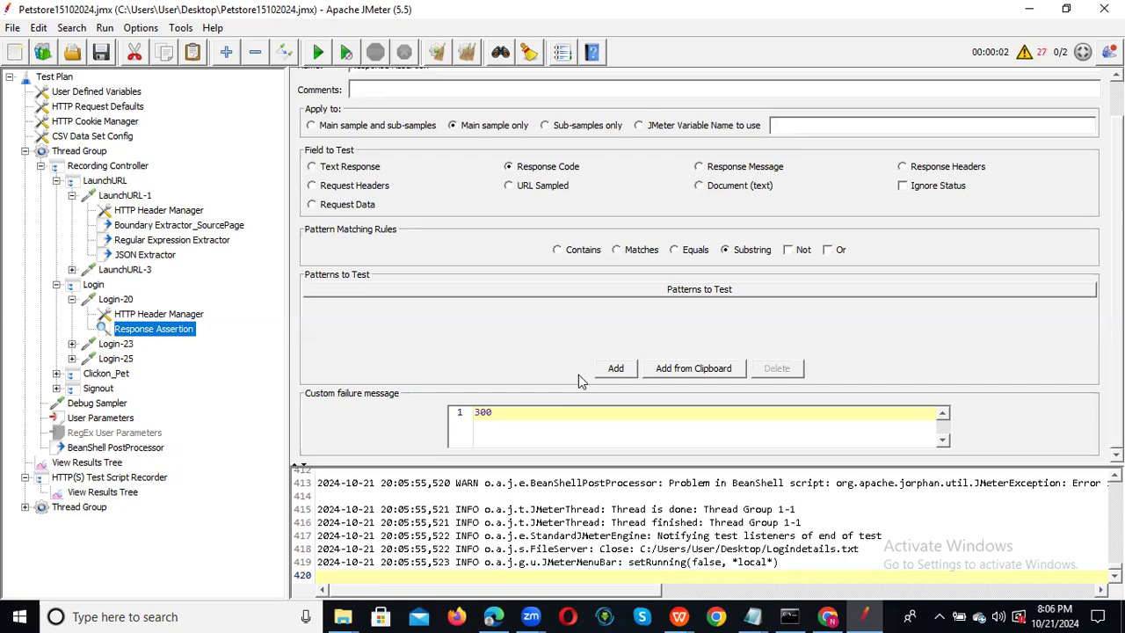
click(513, 413)
click(97, 464)
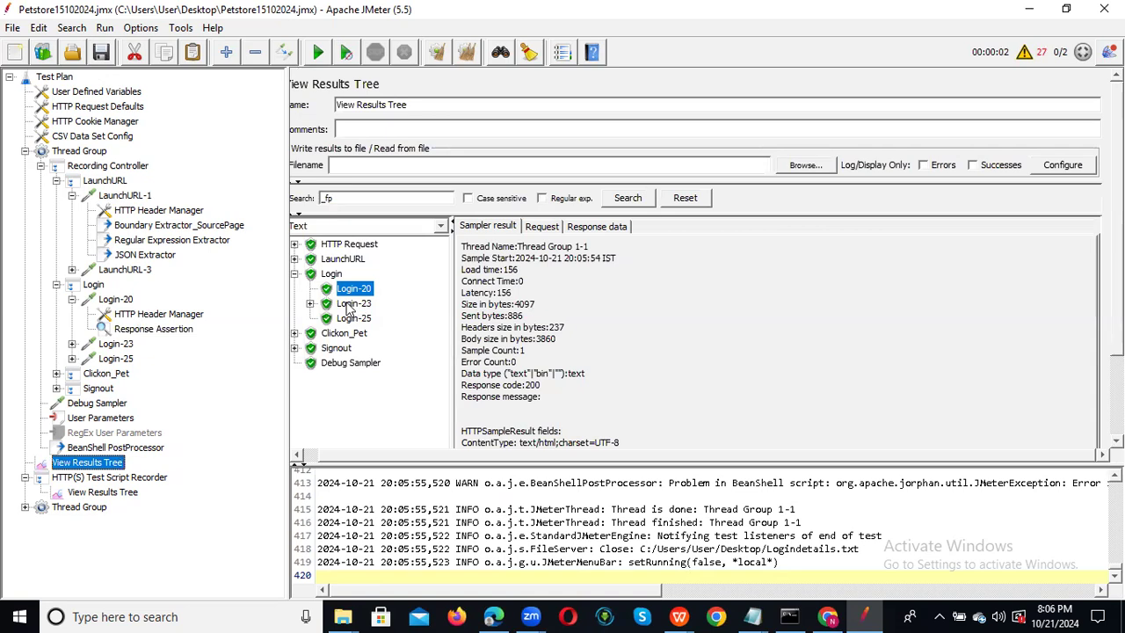
click(596, 227)
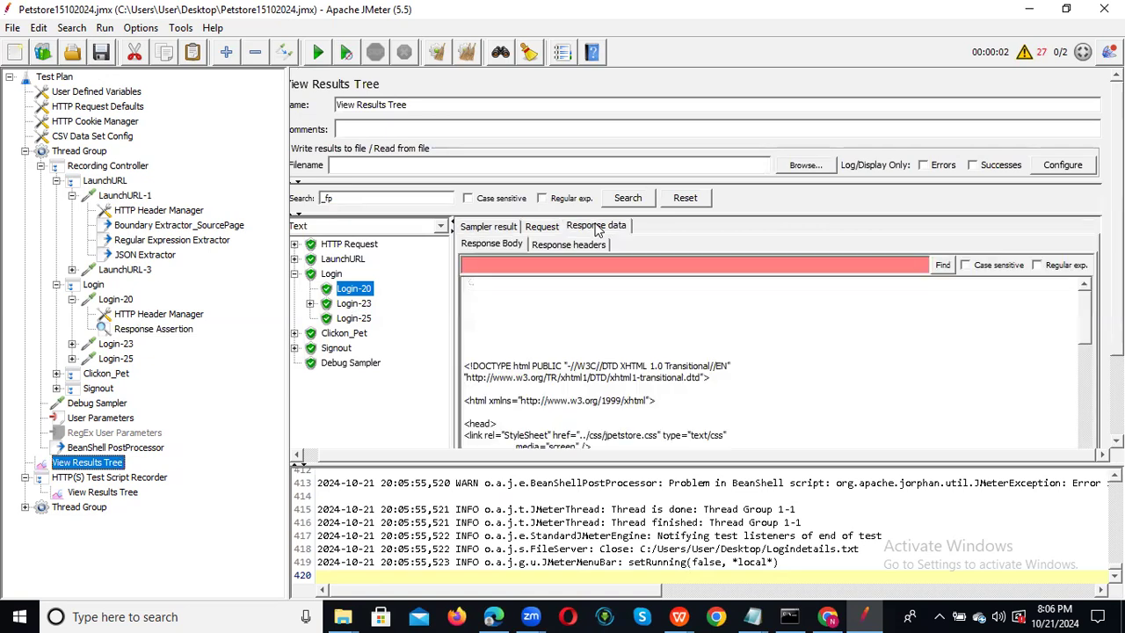
click(542, 228)
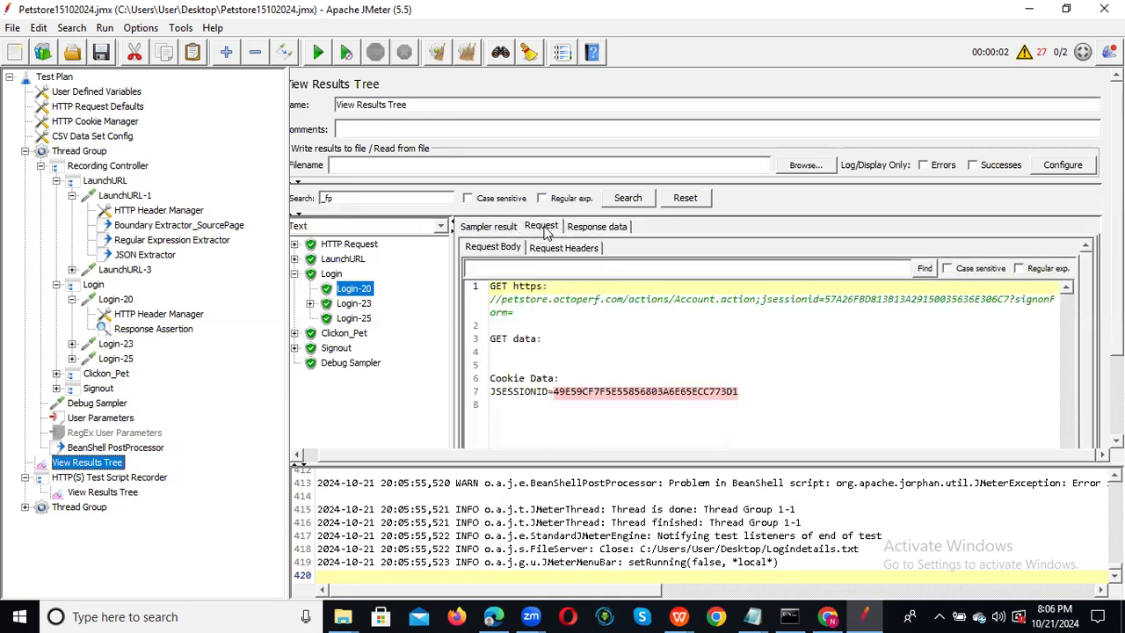
click(489, 226)
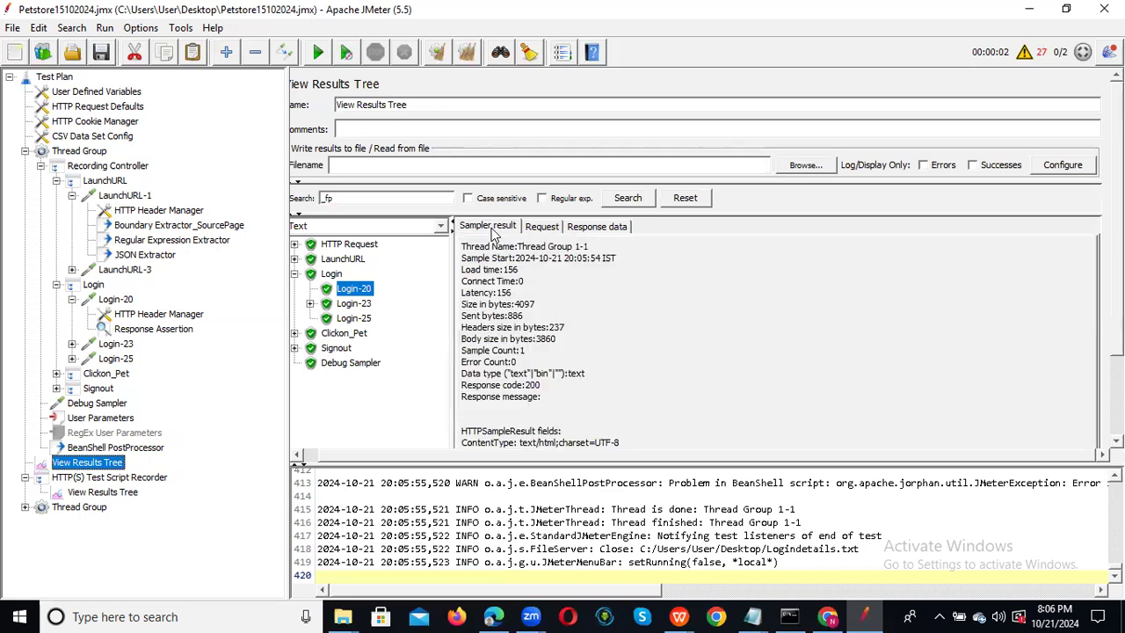
click(354, 306)
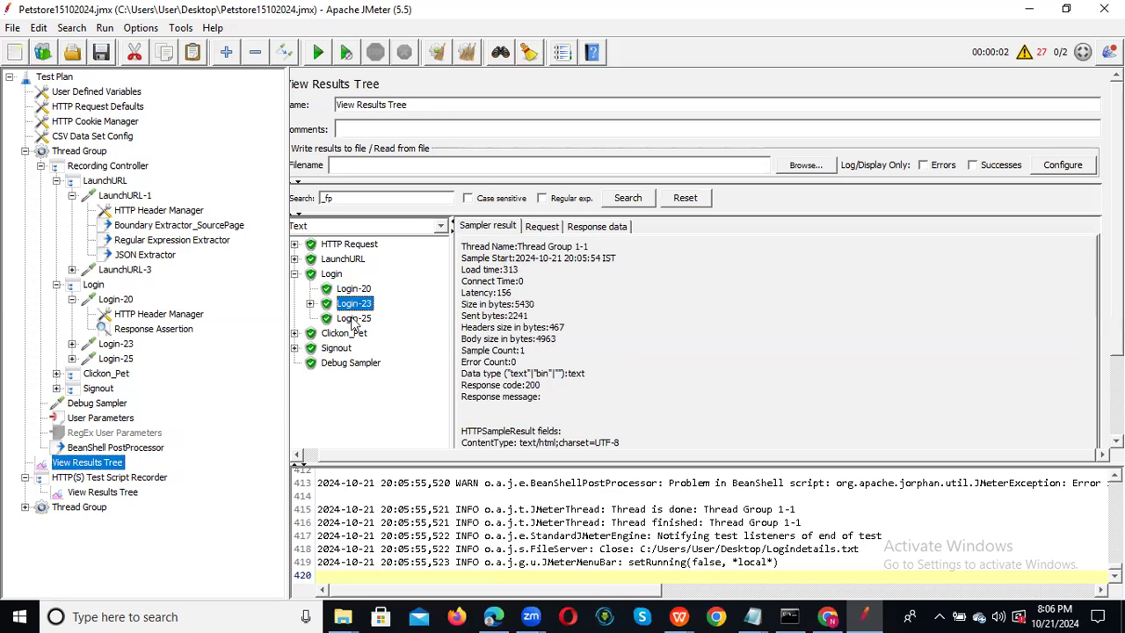
click(355, 320)
click(352, 289)
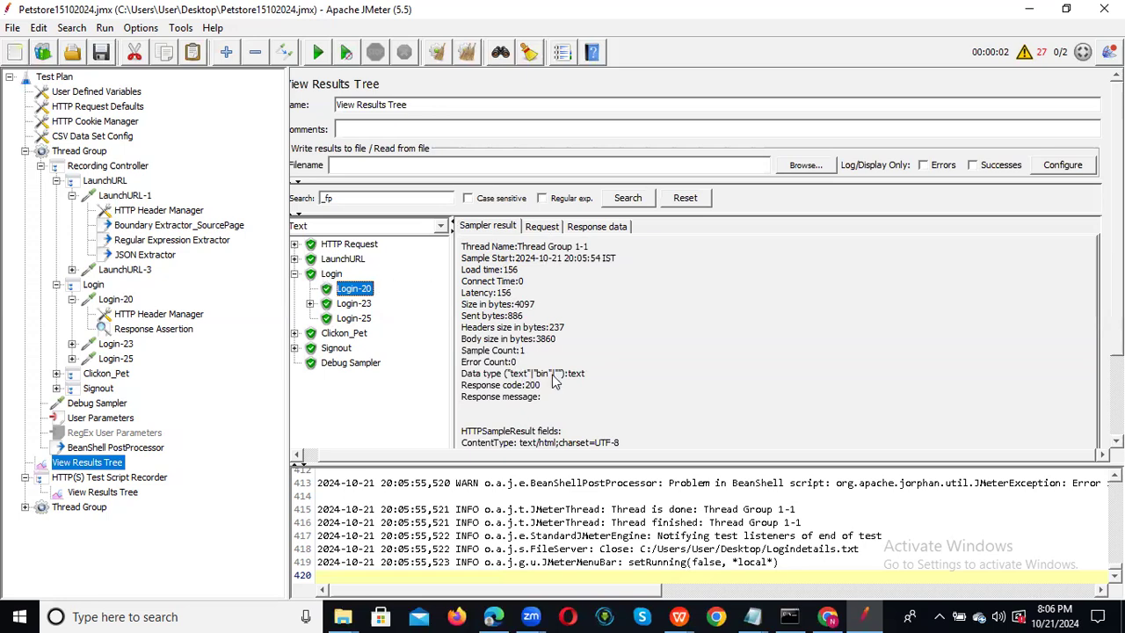
Clear the old results and rerun the plan, appending to recording.xml.
click(438, 56)
click(318, 52)
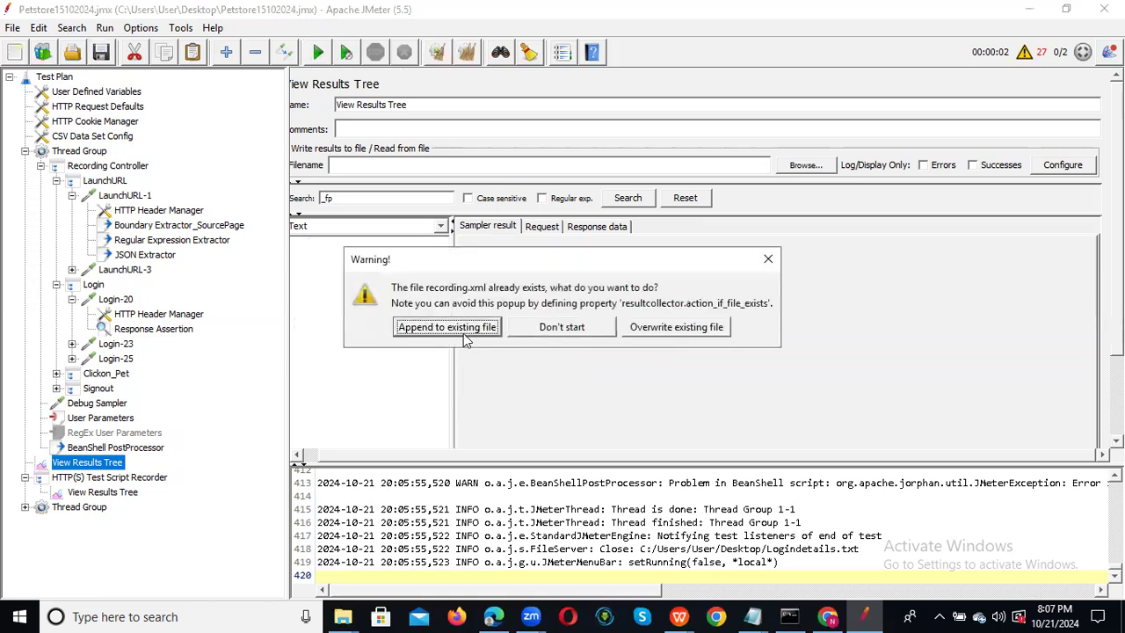
click(466, 335)
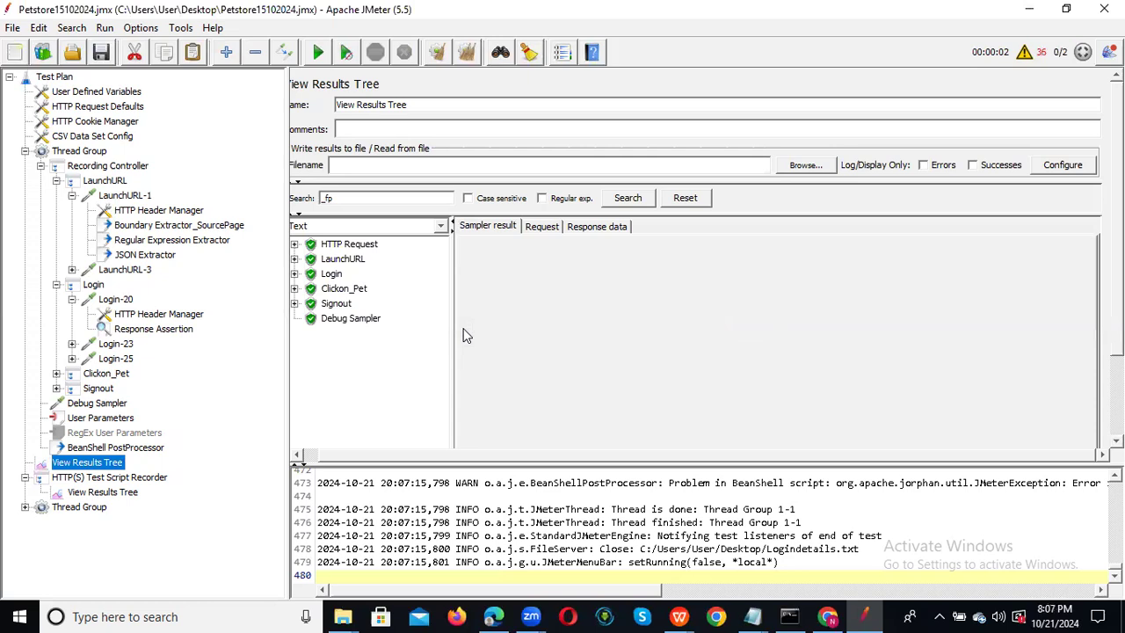
Compare the Login-20 and Login-23 sample results, then open Login-20's Response Assertion.
click(295, 274)
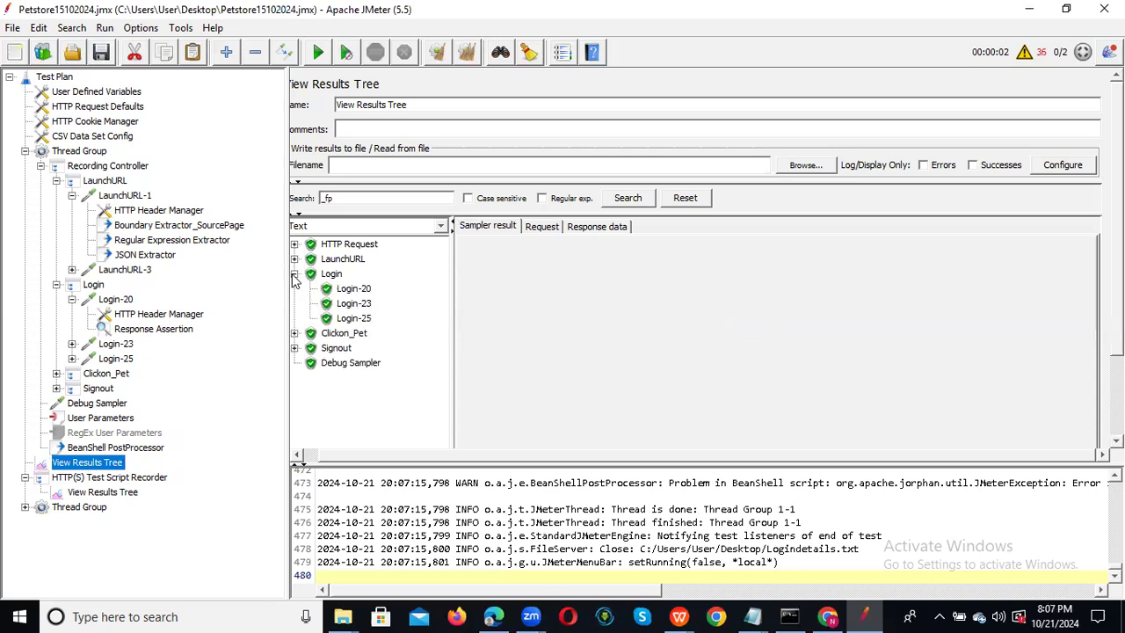
click(361, 292)
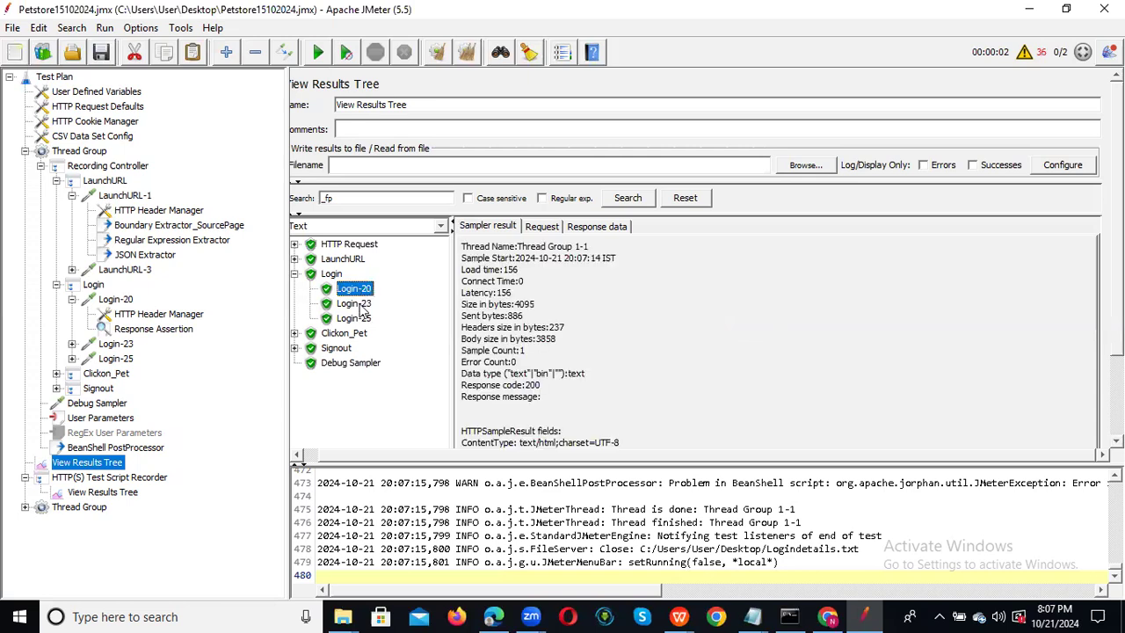
click(359, 304)
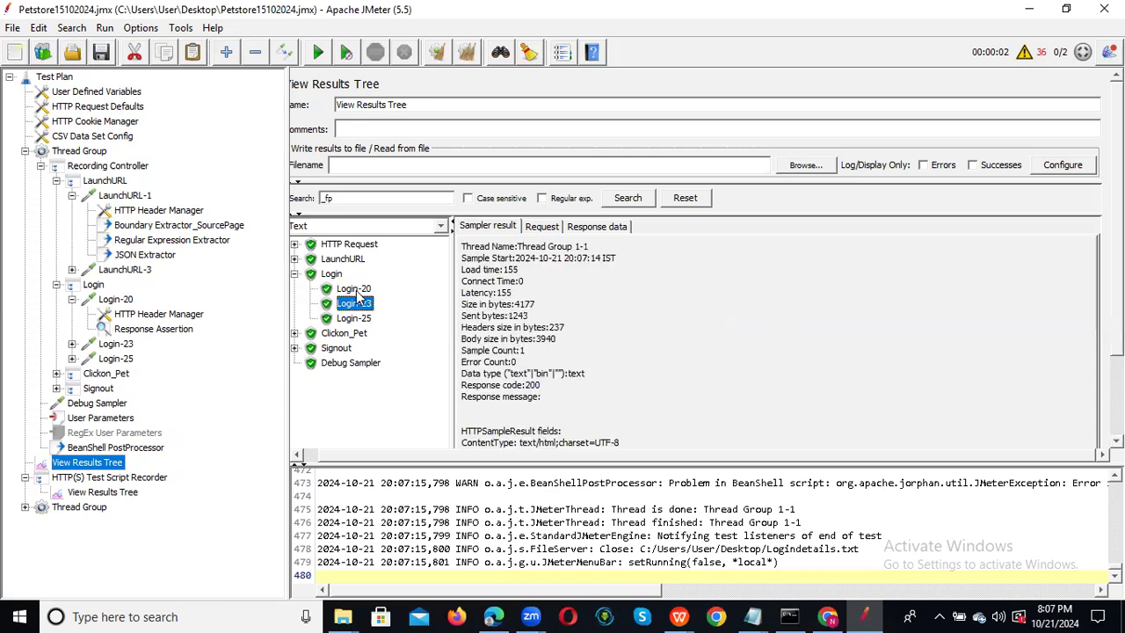
click(359, 292)
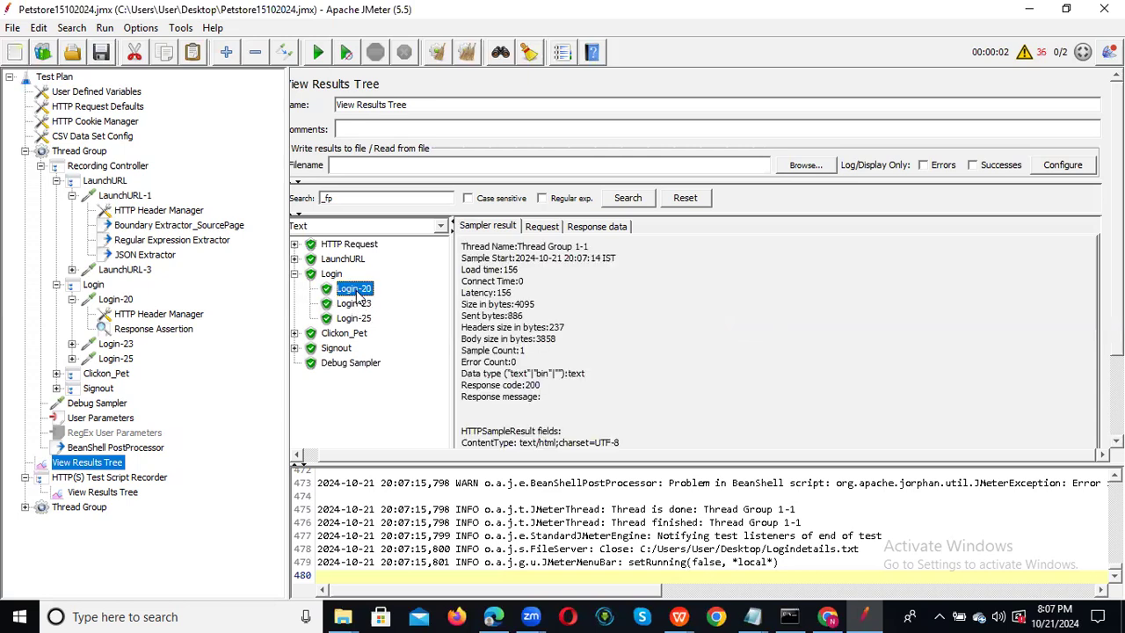
click(140, 330)
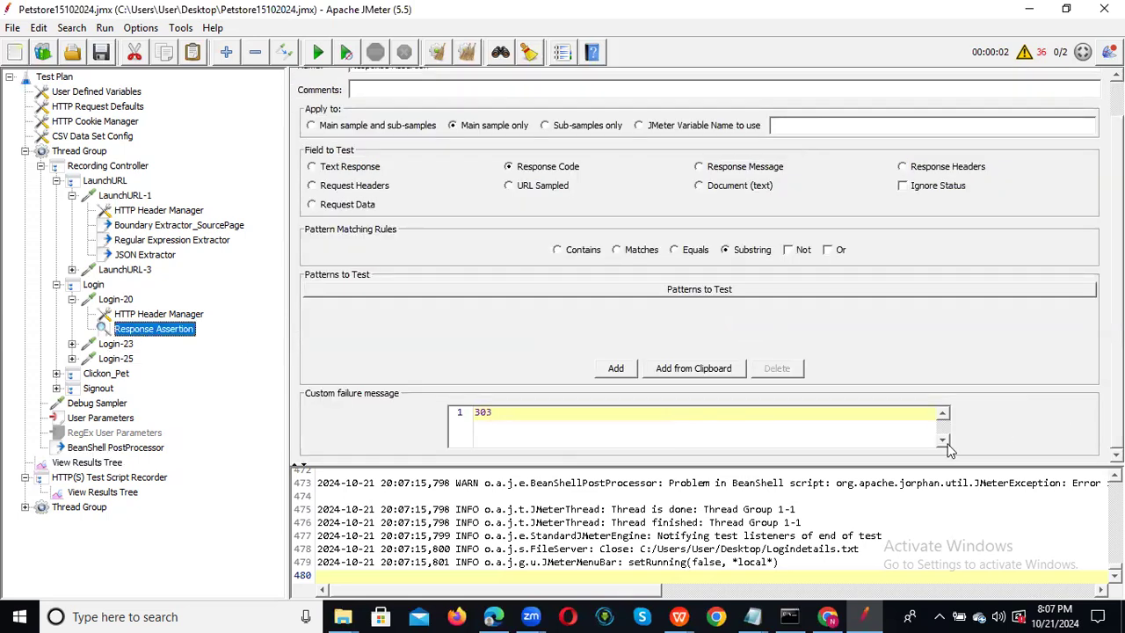
Switch the tested field to Response Message and back to Response Code, keeping message 303.
double_click(506, 411)
click(505, 411)
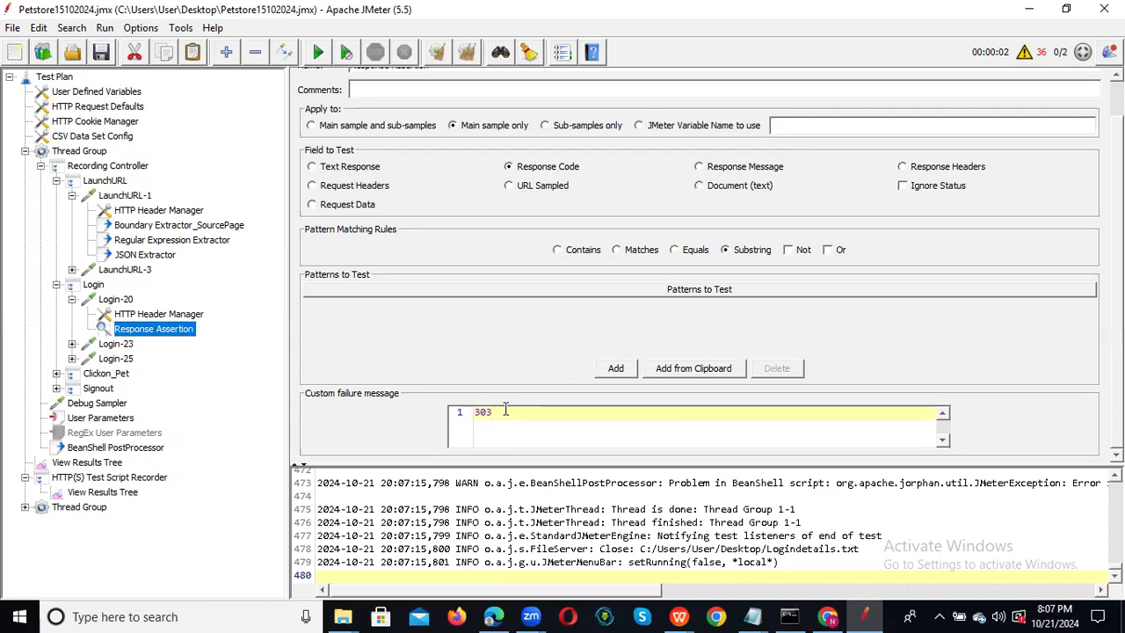
click(710, 172)
click(519, 170)
Clear the results, rerun appending to recording.xml, and reopen the Response Assertion.
click(117, 461)
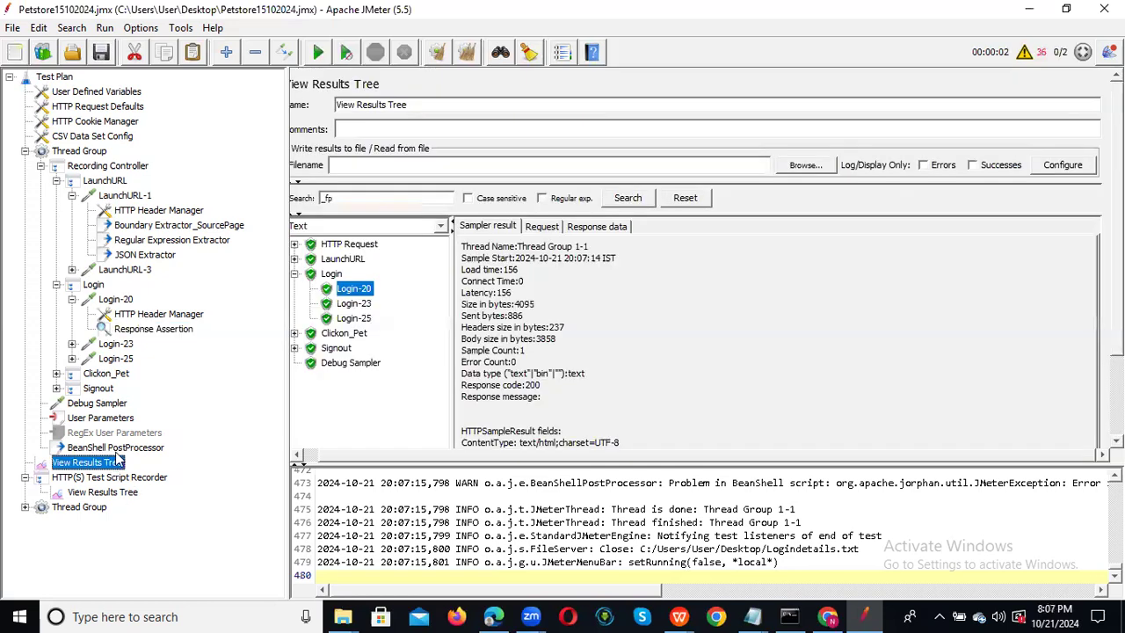
click(448, 54)
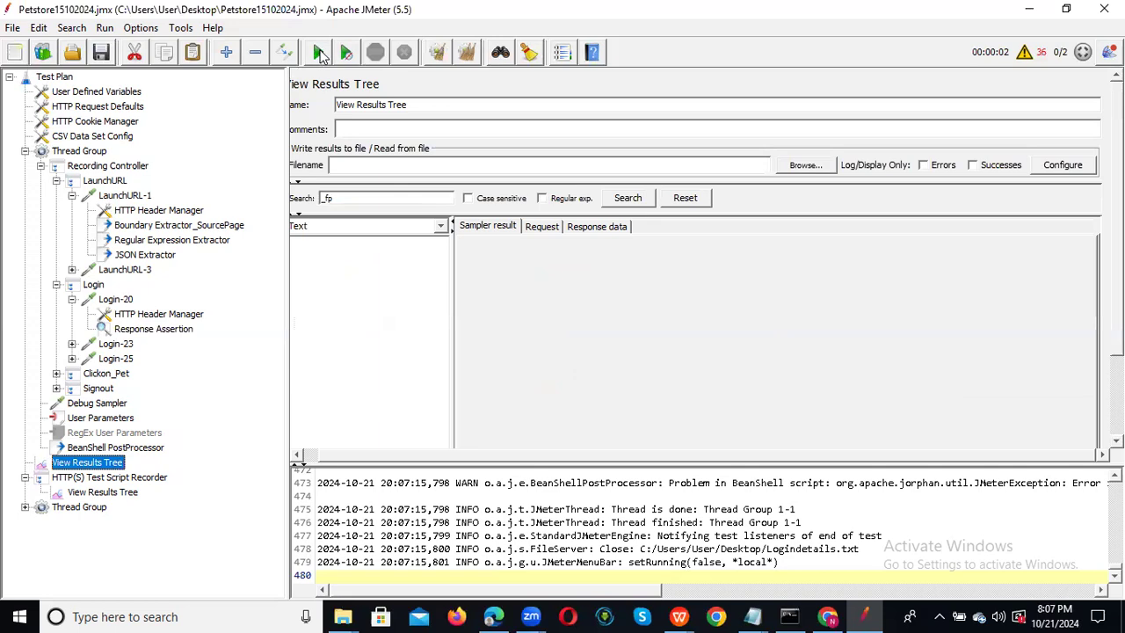
click(318, 53)
click(439, 332)
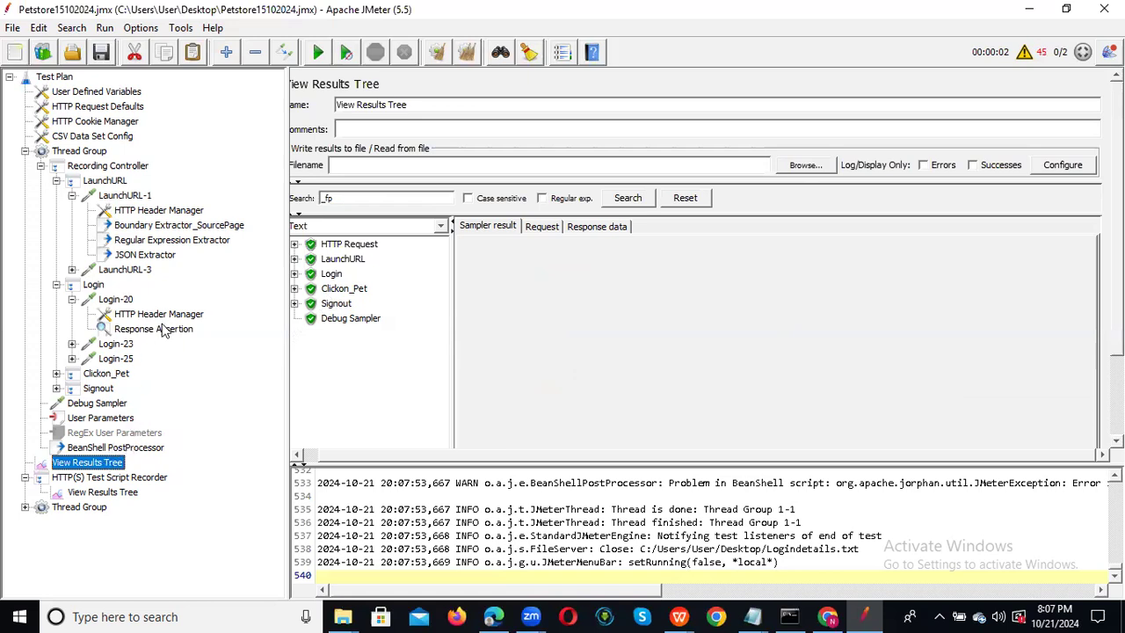
click(156, 332)
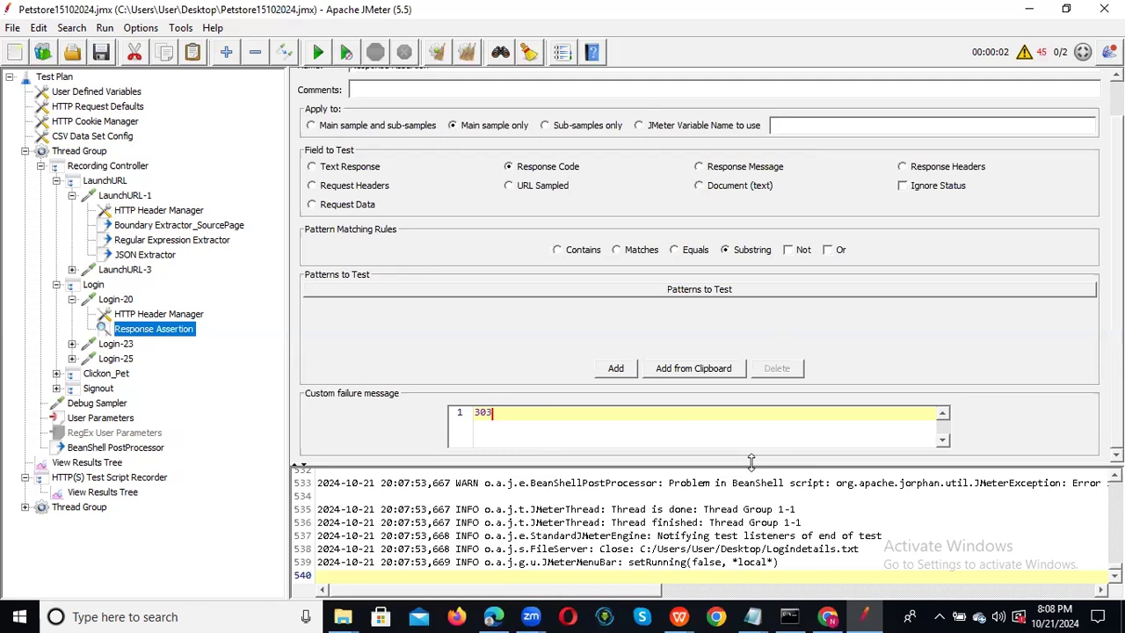
Enlarge the settings area, hide the log panel, and add a blank row under Patterns to Test.
drag(751, 461, 754, 518)
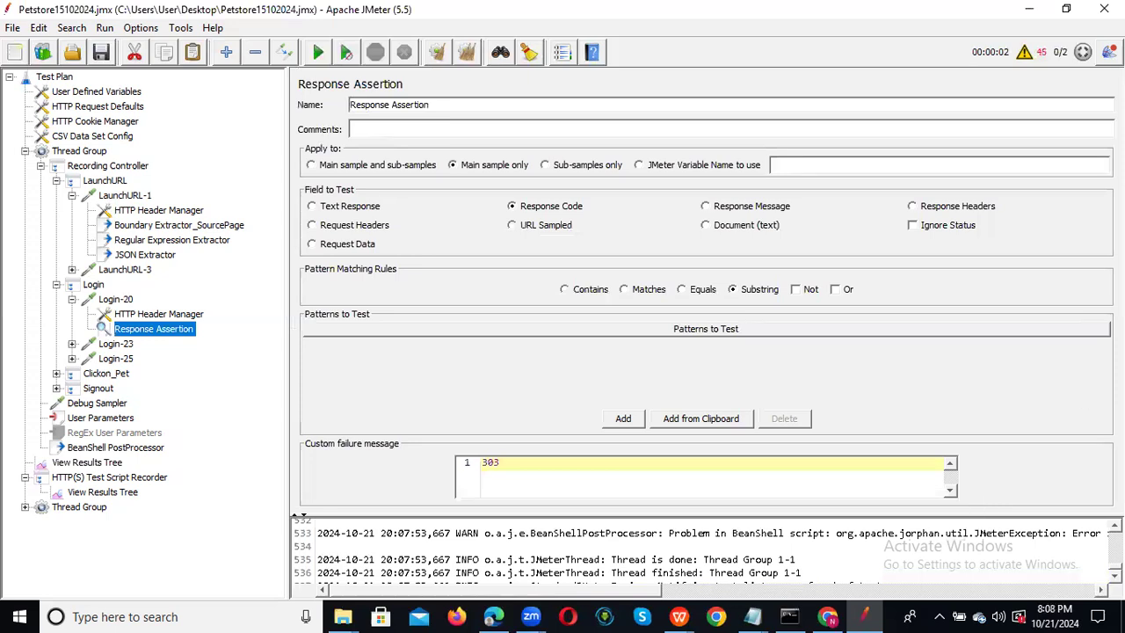
click(1109, 52)
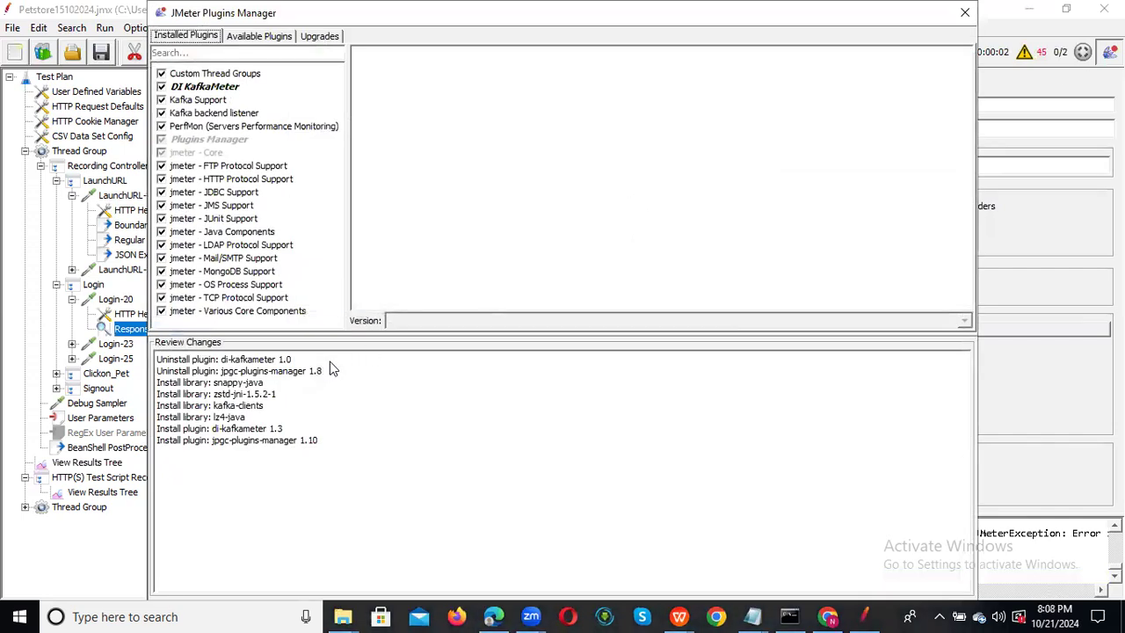
click(964, 12)
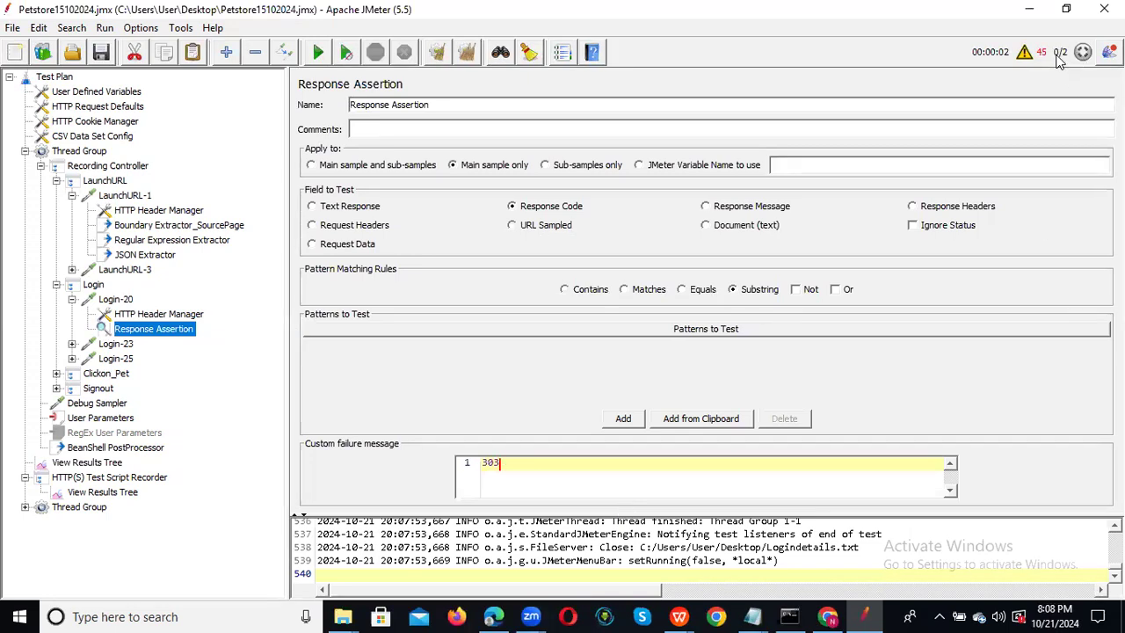
click(1025, 53)
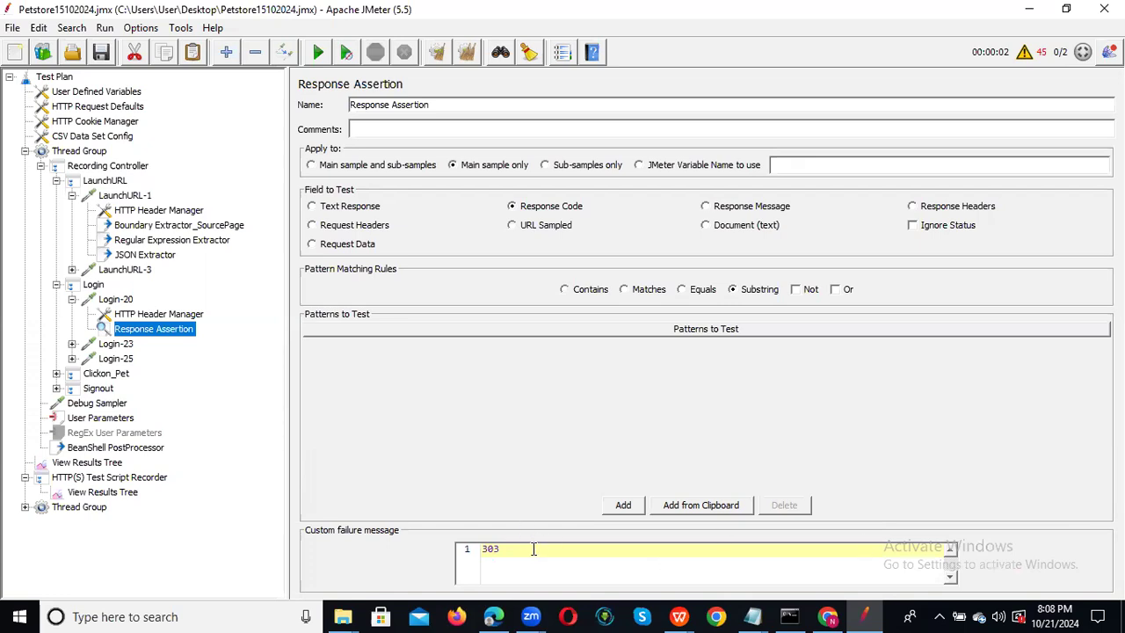
click(622, 510)
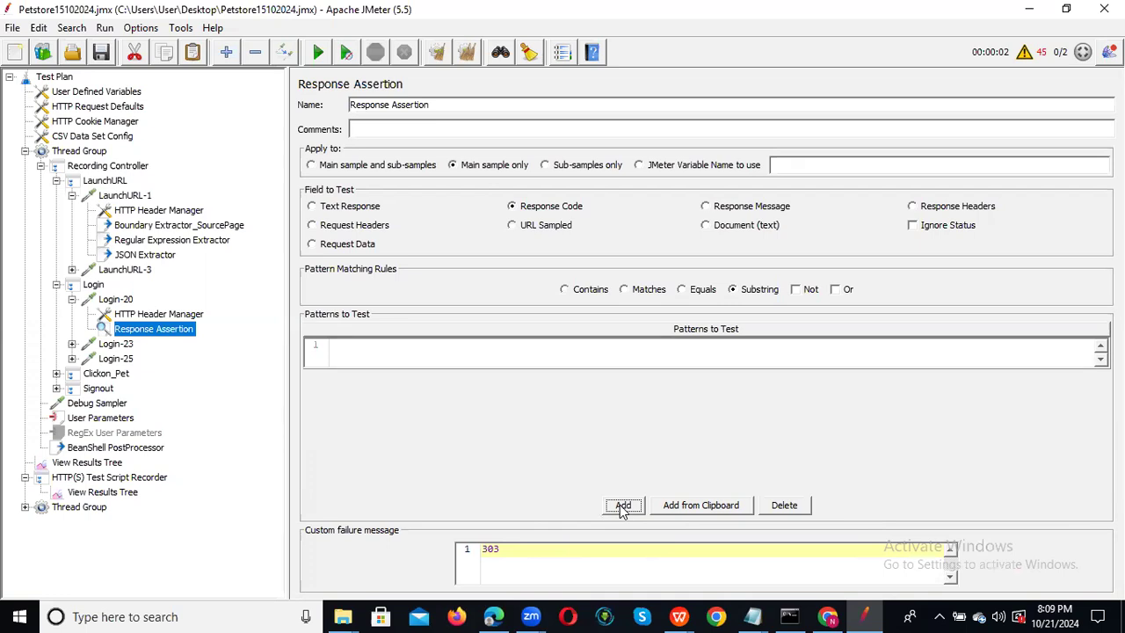
Enter 303 as the Response Assertion's test pattern and save the test plan.
click(364, 345)
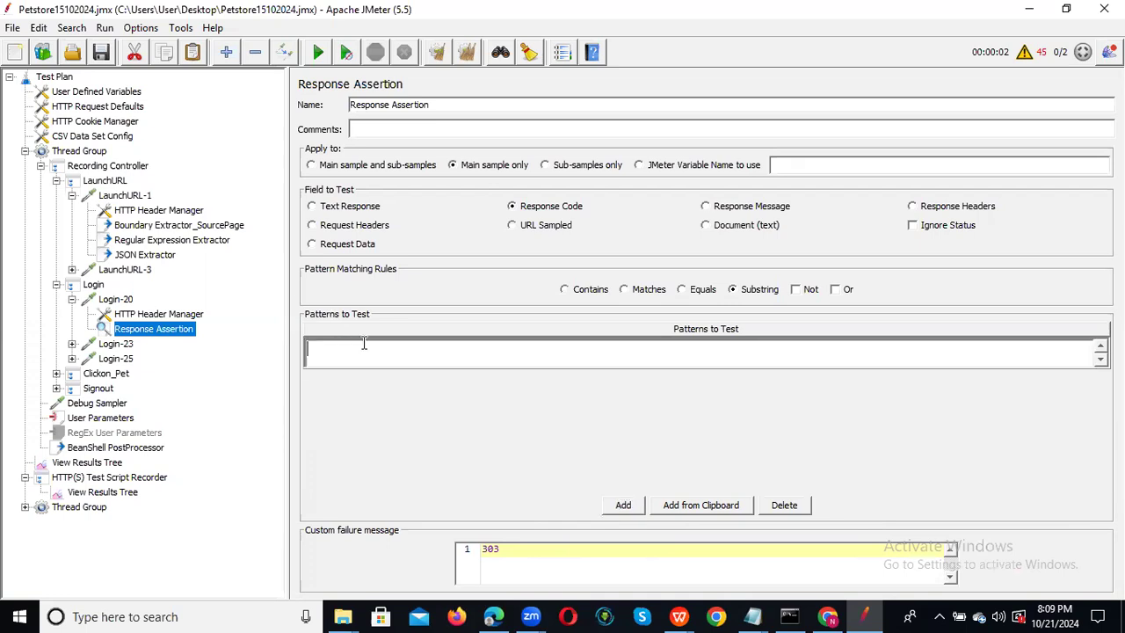
text(303)
click(550, 209)
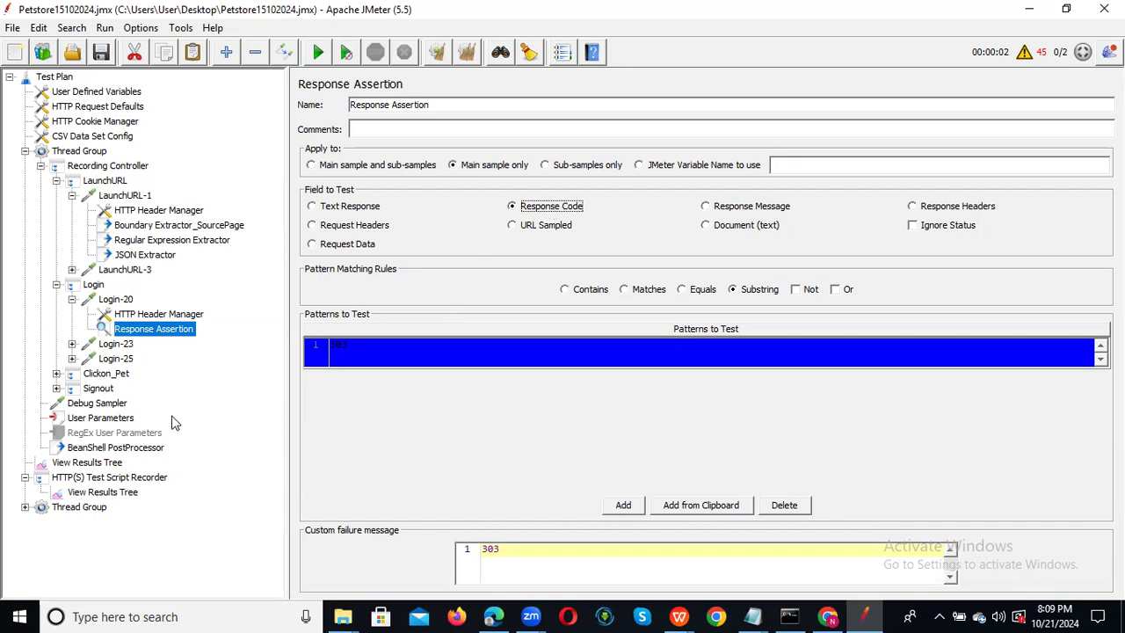
click(102, 53)
click(101, 464)
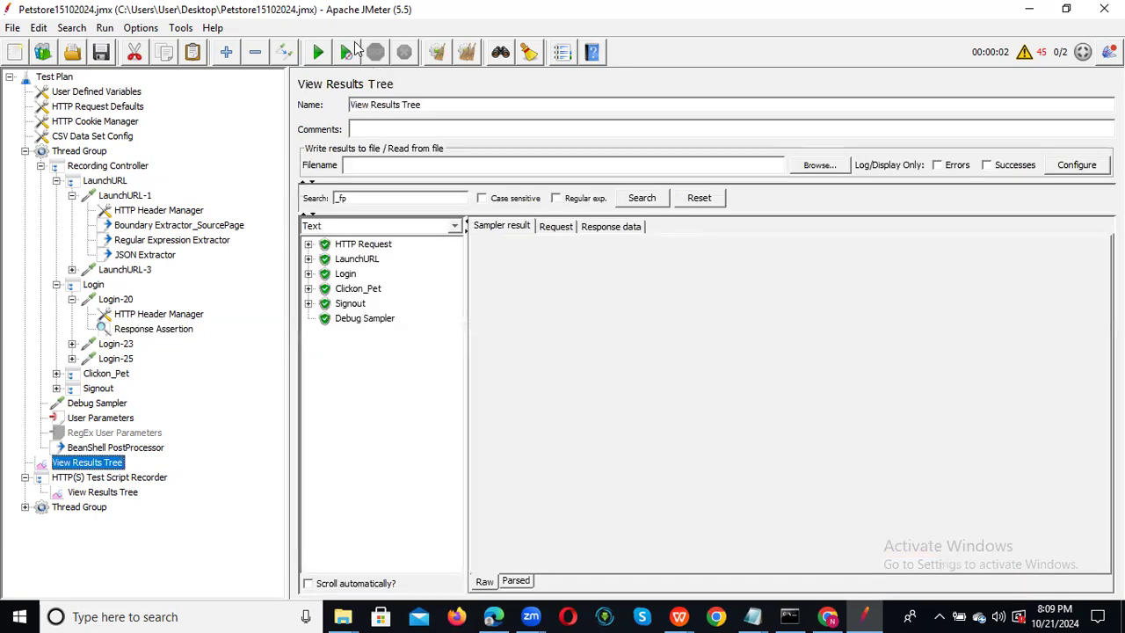
Clear the old results and rerun the test, appending results to recording.xml.
click(437, 52)
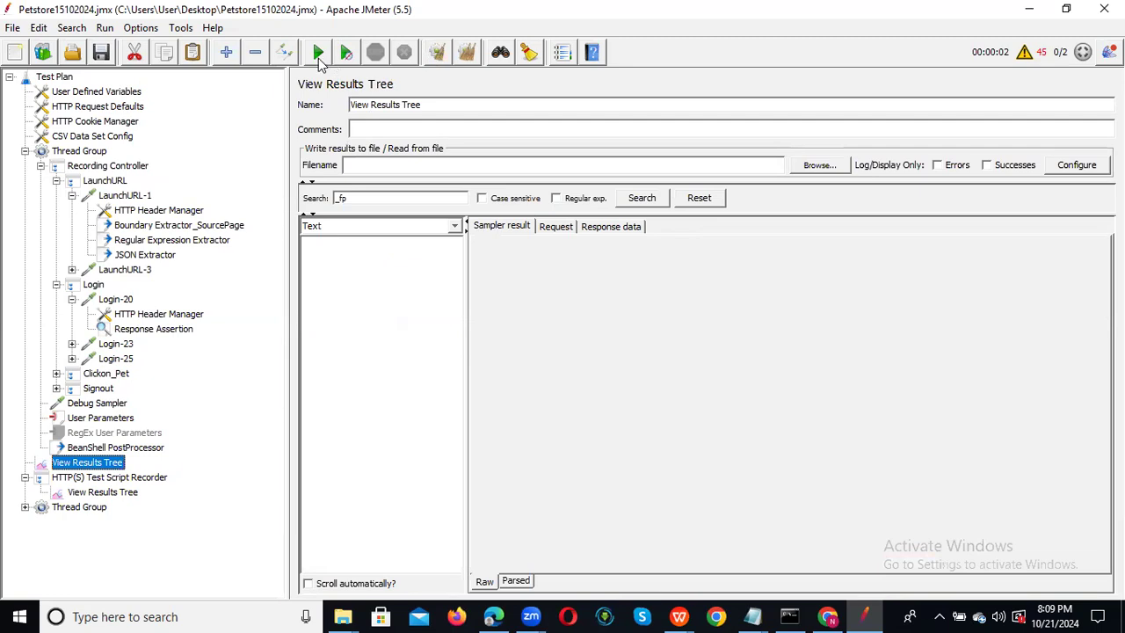
click(318, 54)
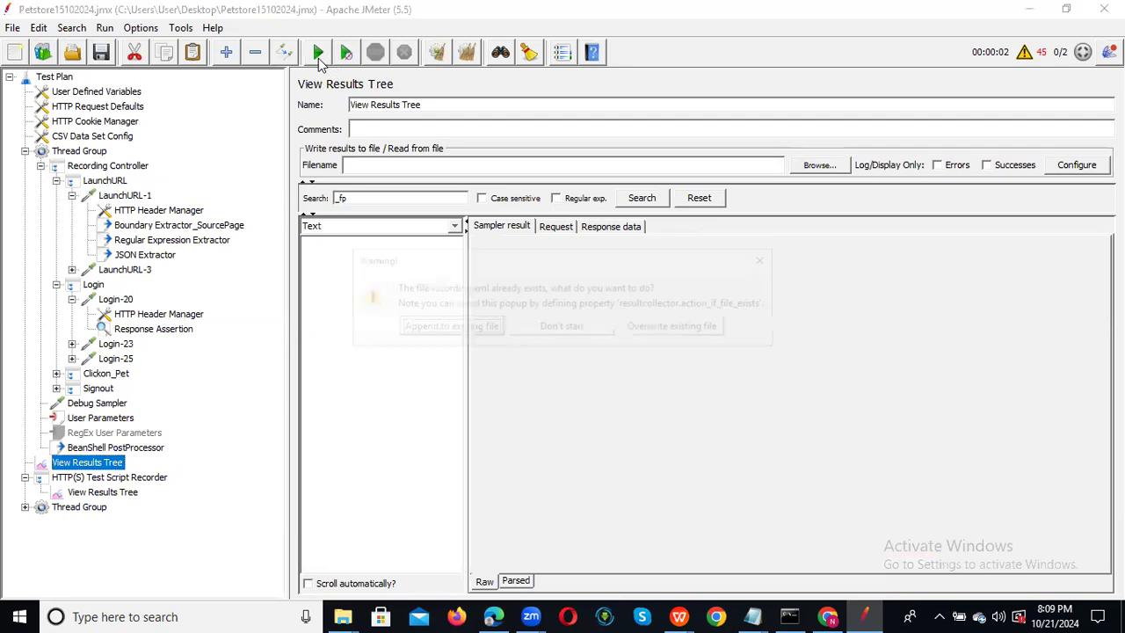
click(448, 327)
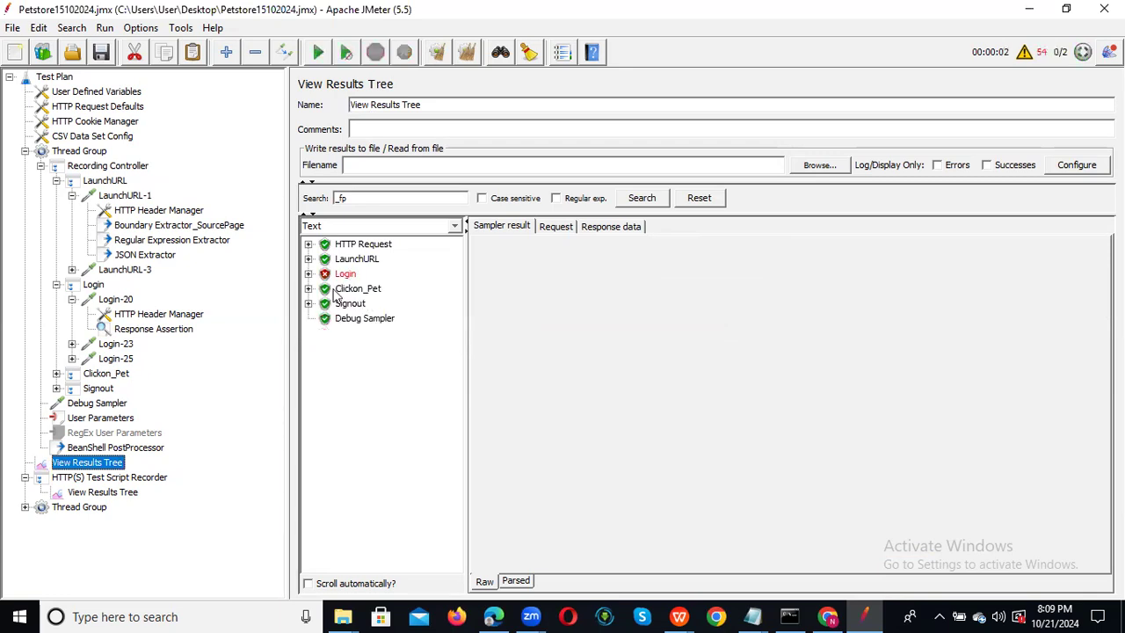
Inspect Login-20's failed assertion message 303 and open its Response Assertion settings.
click(309, 274)
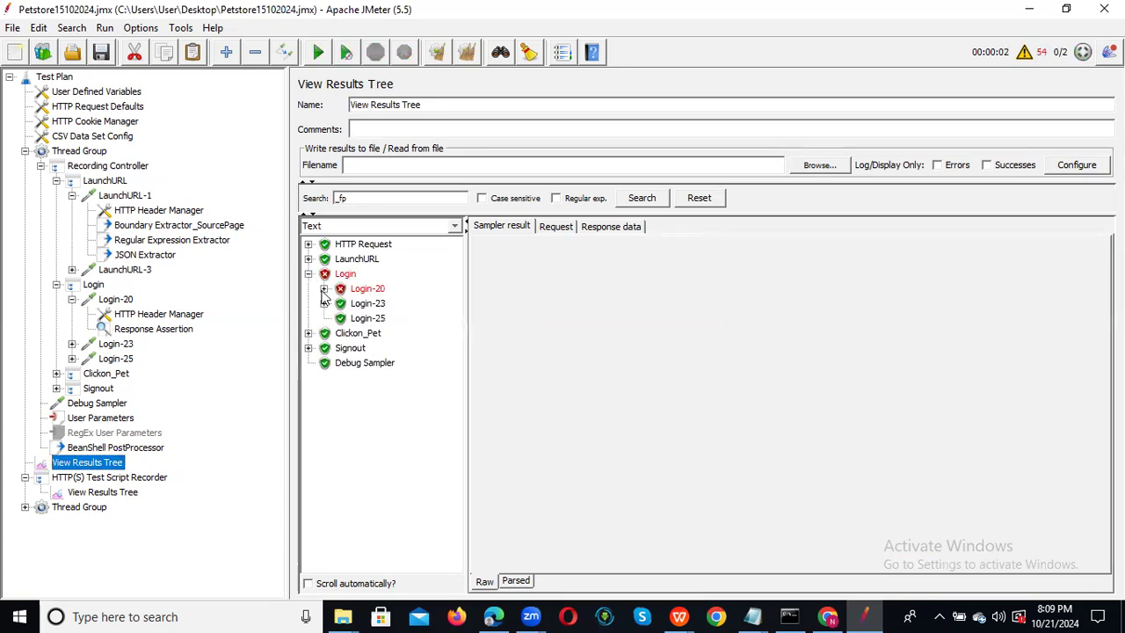
click(323, 288)
click(406, 304)
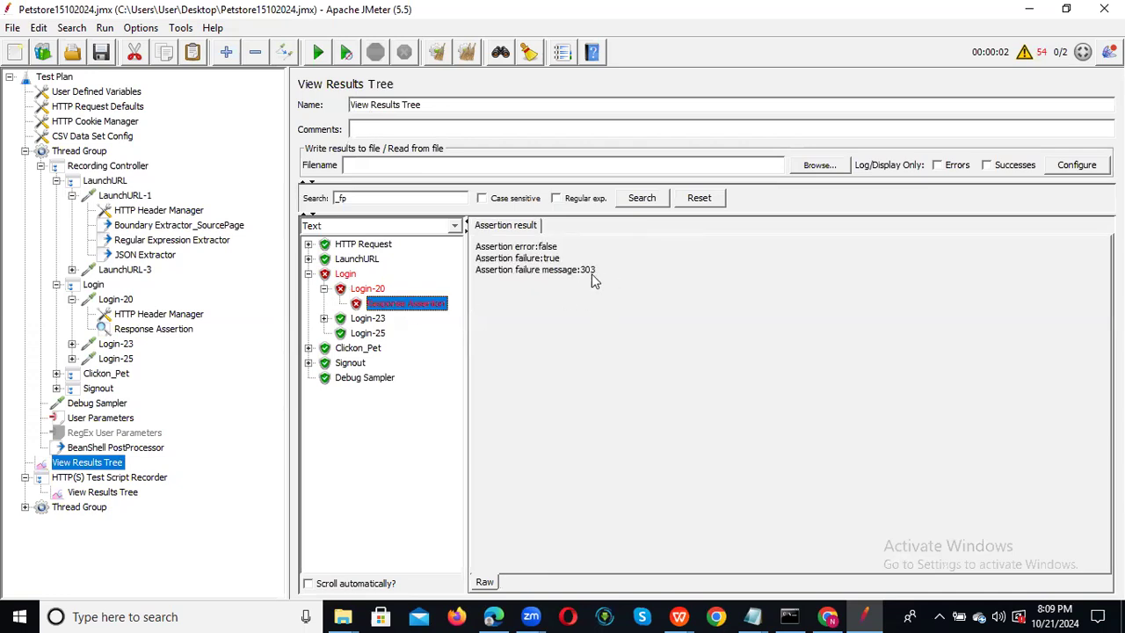
click(365, 290)
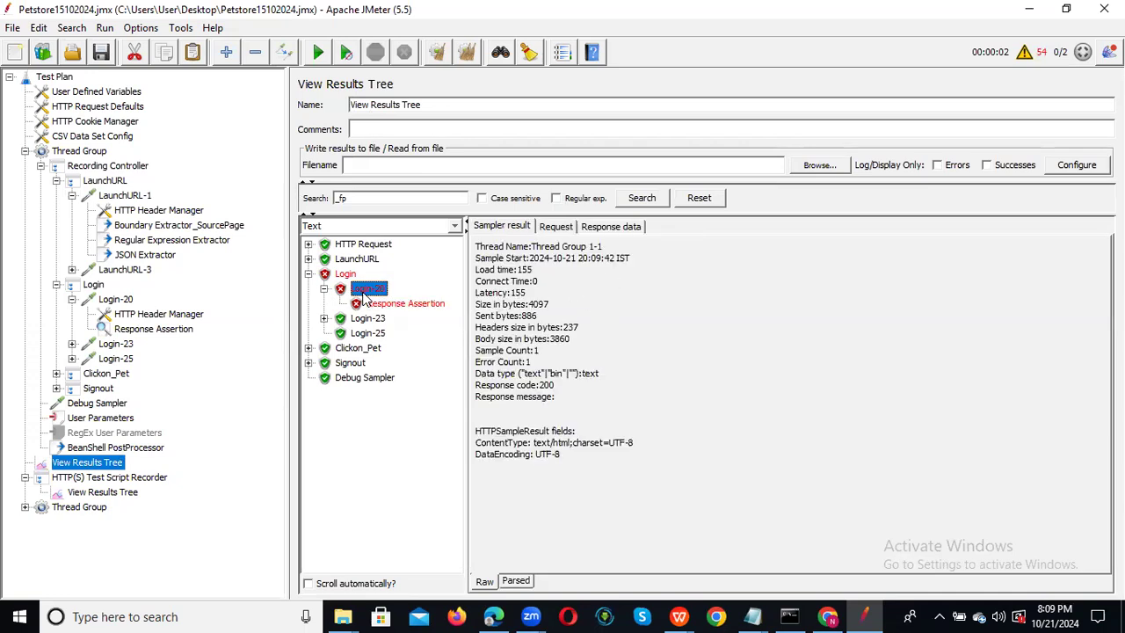
click(407, 304)
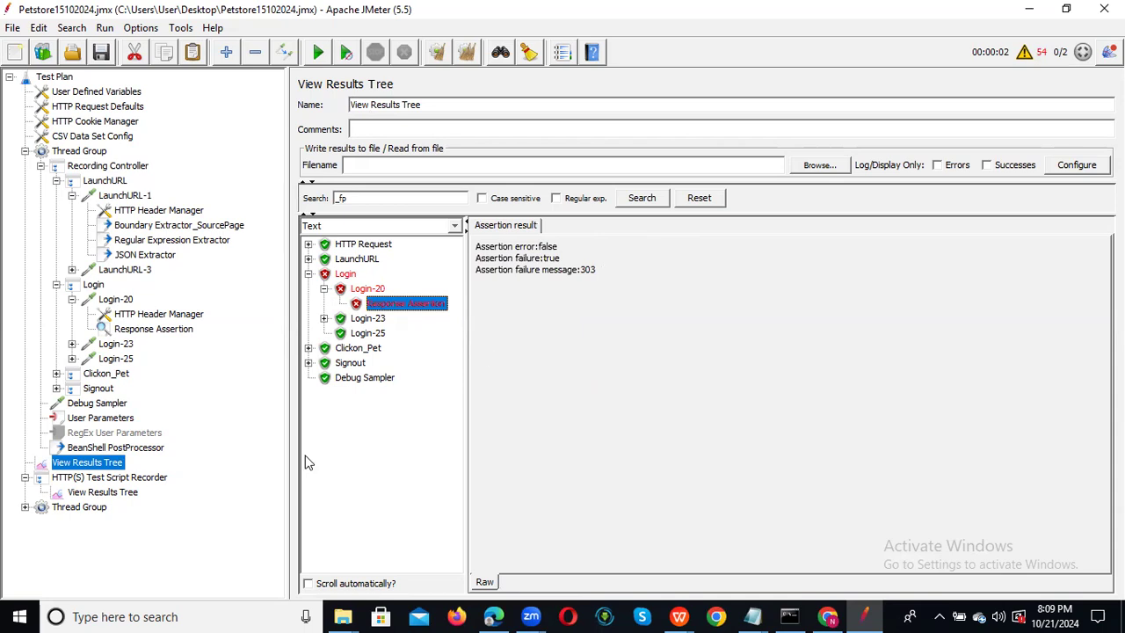
click(163, 330)
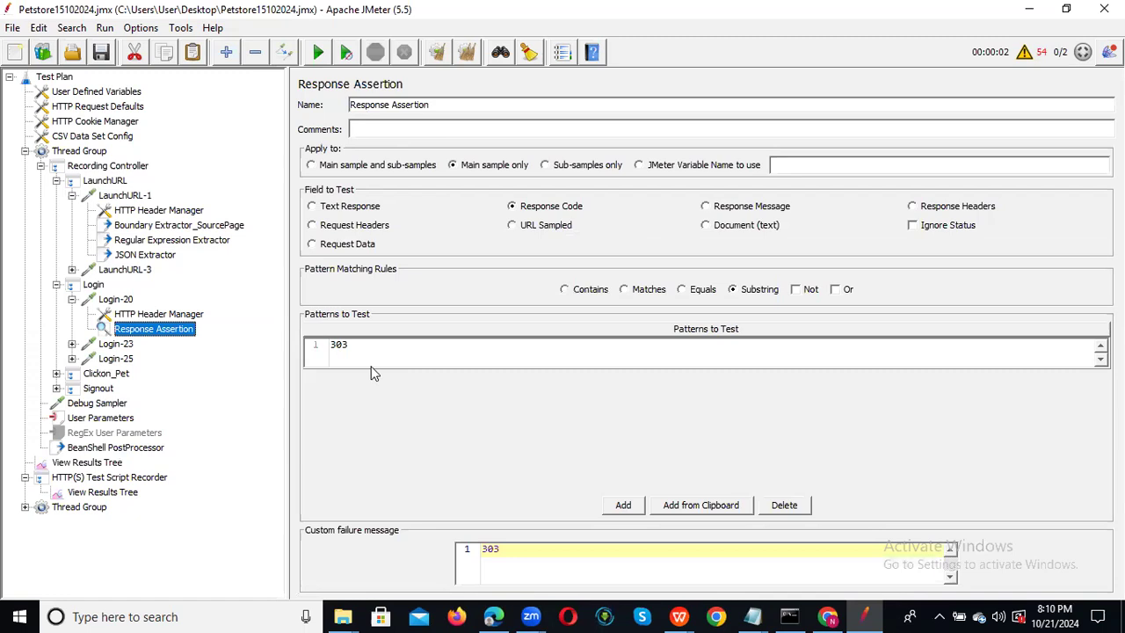
Replace the 303 pattern in Login-20's Patterns to Test with 200.
click(627, 506)
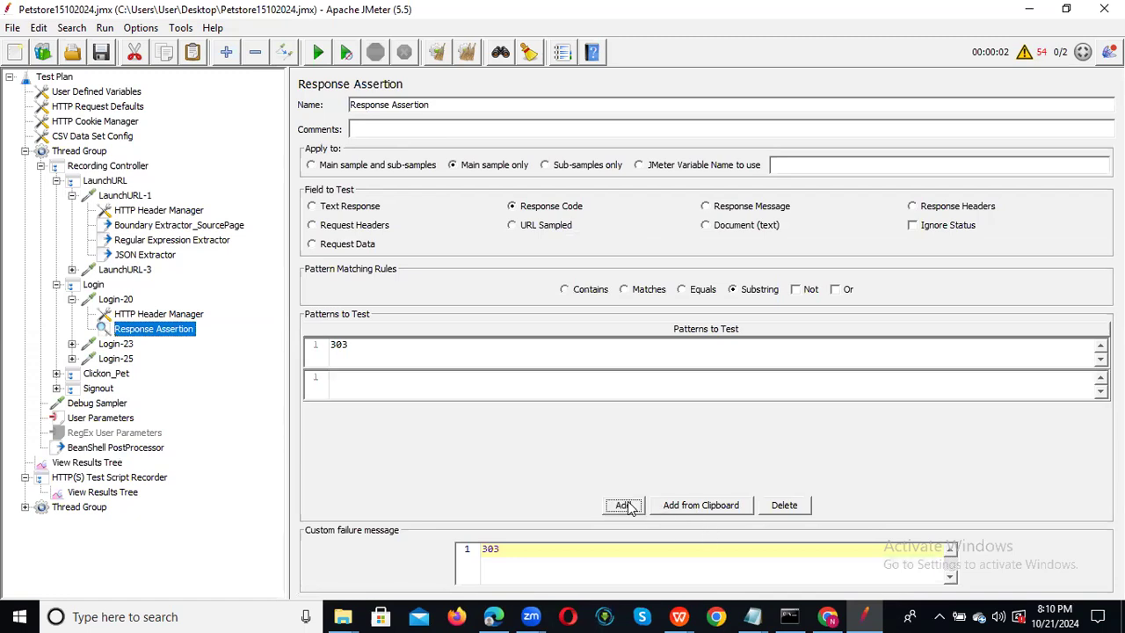
click(358, 384)
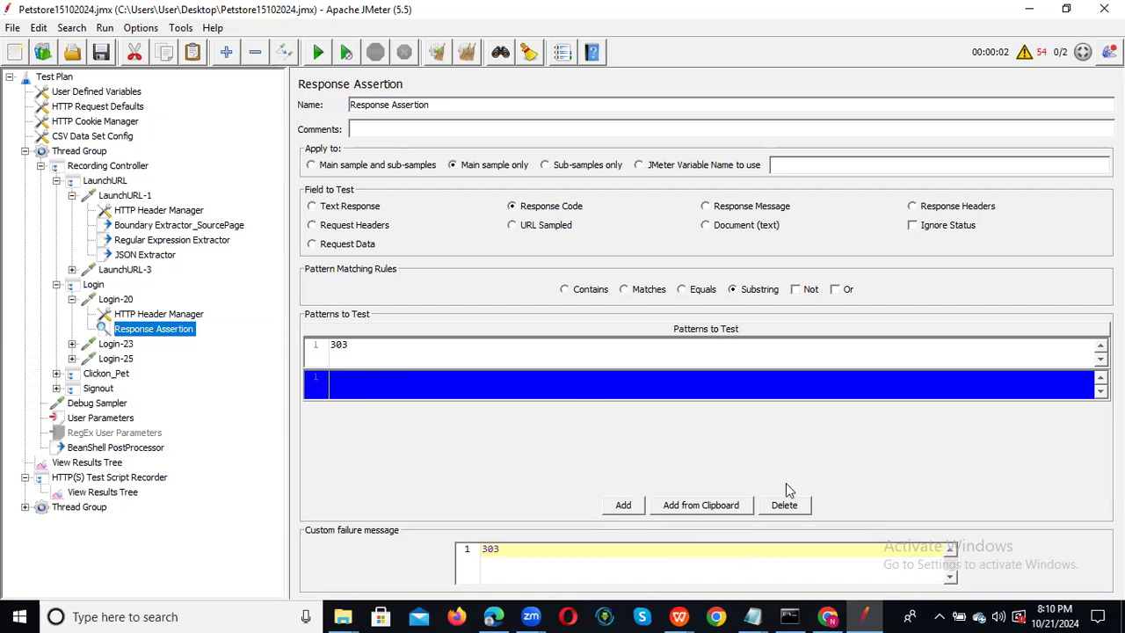
click(793, 506)
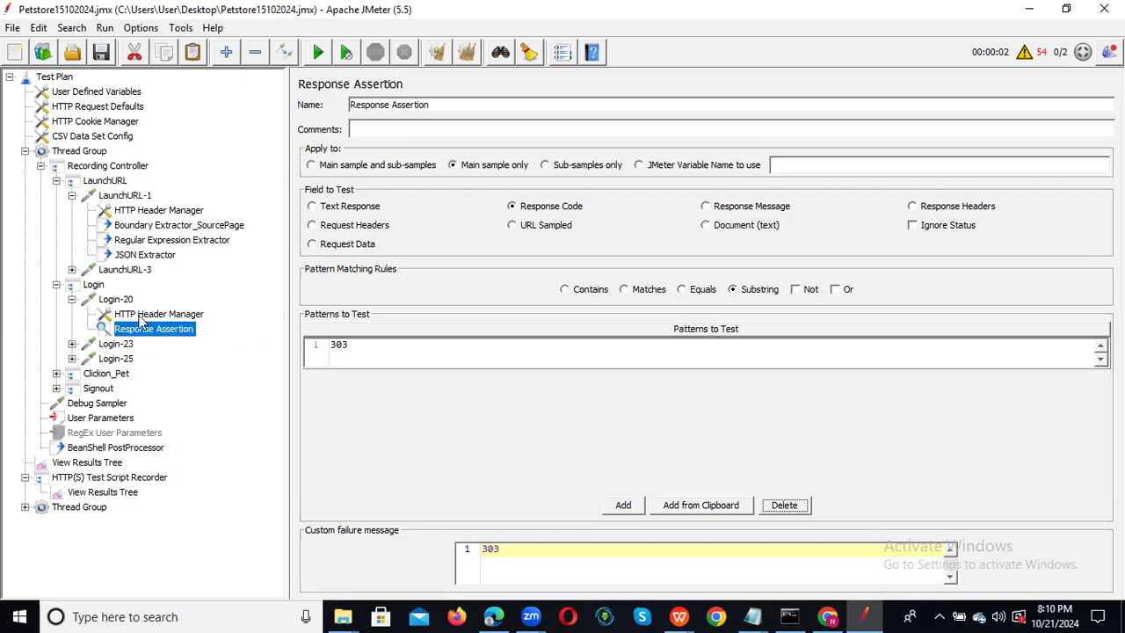
click(359, 351)
click(360, 350)
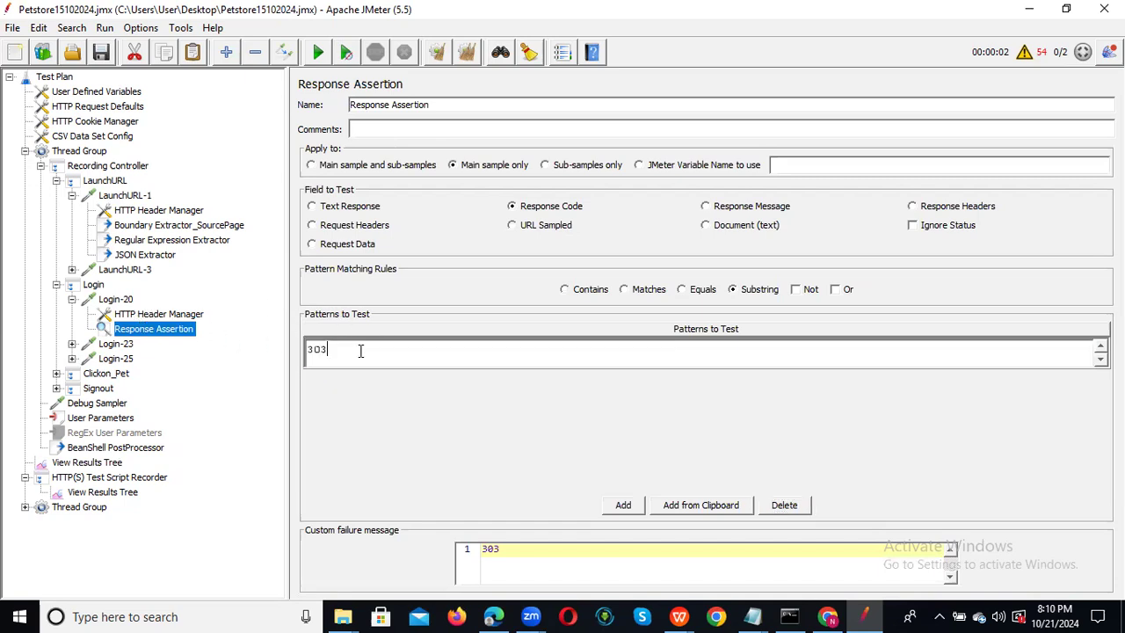
key(BackSpace)
key(BackSpace)
key(BackSpace)
text(200)
Save the test plan and remove the JSON Extractor under LaunchURL-1.
click(101, 52)
click(148, 255)
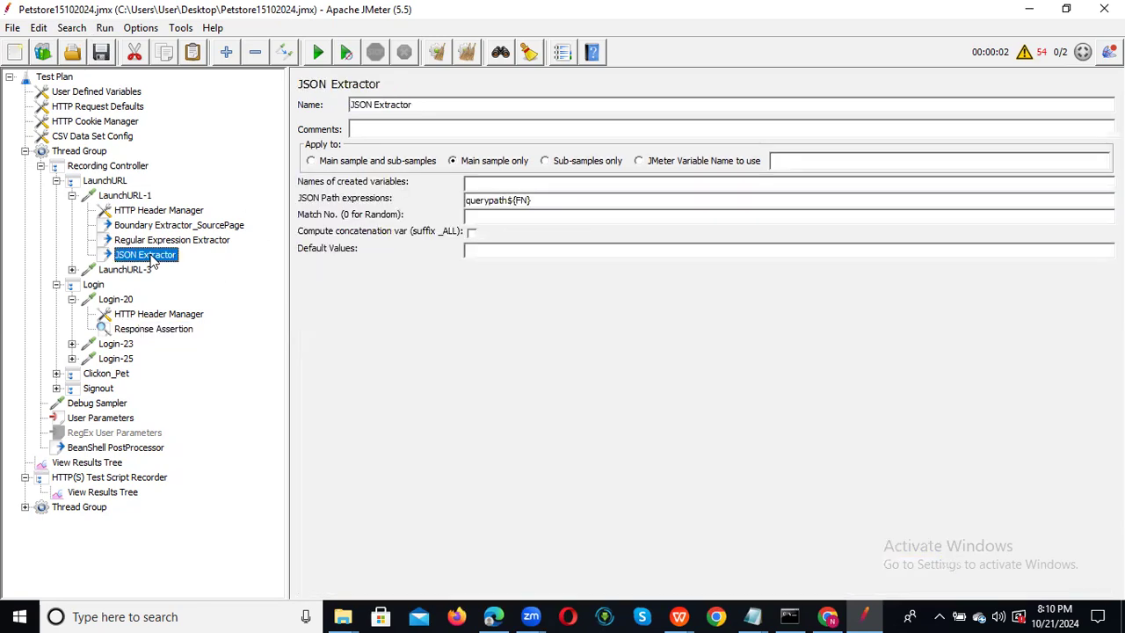
right_click(150, 257)
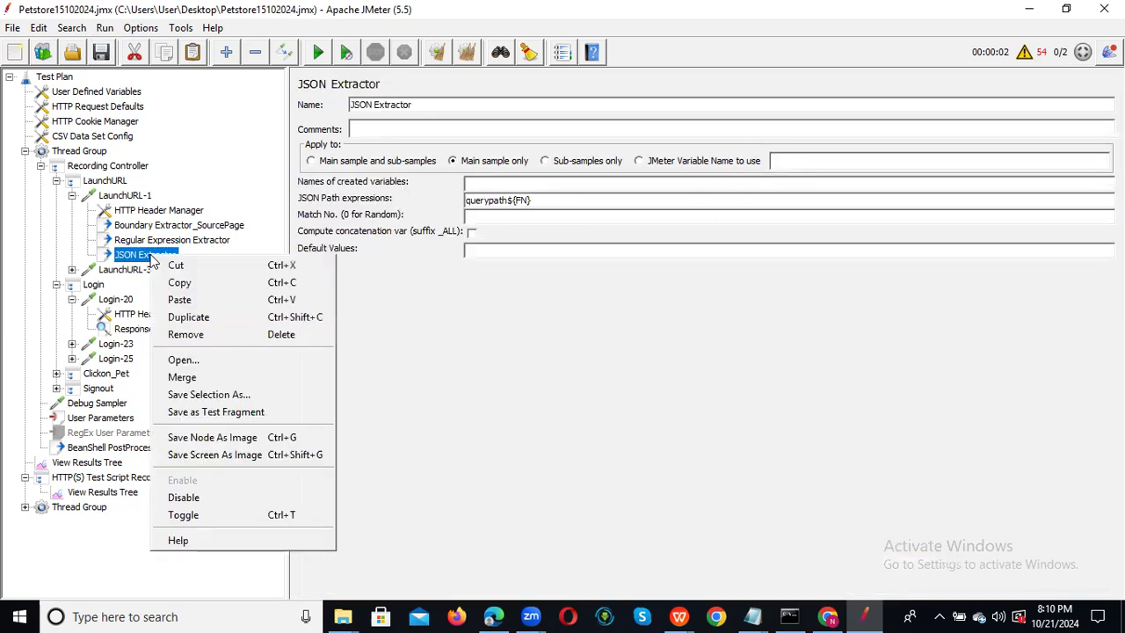
click(246, 338)
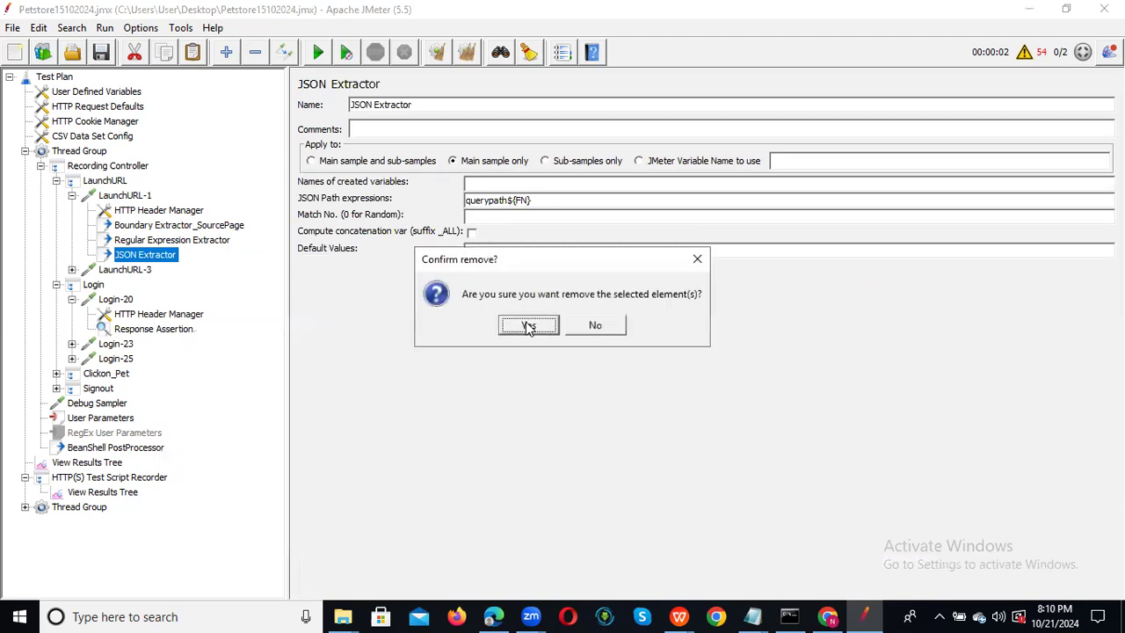
click(525, 325)
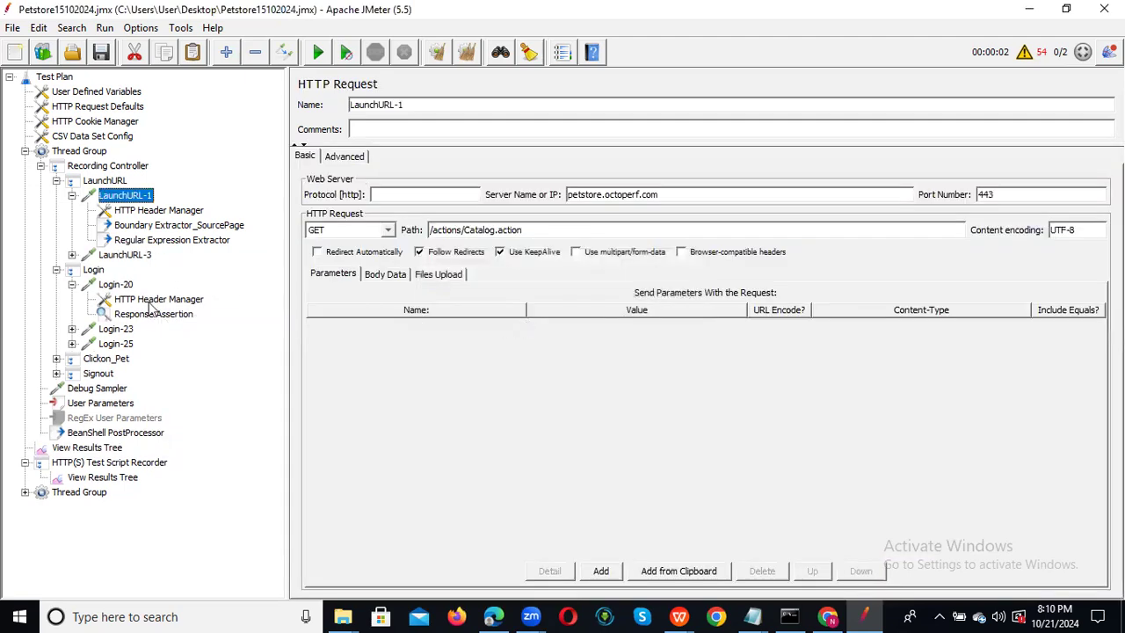
Review the remaining Regular Expression Extractor and Boundary Extractor_SourcePage settings.
click(143, 255)
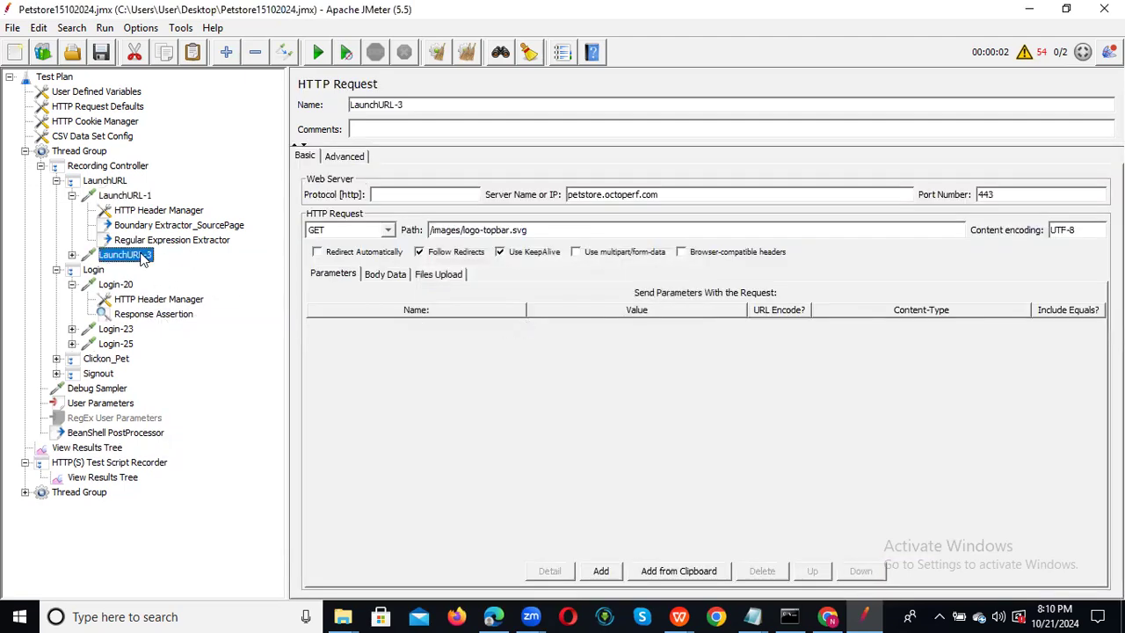
click(193, 245)
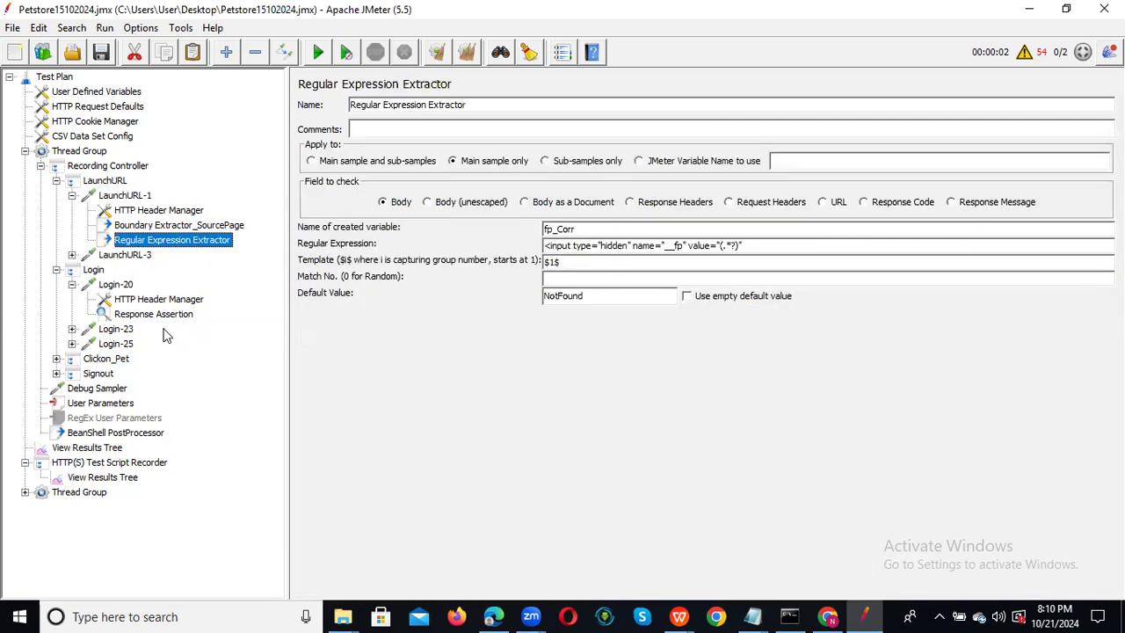
click(159, 228)
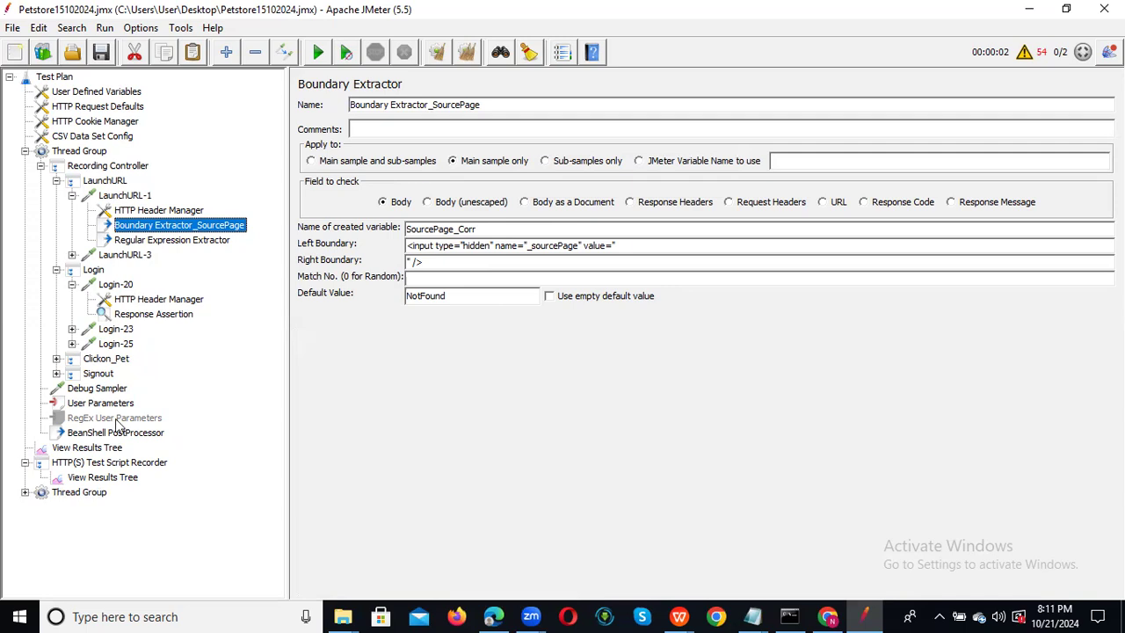
Disable the second Thread Group.
click(24, 151)
click(72, 212)
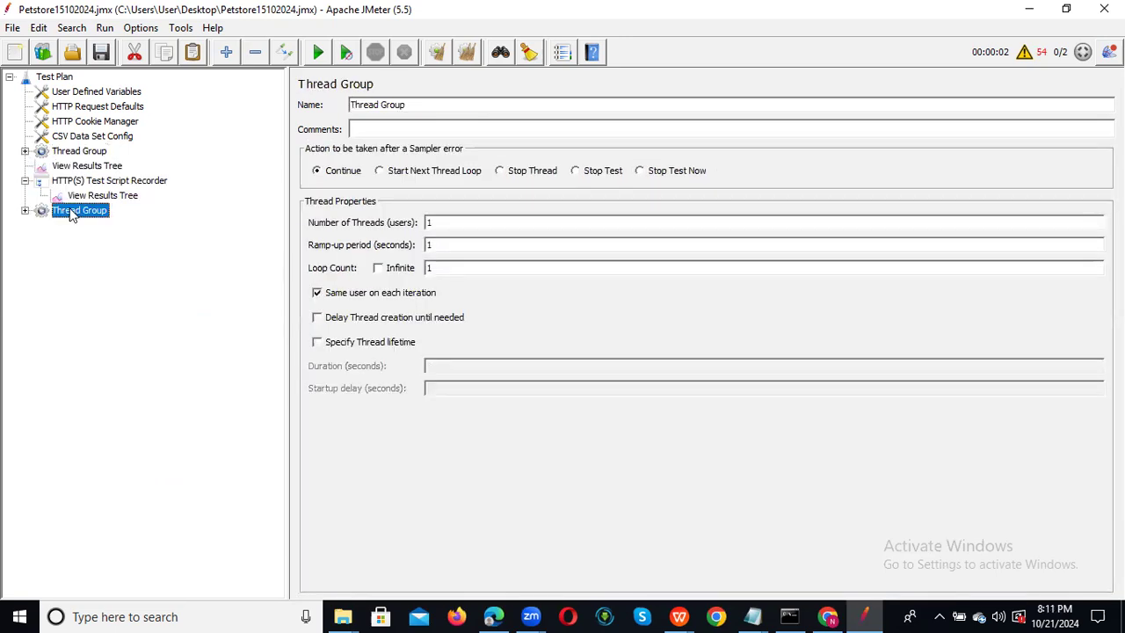
right_click(72, 212)
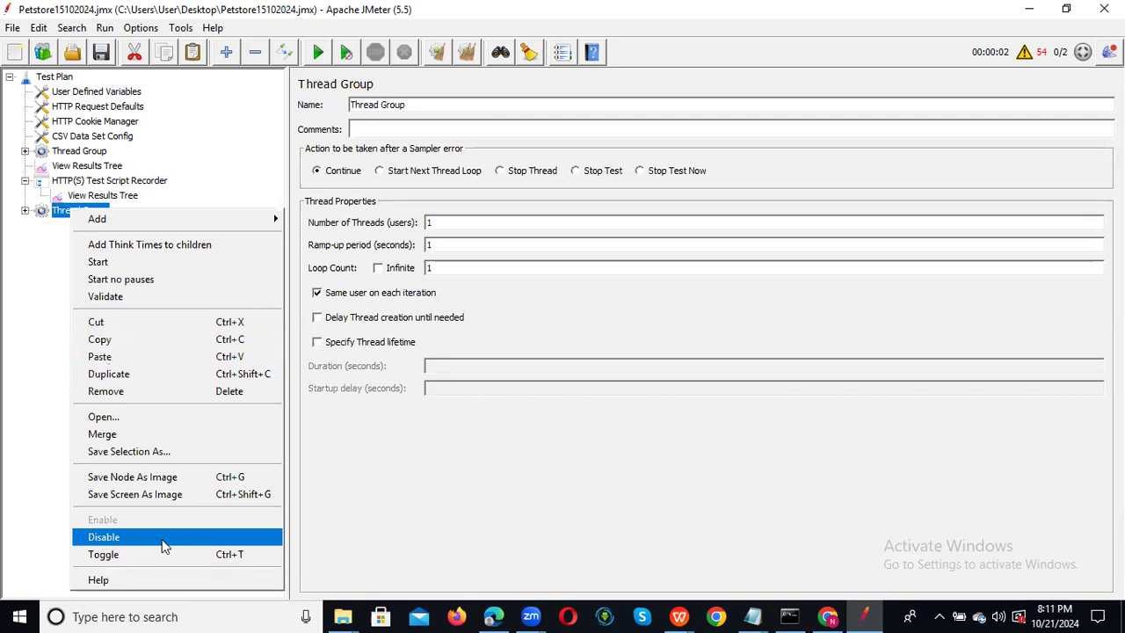
click(132, 535)
Set the main Thread Group to 10 threads and try a run, dismissing the recording.xml warning.
click(81, 156)
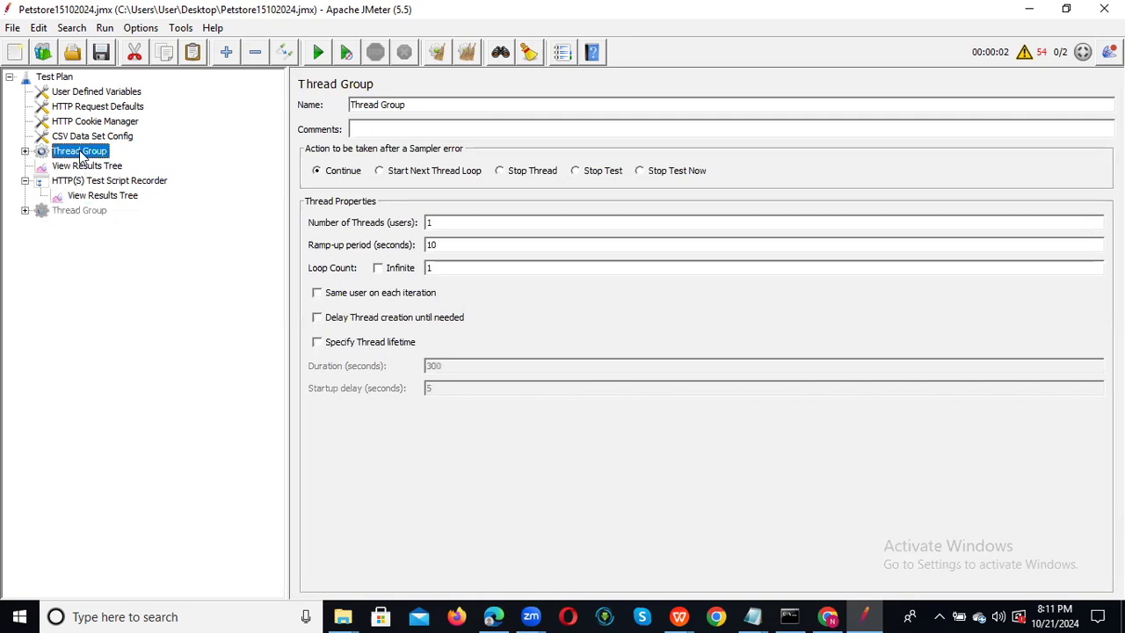
click(466, 221)
text(0)
click(98, 197)
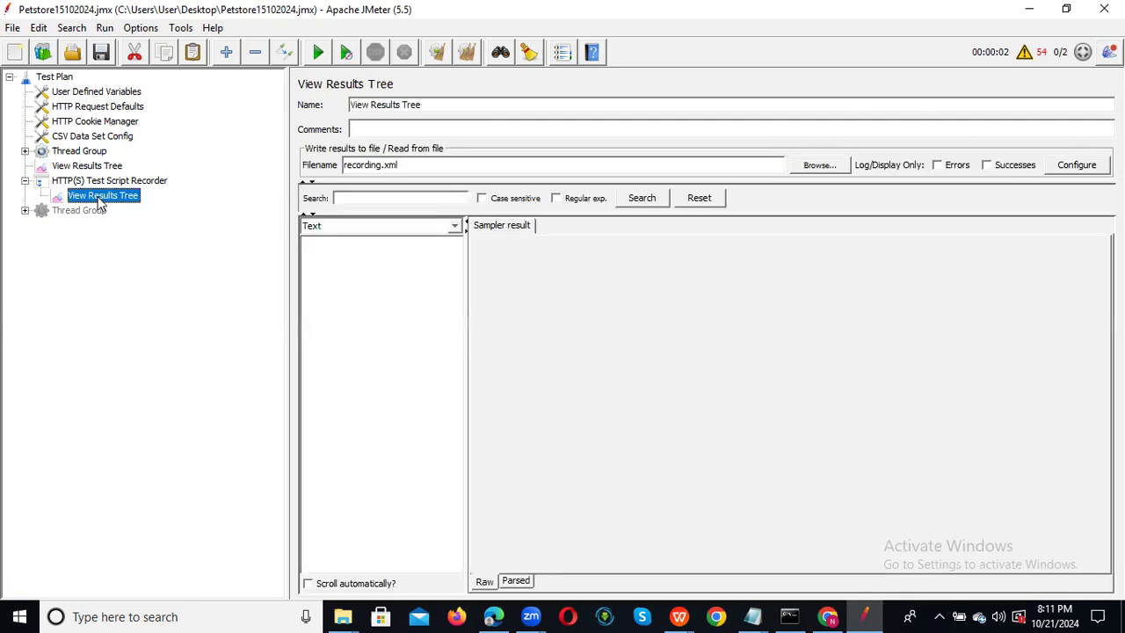
click(318, 53)
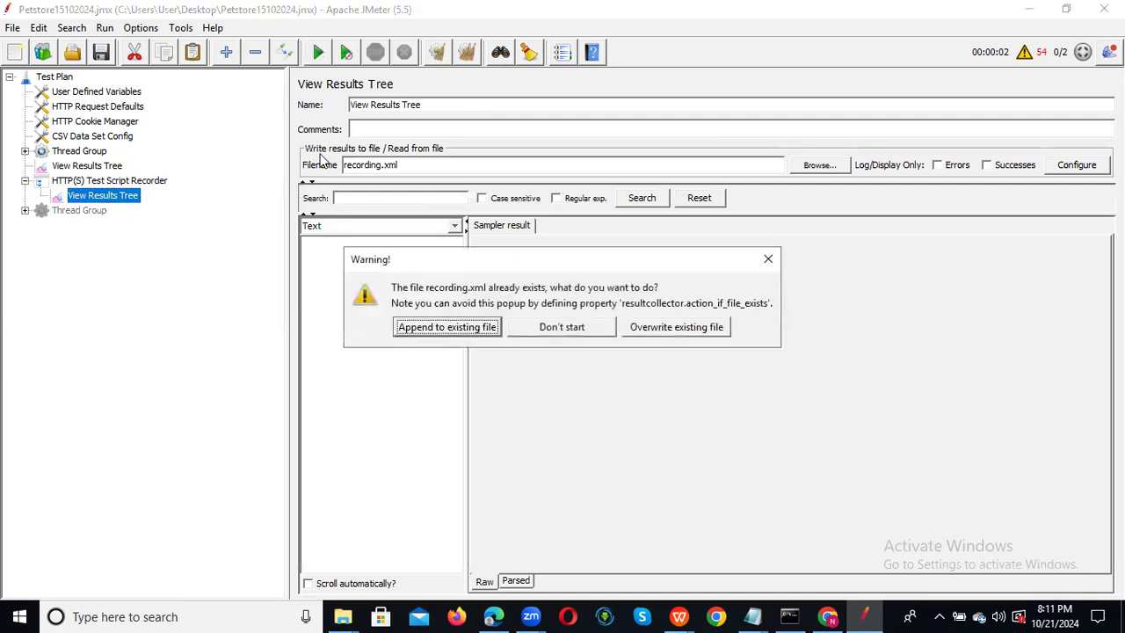
click(769, 256)
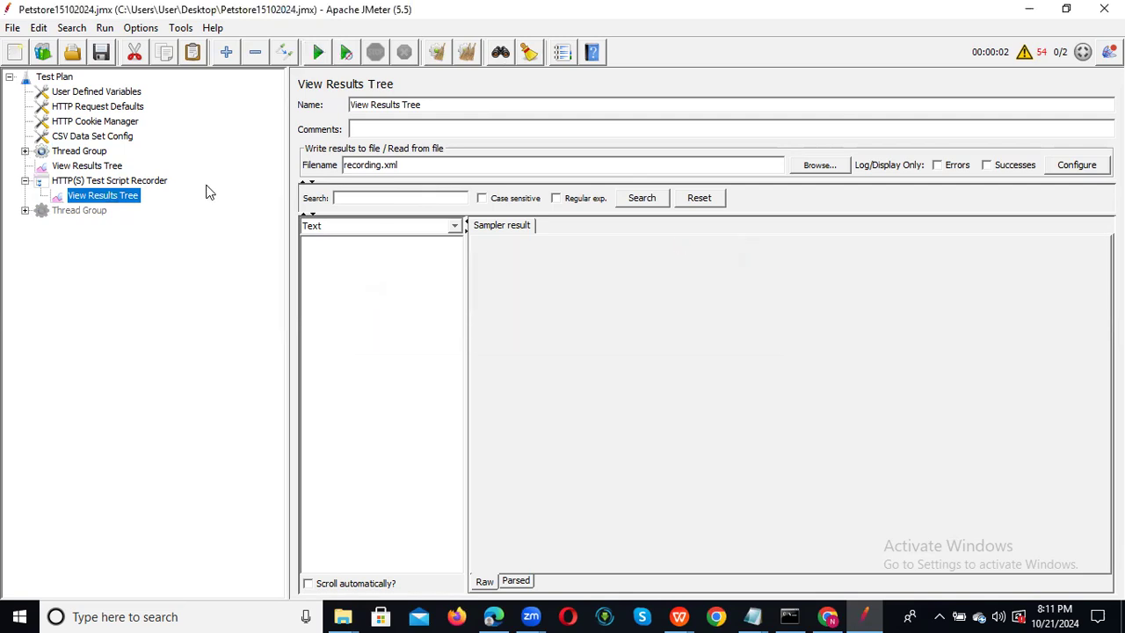
click(87, 165)
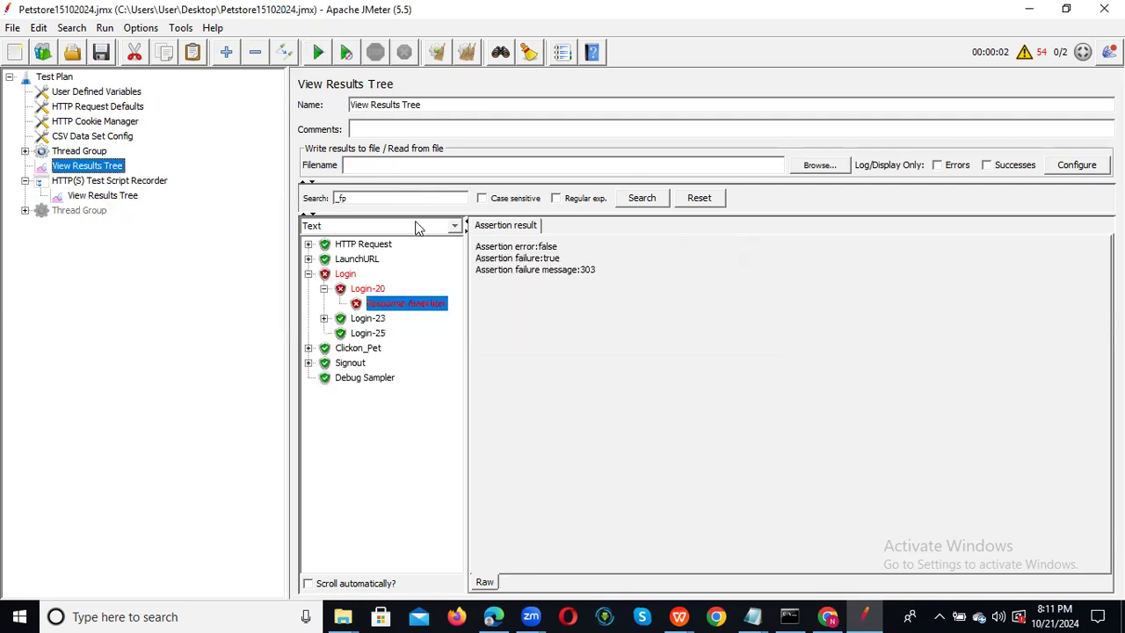
Disable the HTTP(S) Test Script Recorder and its View Results Tree.
click(98, 182)
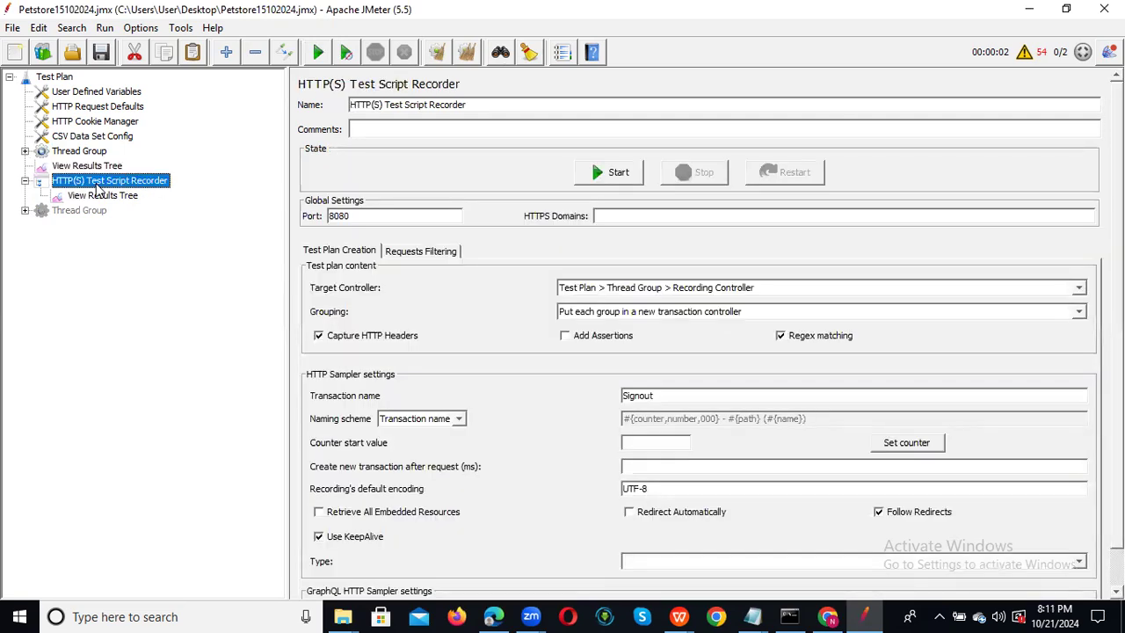
right_click(98, 190)
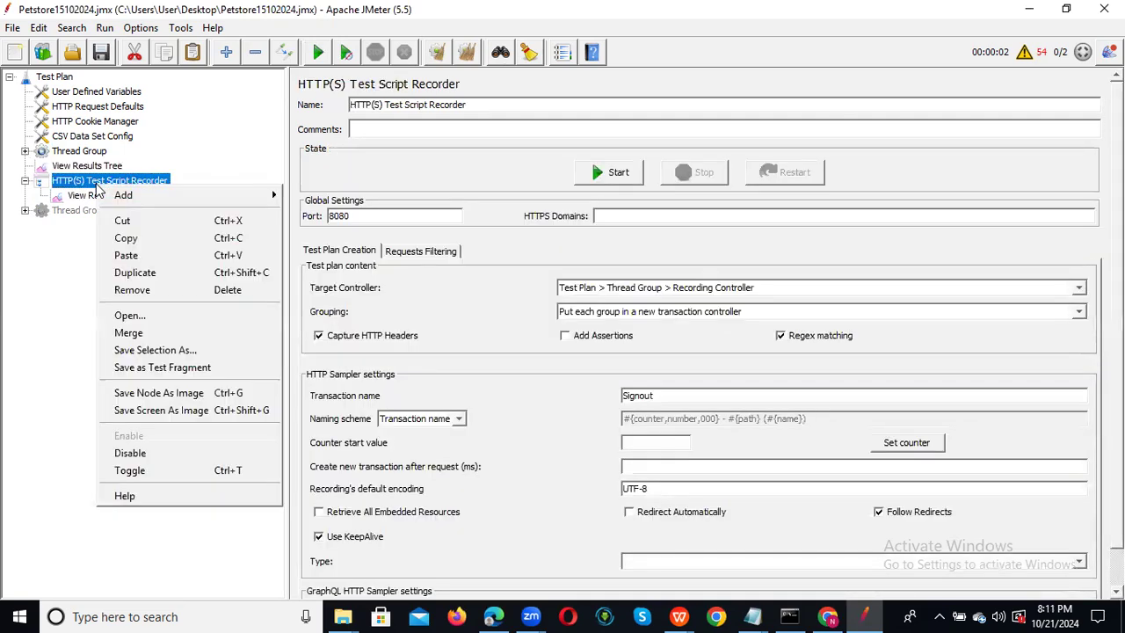
click(182, 453)
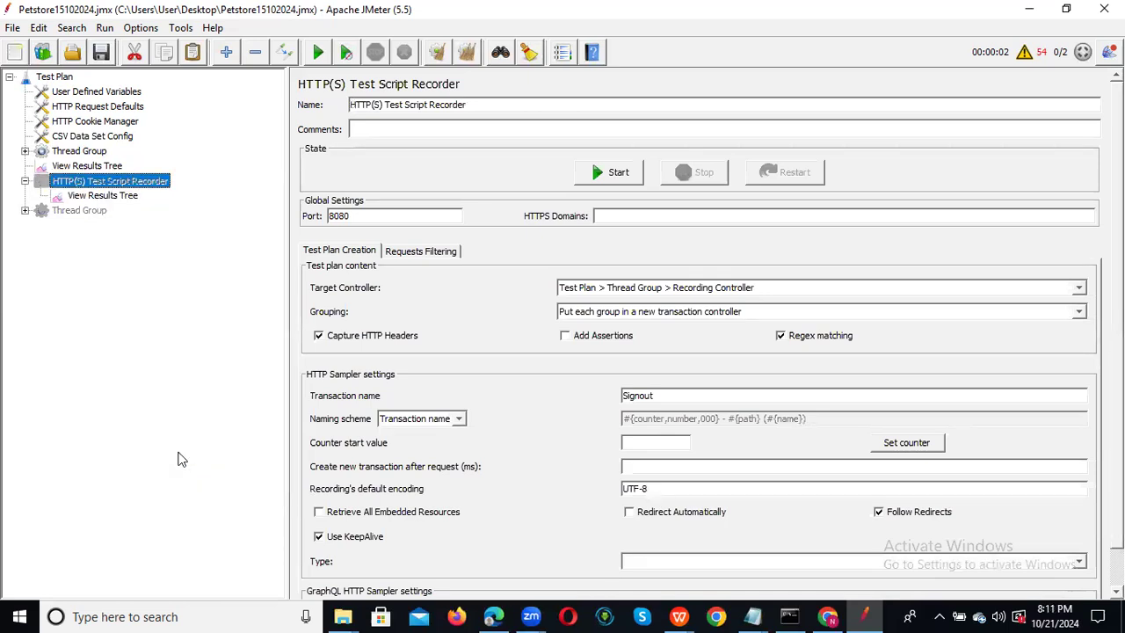
click(116, 194)
right_click(117, 195)
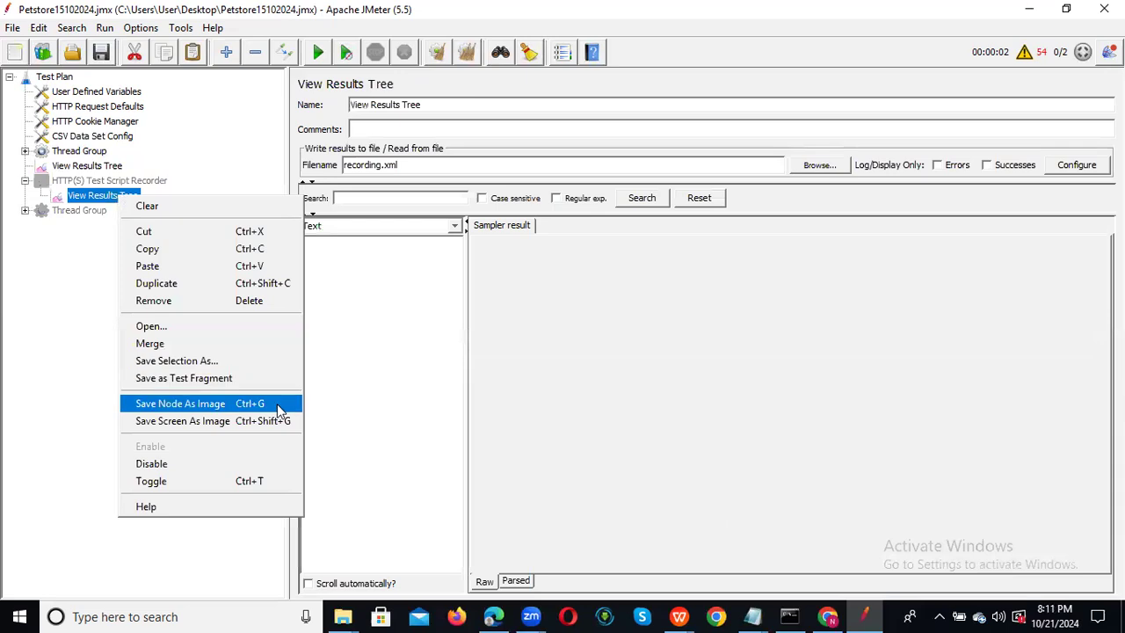
click(220, 454)
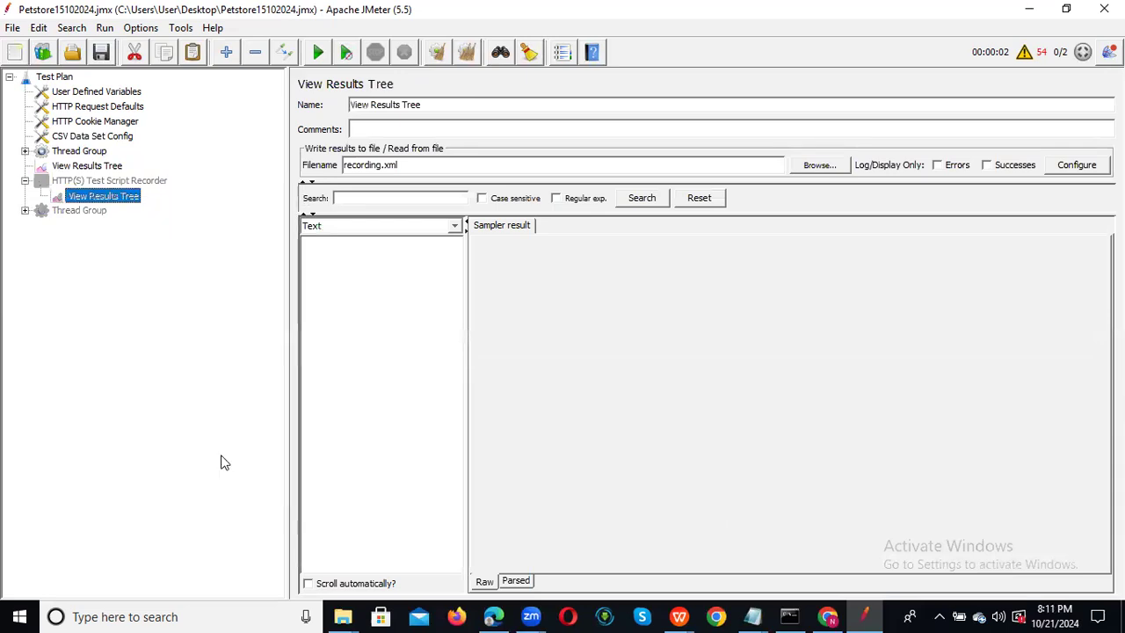
click(24, 180)
Clear the main View Results Tree and start a fresh load test run.
click(97, 167)
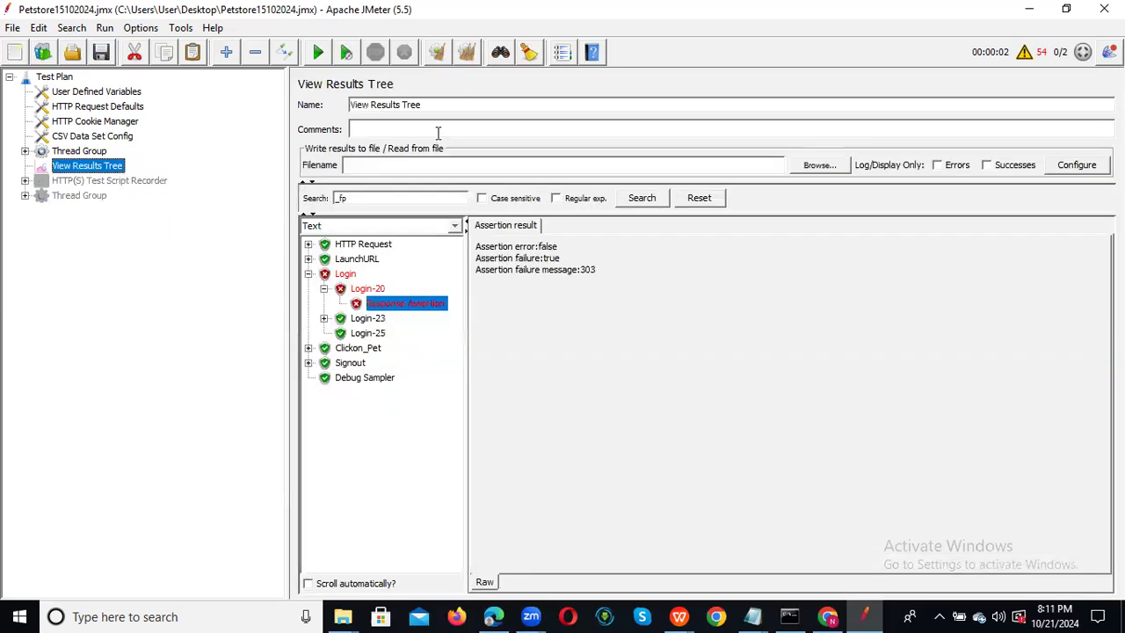
click(439, 53)
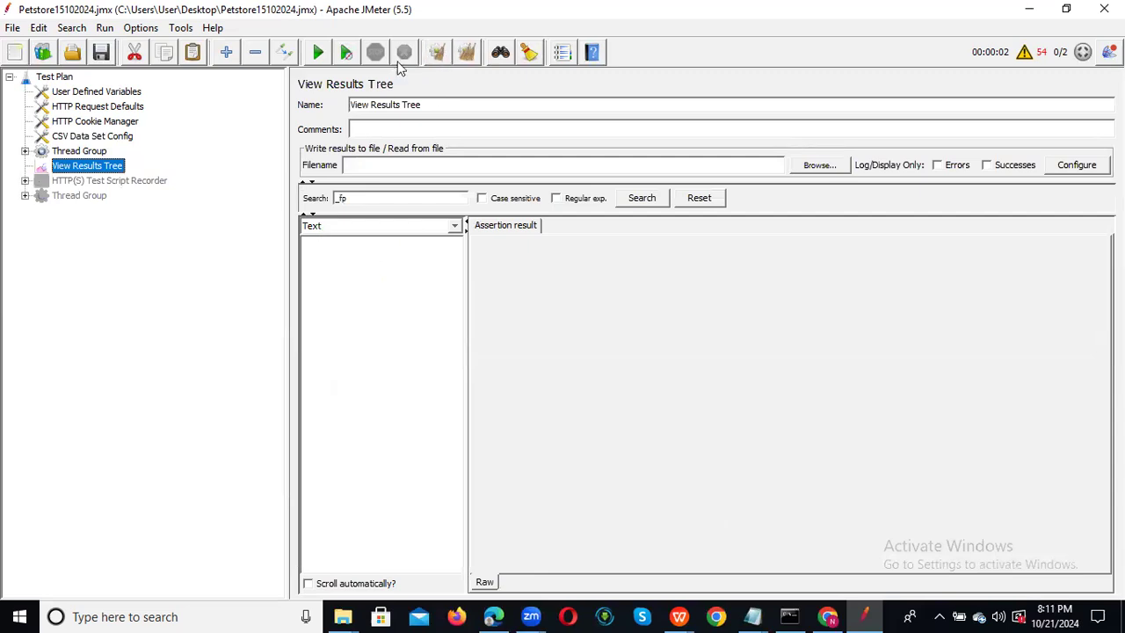
click(317, 56)
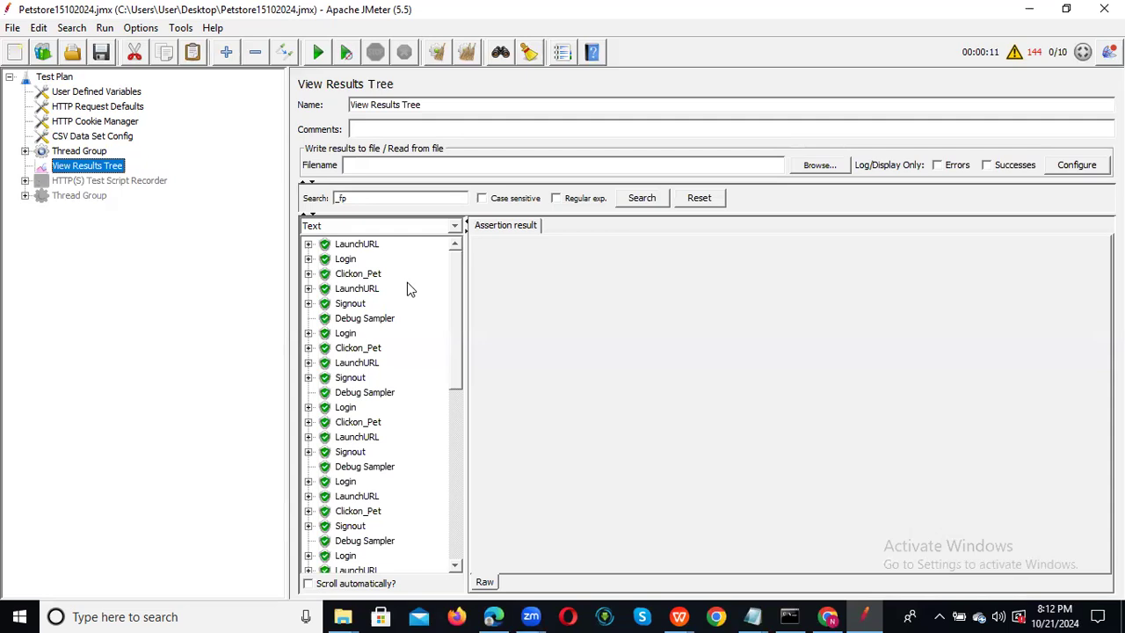
Add Summary Report and Aggregate Report listeners to the Thread Group.
click(84, 152)
right_click(86, 152)
mouse_move(170, 167)
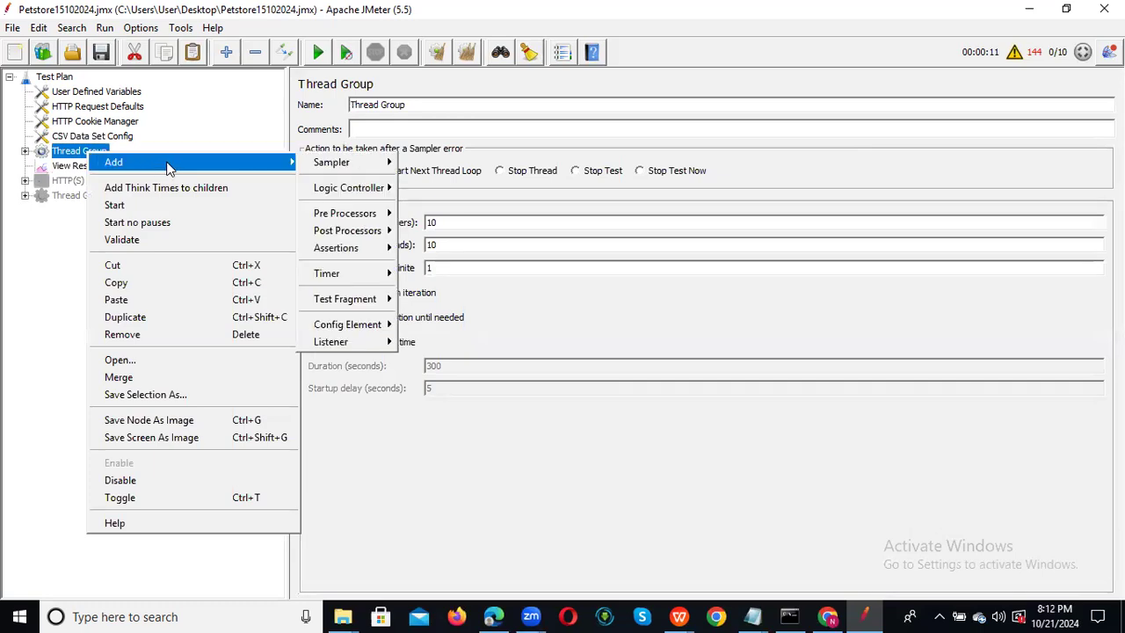
mouse_move(347, 342)
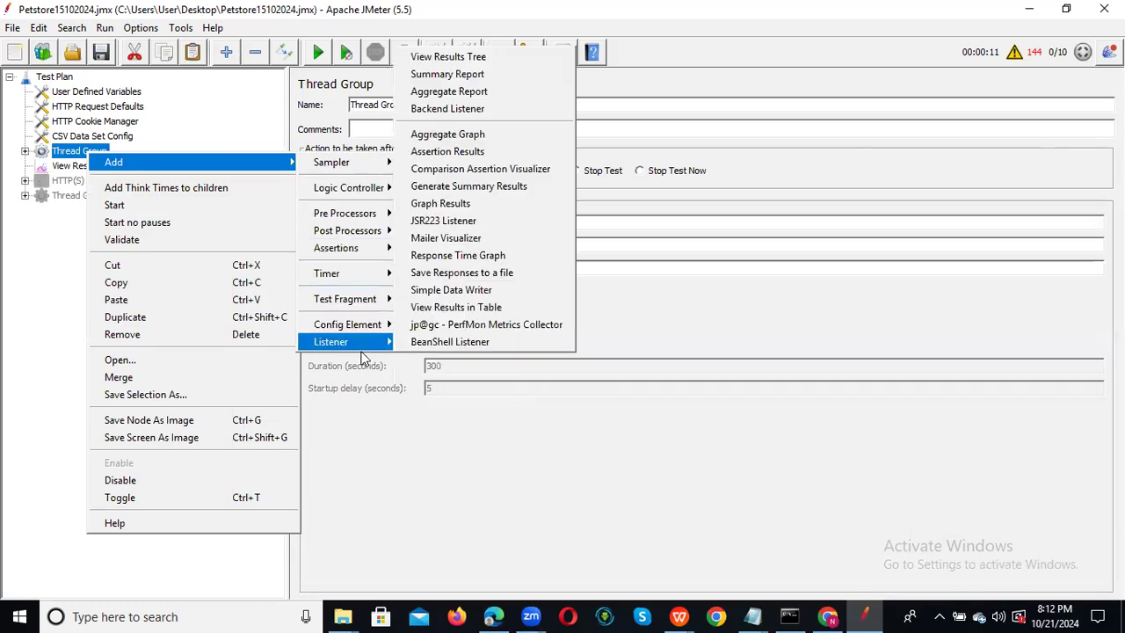
click(493, 79)
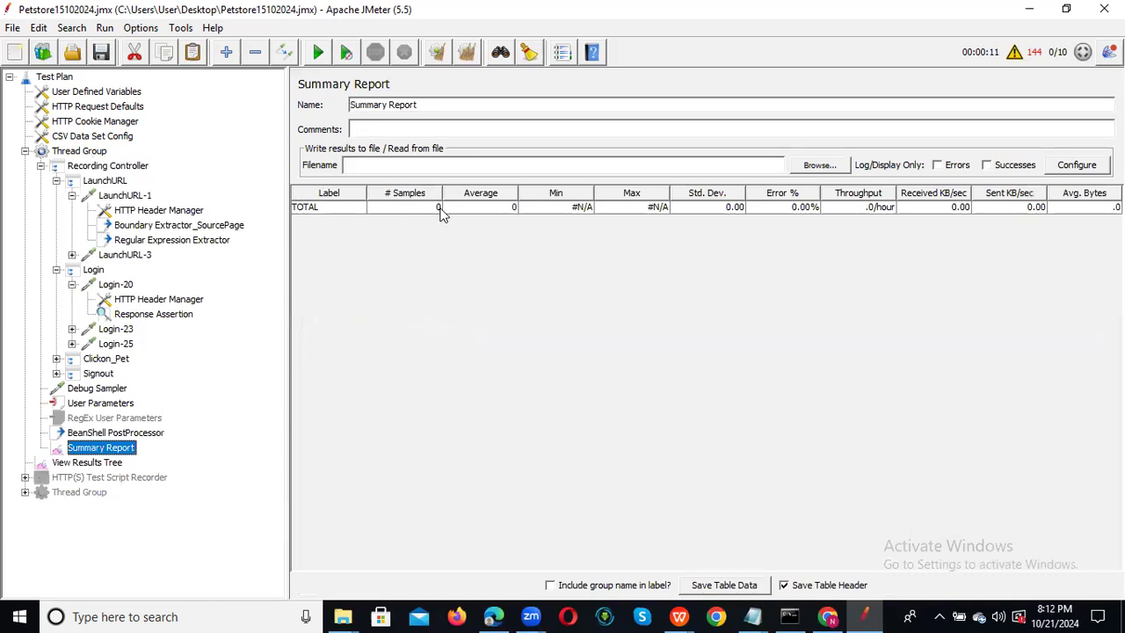
click(77, 154)
right_click(78, 154)
mouse_move(243, 163)
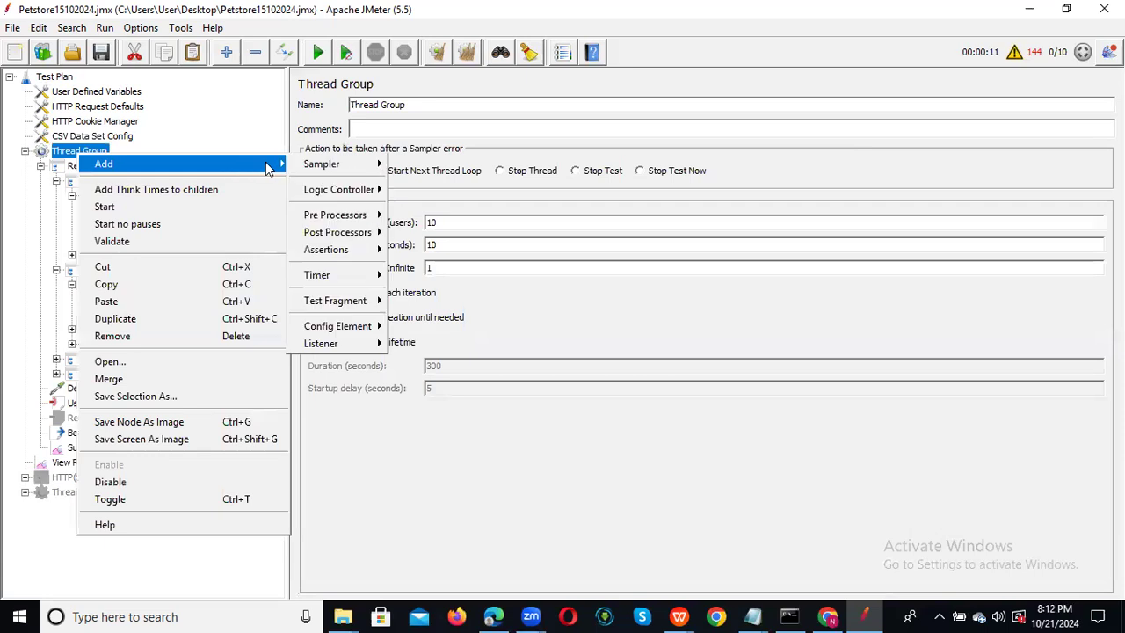
mouse_move(345, 345)
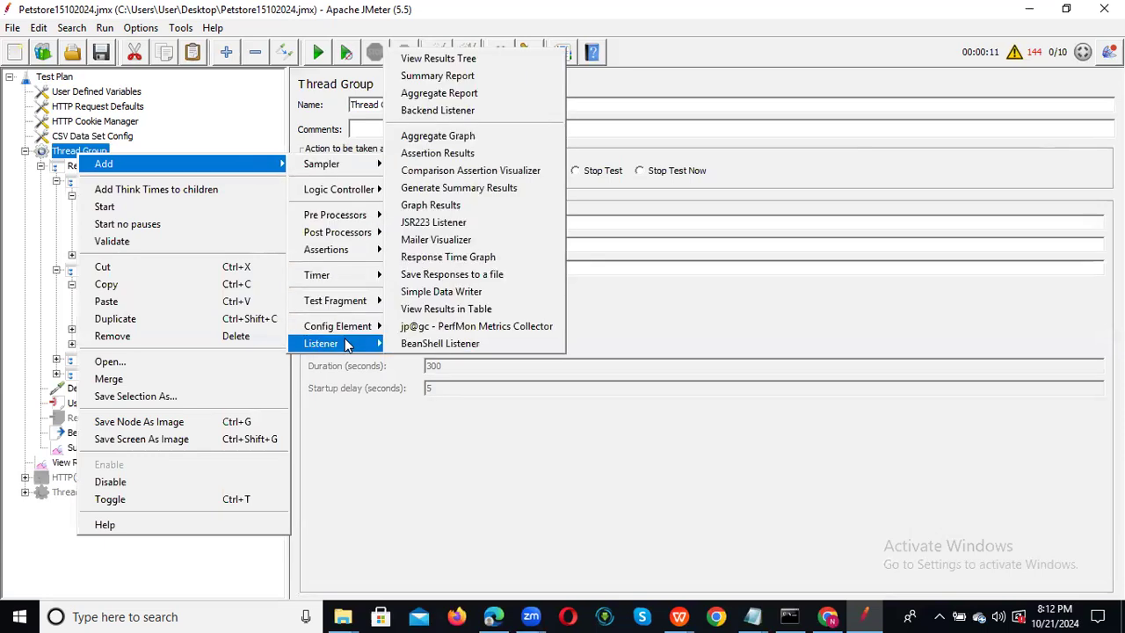
click(491, 97)
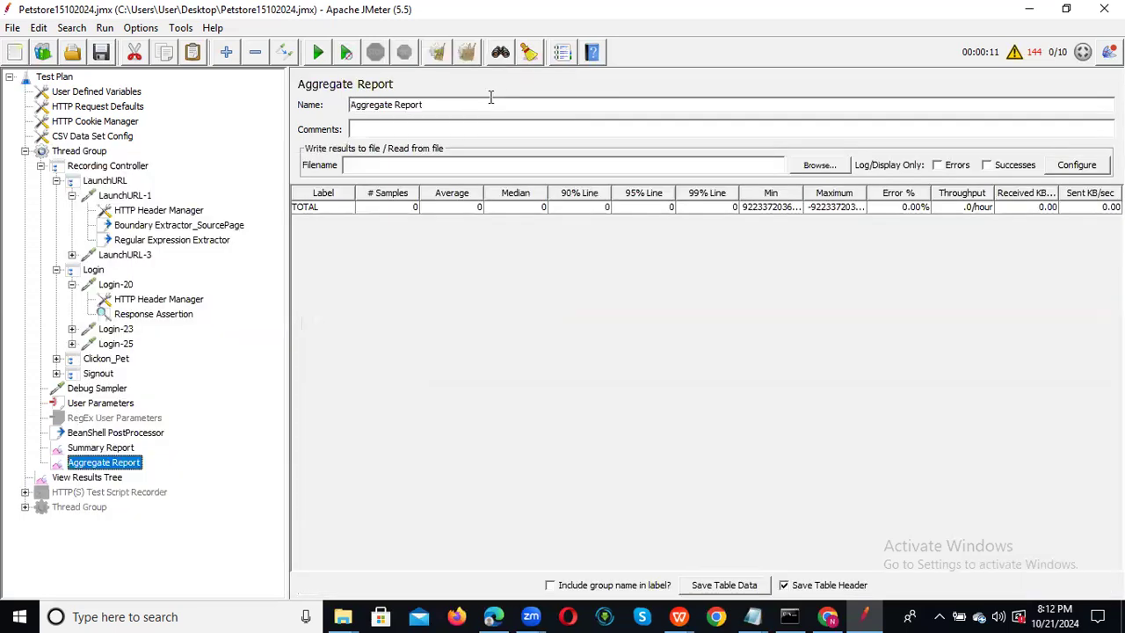
Add a Response Time Graph listener to the Thread Group, then show View Results Tree.
right_click(79, 152)
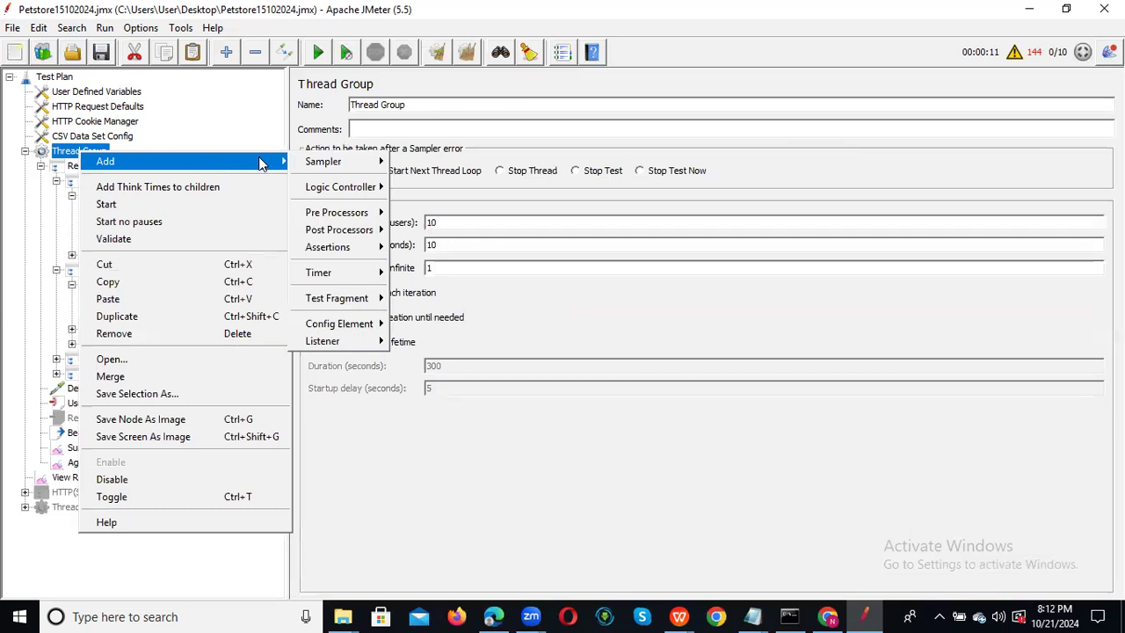
mouse_move(352, 337)
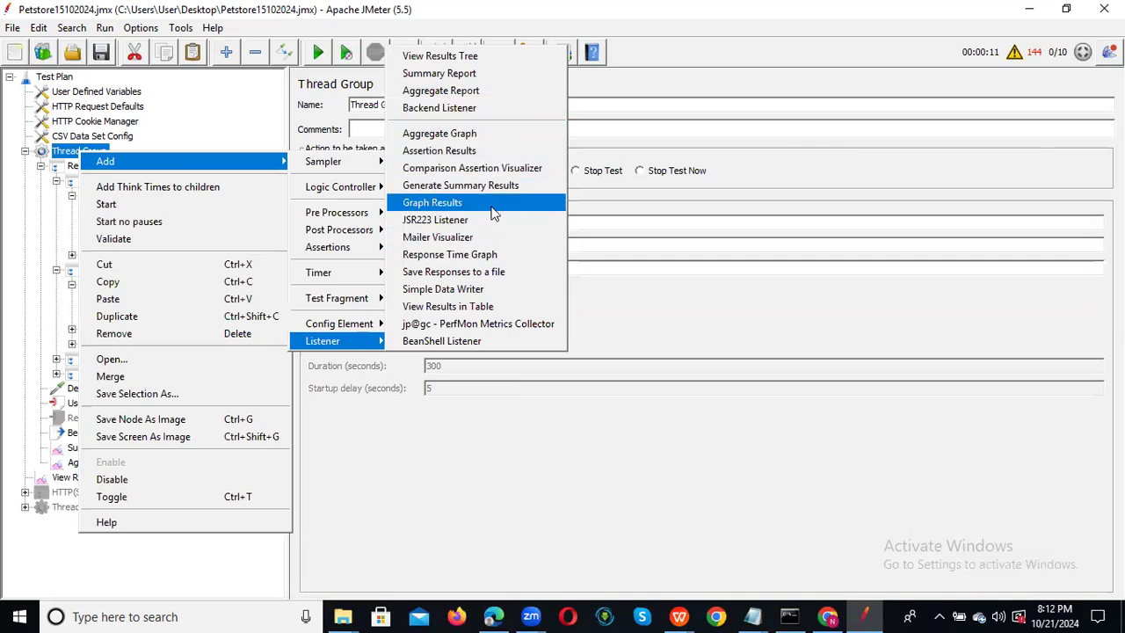
click(475, 254)
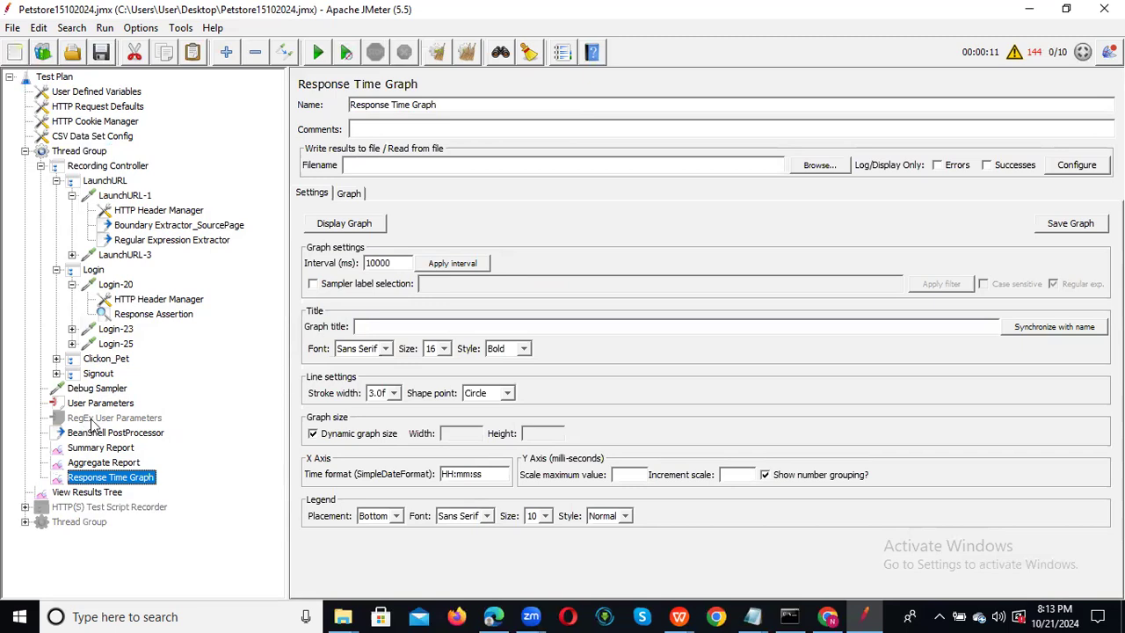
click(87, 492)
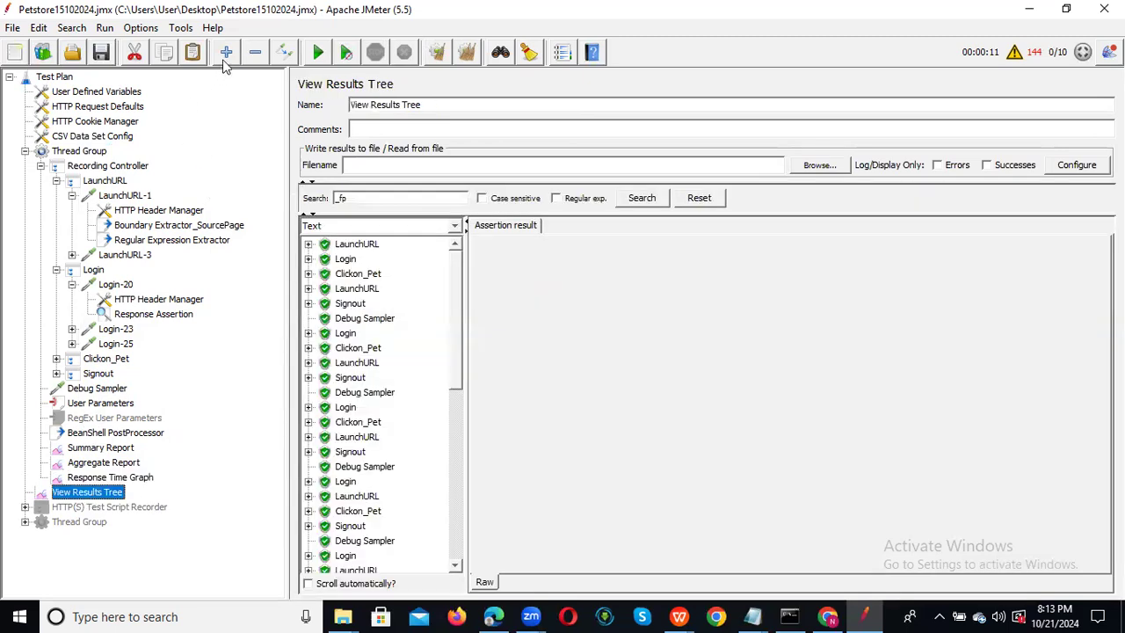
Clear the results and rerun the test, watching the Summary Report fill.
click(434, 54)
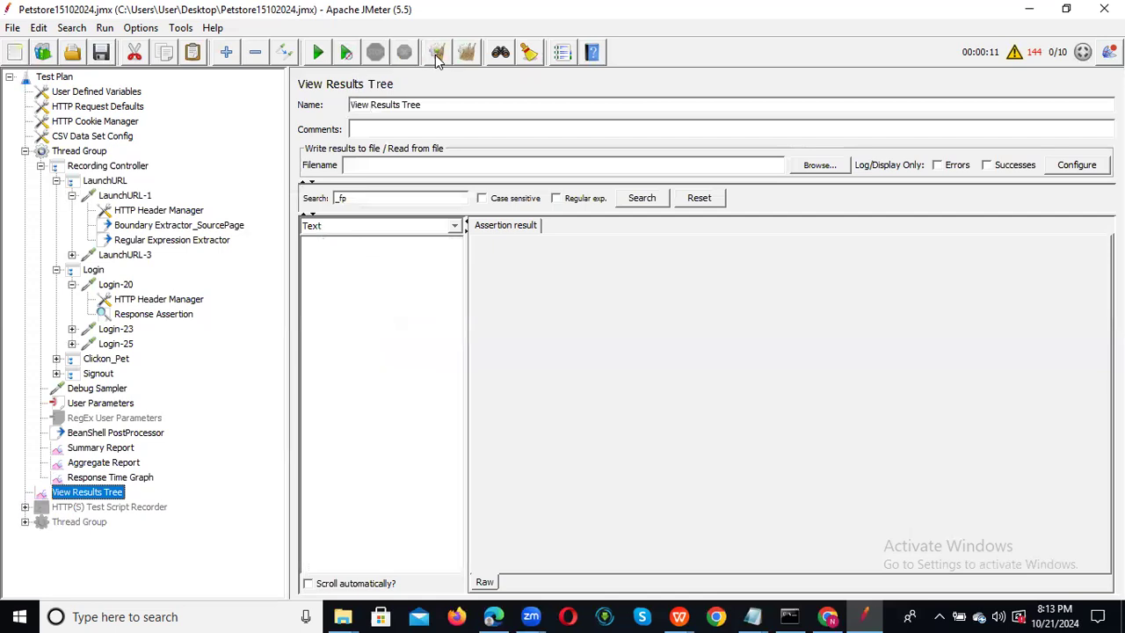
click(318, 55)
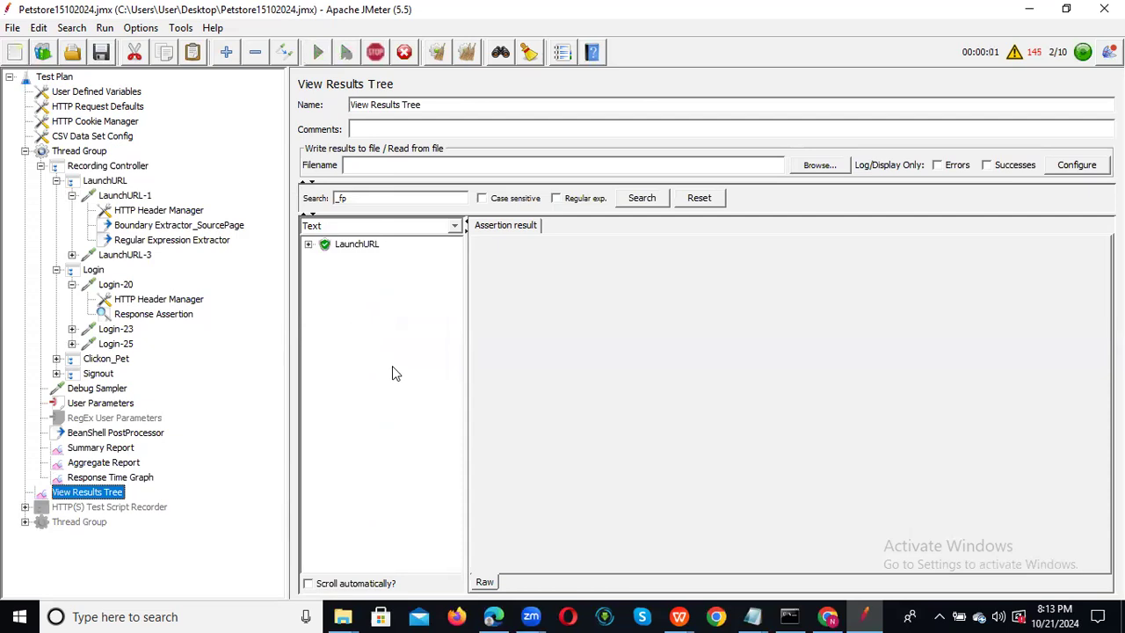
click(100, 448)
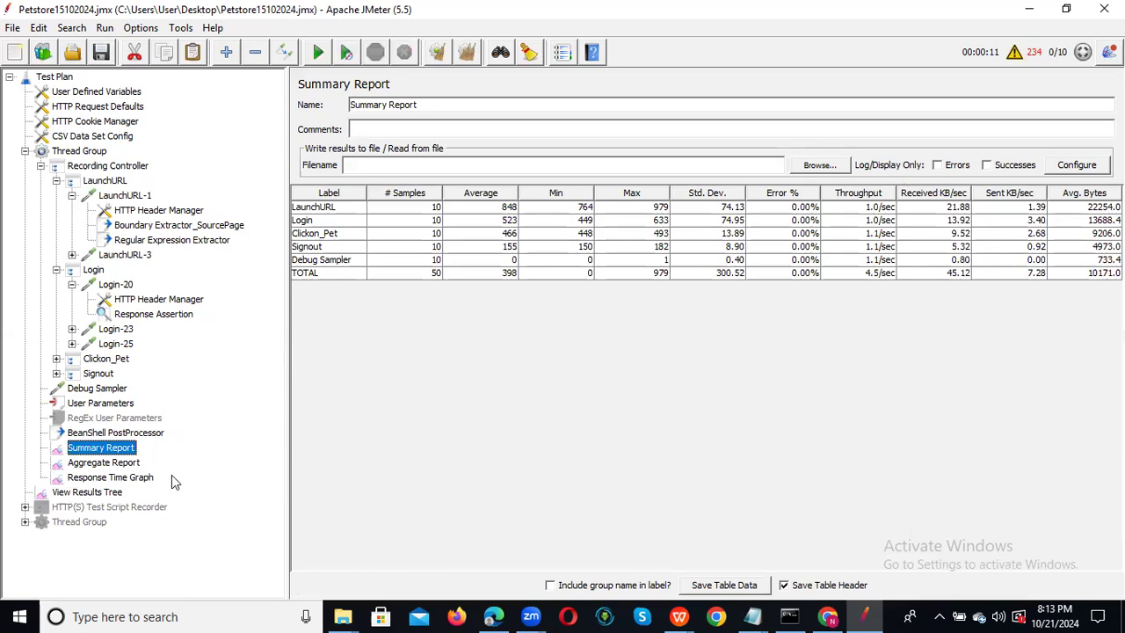
Review the Aggregate Report and the rendered Response Time Graph chart, then the Summary Report.
click(98, 466)
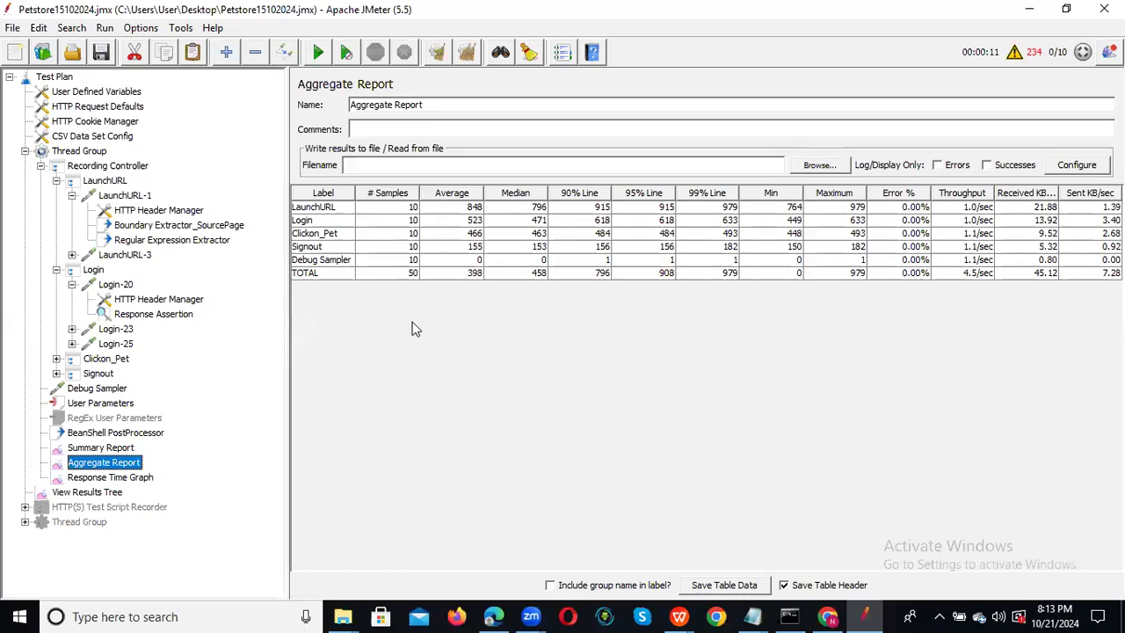
click(109, 477)
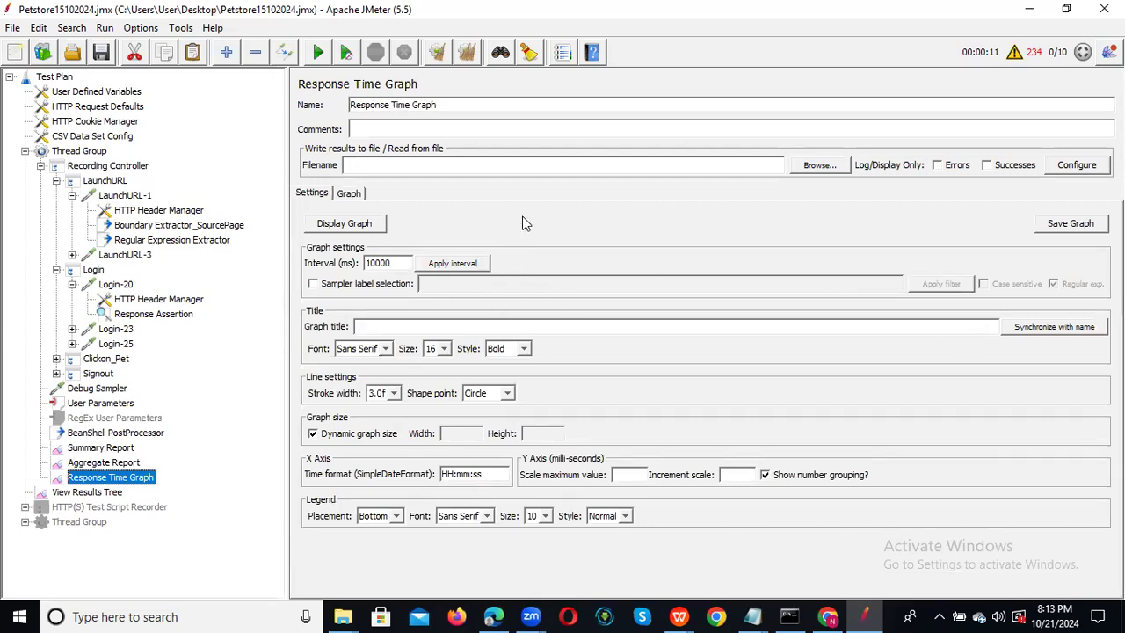
click(356, 193)
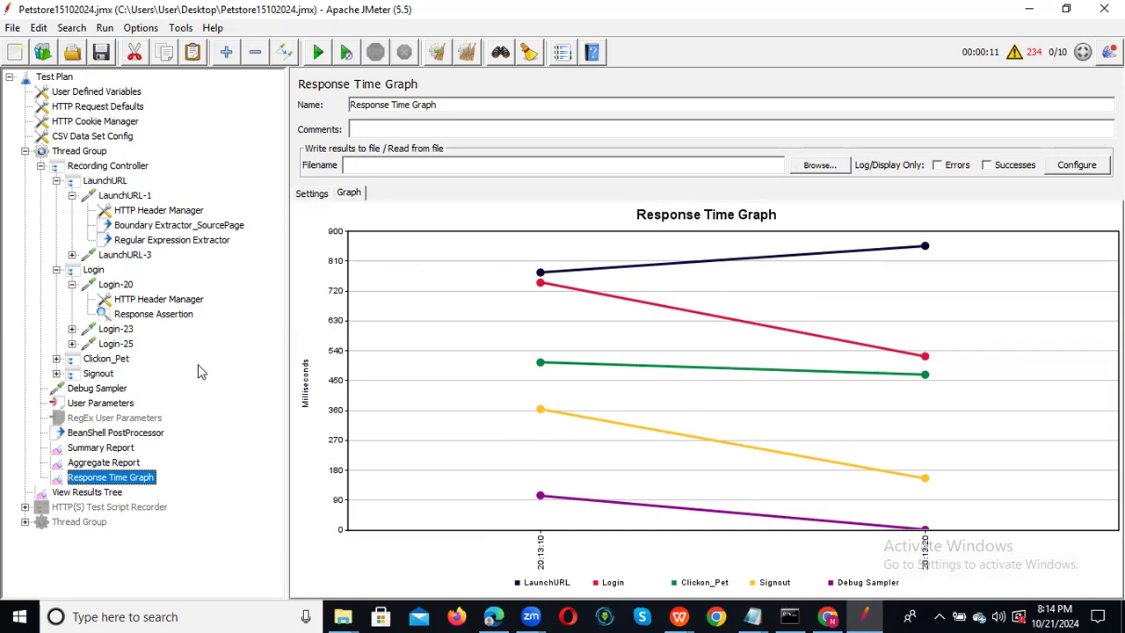
click(114, 434)
click(104, 448)
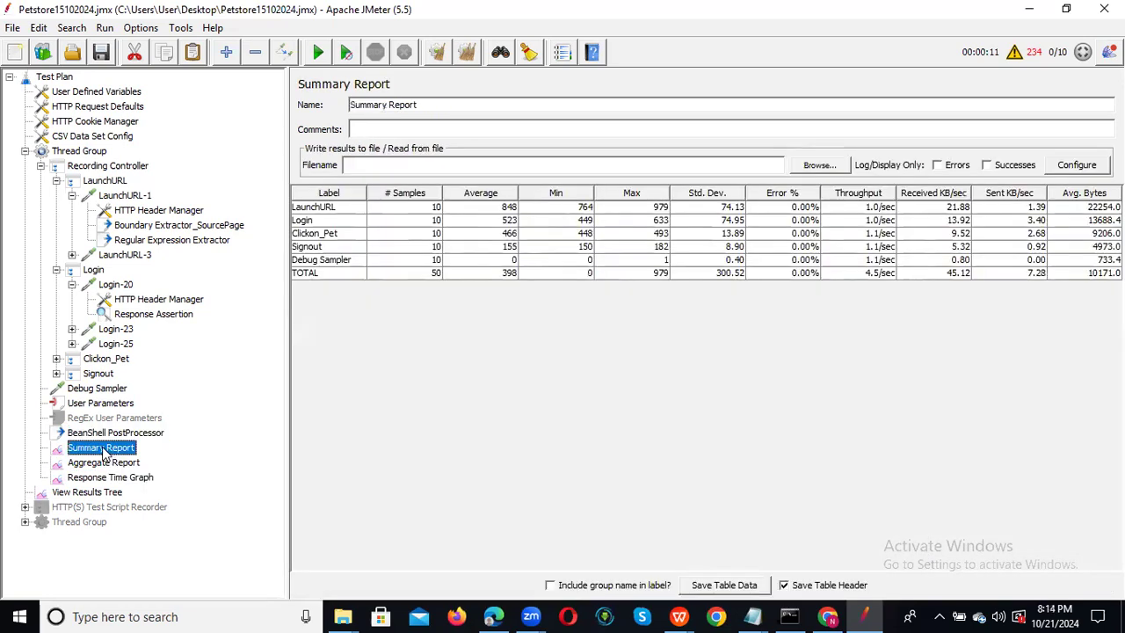
Disable the BeanShell PostProcessor and recheck the Summary and Aggregate reports.
click(107, 433)
right_click(108, 433)
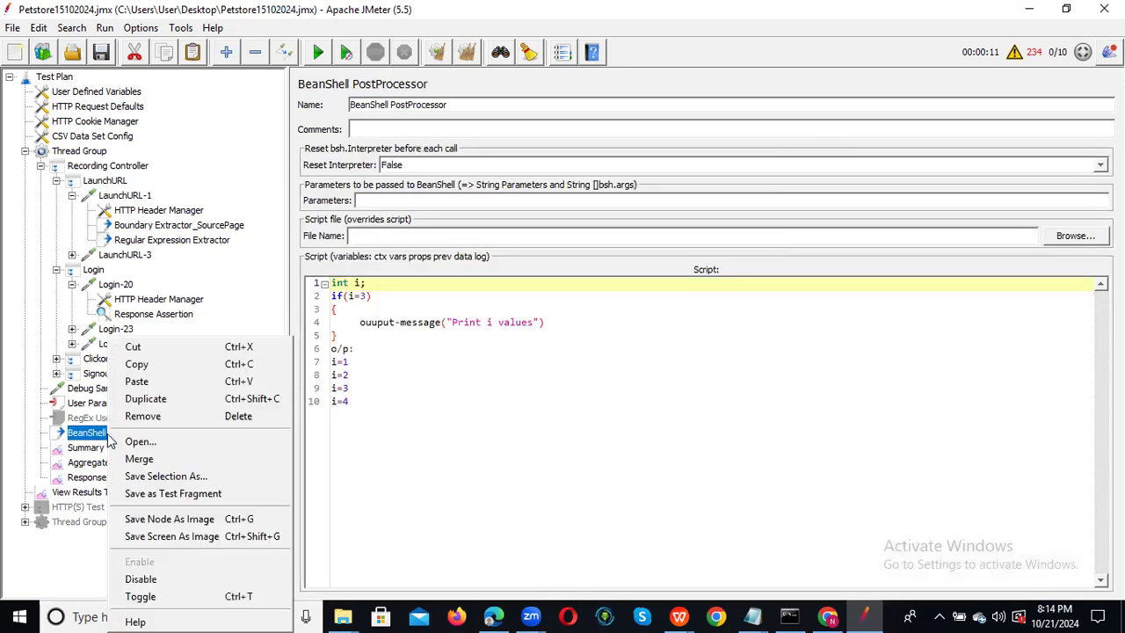
click(165, 578)
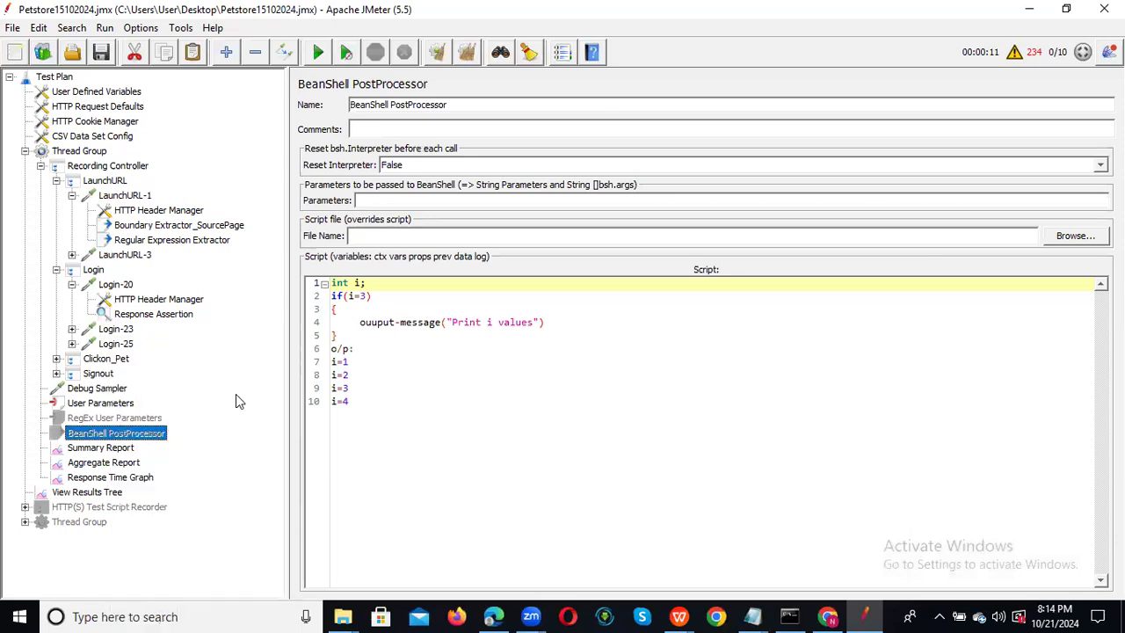
click(95, 449)
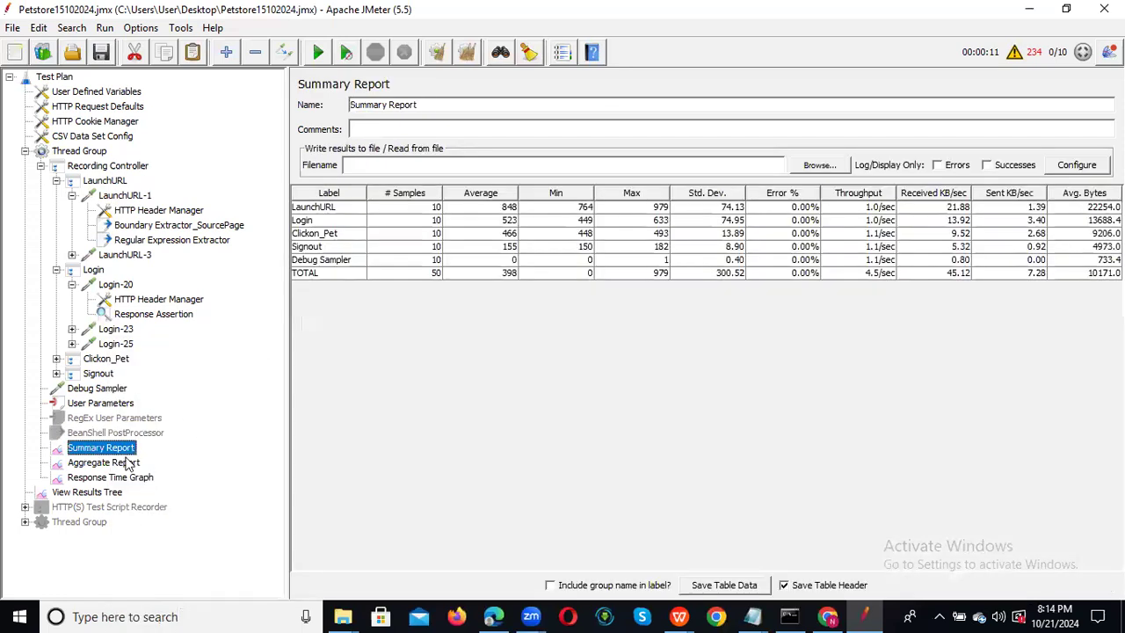
click(103, 463)
click(105, 449)
Select the LaunchURL, Login and TOTAL rows in the Summary Report and review its Configure options.
drag(347, 209, 340, 274)
drag(414, 204, 414, 280)
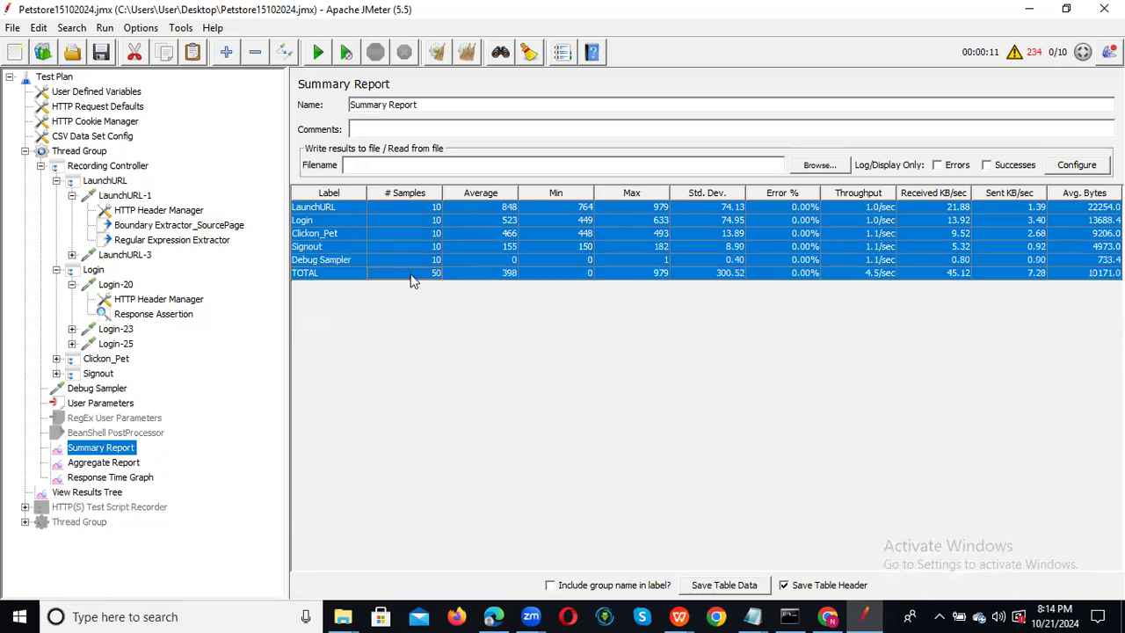
click(411, 274)
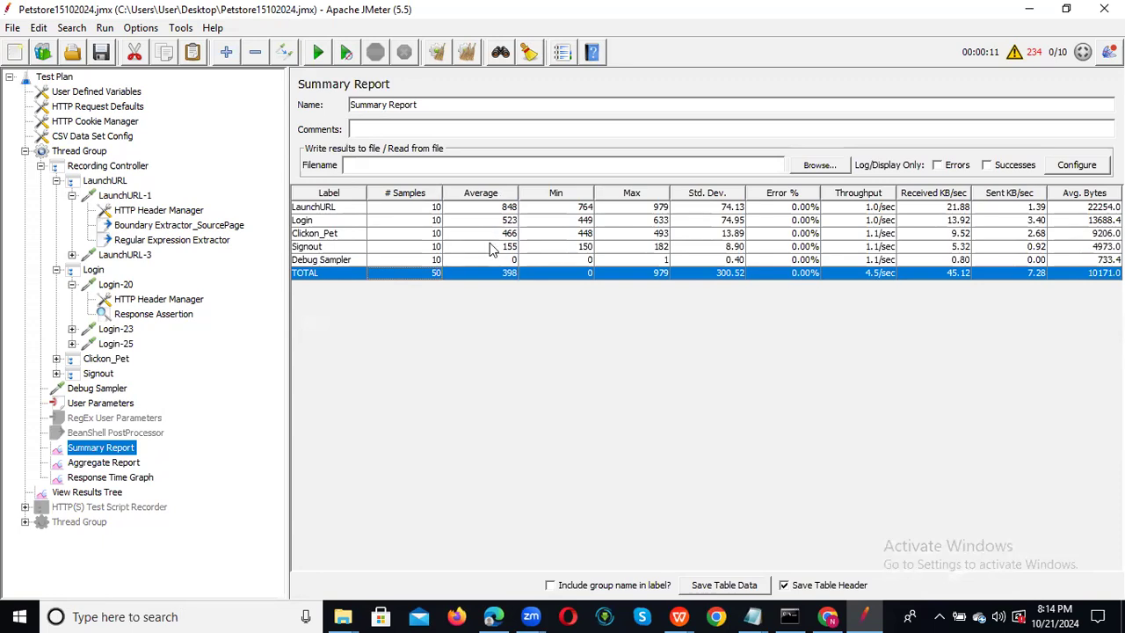
click(572, 209)
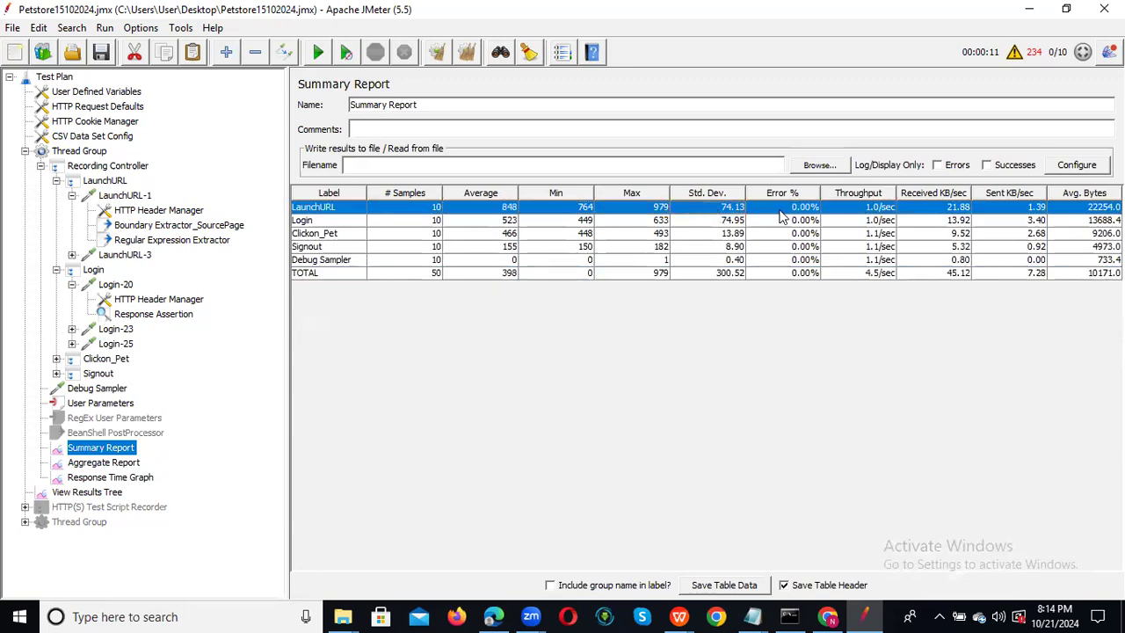
click(866, 225)
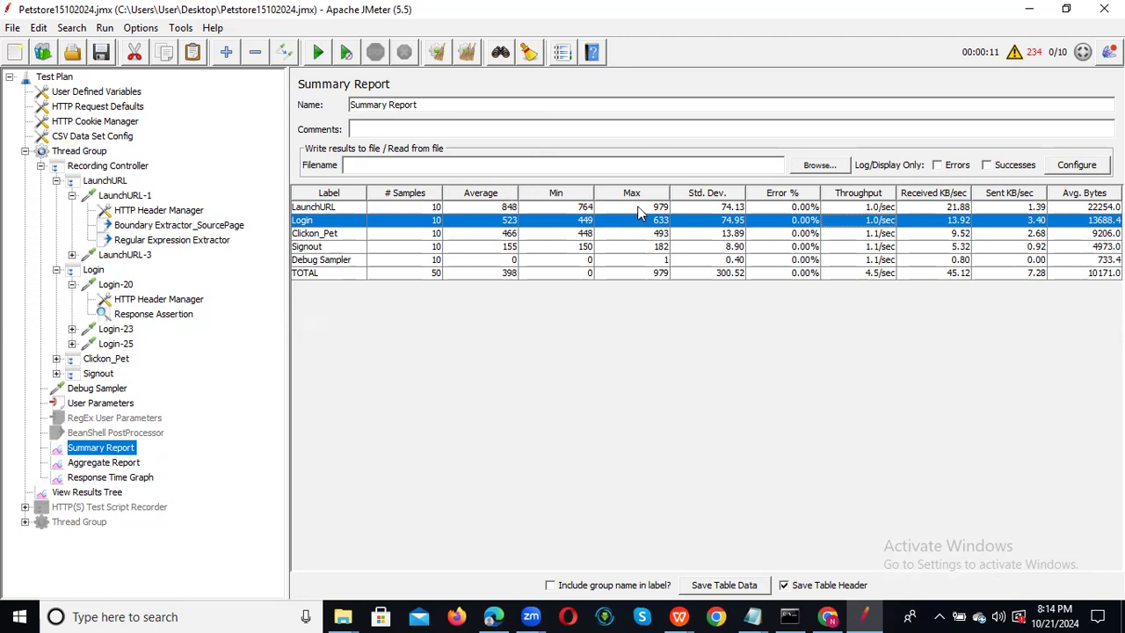
click(1074, 166)
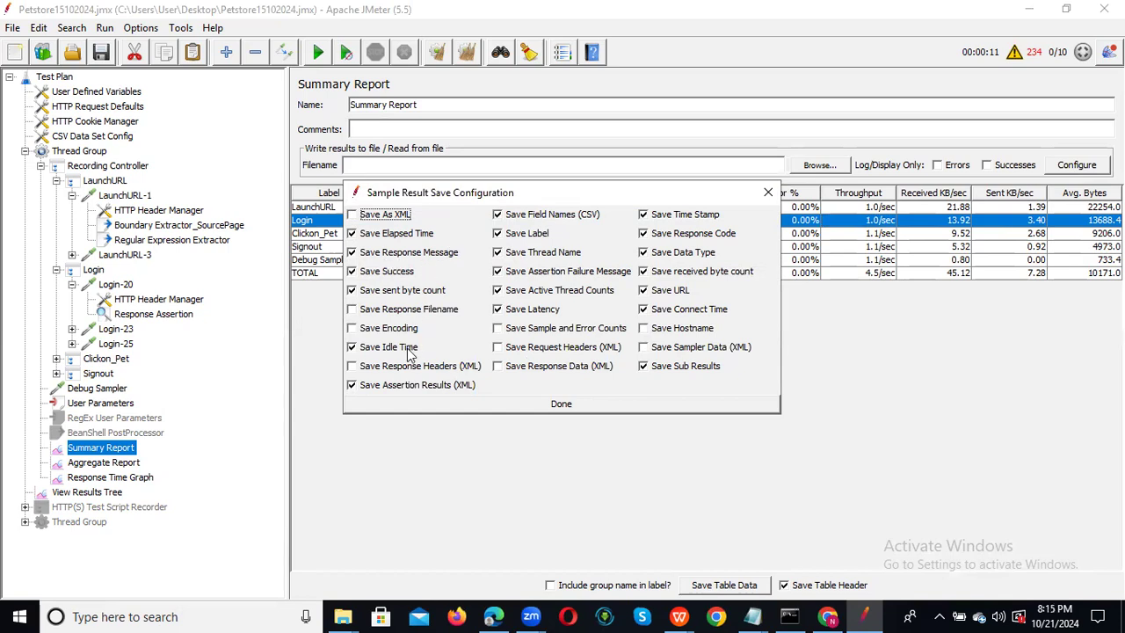
click(767, 190)
click(437, 164)
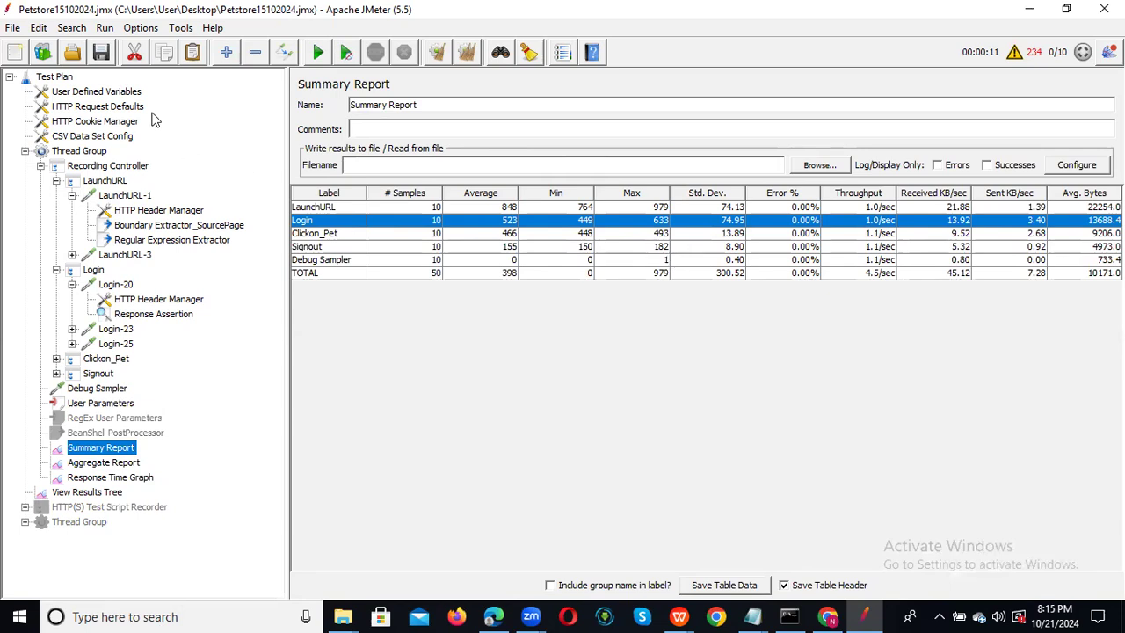
Give the Thread Group infinite loops with a 300-second thread lifetime and 5-second startup delay.
click(80, 151)
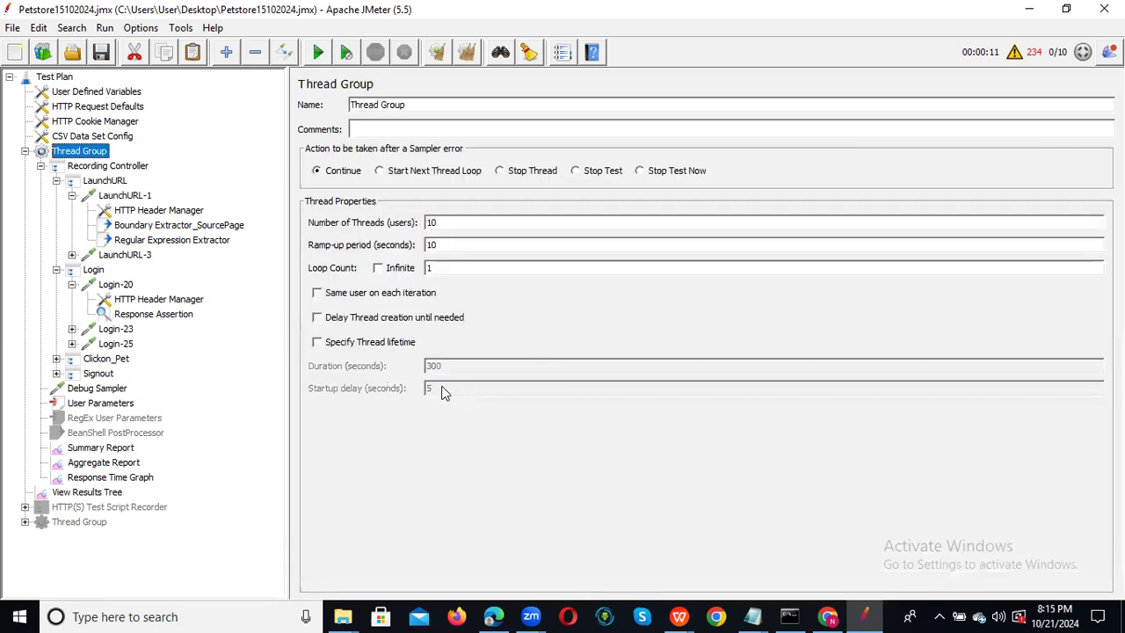
click(353, 342)
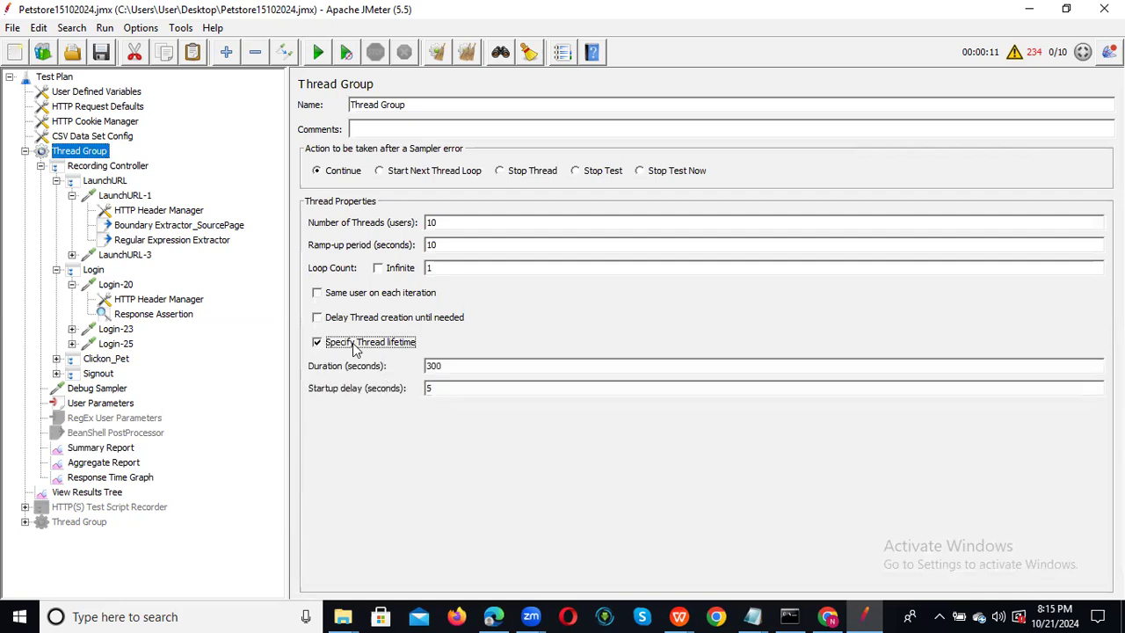
click(462, 367)
click(378, 269)
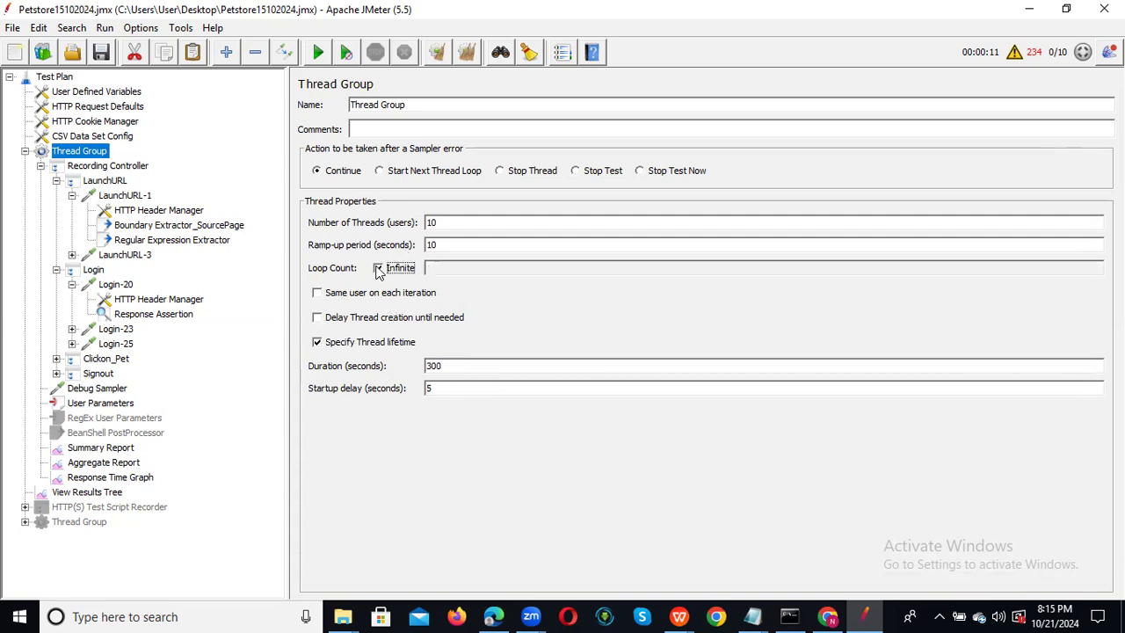
click(460, 365)
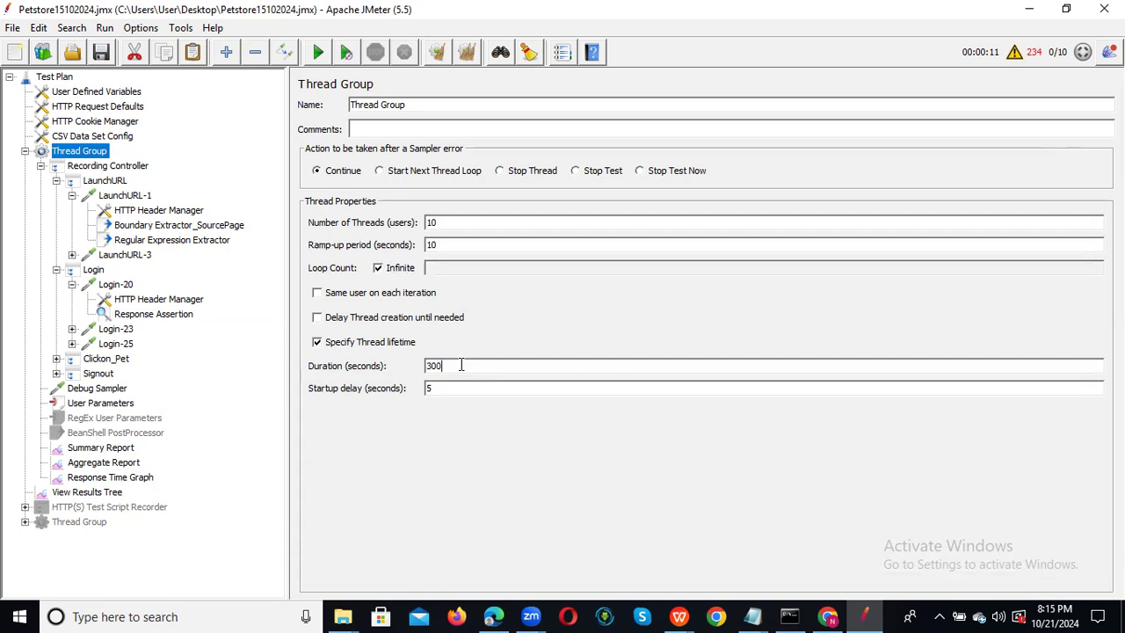